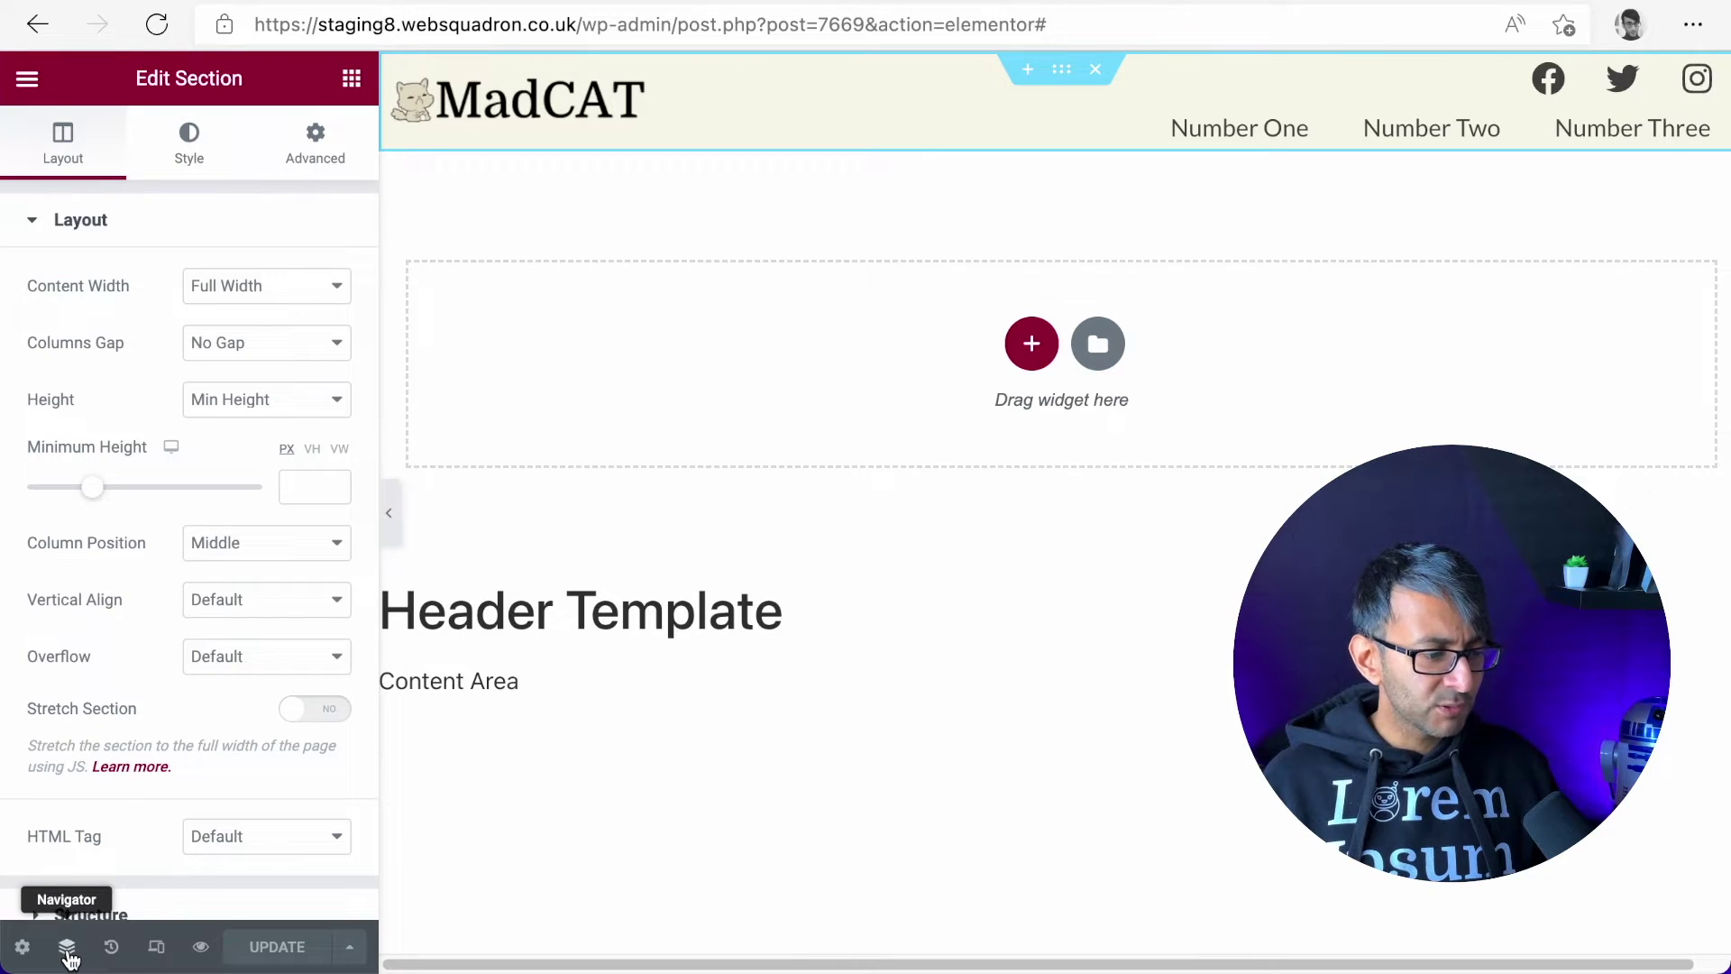
Preview the header in the tablet and mobile responsive views, and set the mobile preview width to 378
click(156, 948)
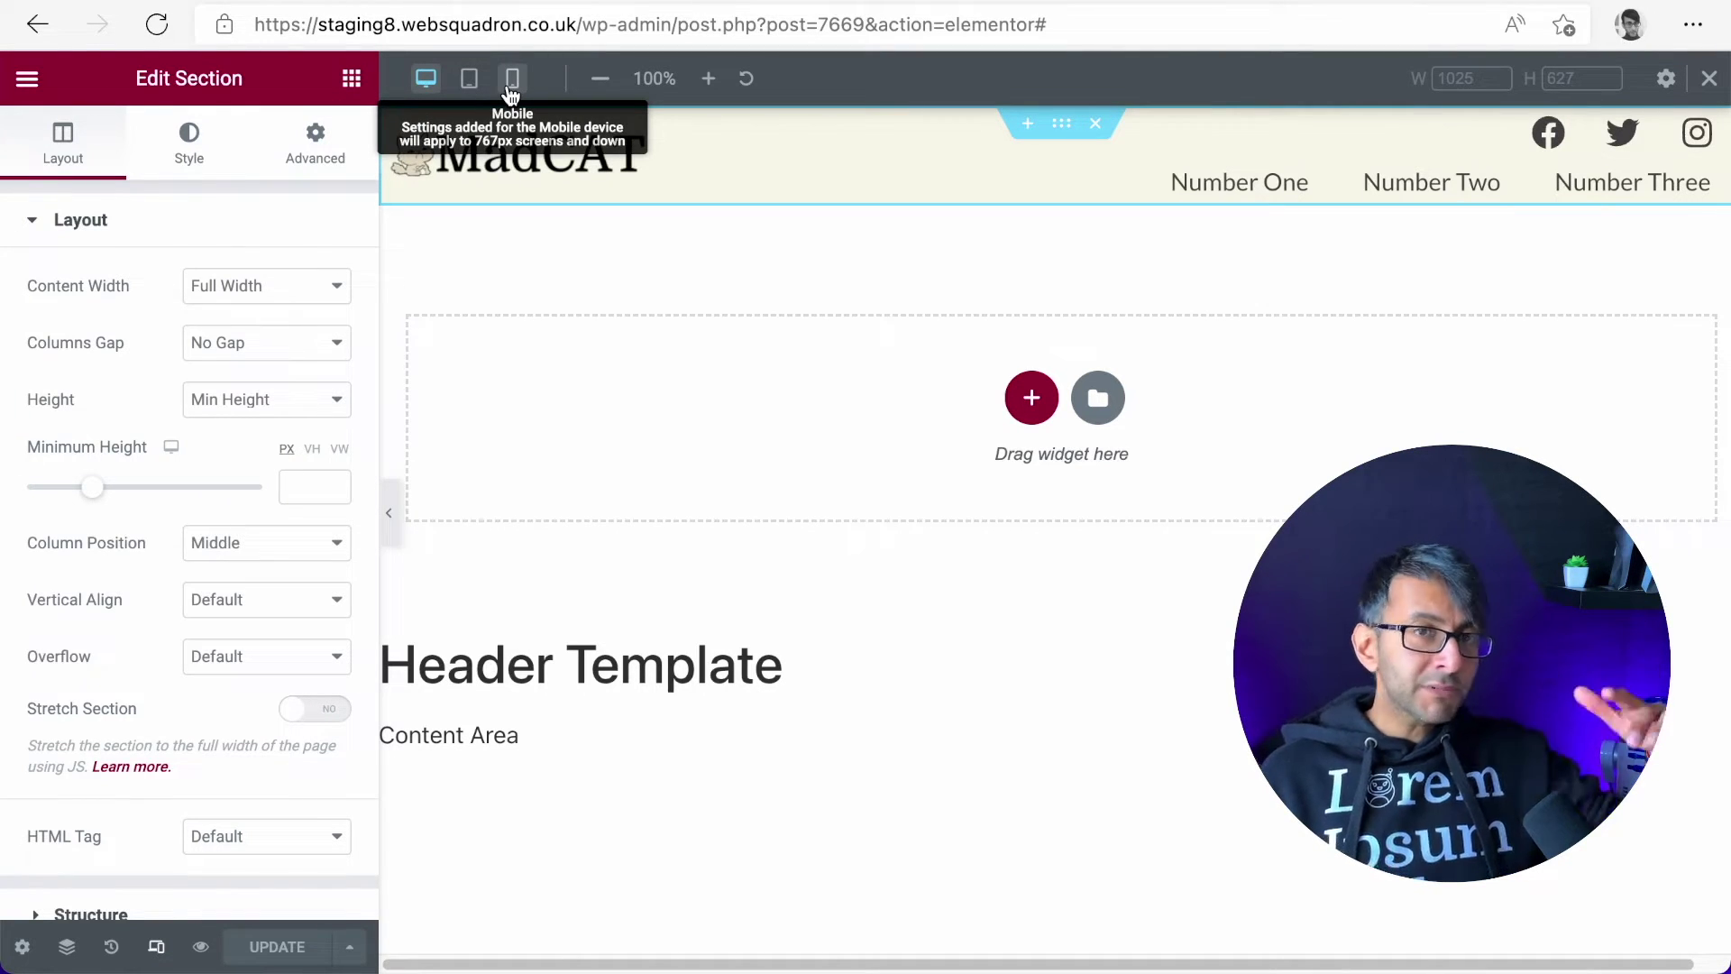
click(468, 90)
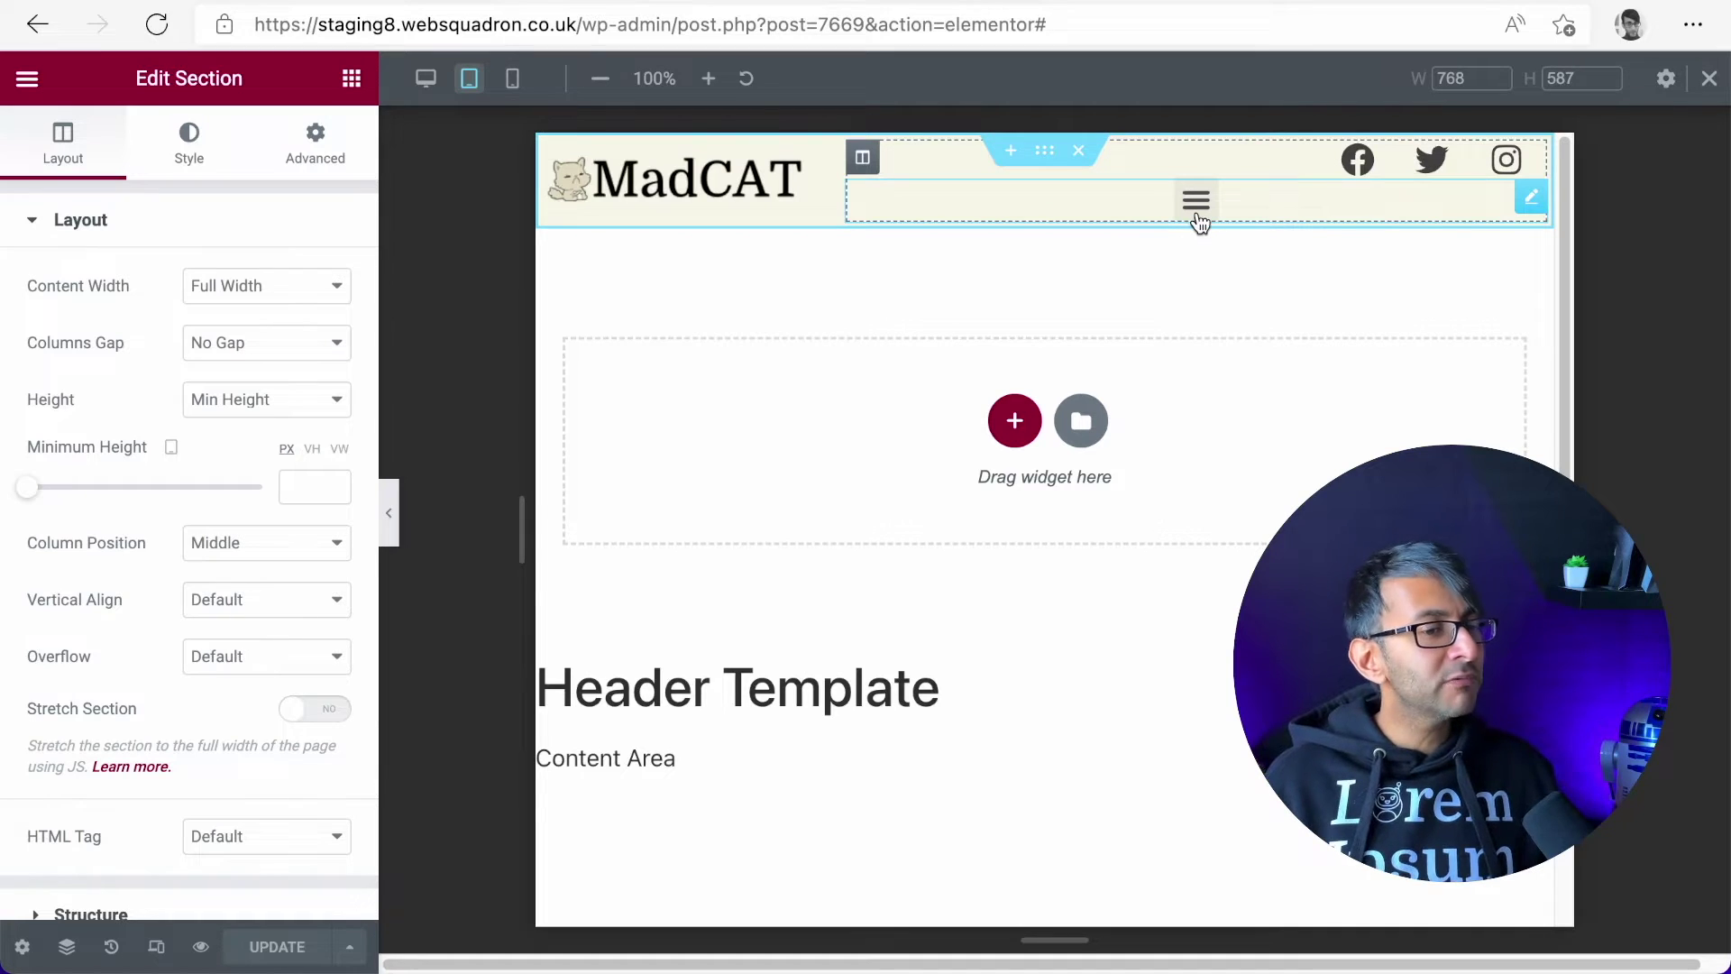
click(513, 83)
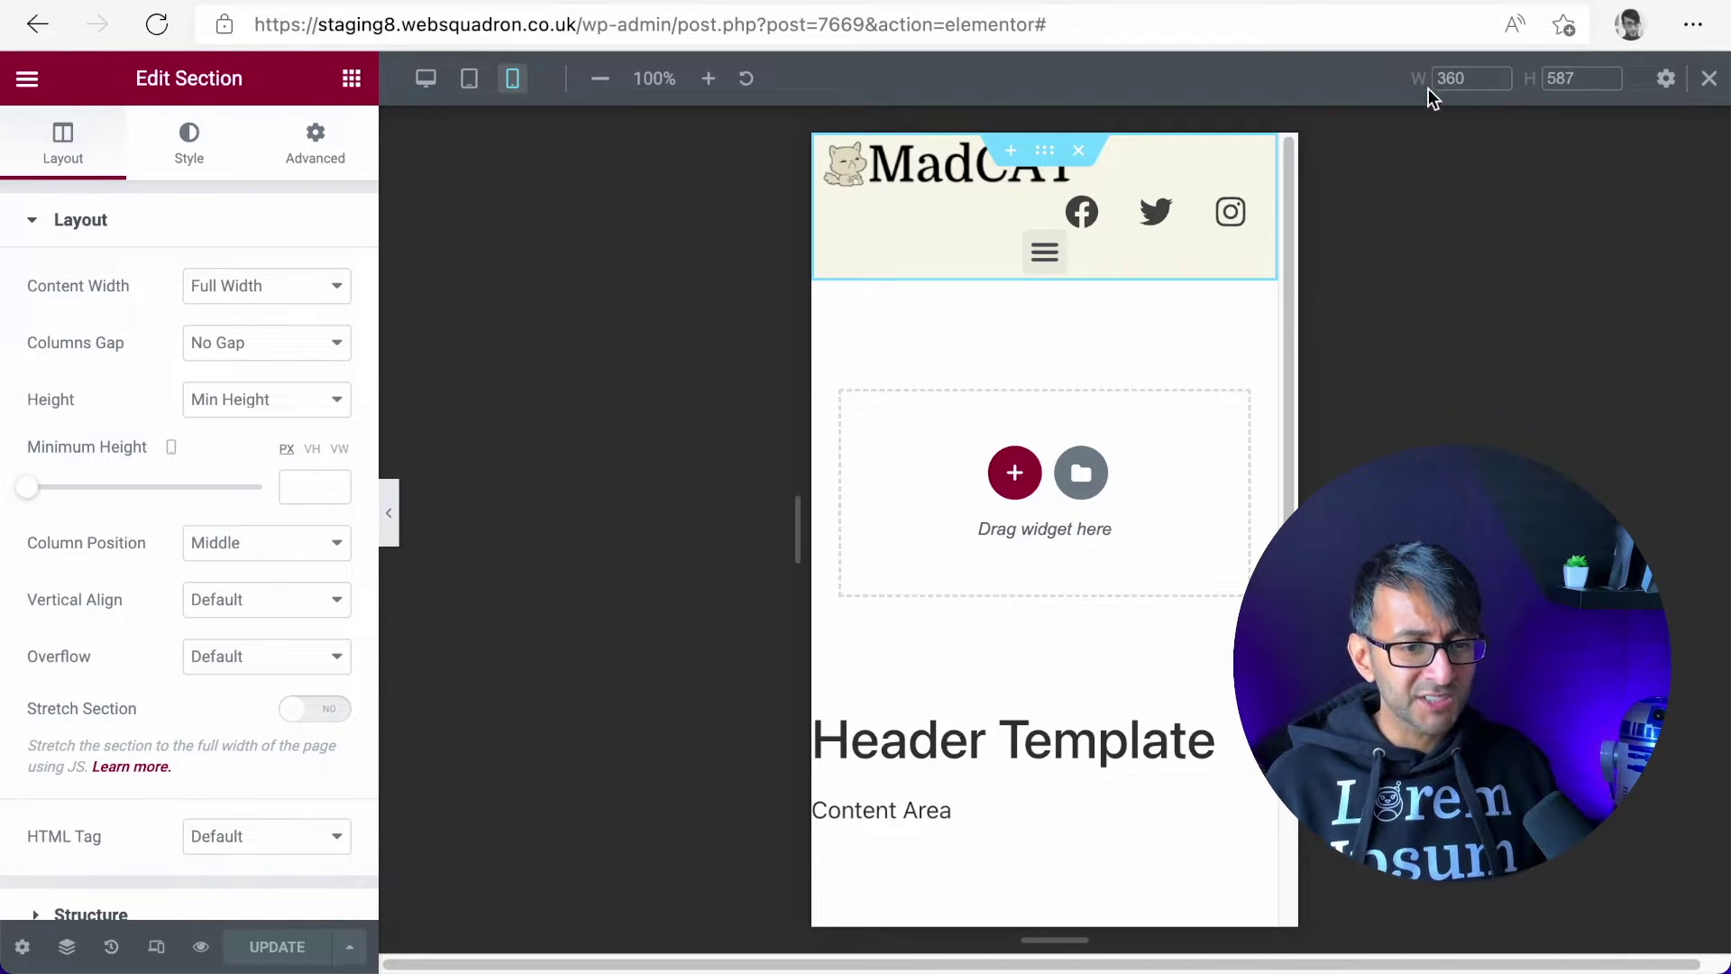
double_click(1451, 79)
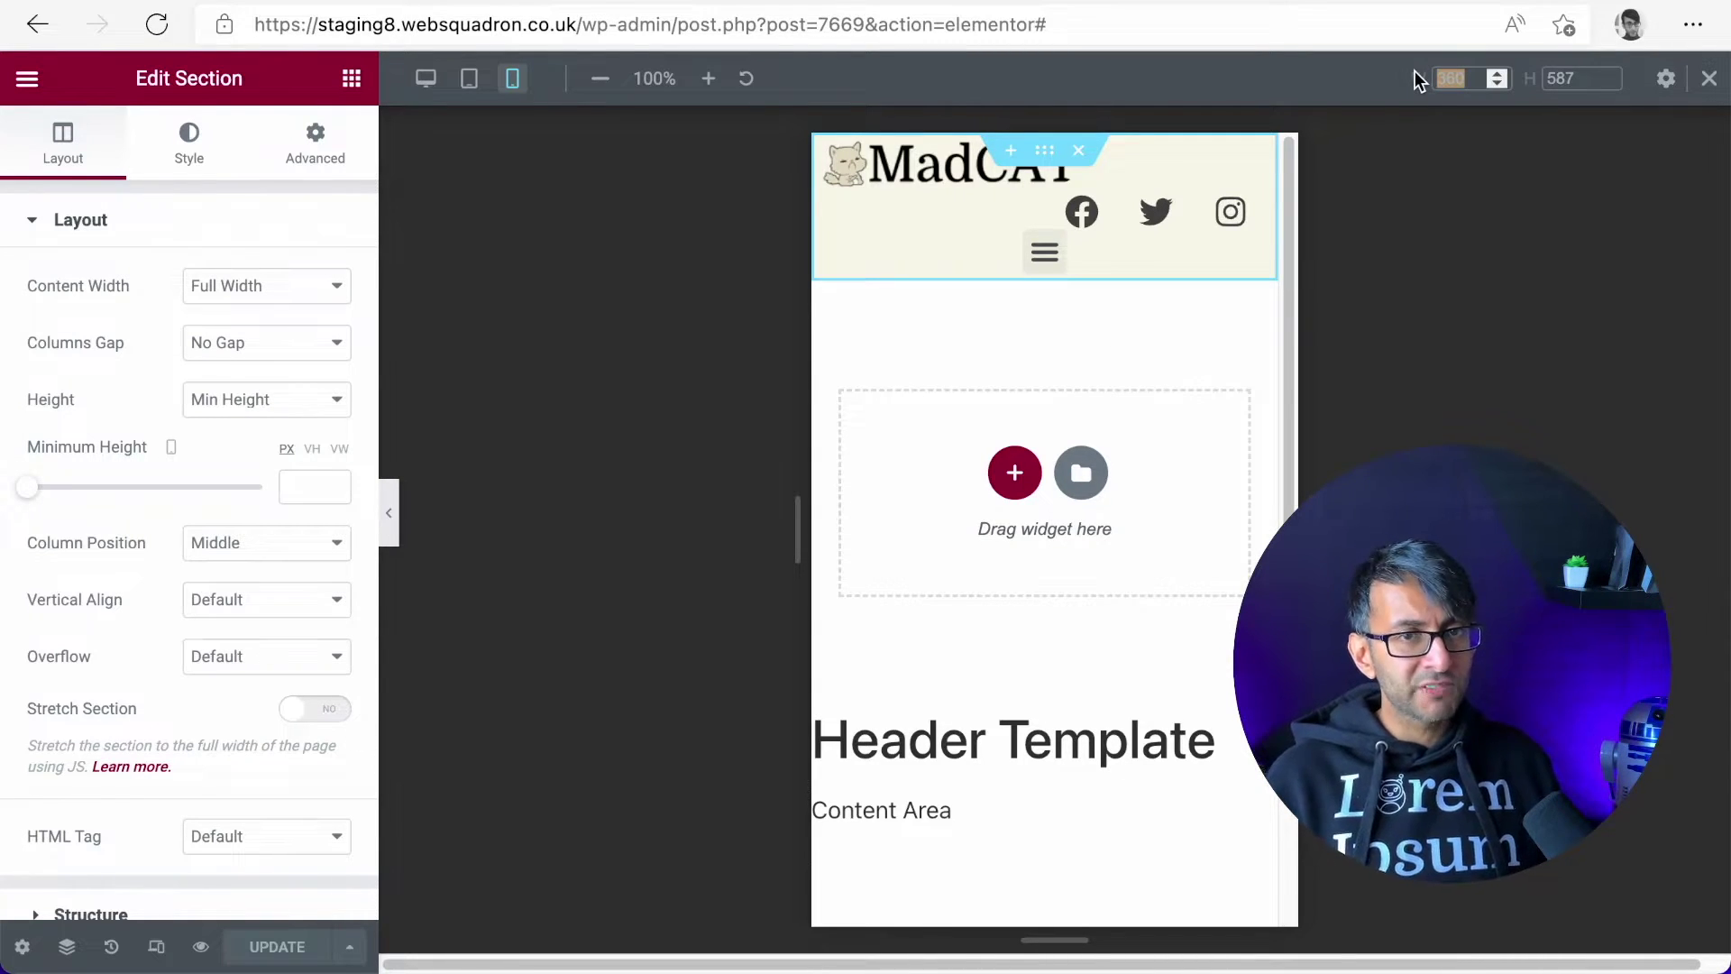
text(378)
key(Return)
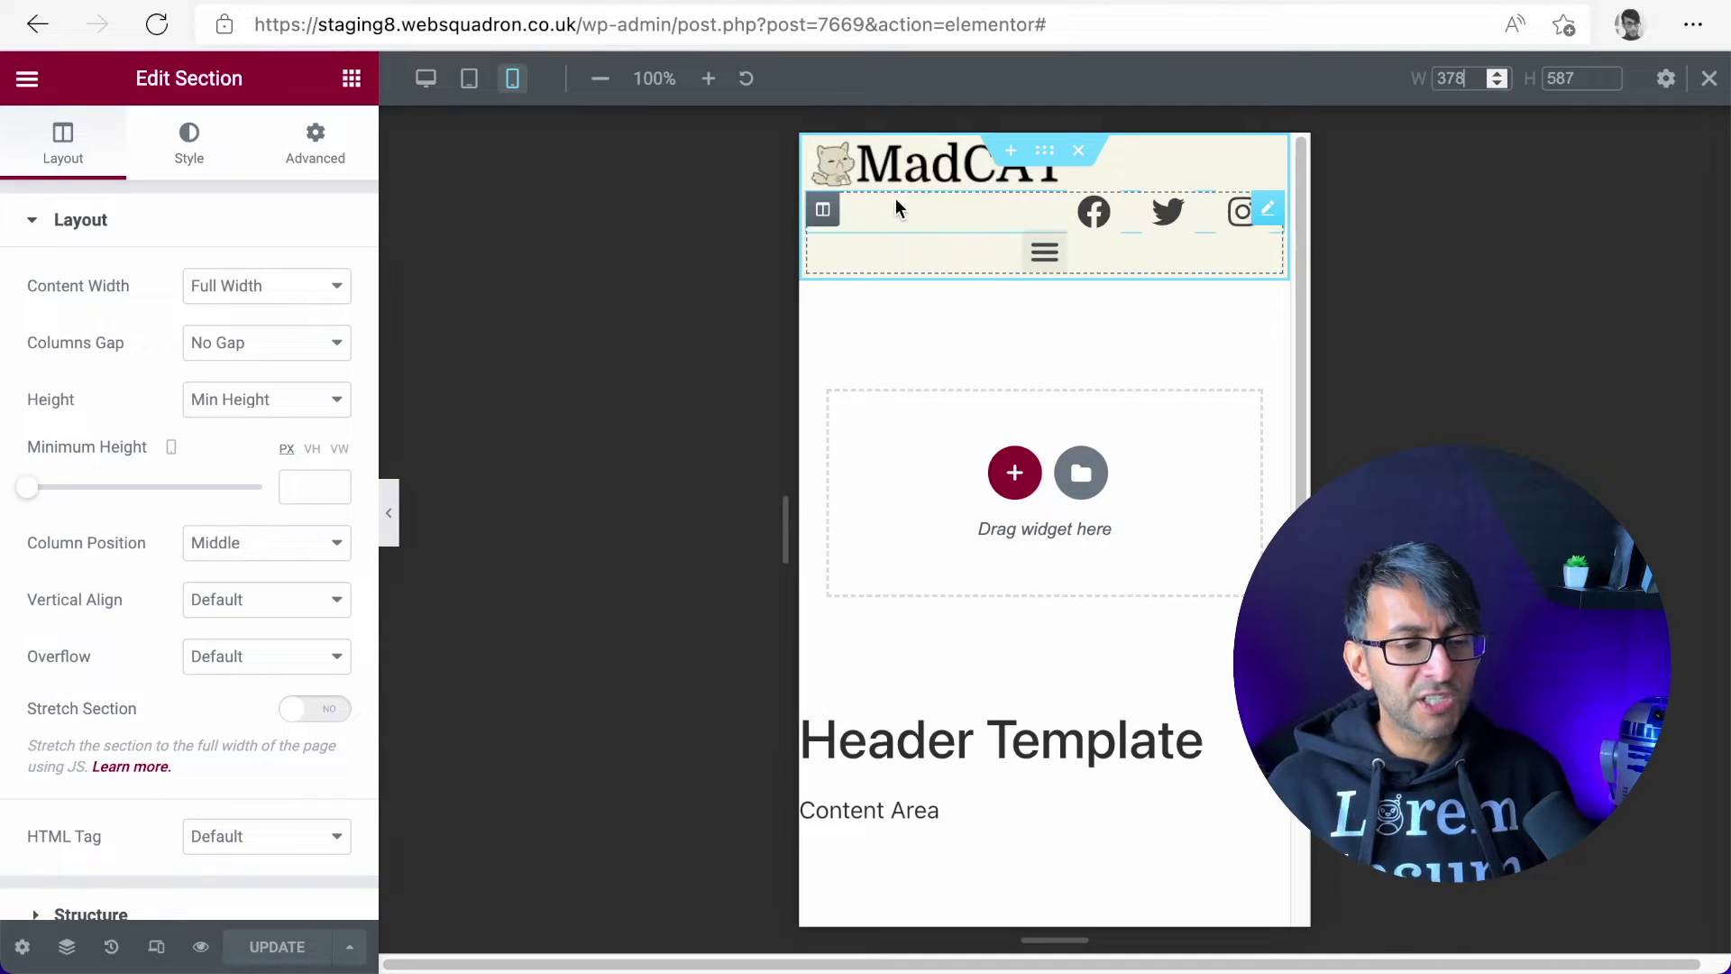
Set the mobile column width of the logo column to 45%
click(822, 163)
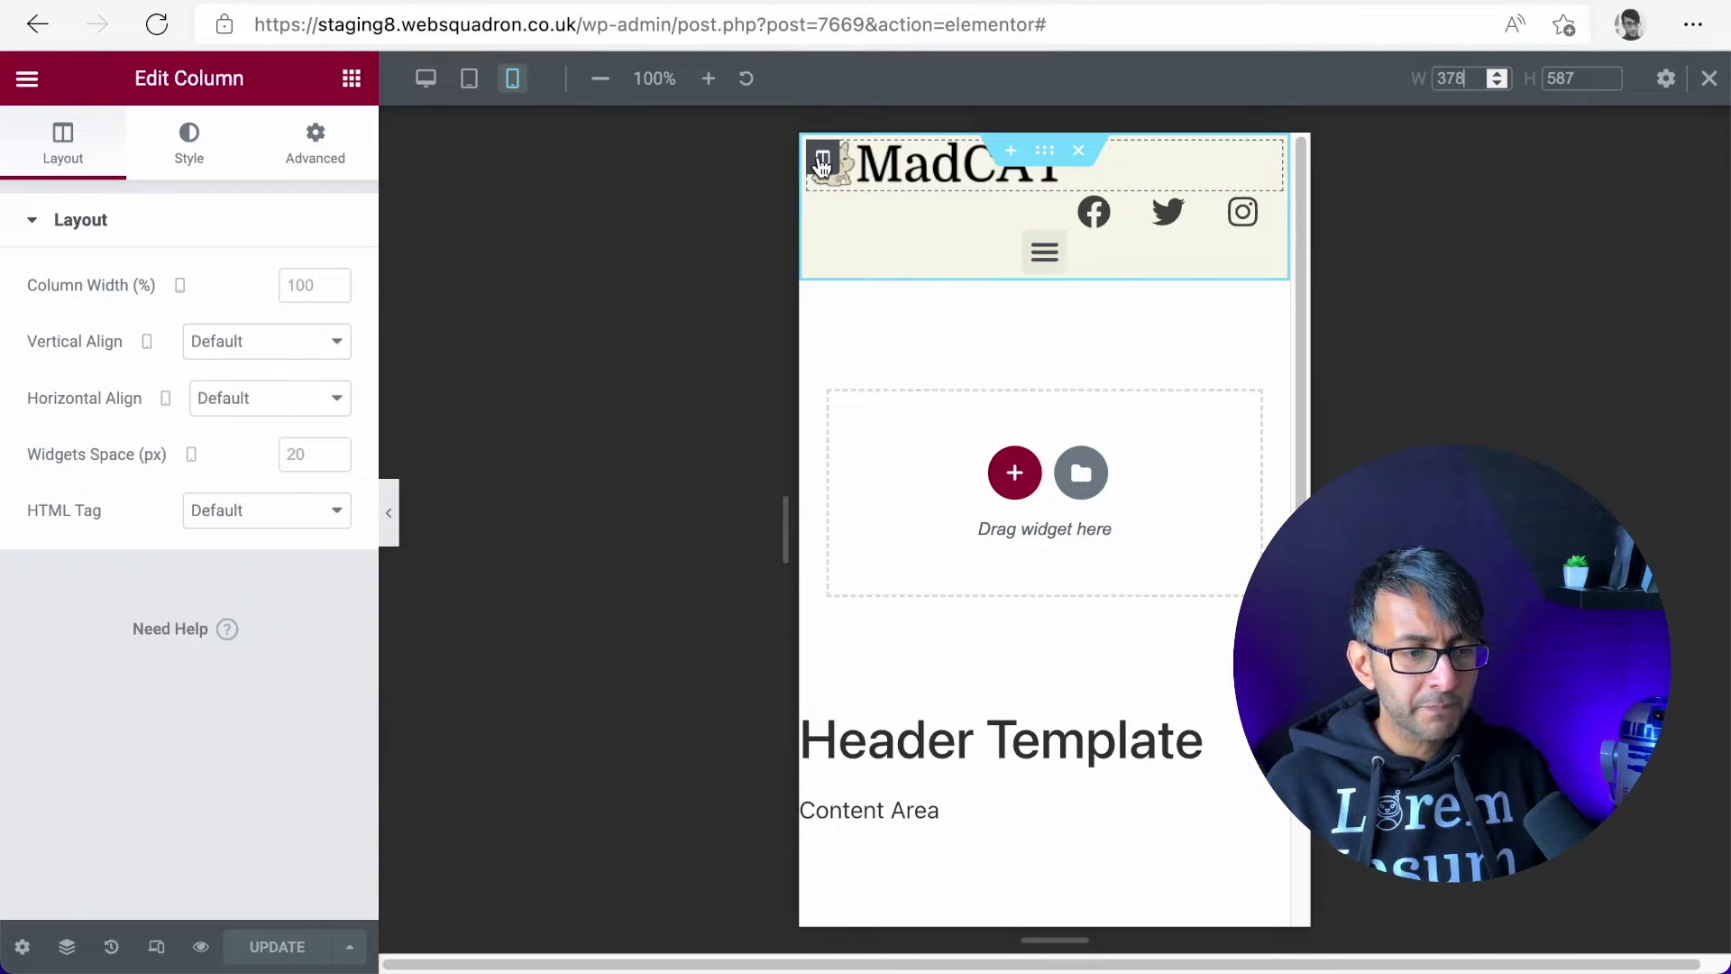
click(313, 289)
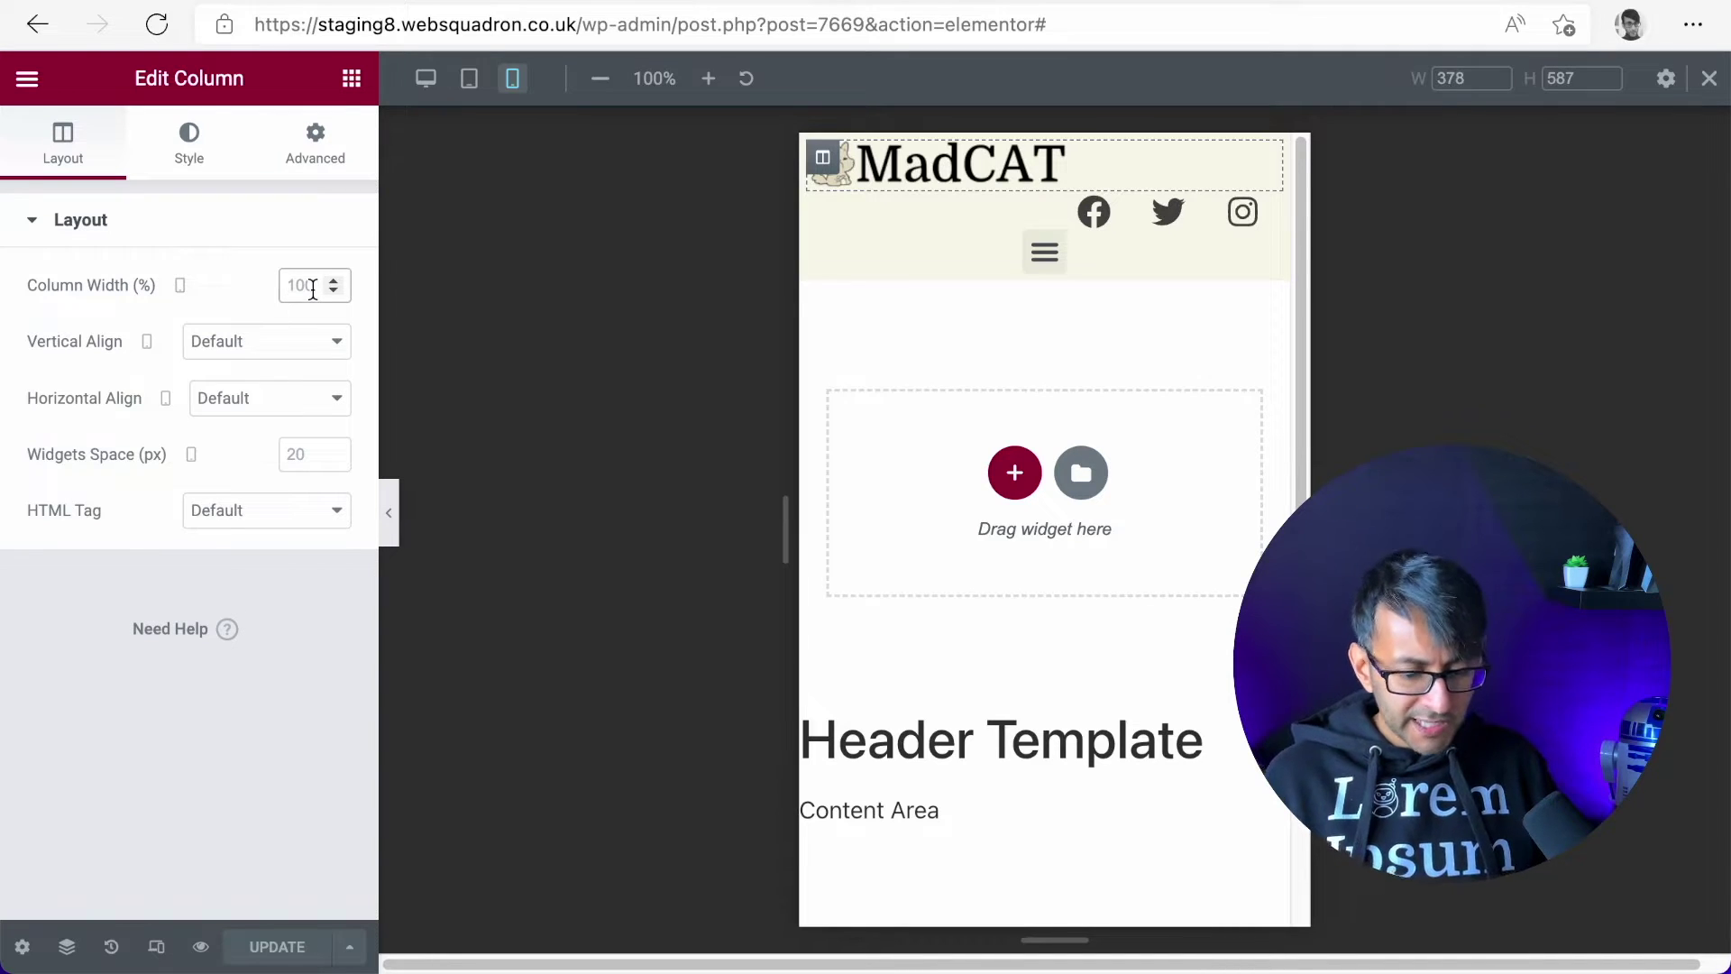
text(45)
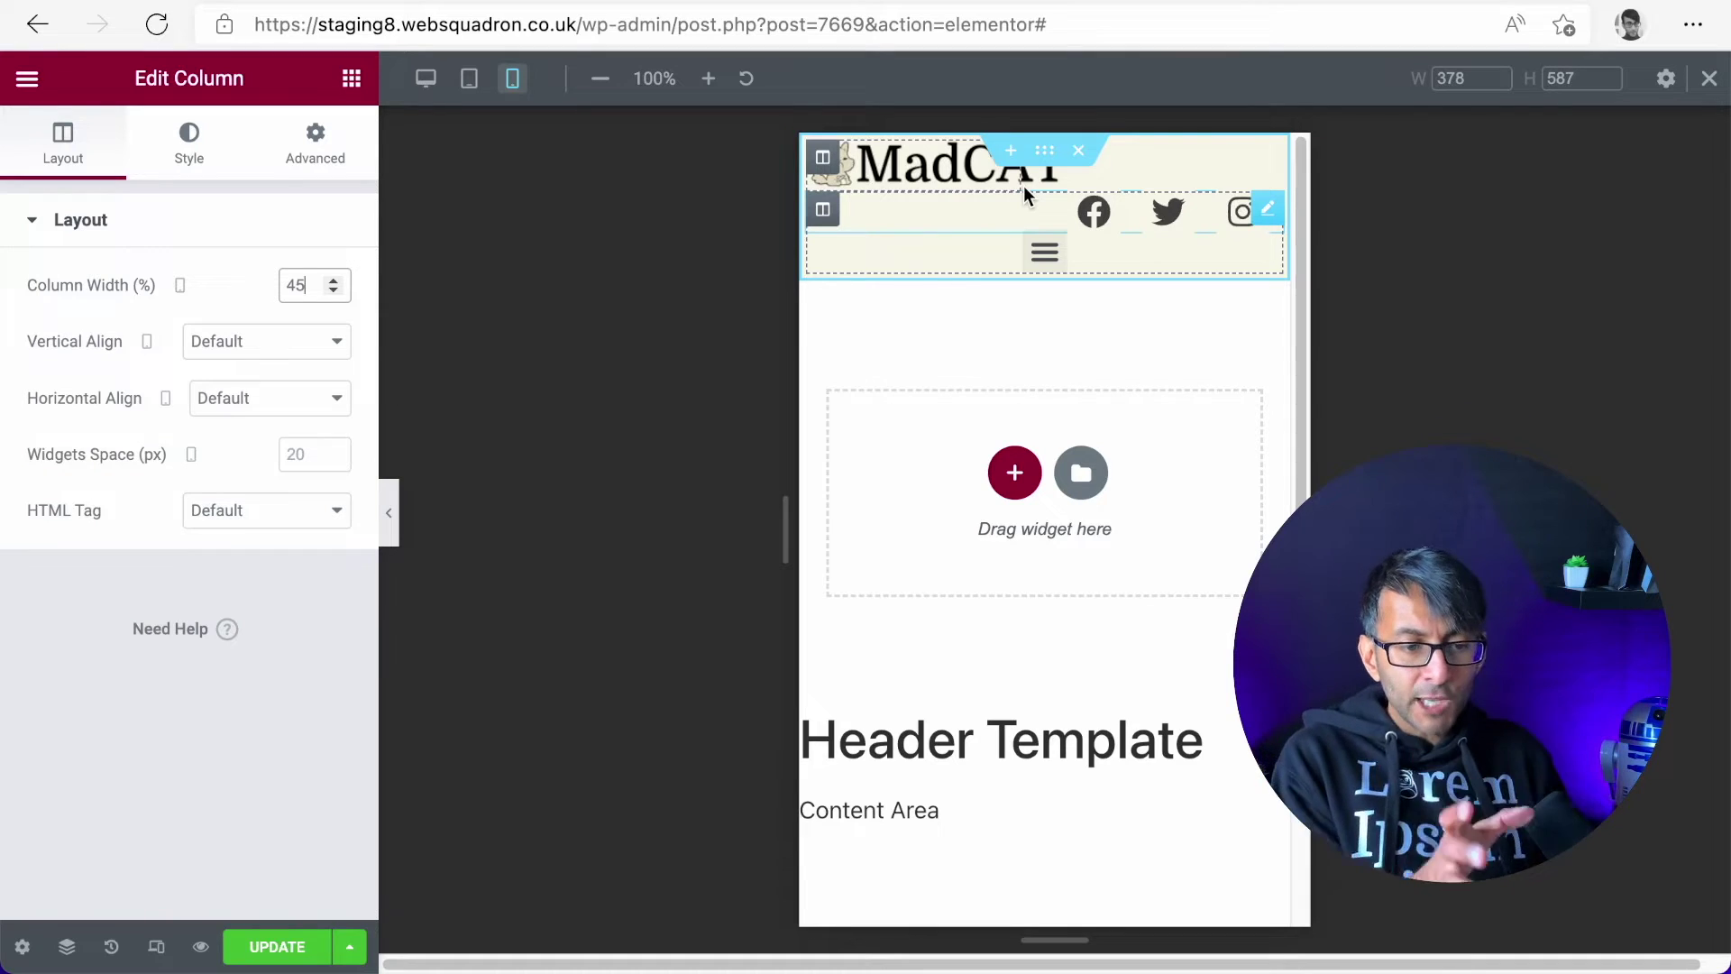
Set the MadCAT logo image's mobile width and max width both to 100%
click(978, 171)
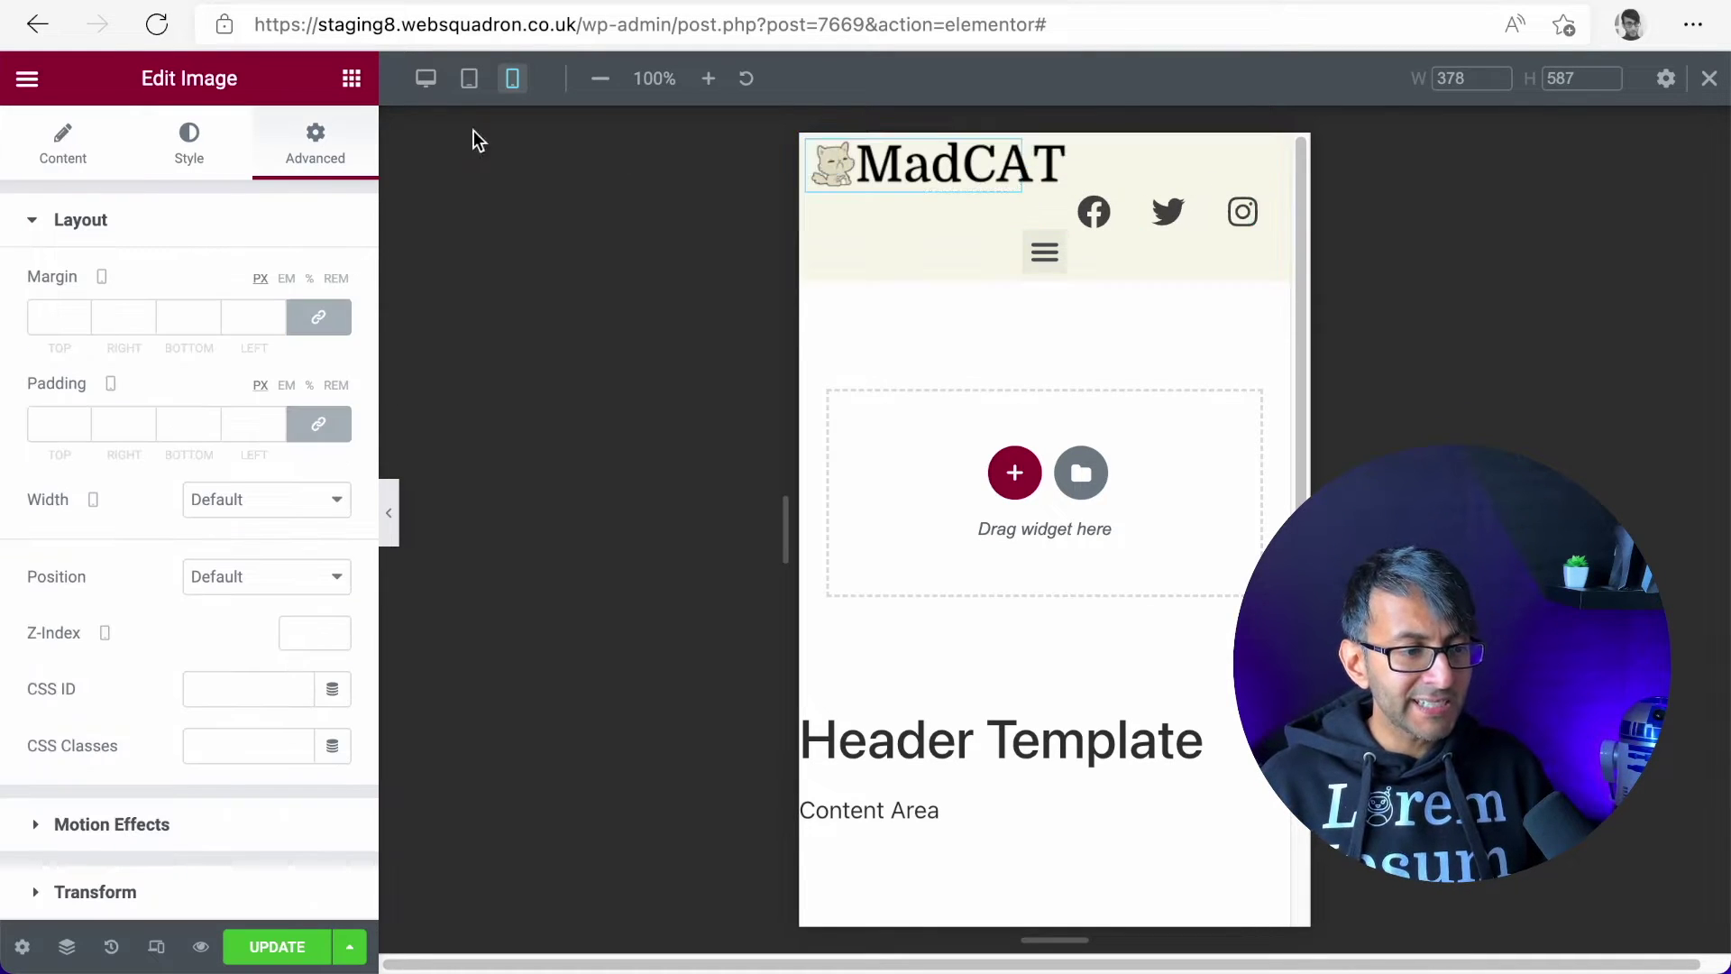
click(186, 172)
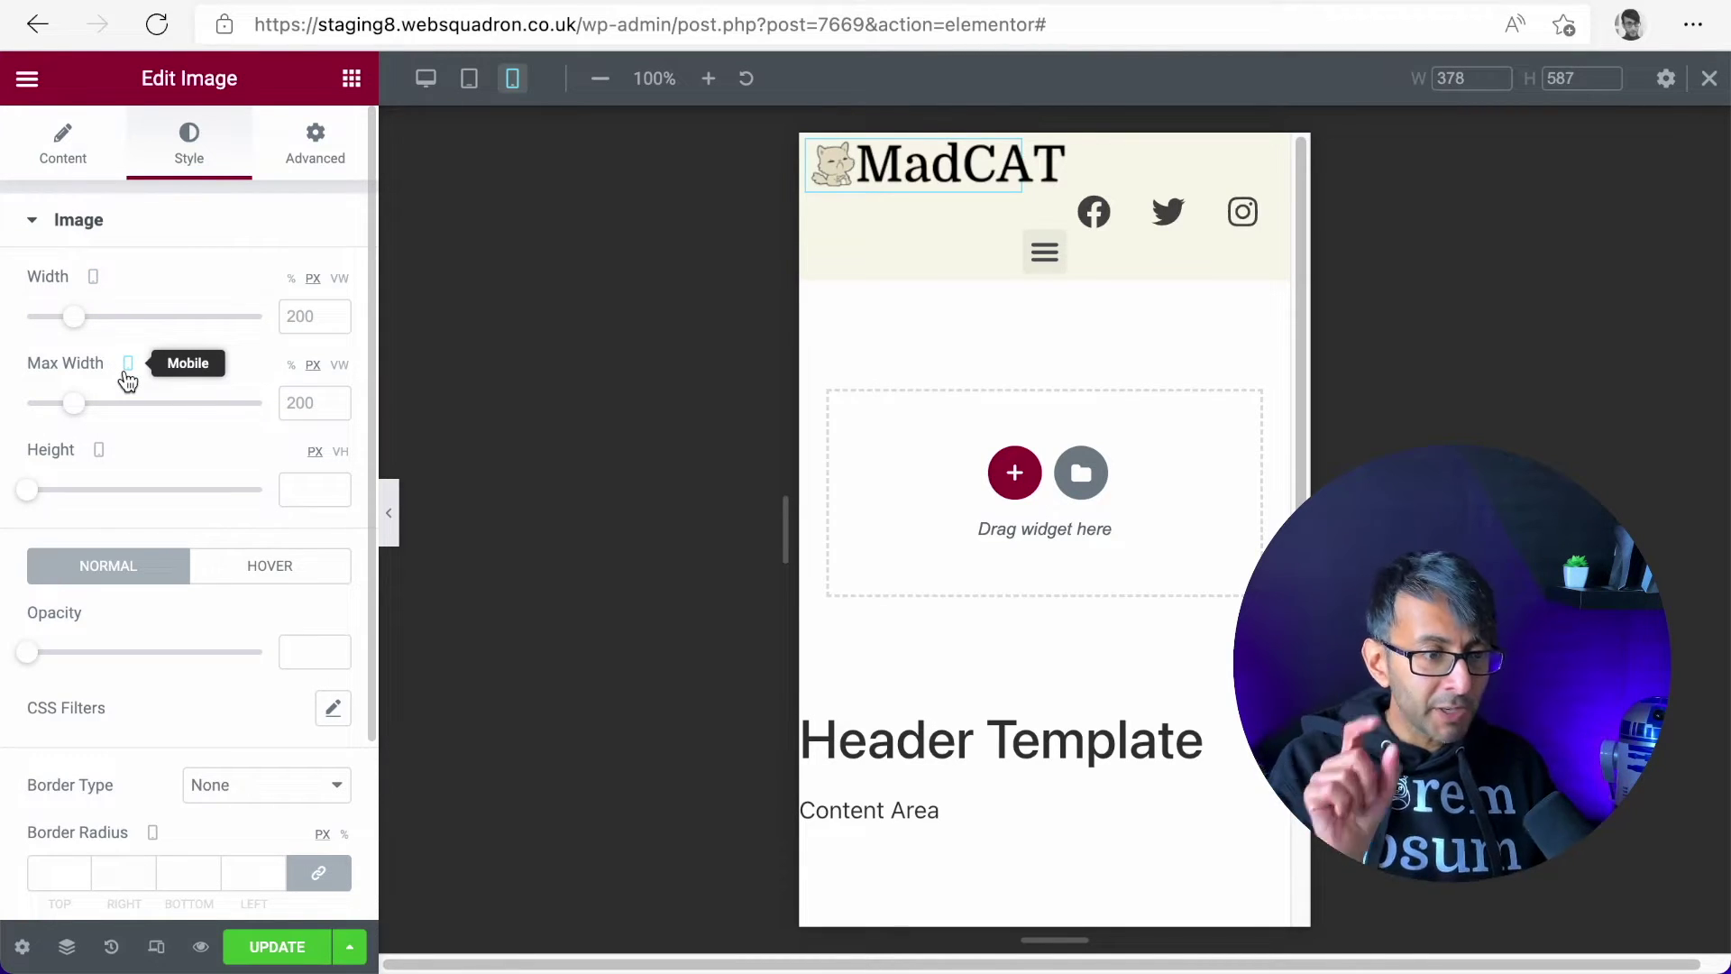
click(290, 278)
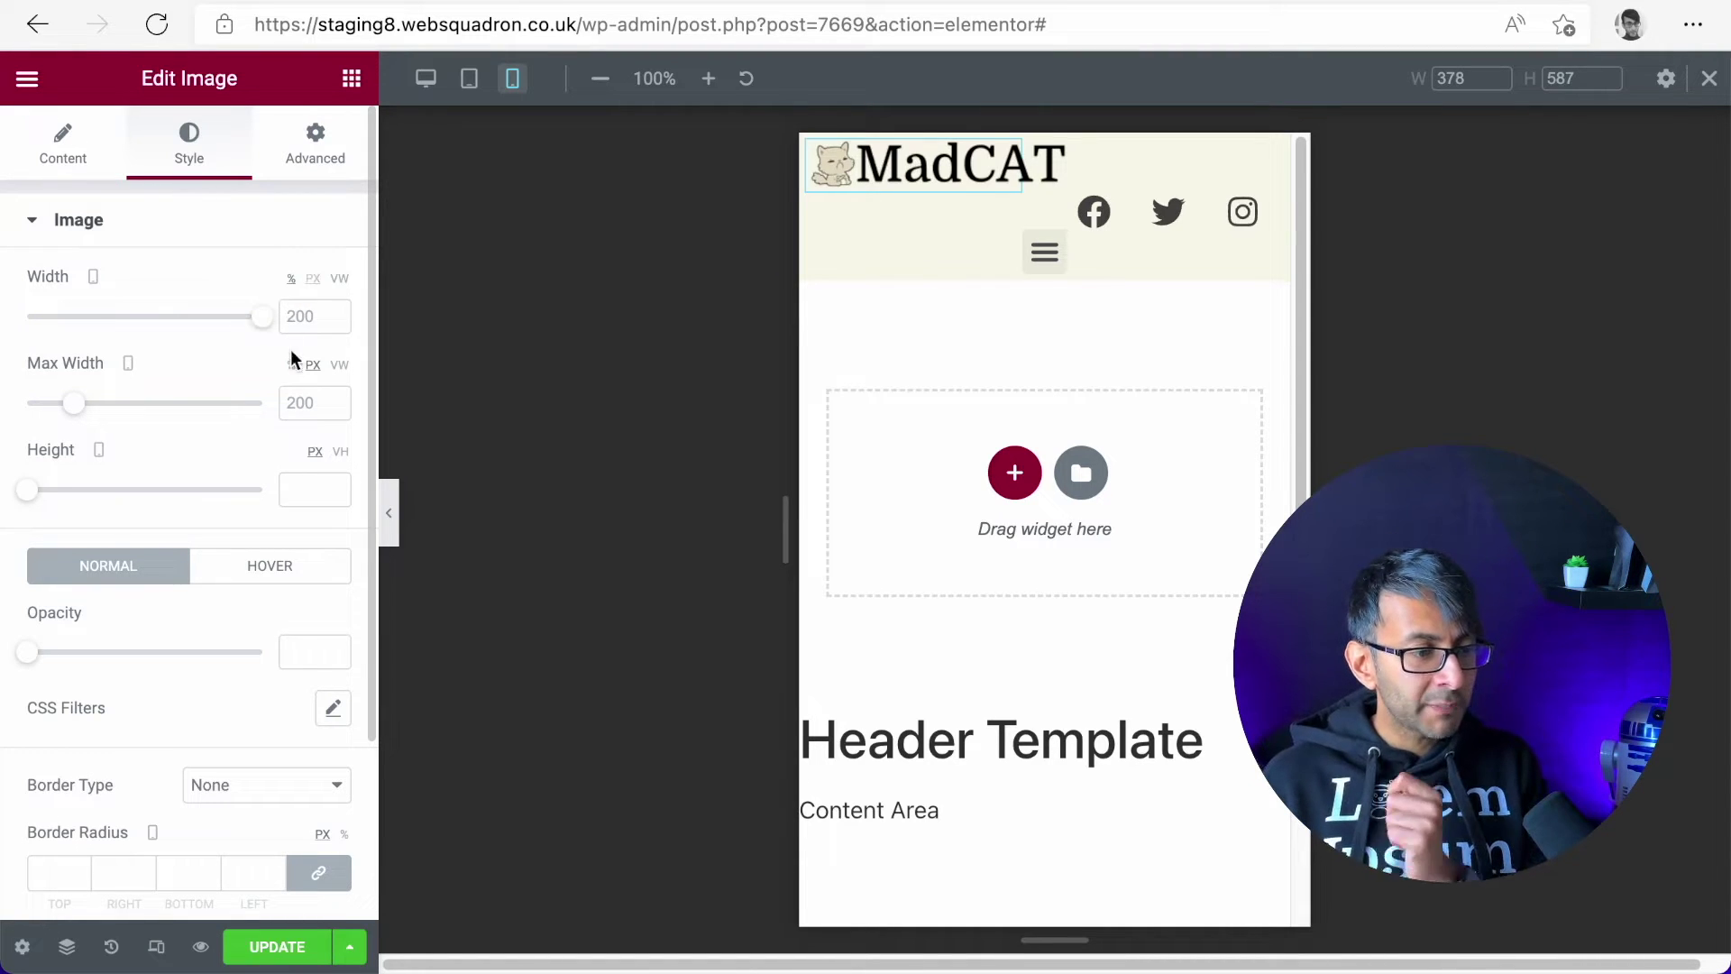
click(290, 366)
click(307, 316)
text(100)
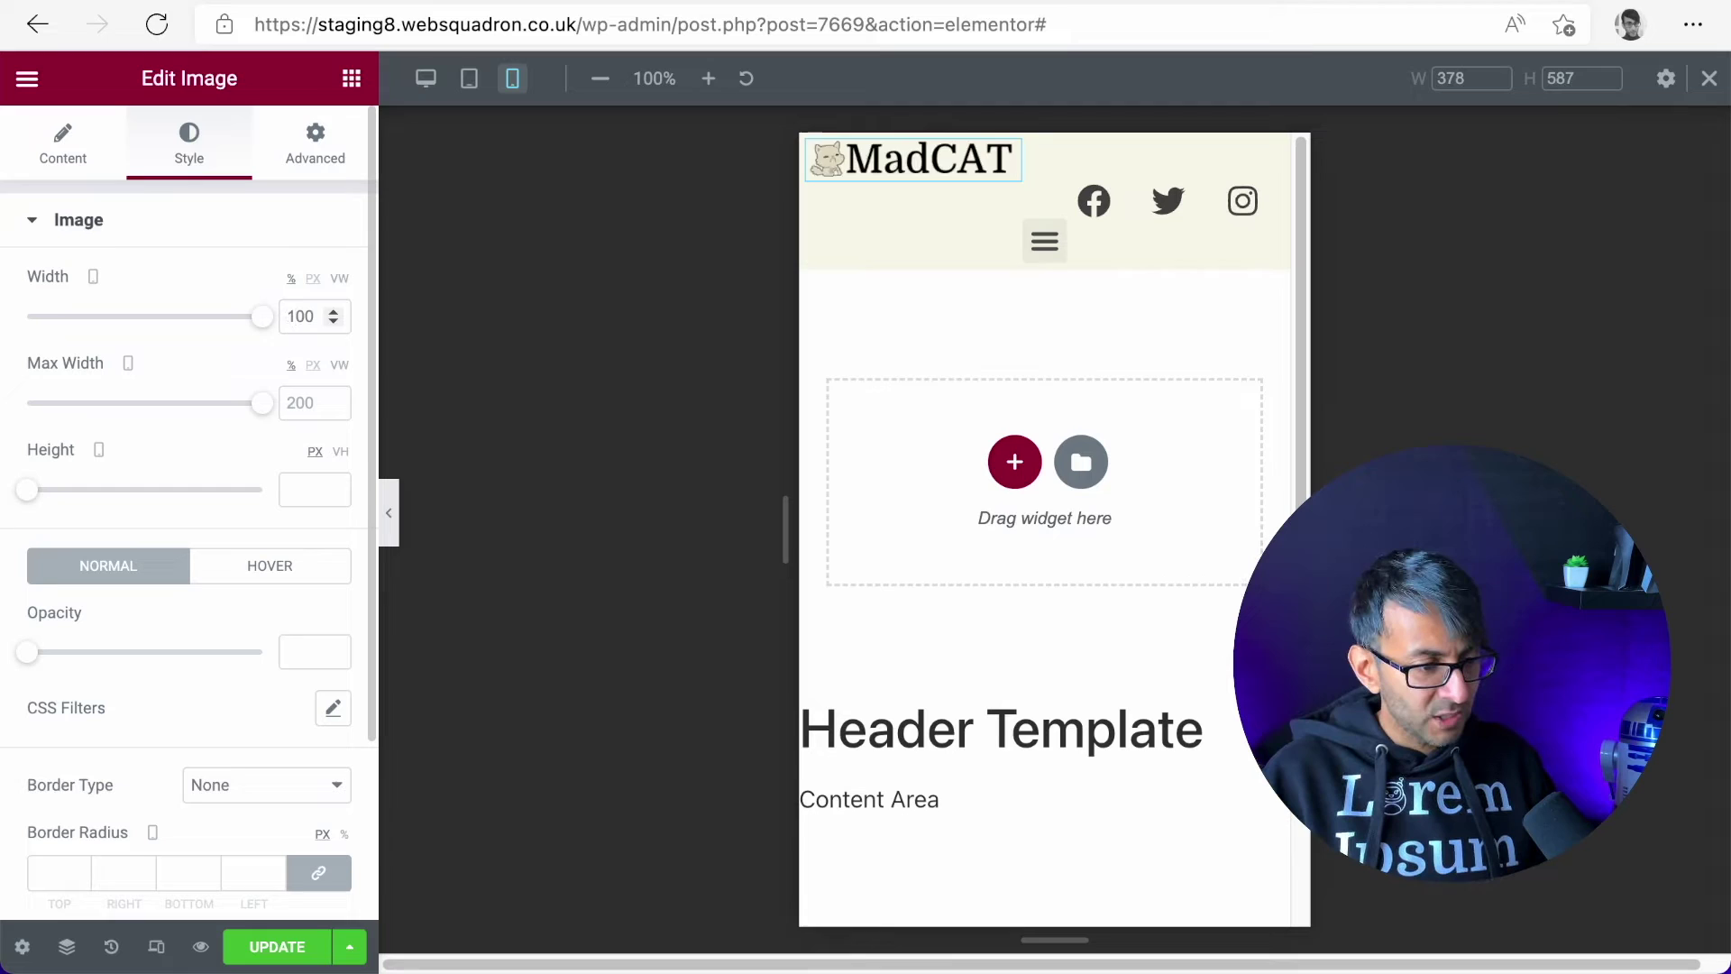
key(Tab)
text(100)
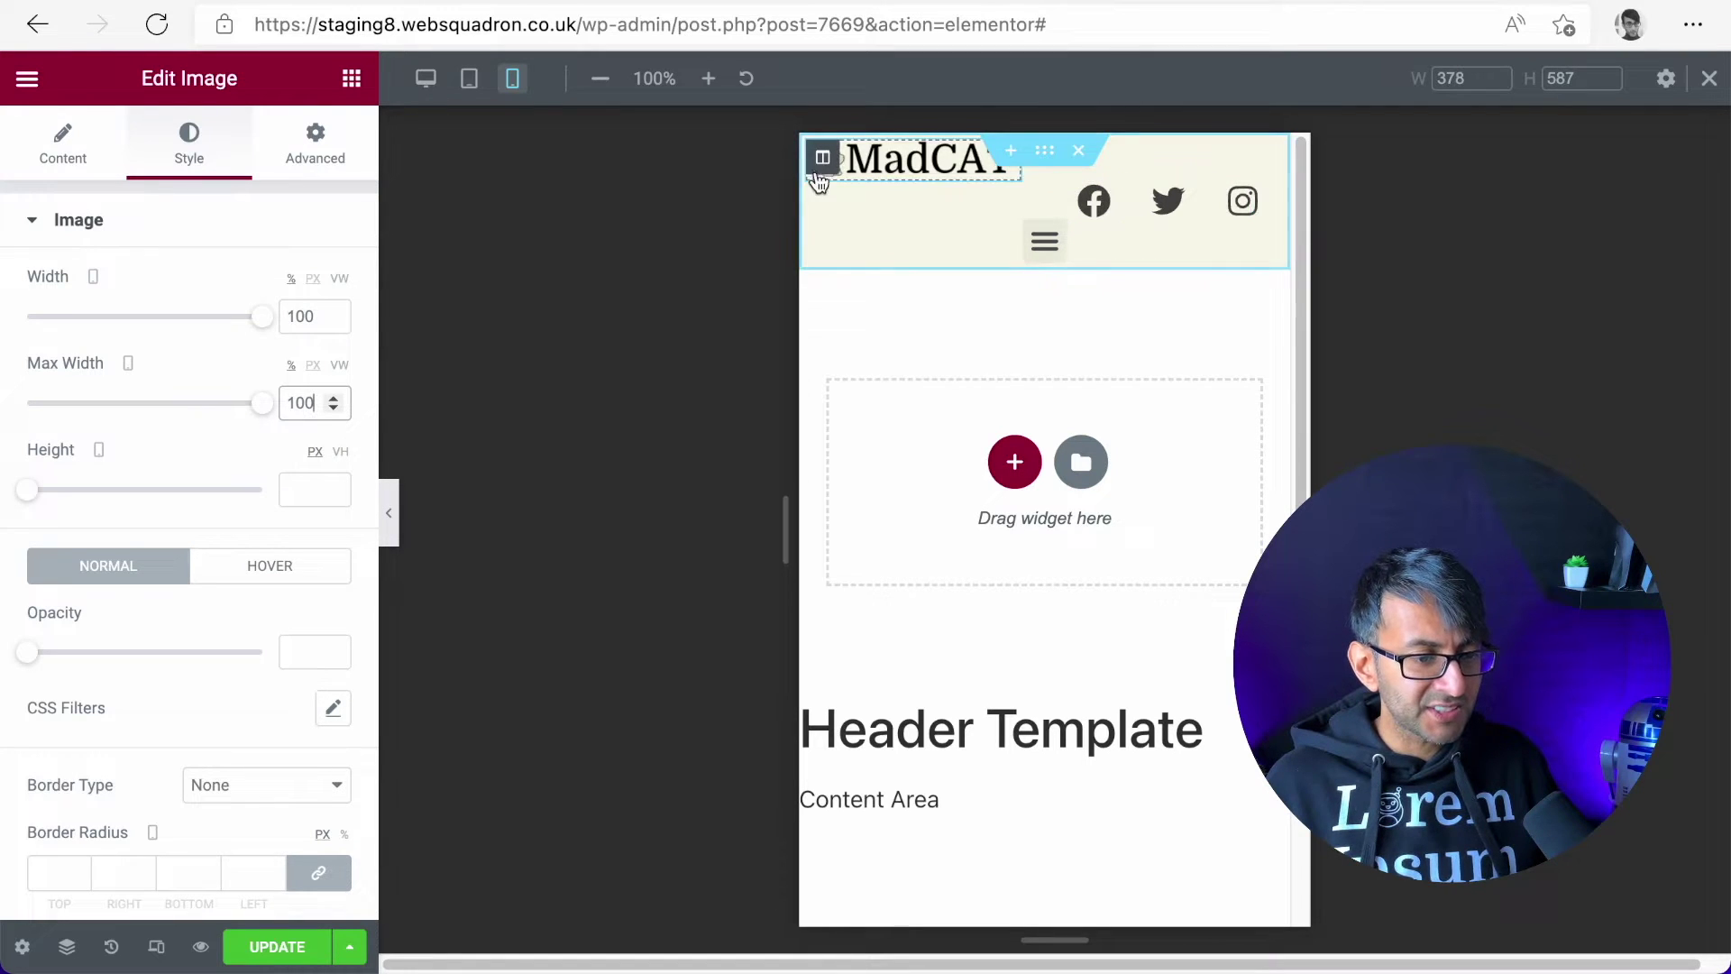
Try a 60% mobile width on the logo column, and set it back to 45%
click(822, 158)
double_click(298, 285)
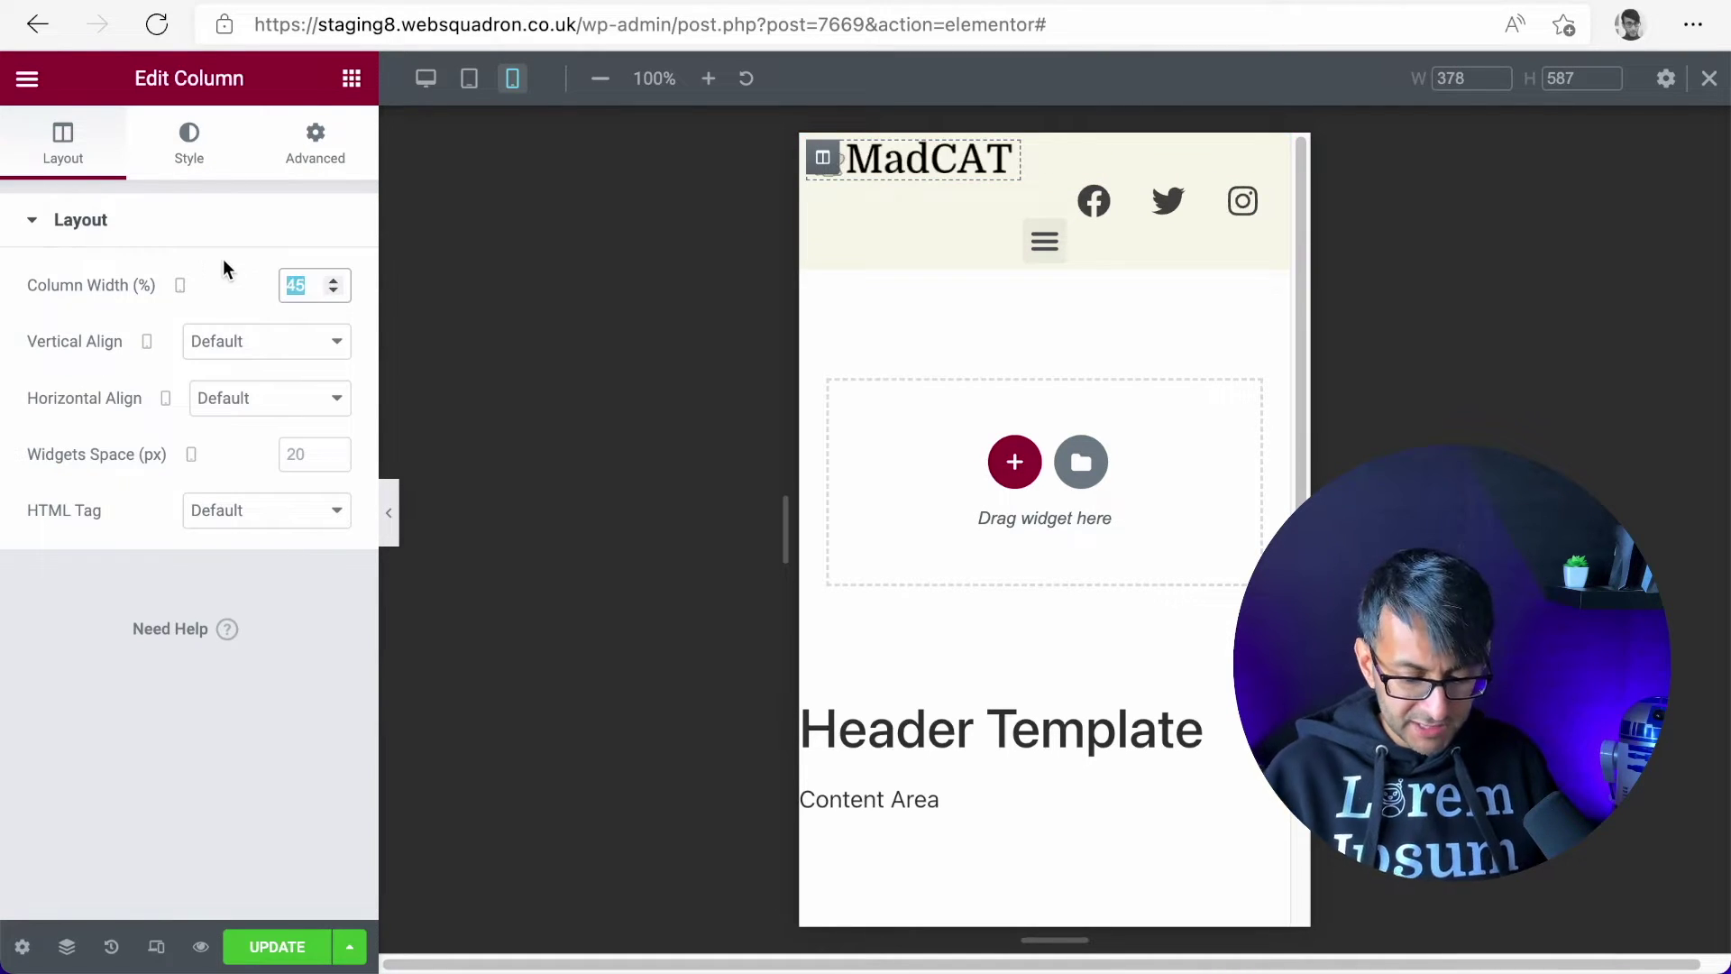
text(60)
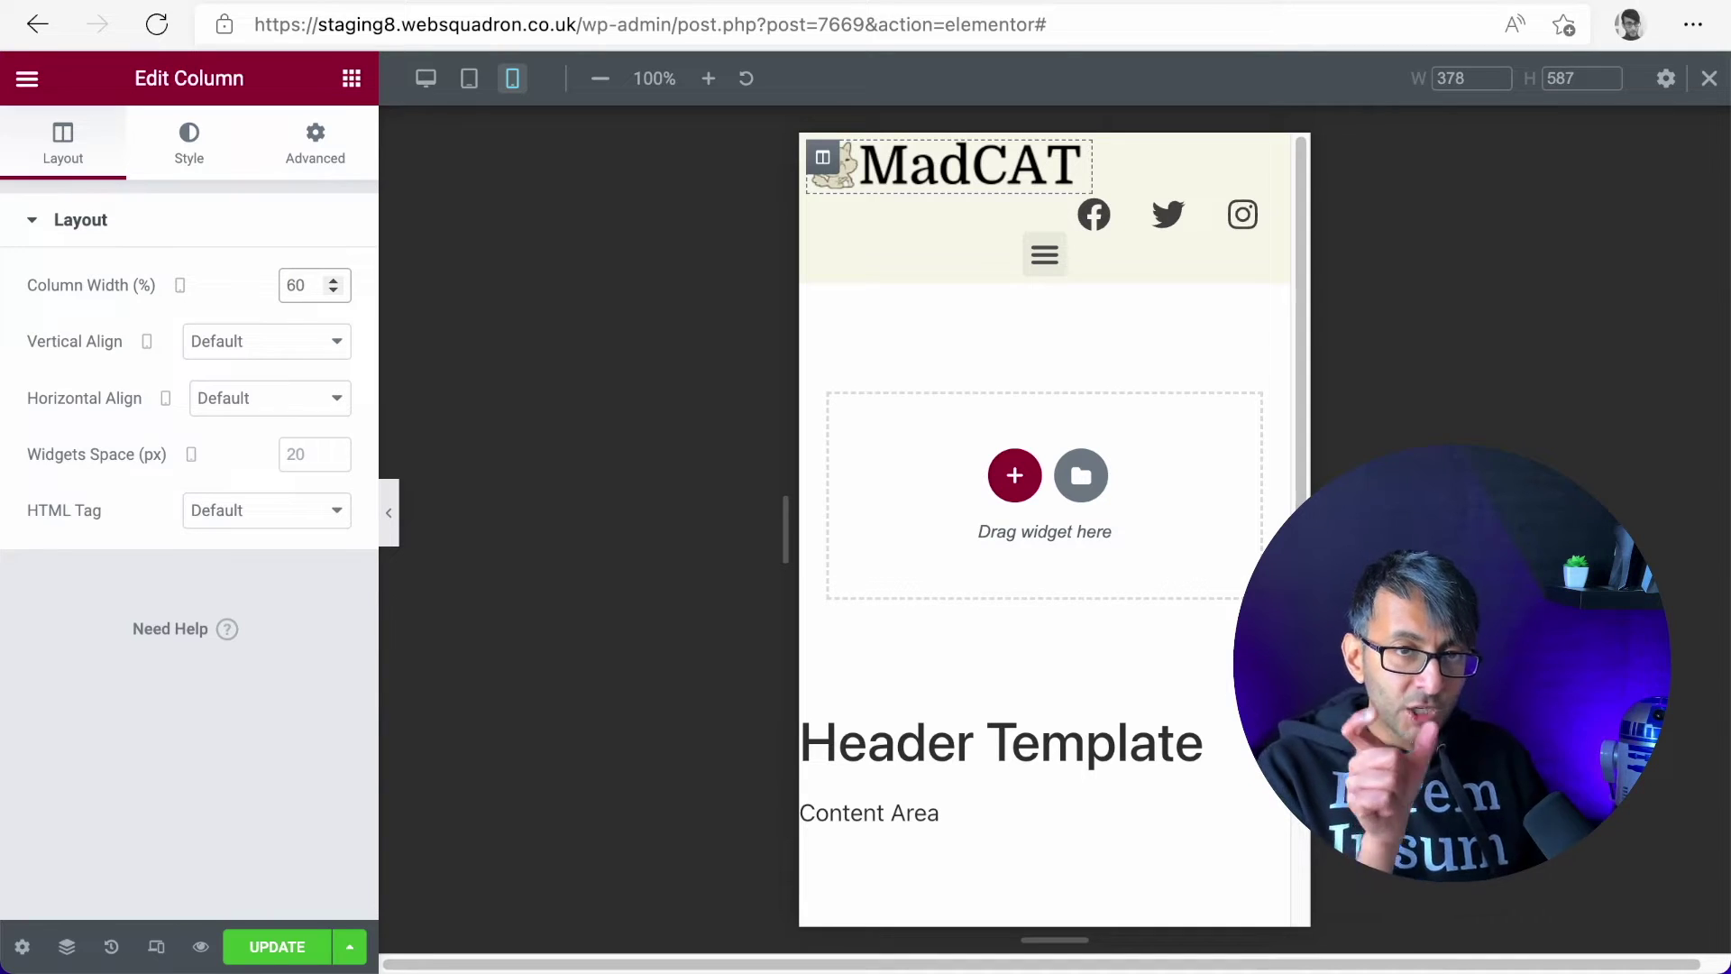
key(BackSpace)
key(BackSpace)
text(45)
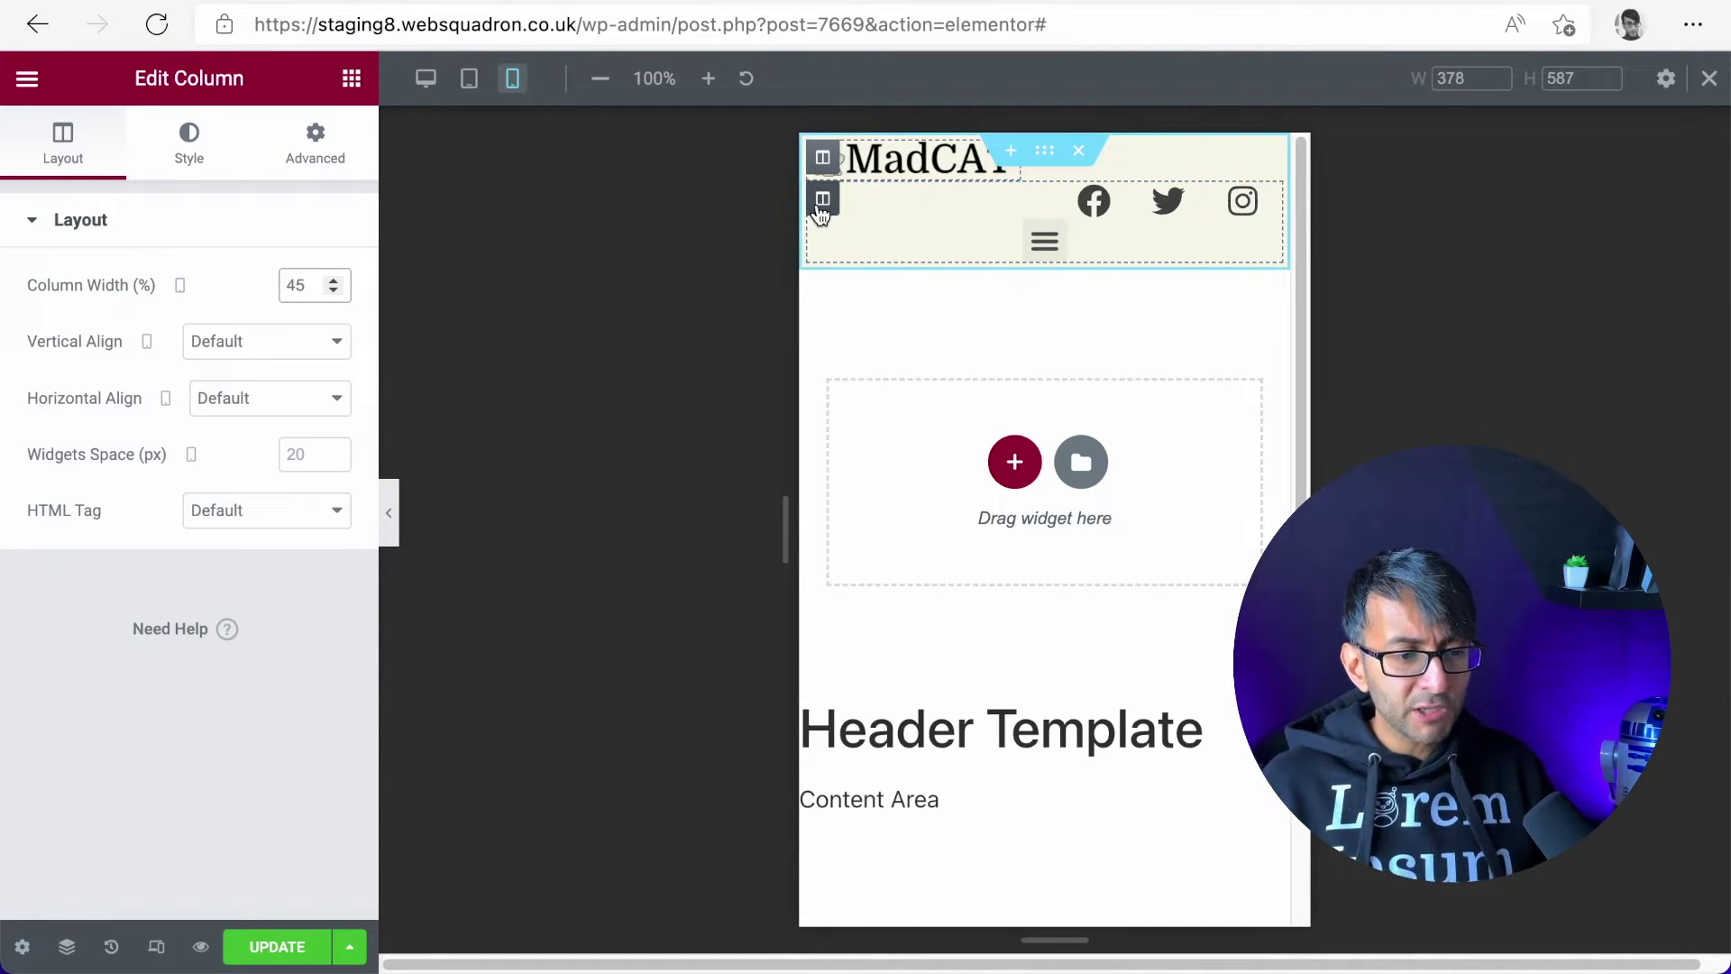
Set the mobile width of the column holding the social icons and menu to 55%
click(822, 204)
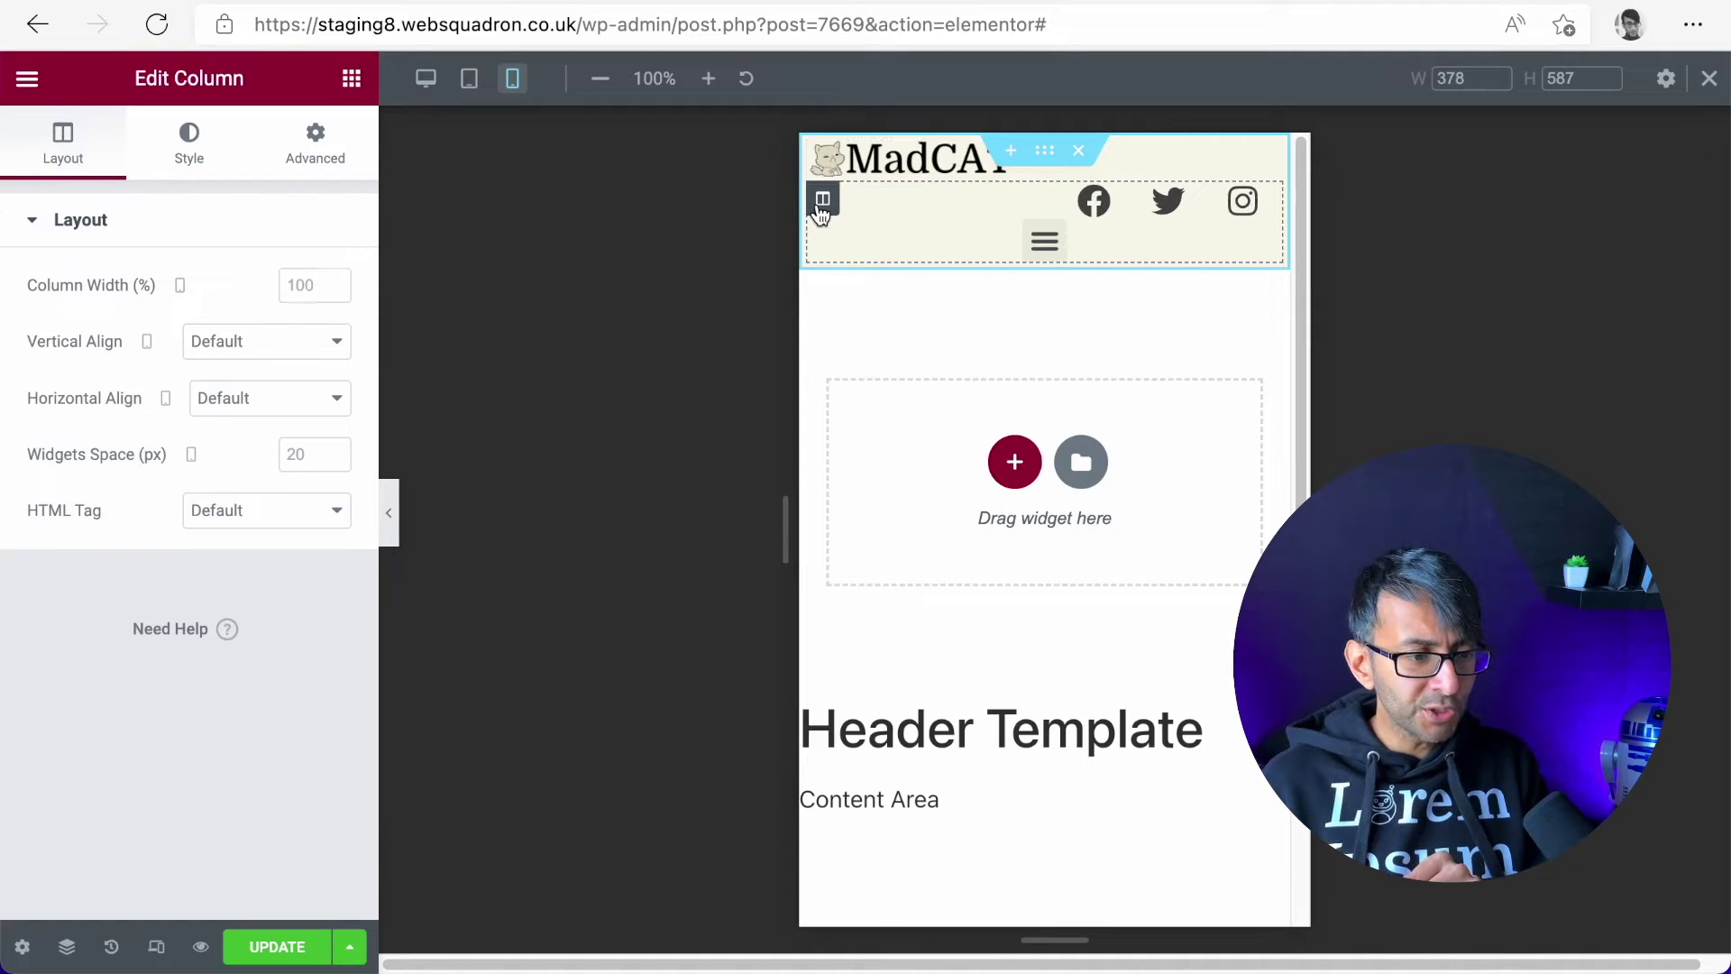
click(301, 287)
text(55)
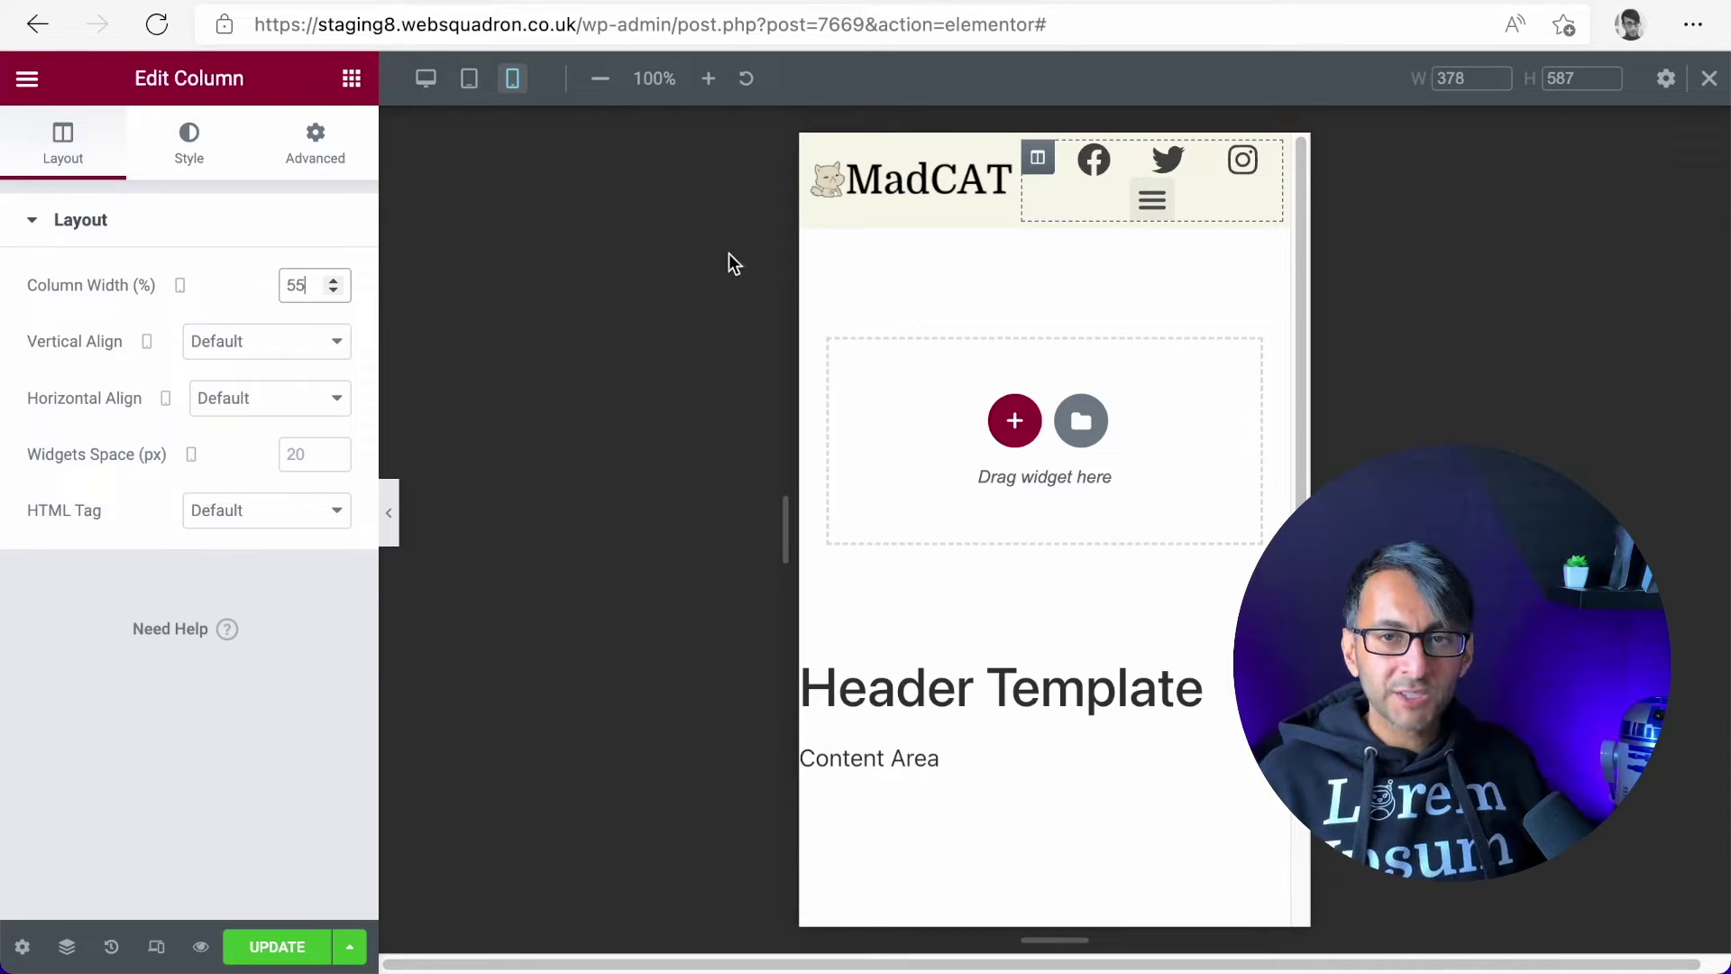
Set the social icons' mobile spacing to 0 and their padding to 0.4
click(1267, 157)
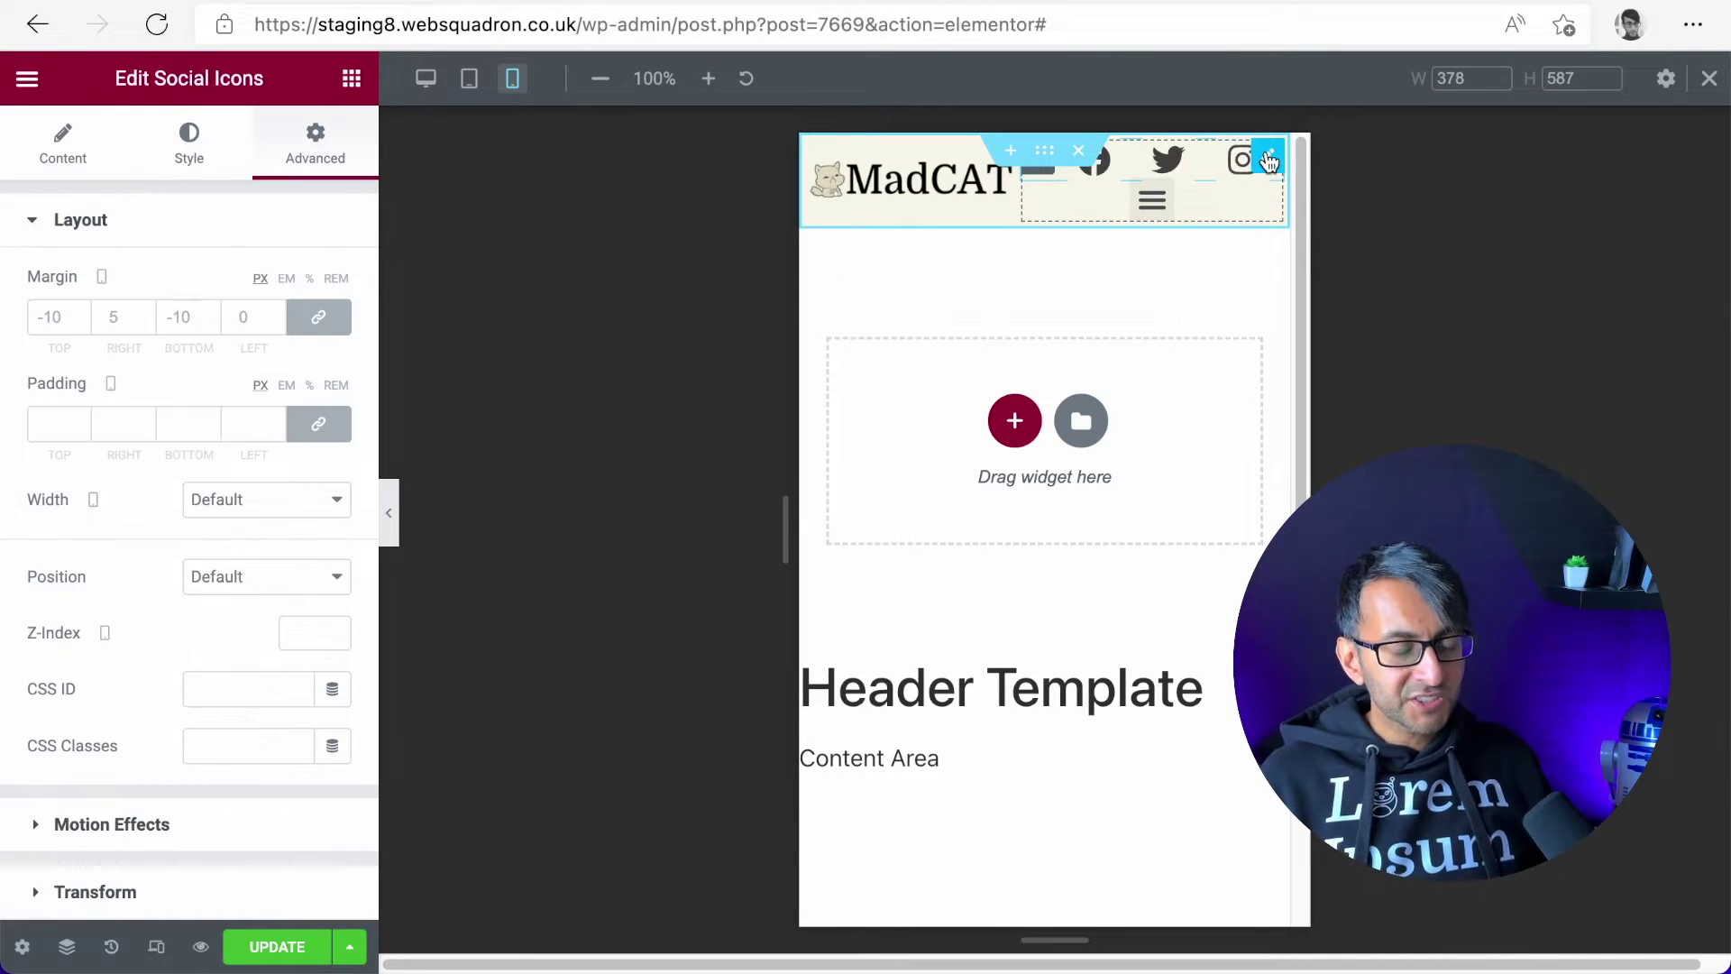
click(65, 151)
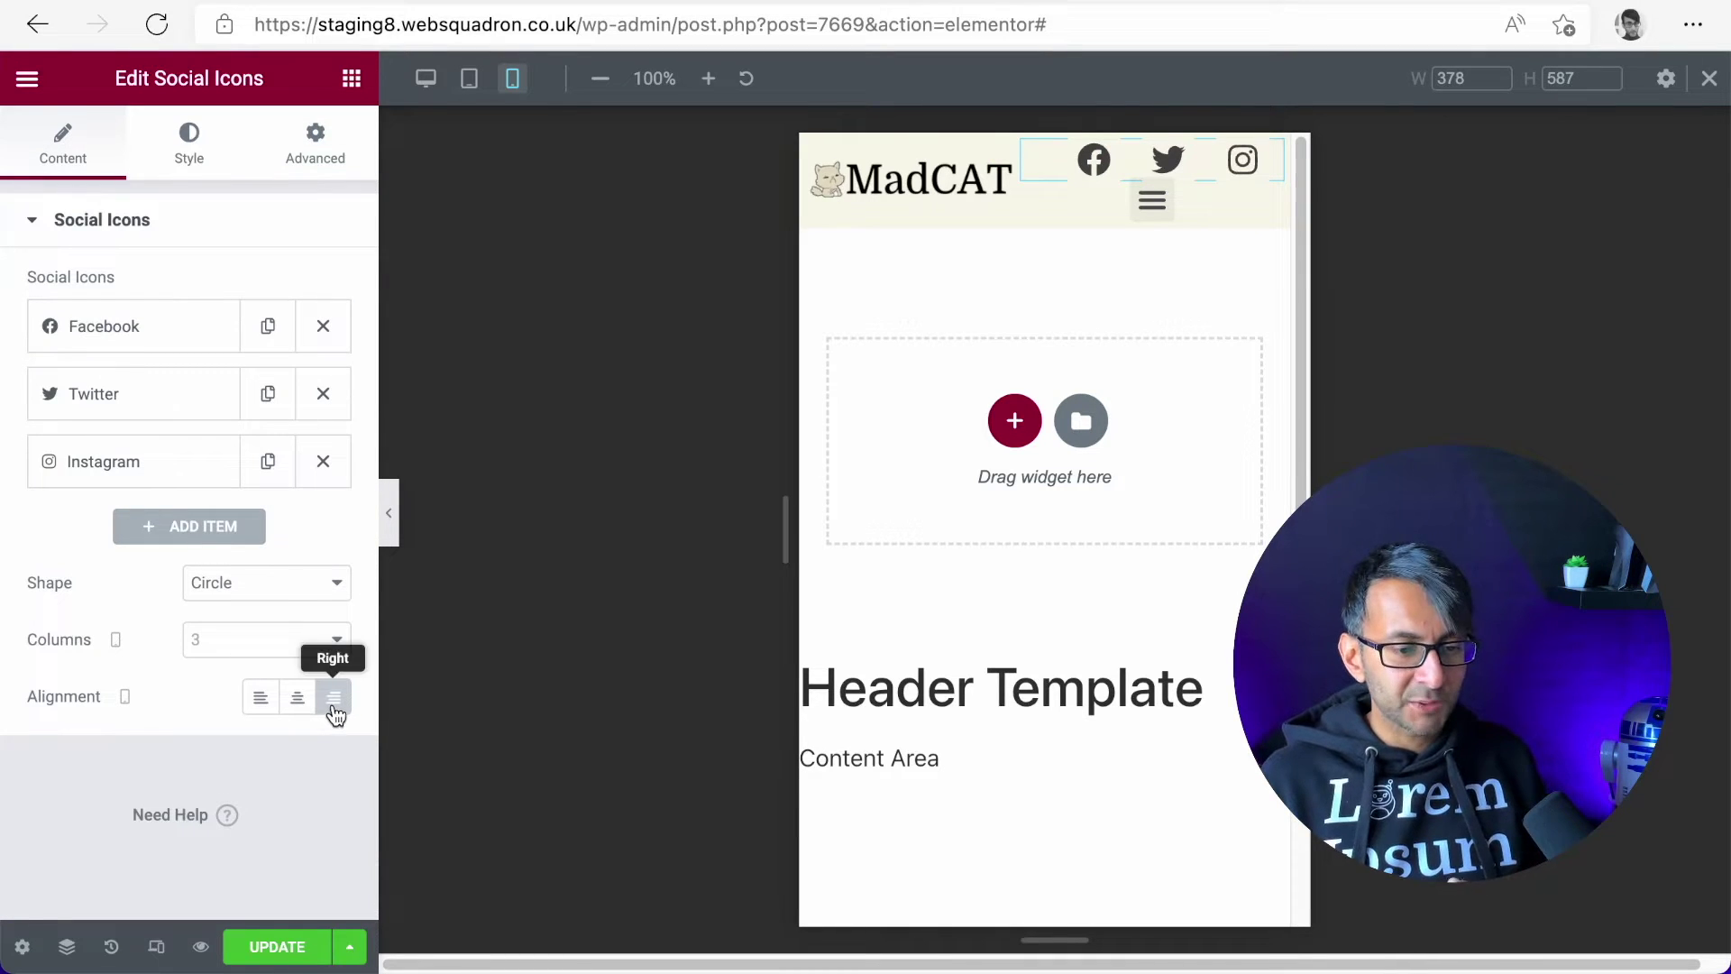
click(199, 164)
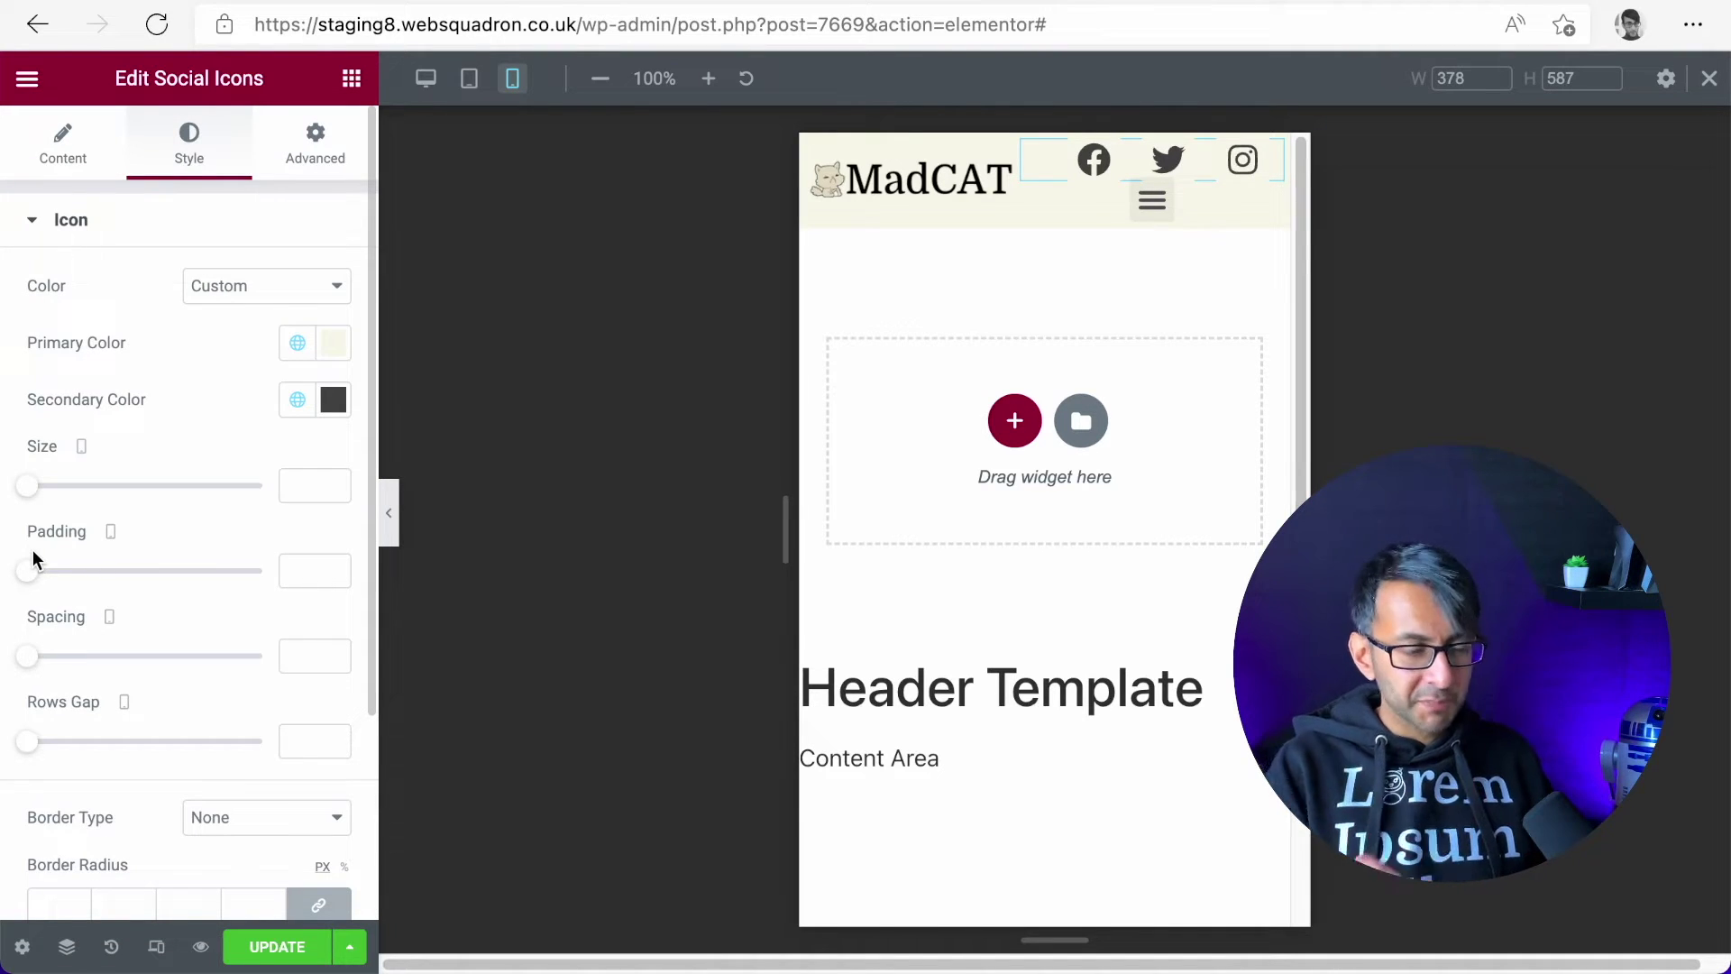
mouse_move(33, 649)
mouse_down()
mouse_move(46, 668)
mouse_move(14, 671)
mouse_move(27, 664)
mouse_up()
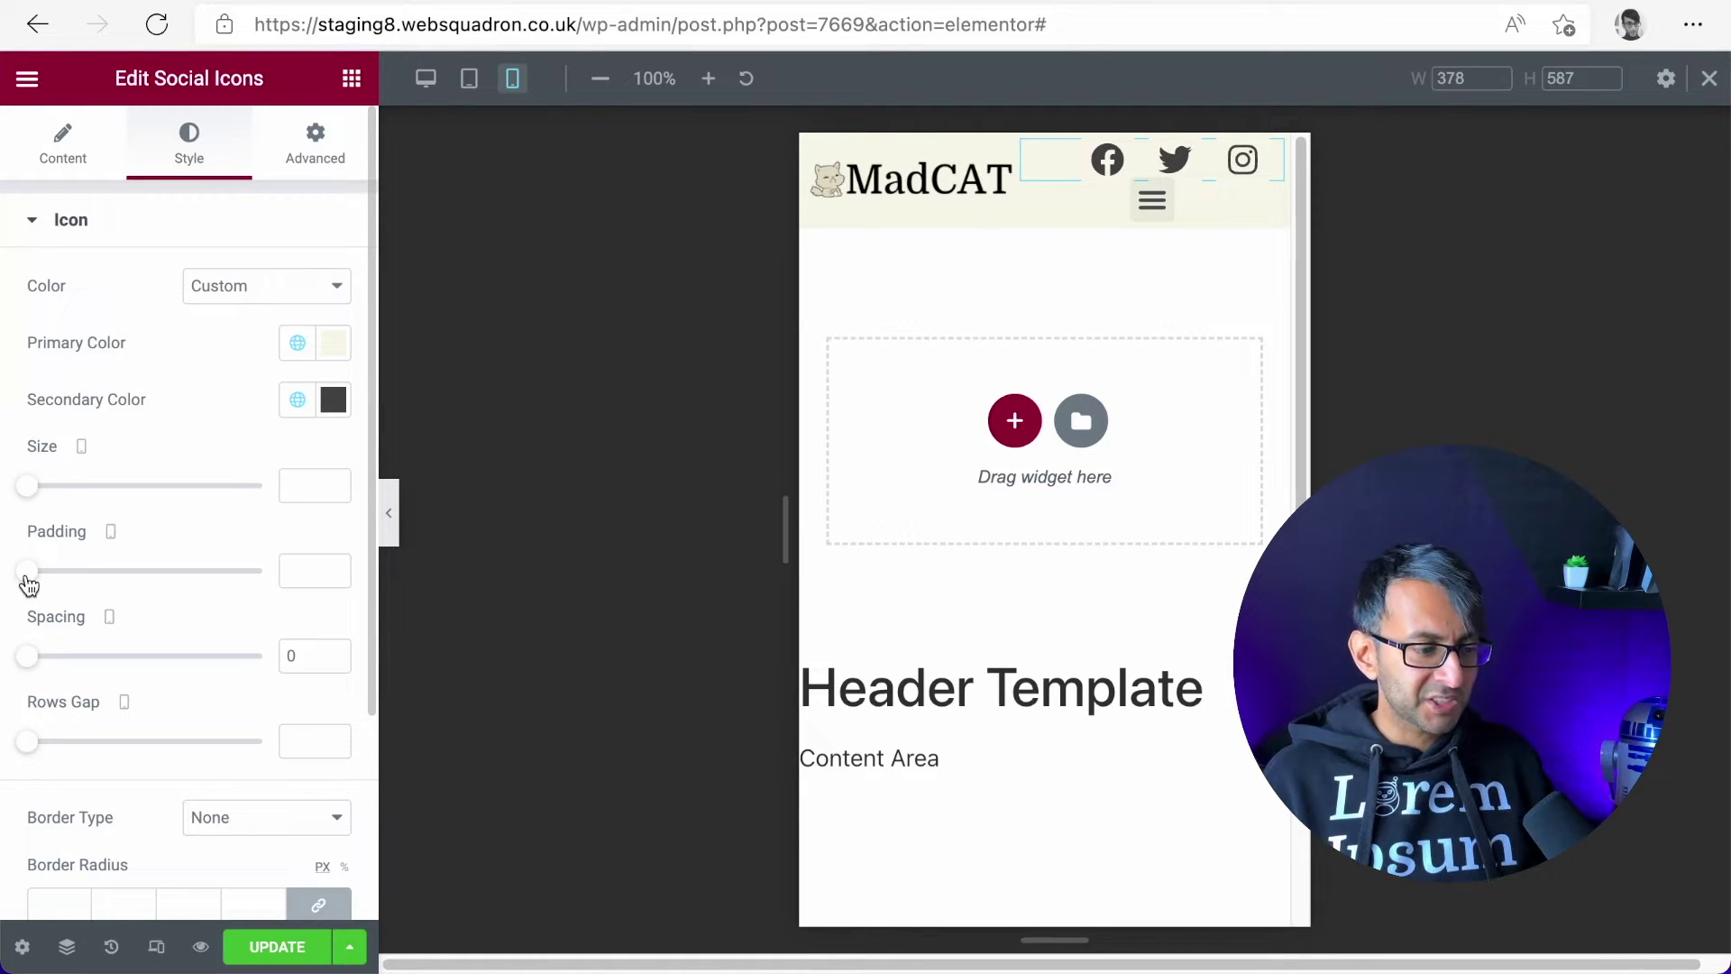
drag(24, 580, 44, 584)
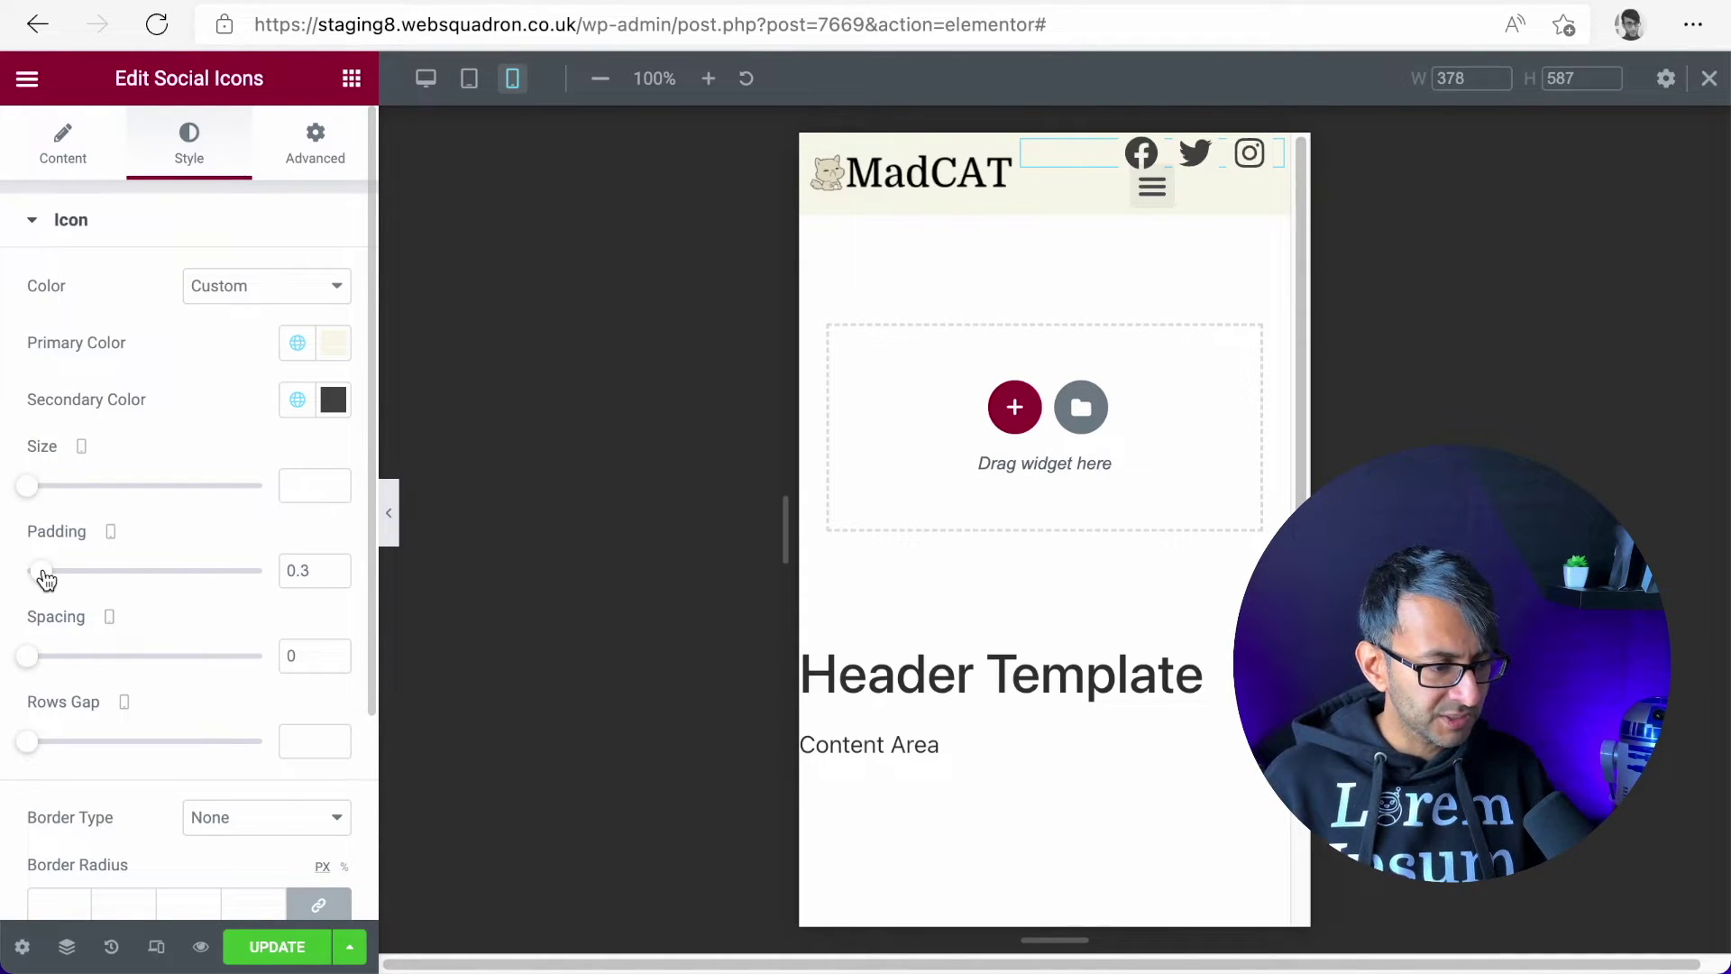
drag(45, 575, 56, 582)
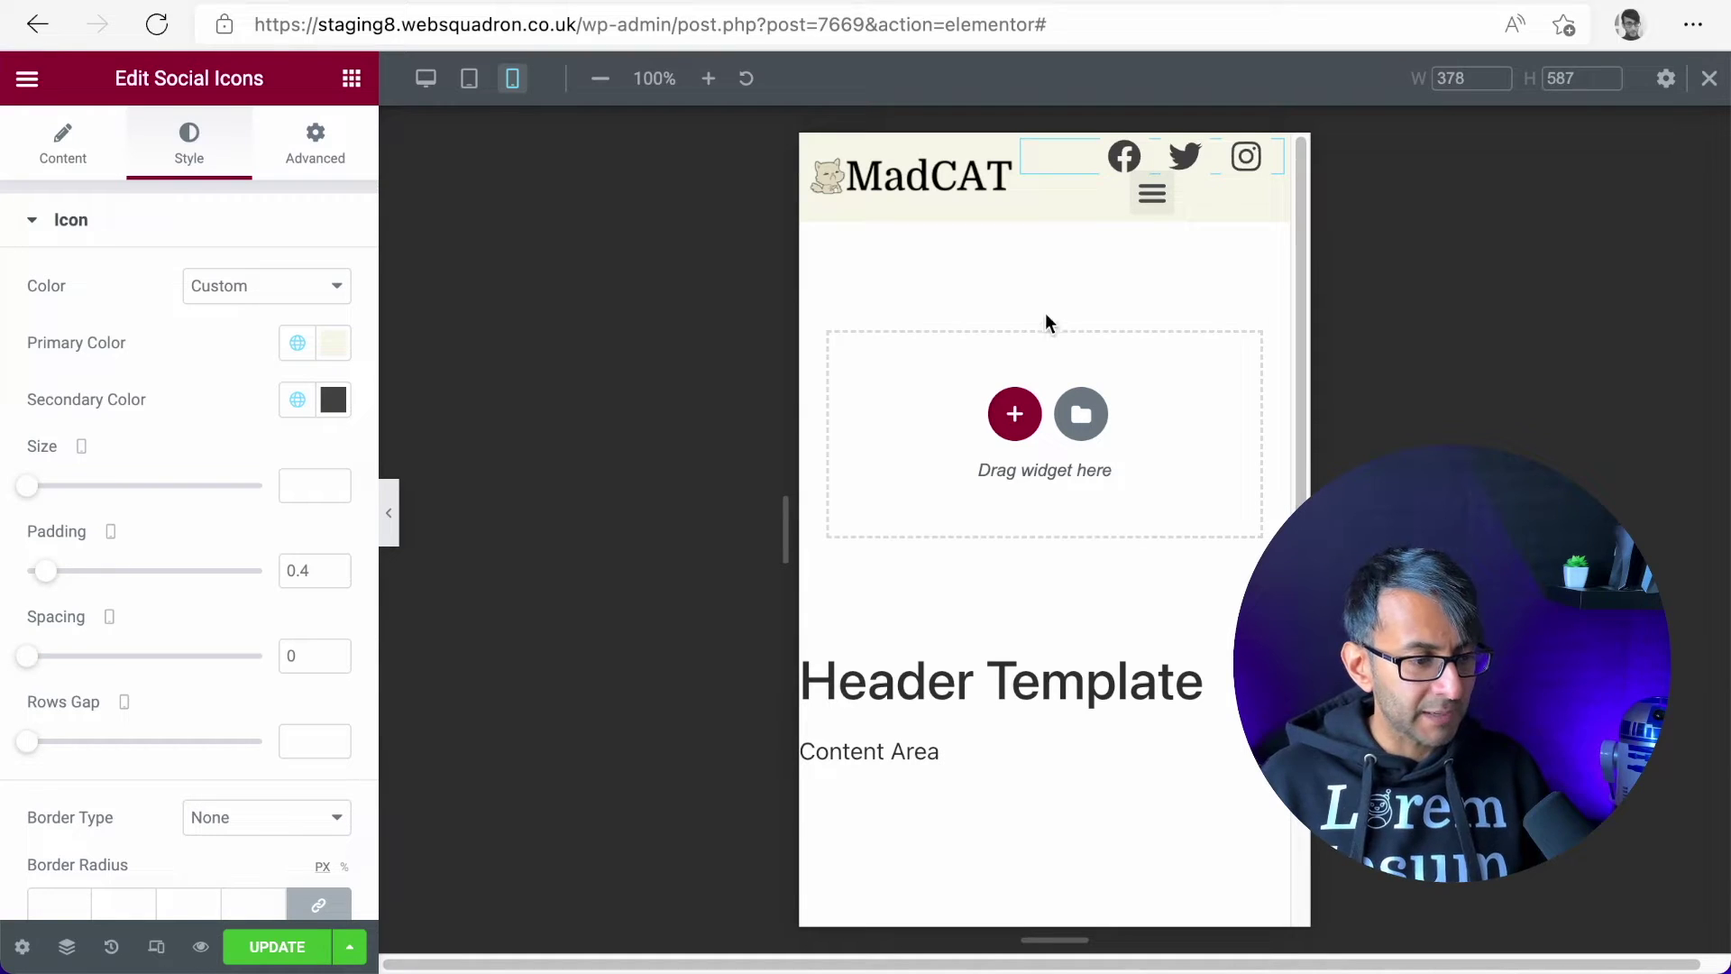
Unlink the mobile margin values and reset them to 0 for both the nav menu and the social icons
click(1267, 192)
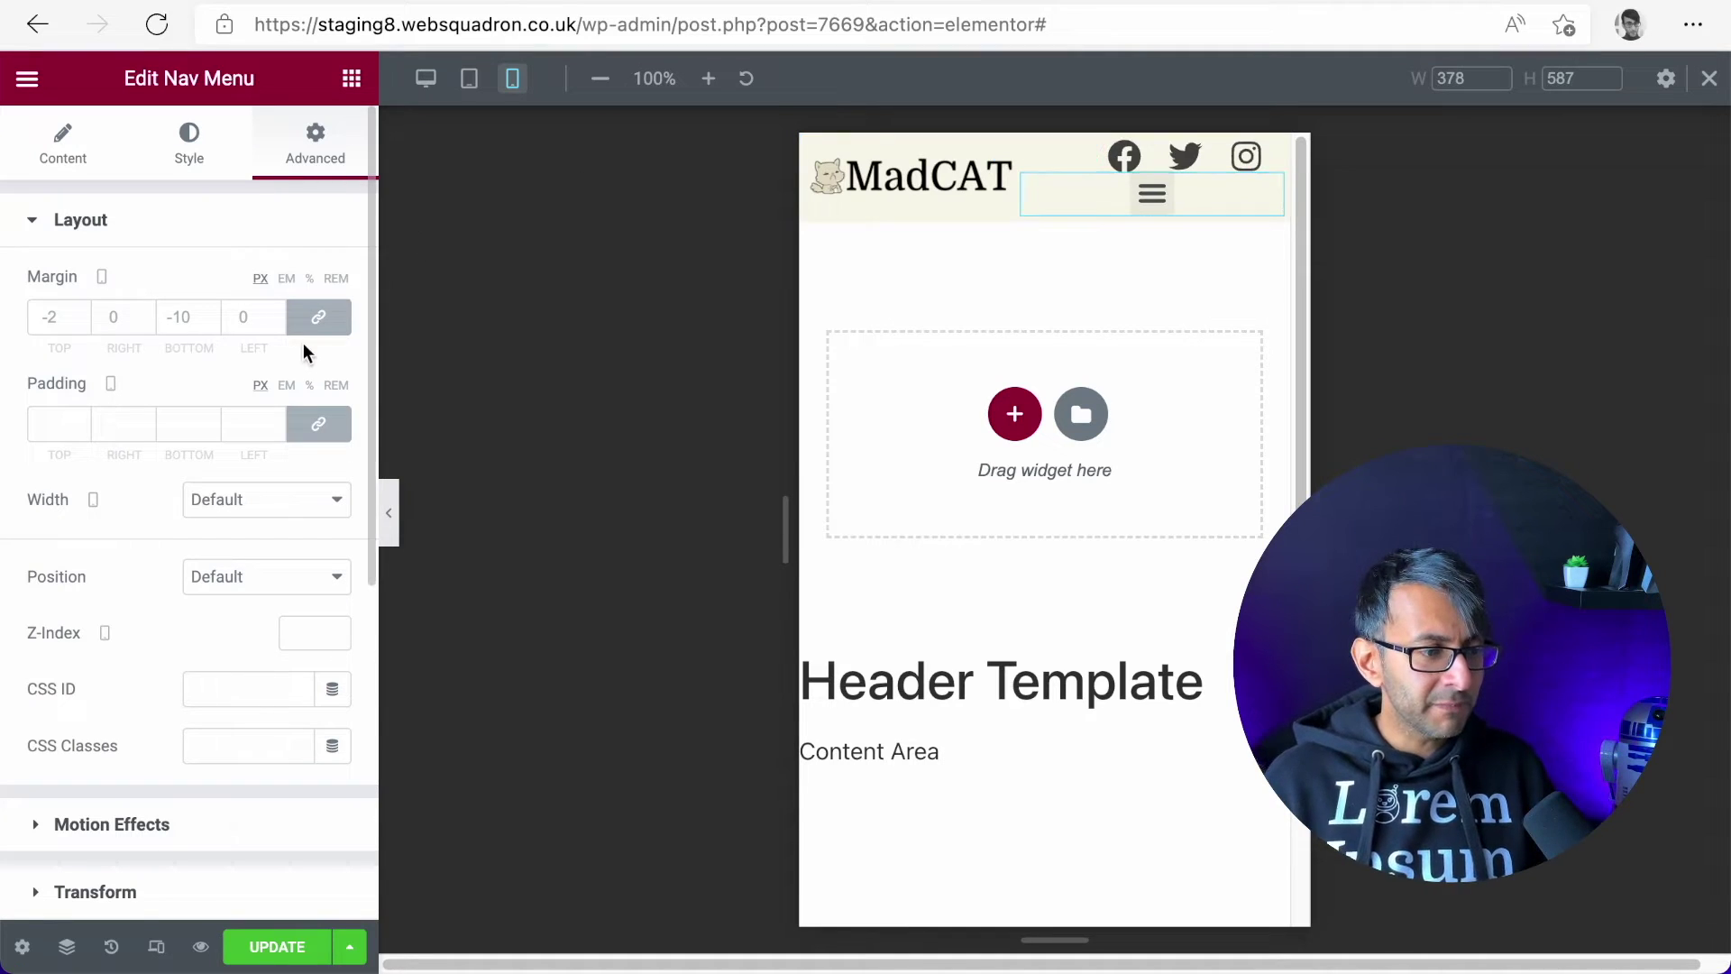
click(319, 325)
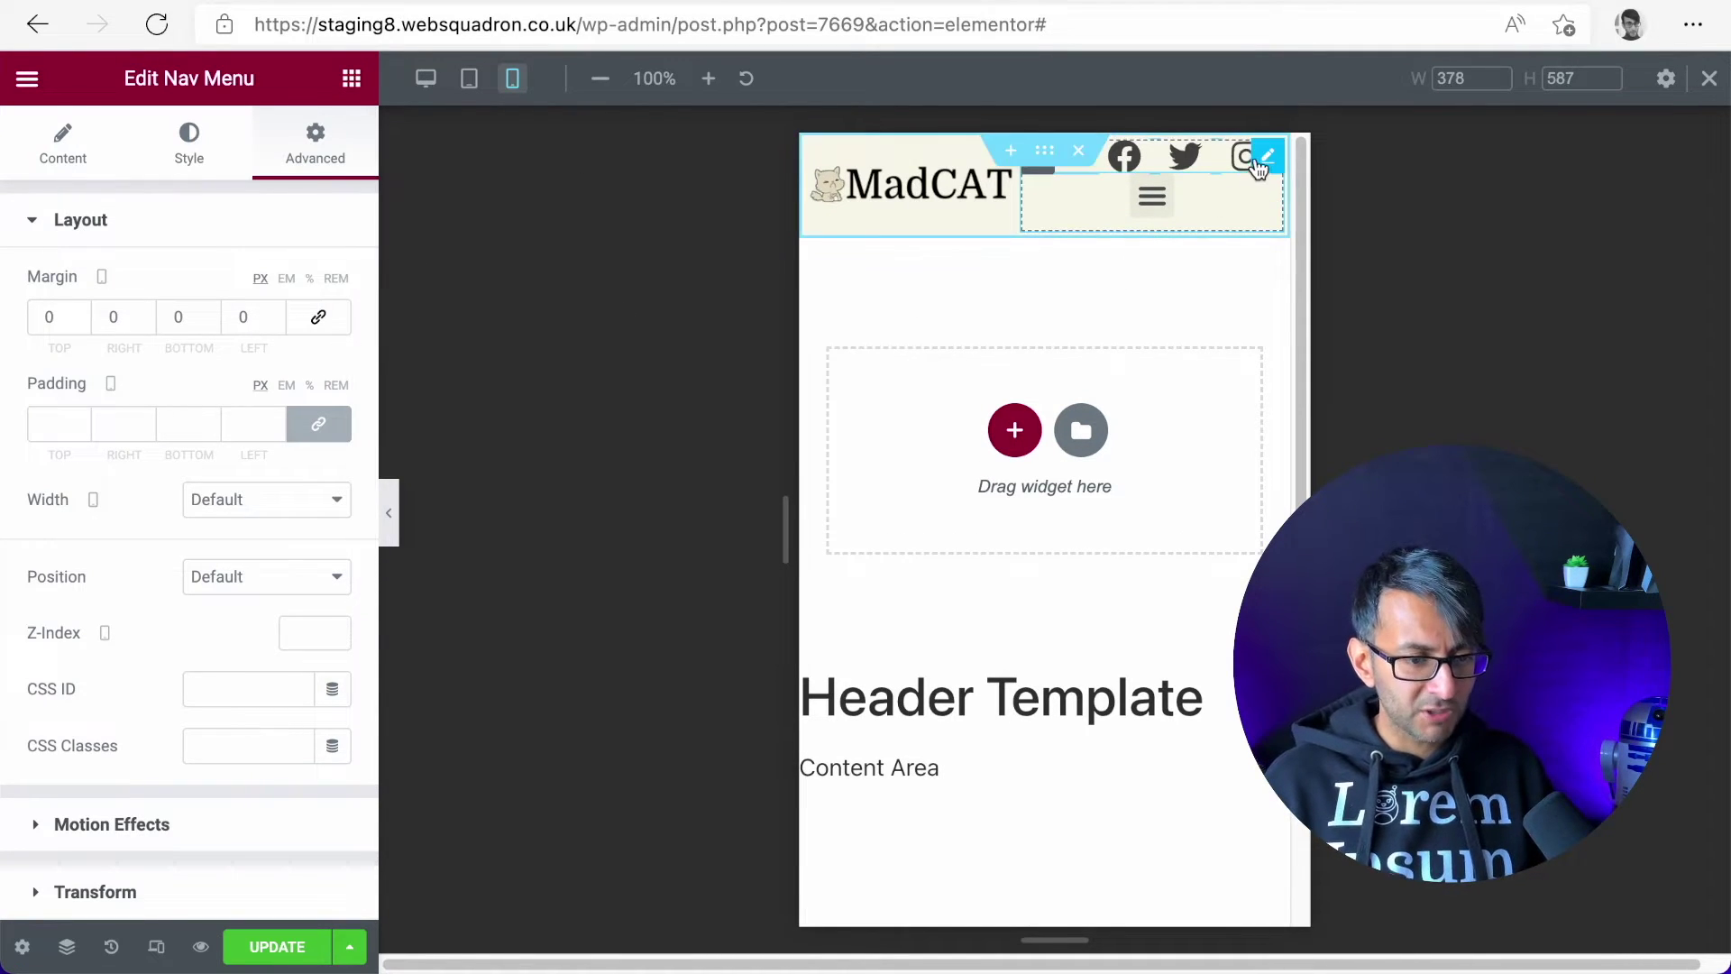
click(1253, 160)
click(316, 153)
click(319, 318)
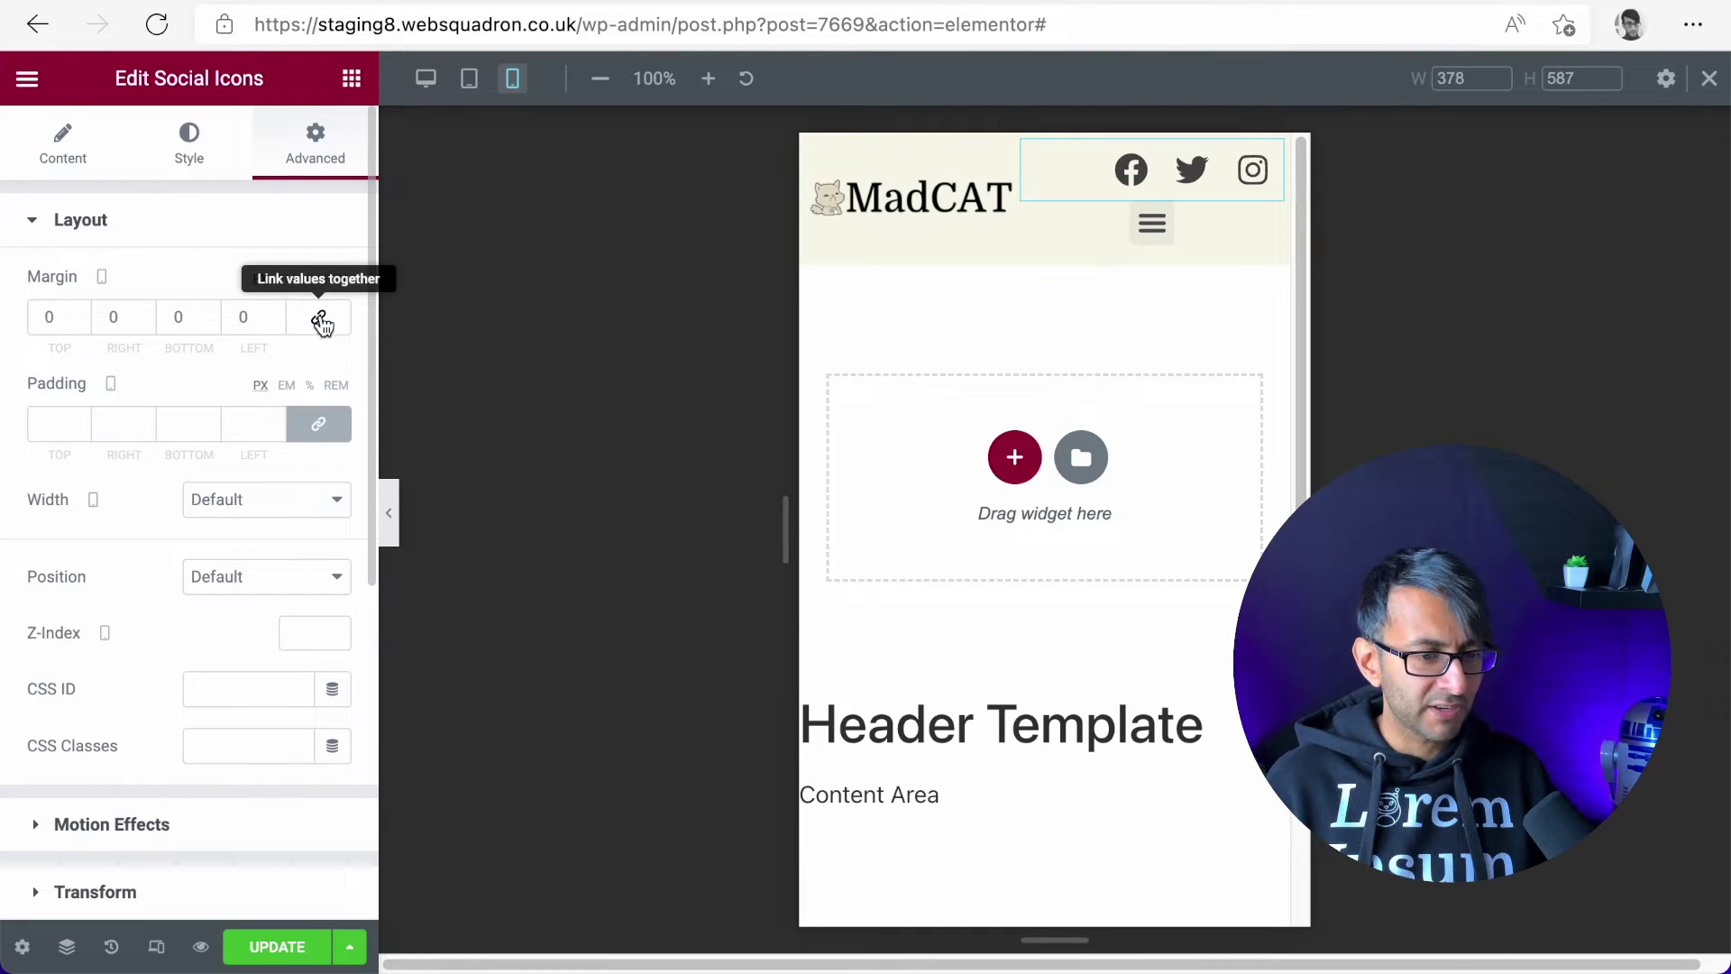
Align the nav menu's hamburger toggle to the right of its column
click(1265, 224)
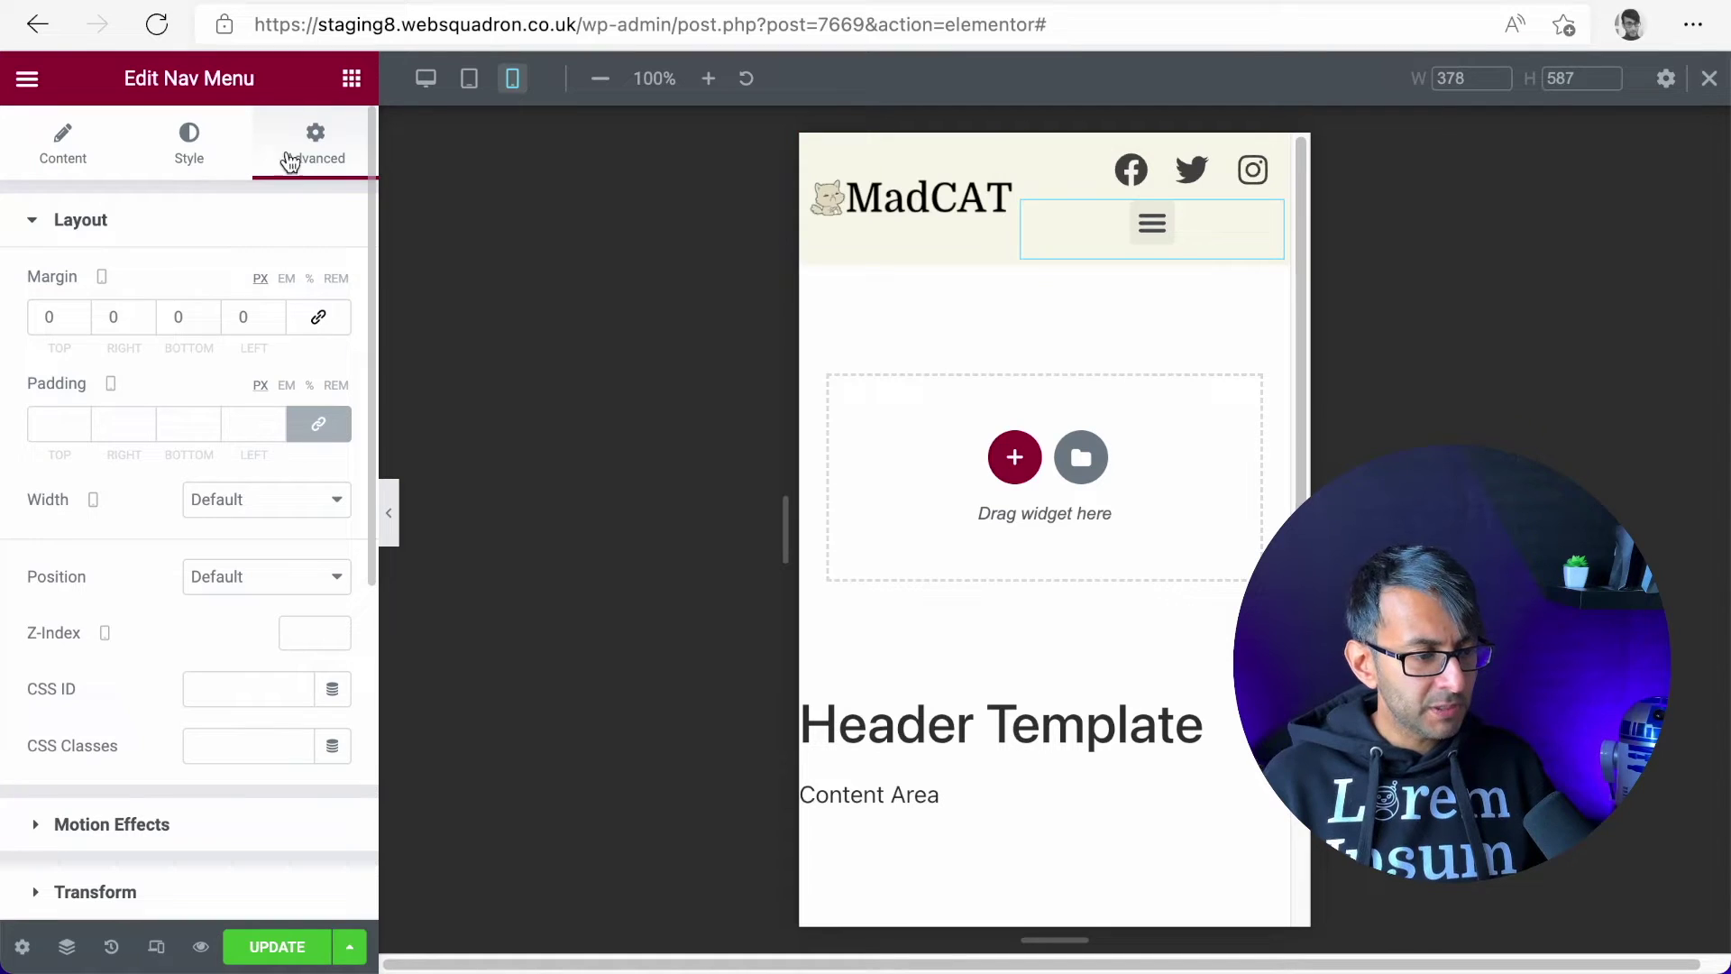
click(65, 160)
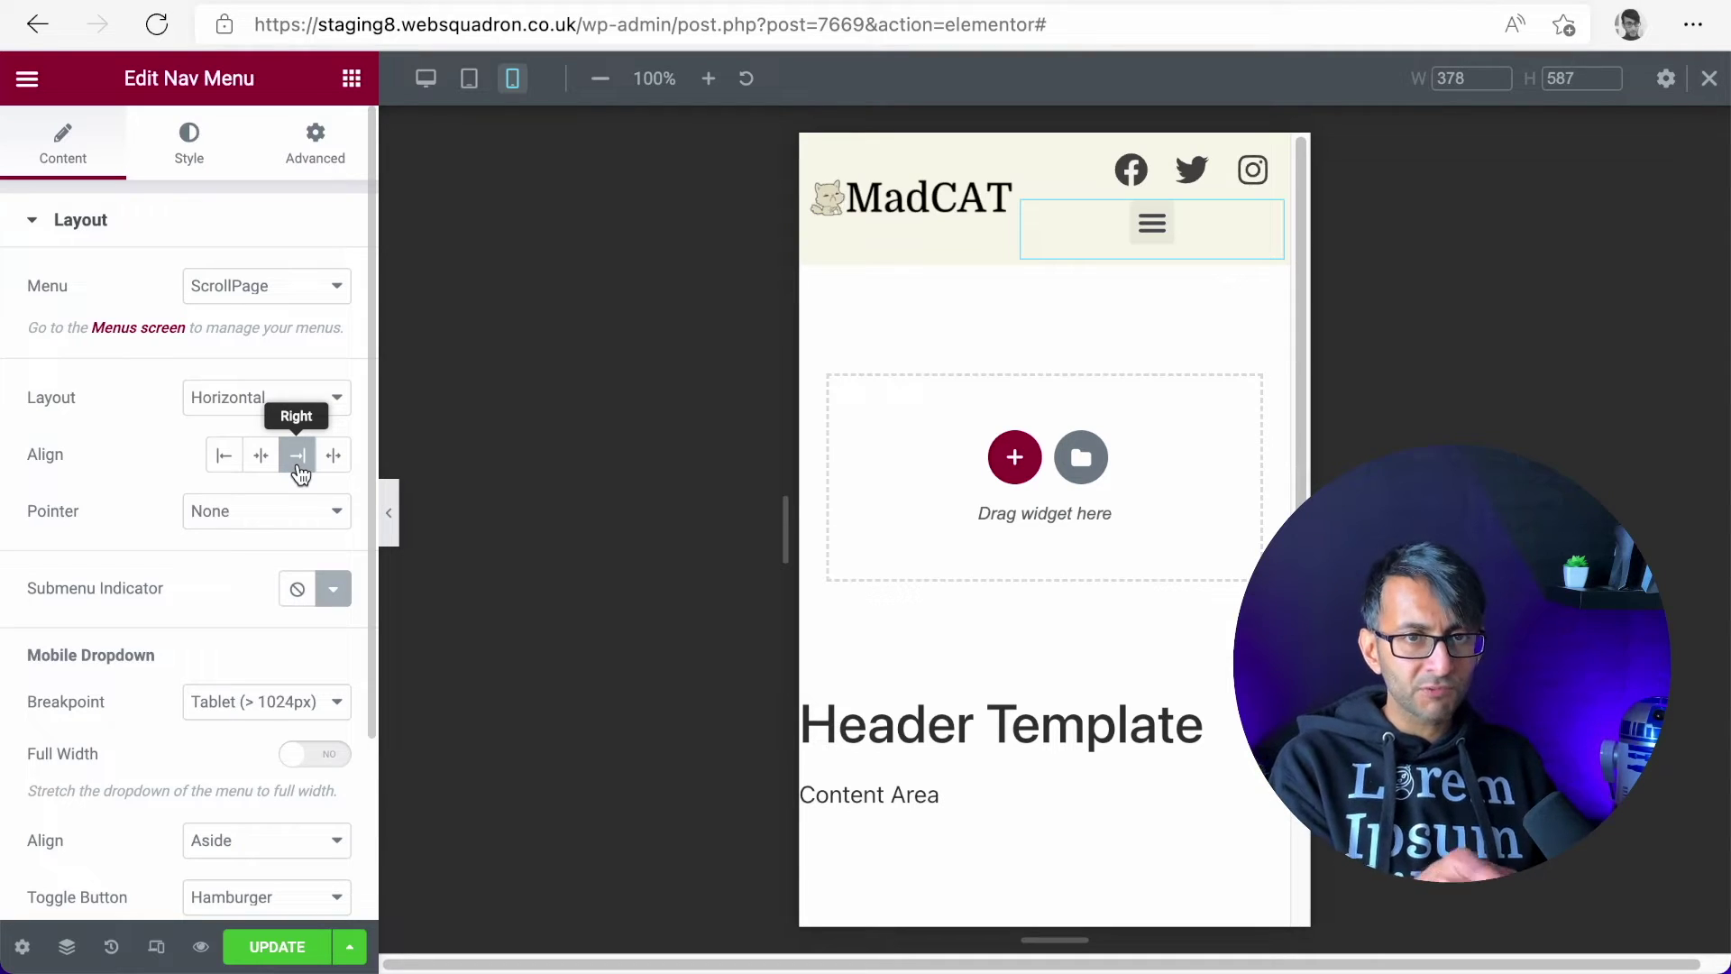
scroll(203, 678, down, 3)
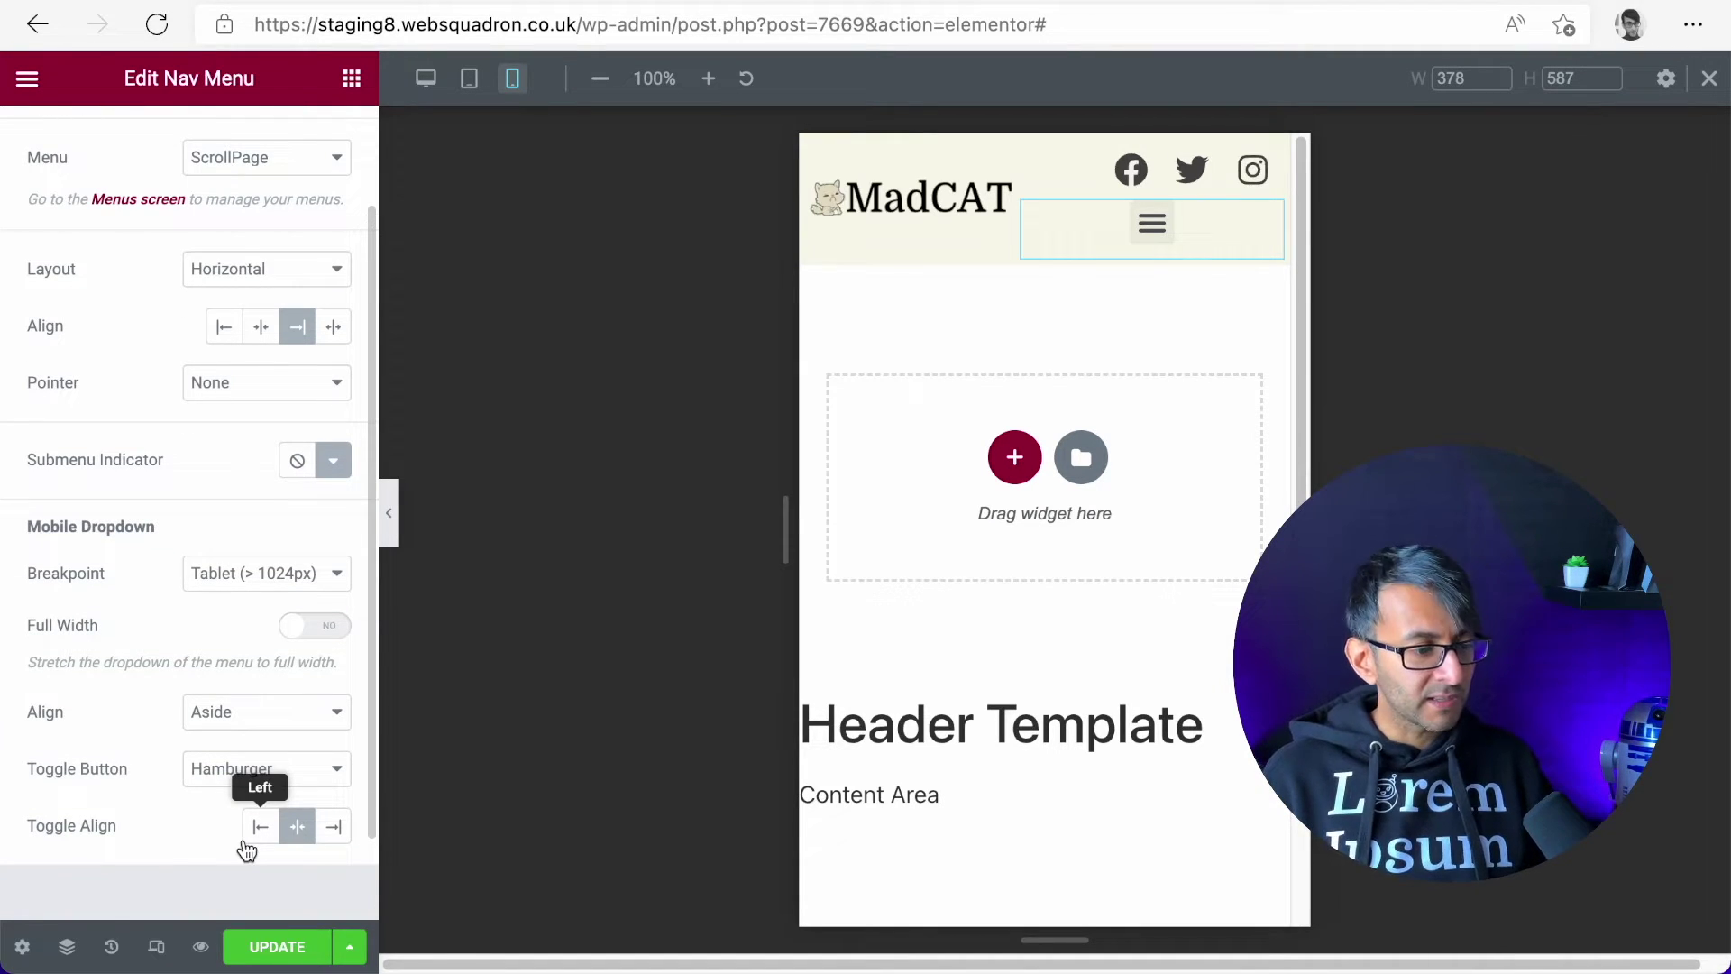
click(330, 830)
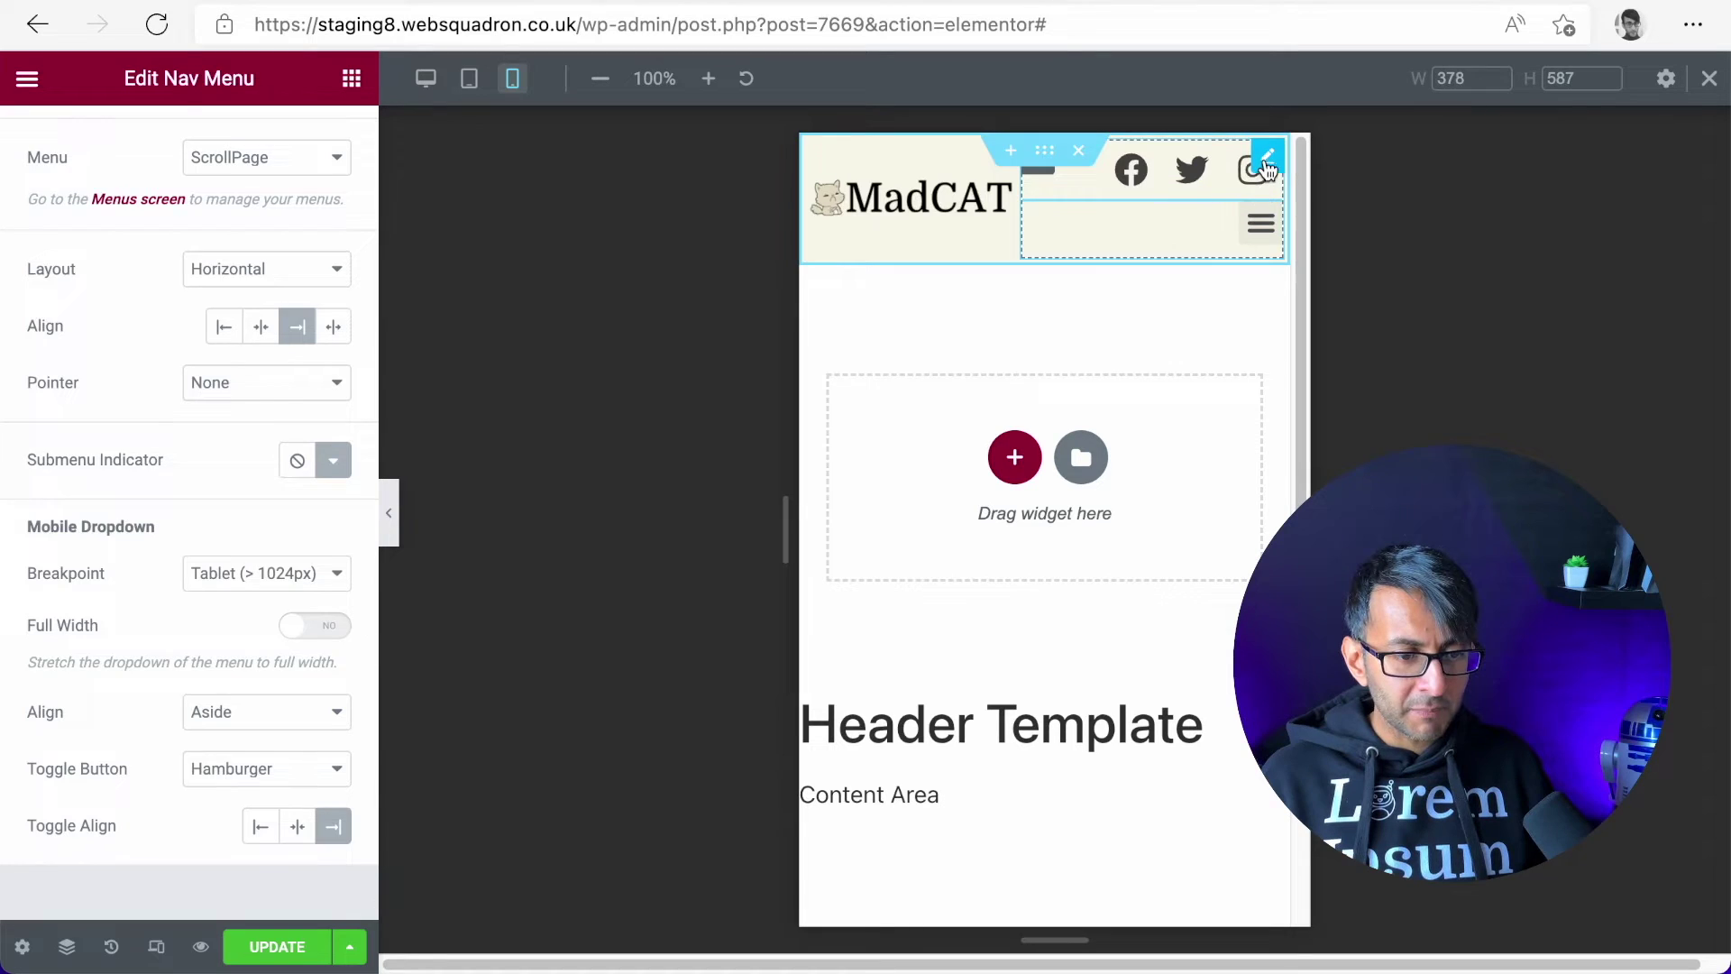
Set the nav menu's right mobile margin to 7 px to line the hamburger up with the social icons
click(1261, 181)
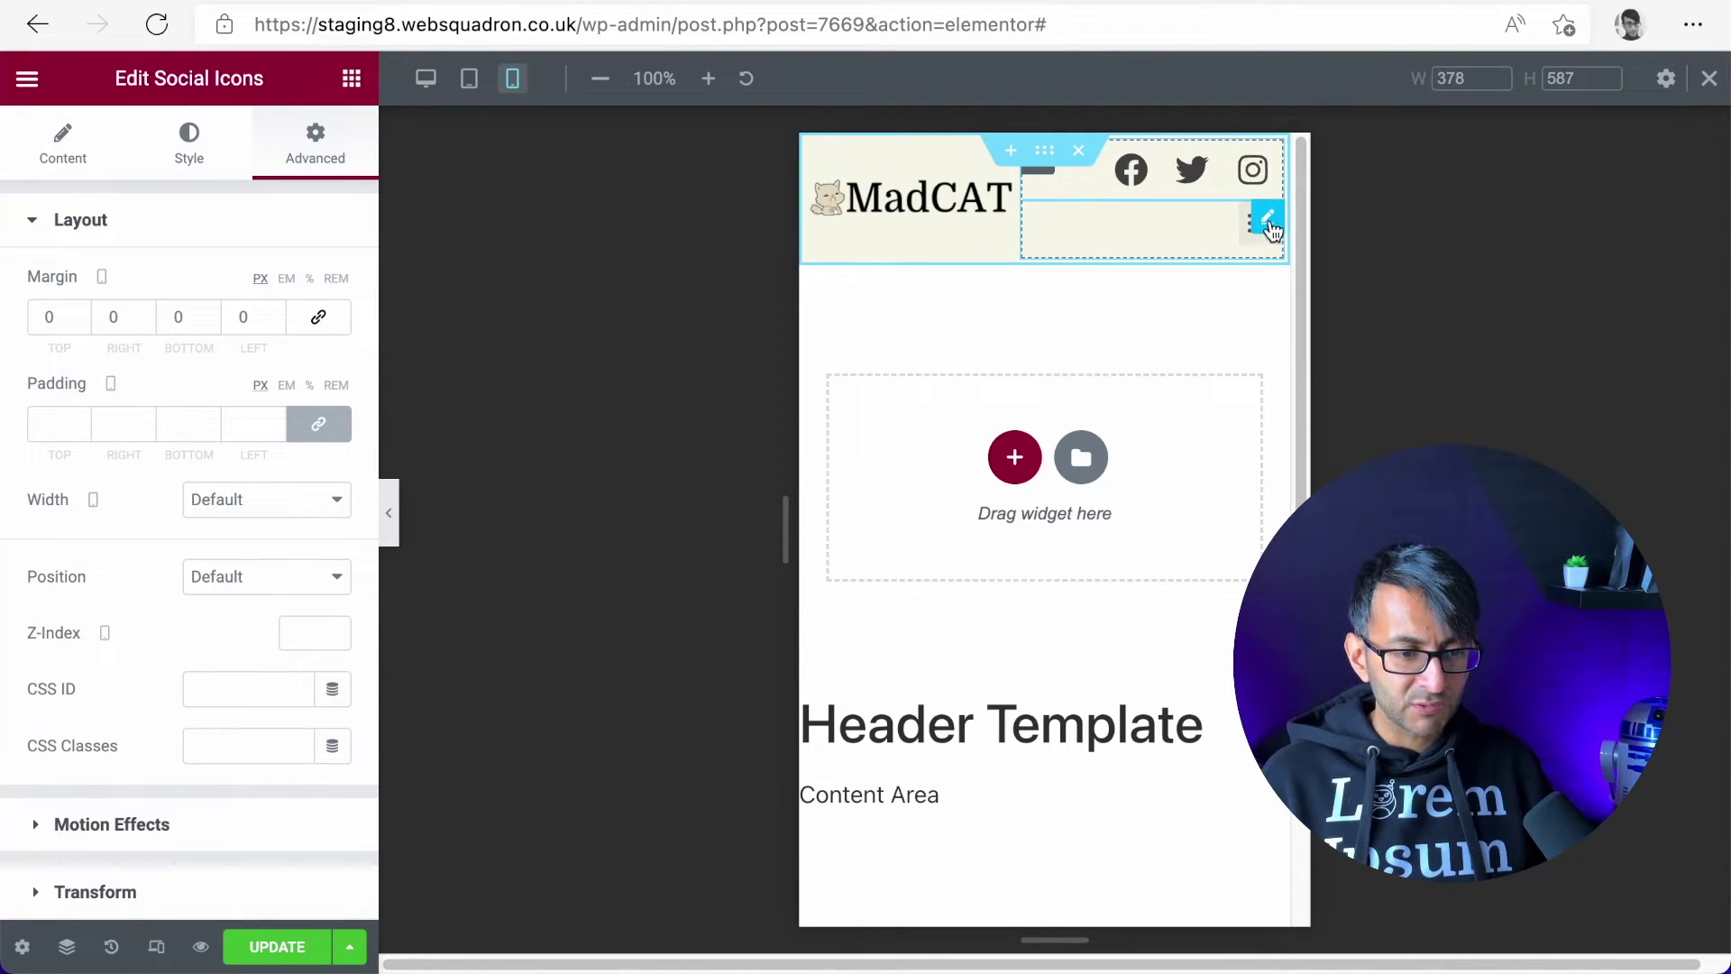
click(1269, 221)
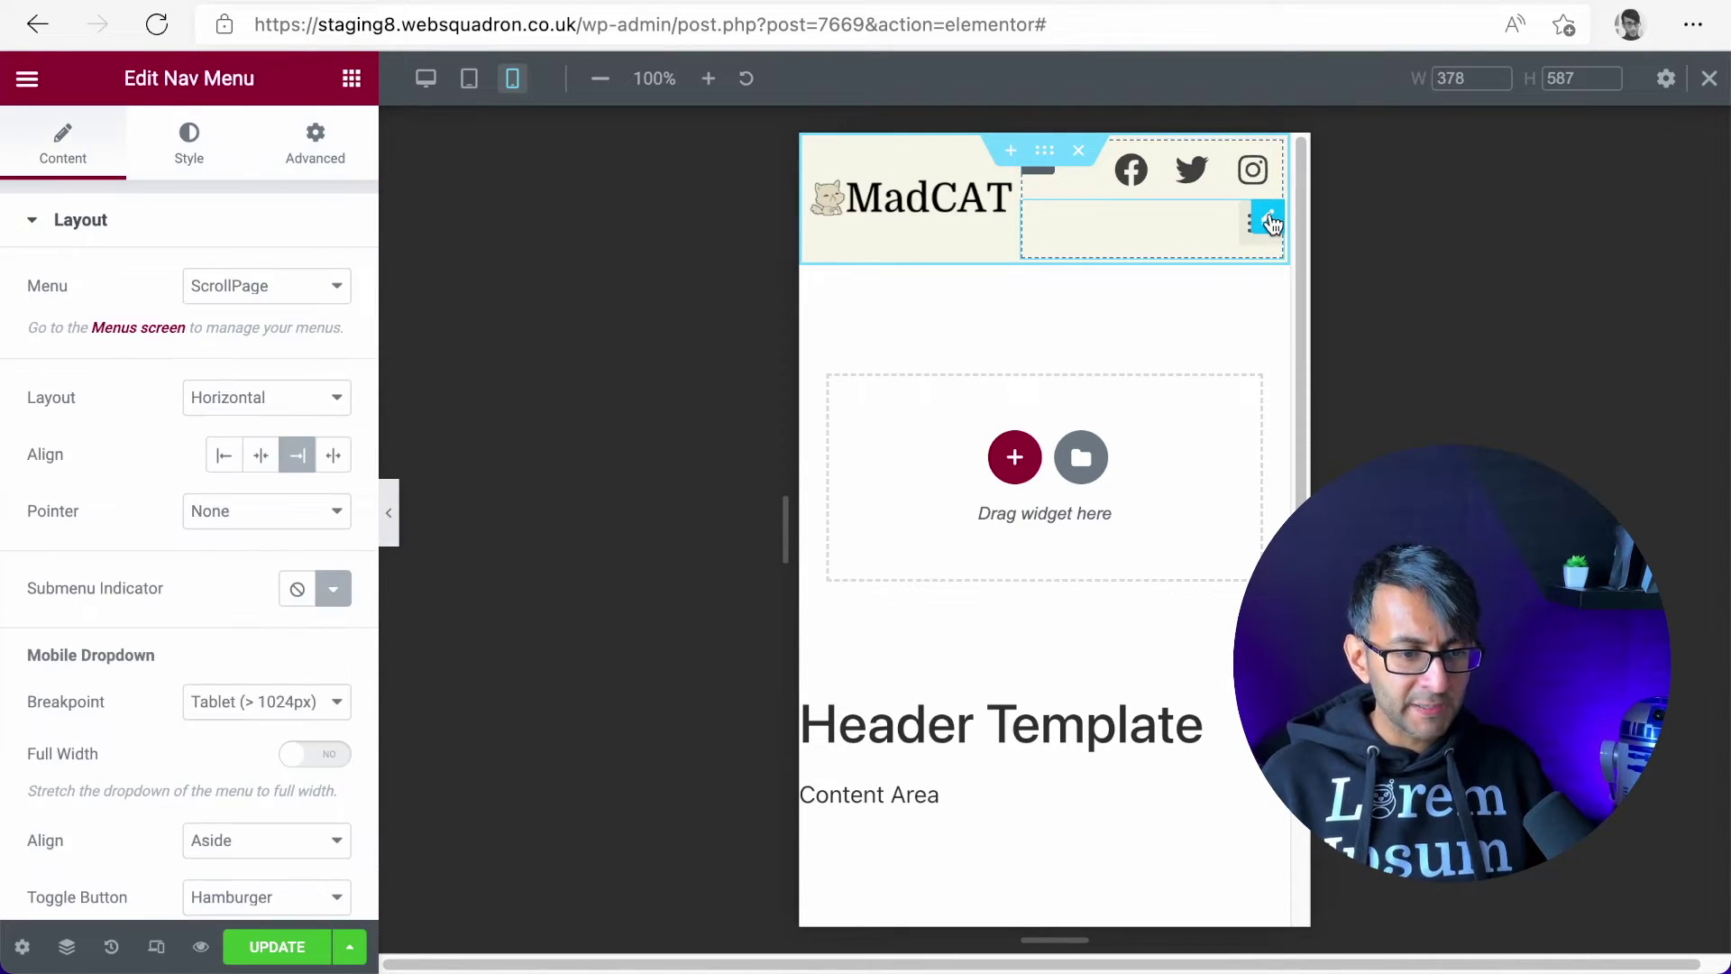
click(314, 147)
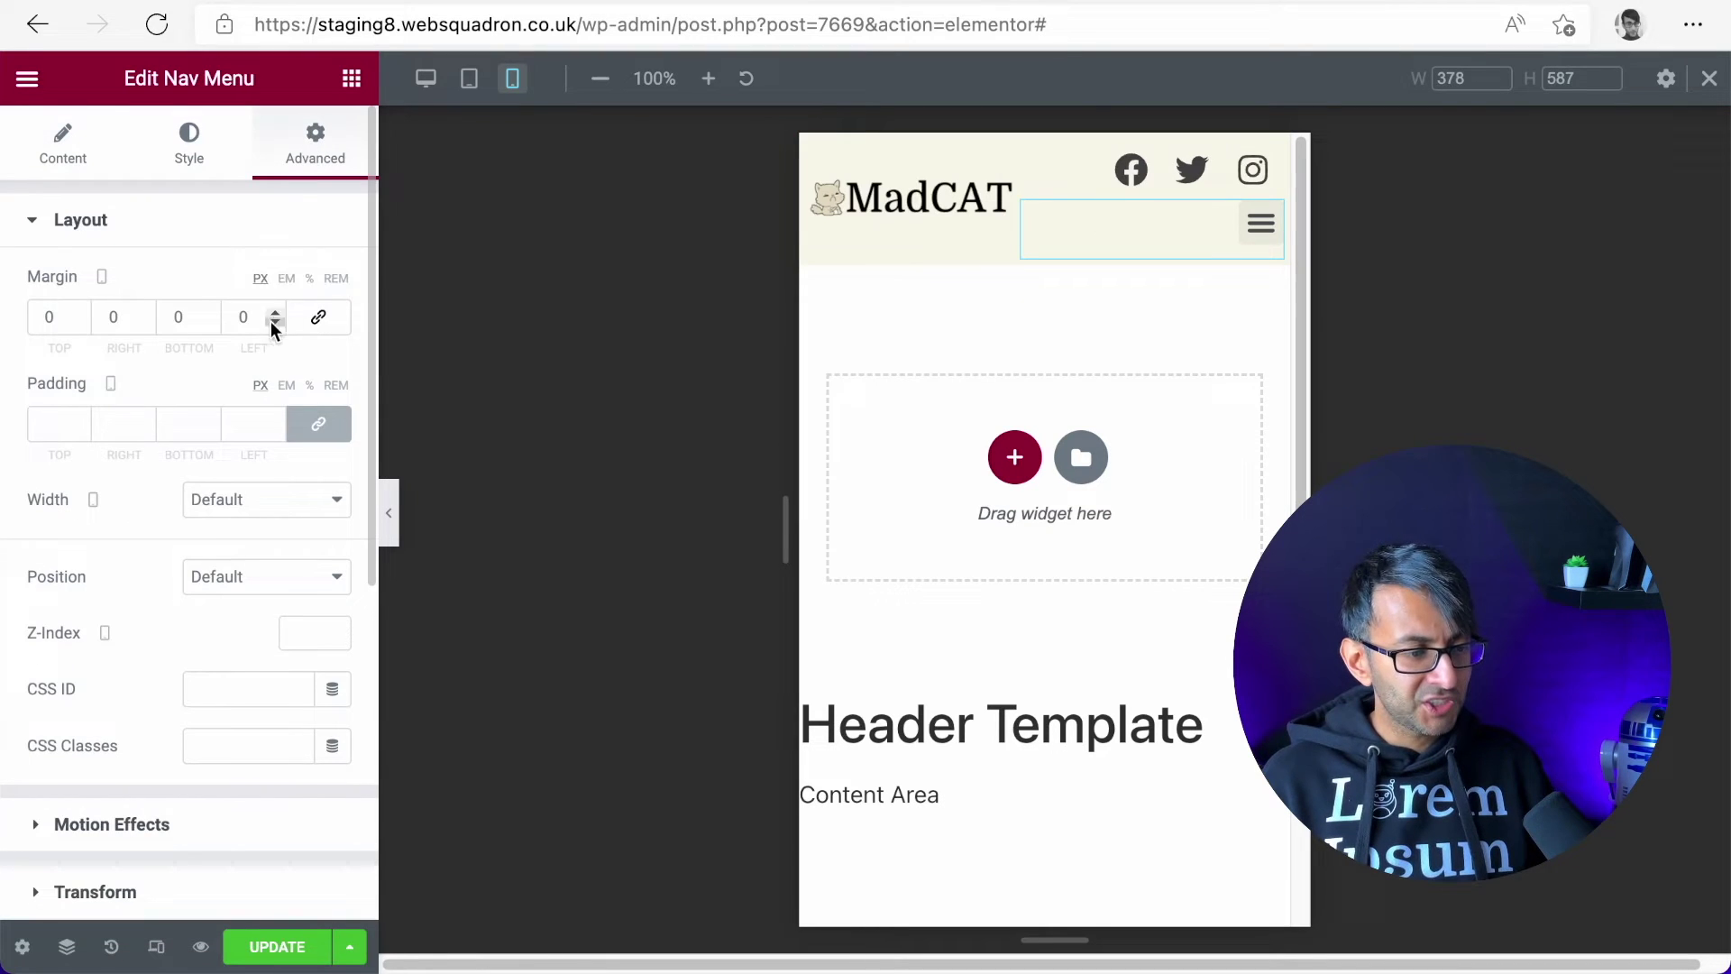
click(144, 318)
text(5)
click(145, 313)
click(145, 313)
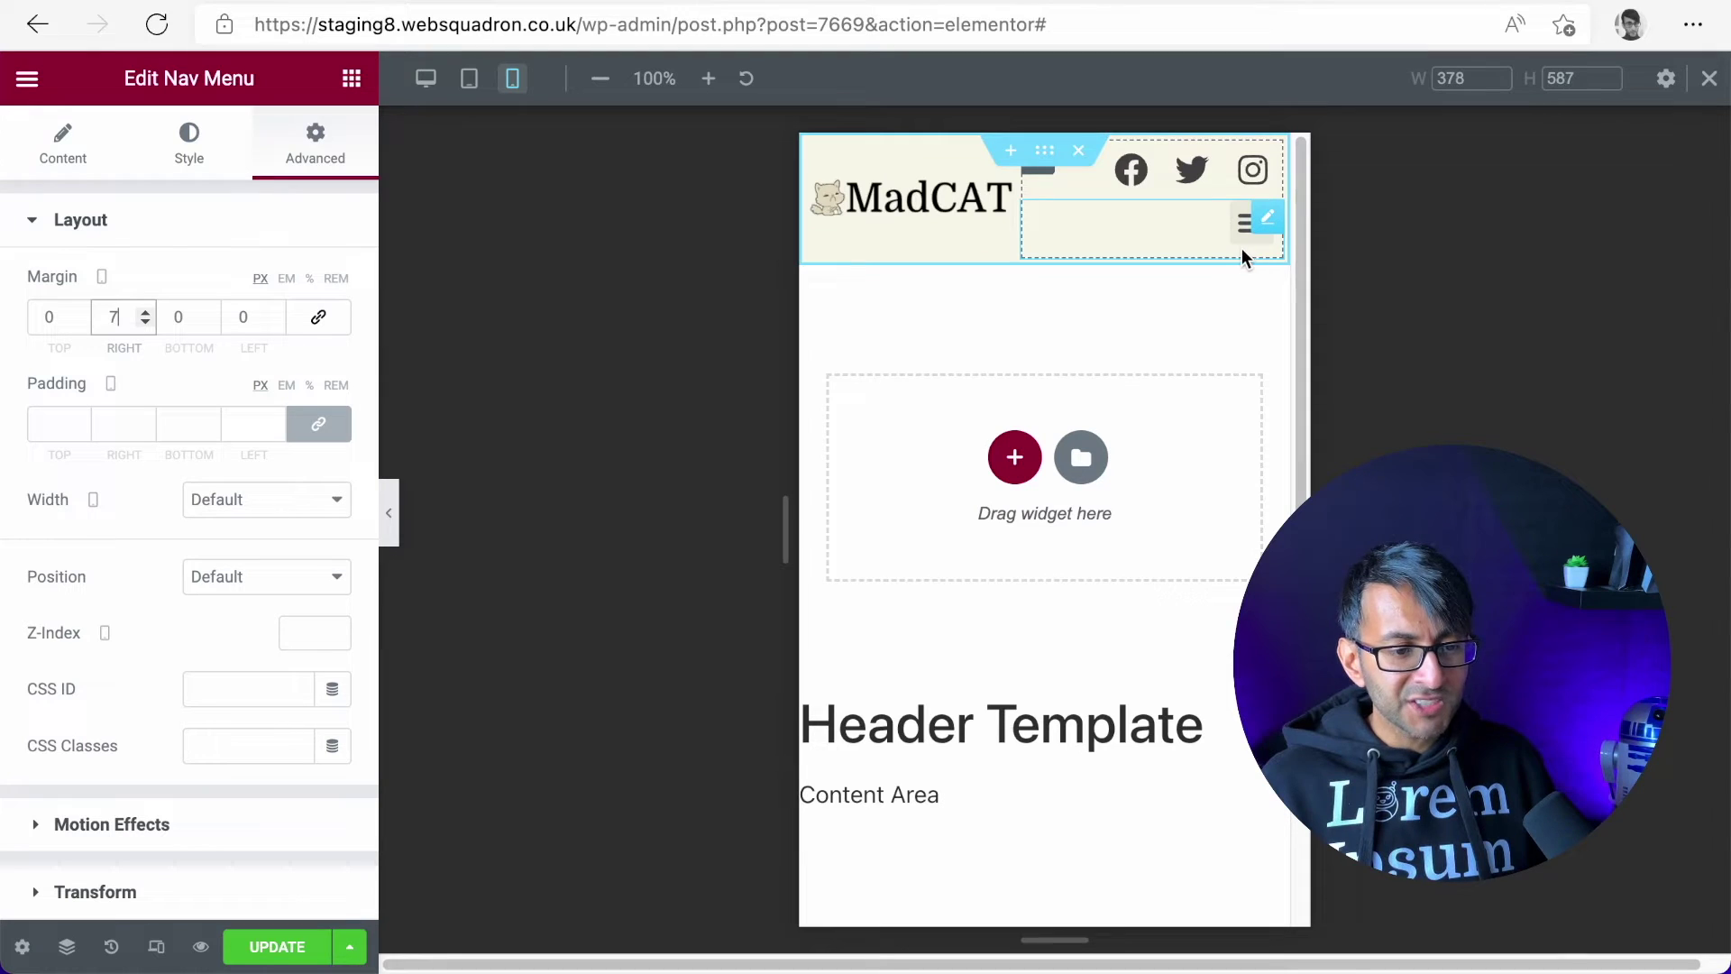
Preview the mobile header without the editing panel, and check how the hamburger menu expands
click(395, 522)
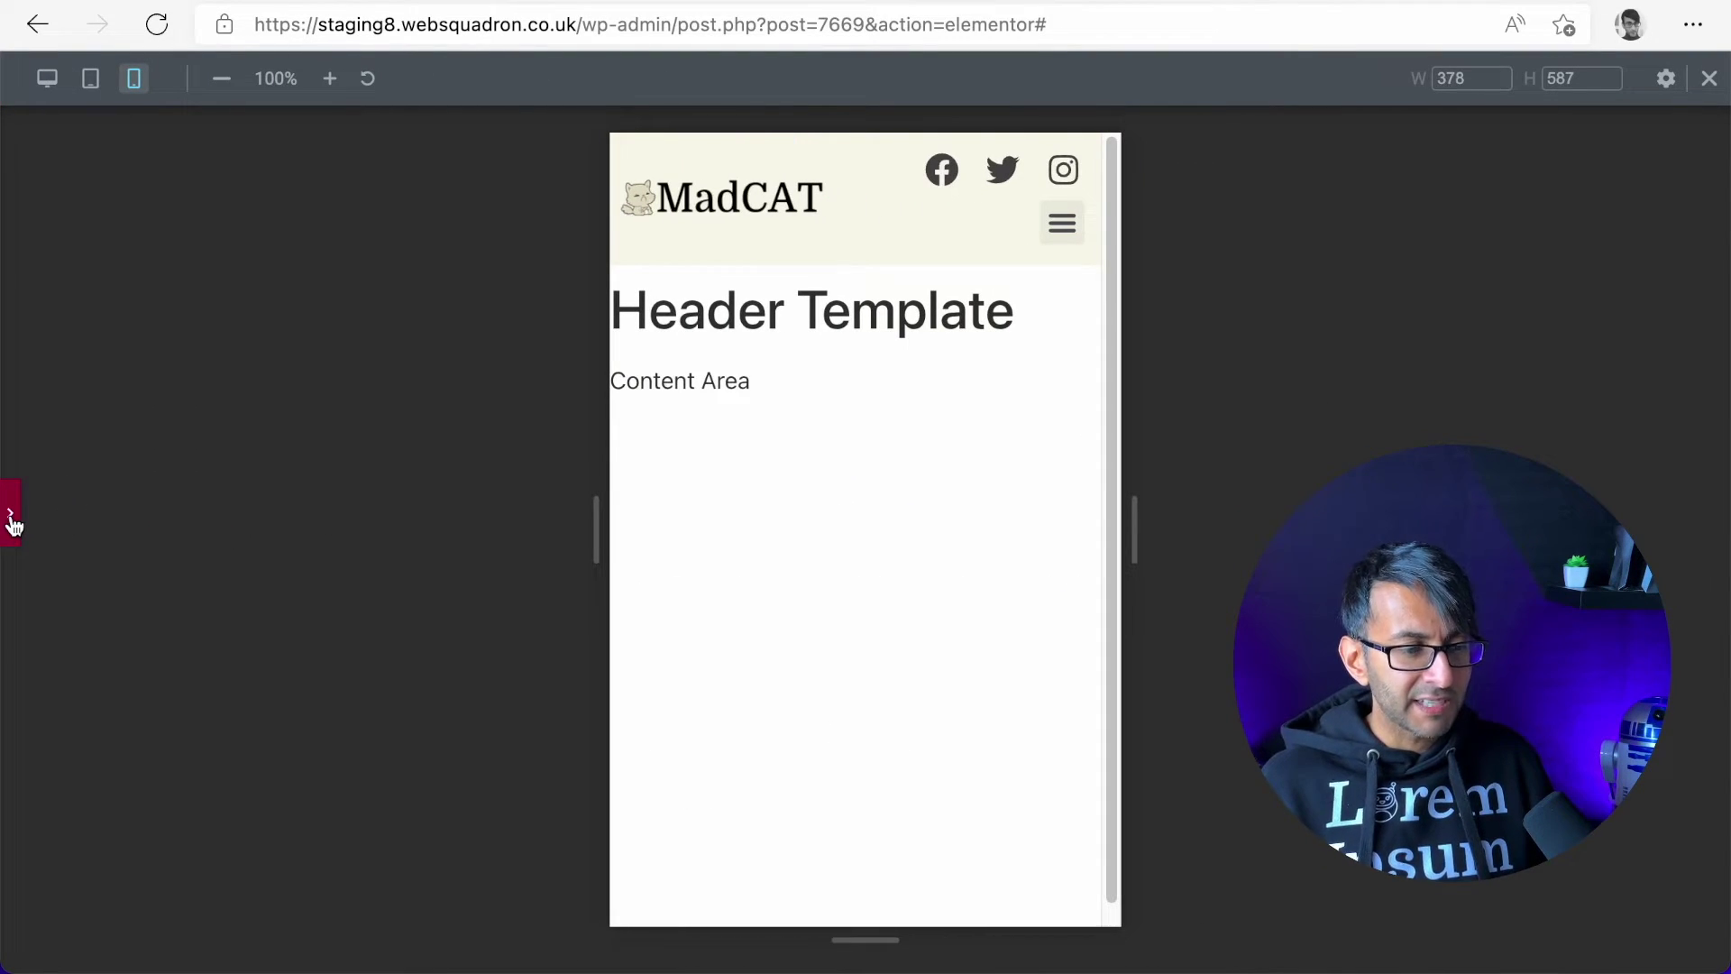
click(14, 523)
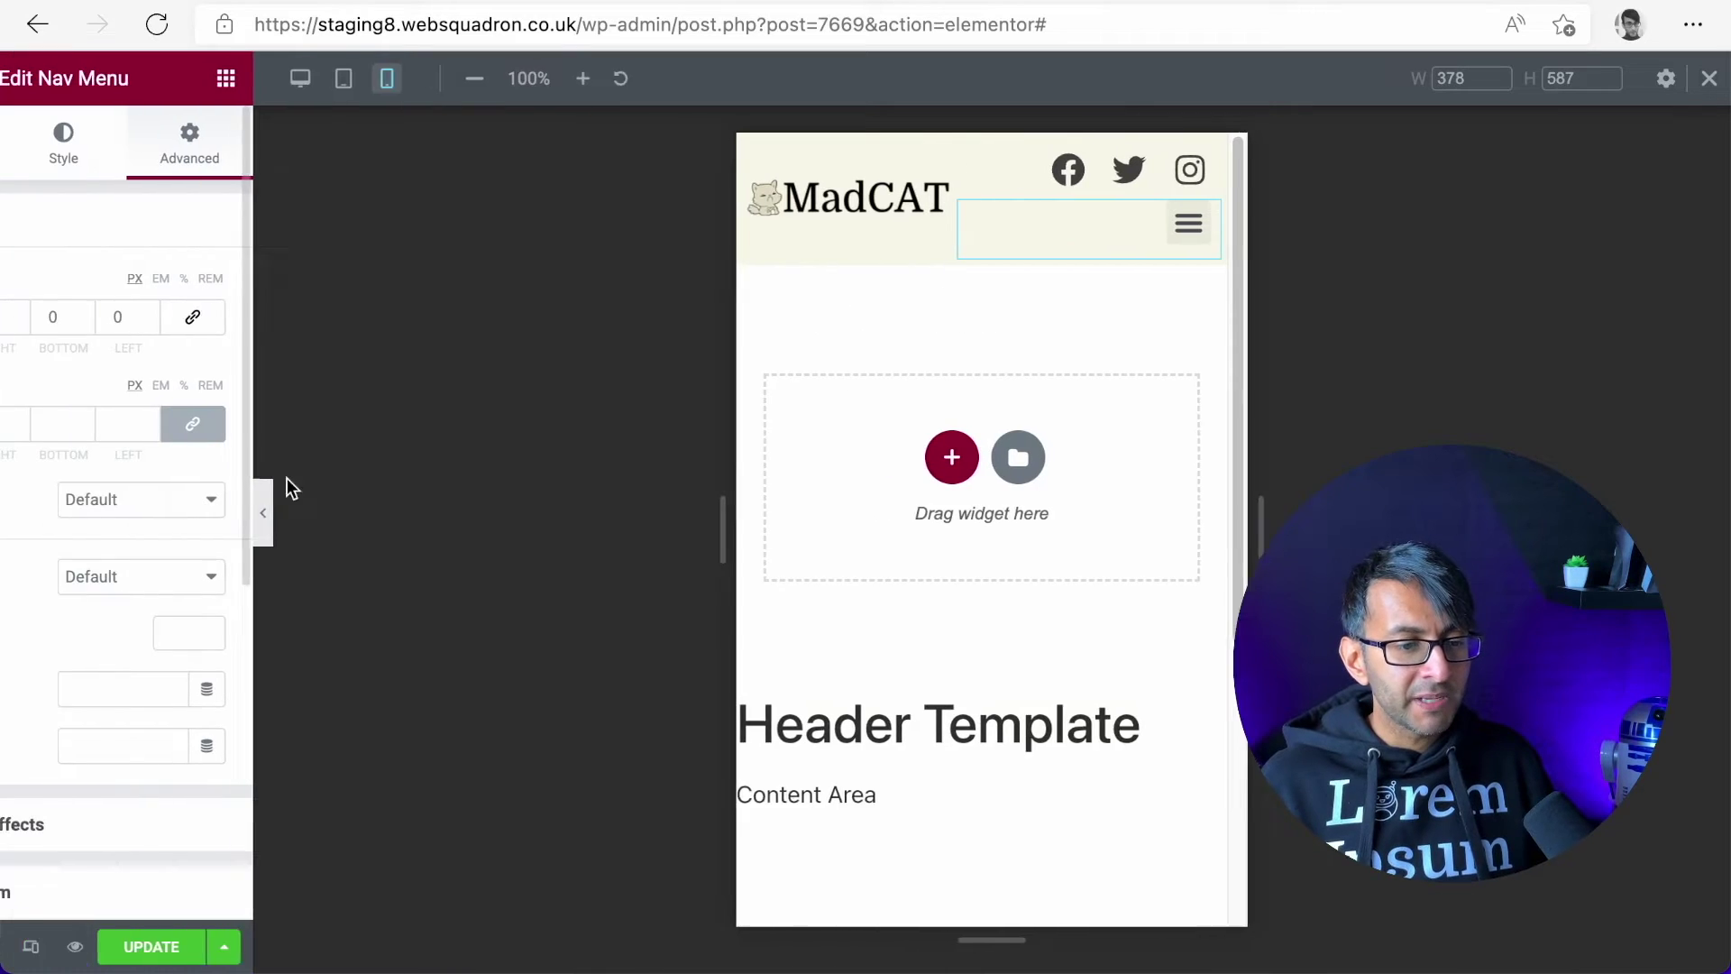
click(1231, 242)
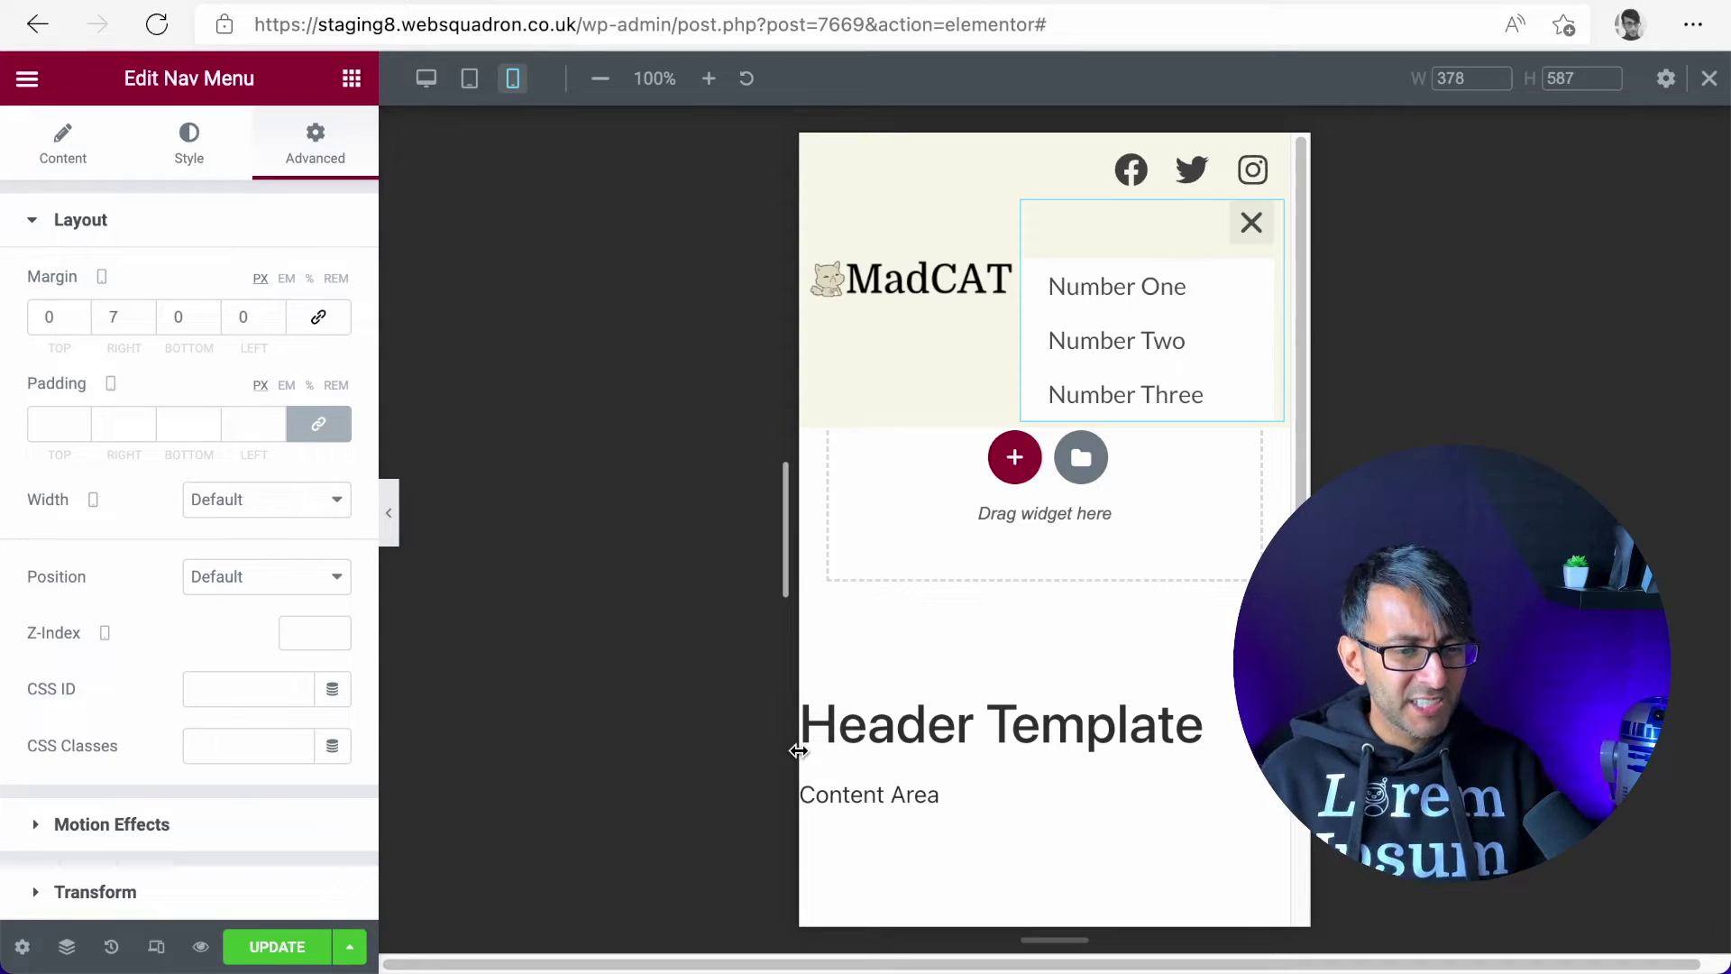
click(1240, 241)
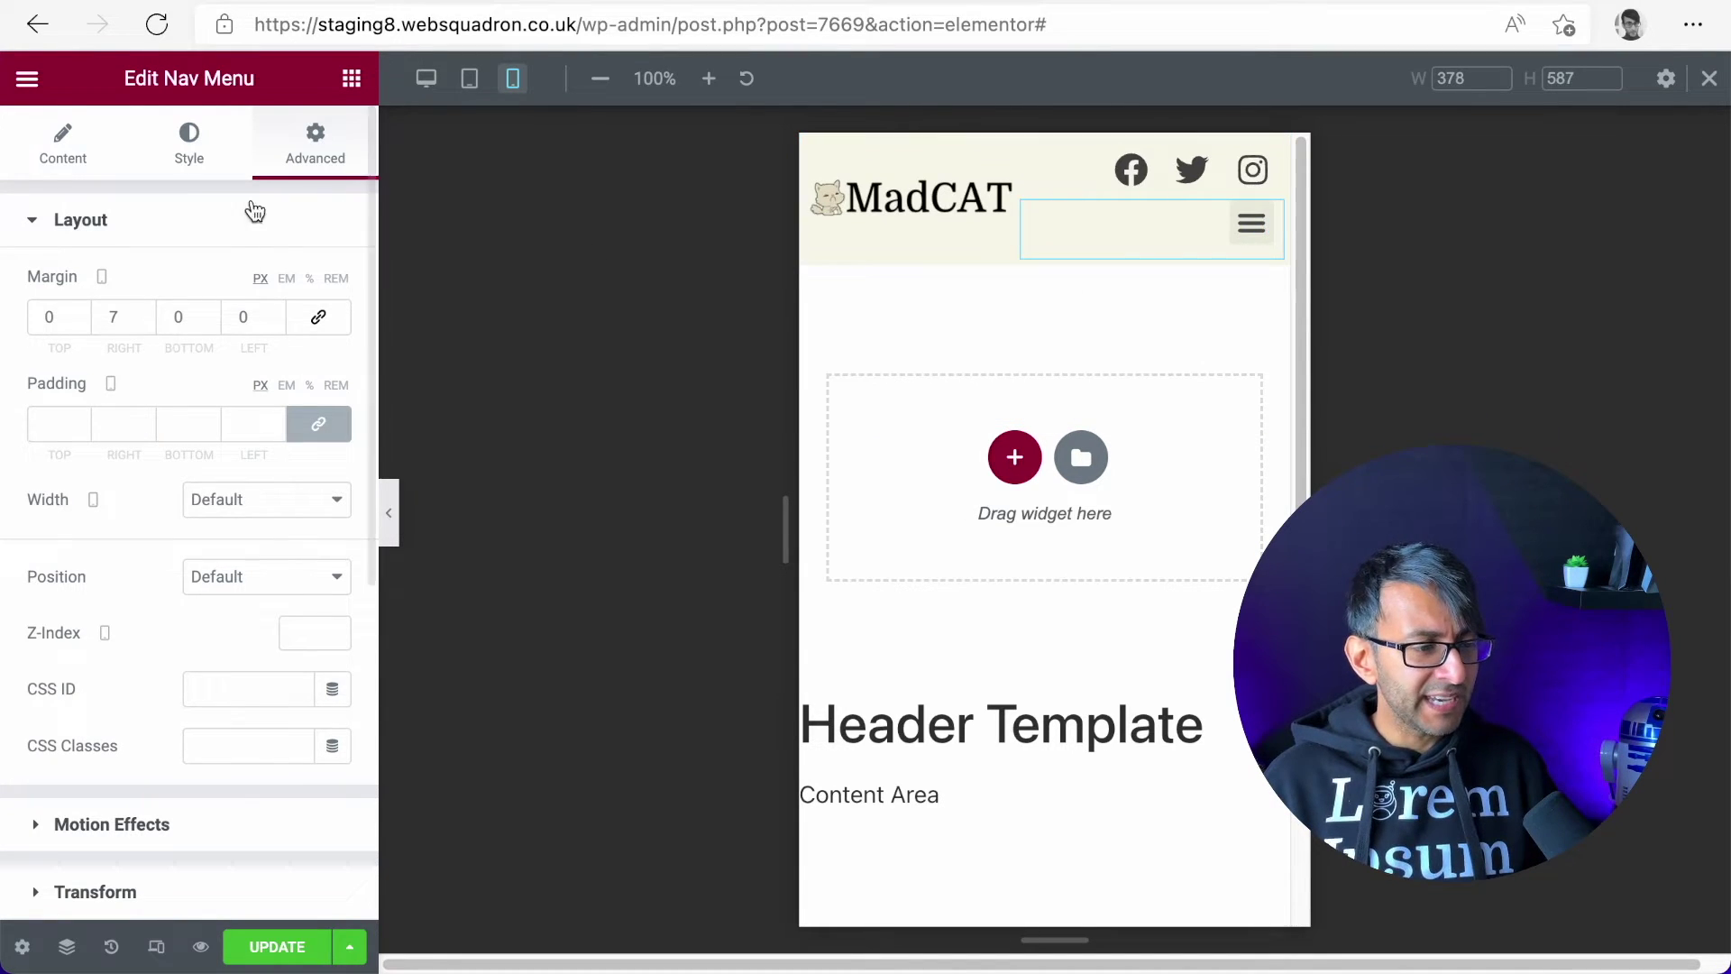
Stretch the nav menu's mobile dropdown to full width and preview it expanded
click(62, 144)
scroll(231, 602, down, 5)
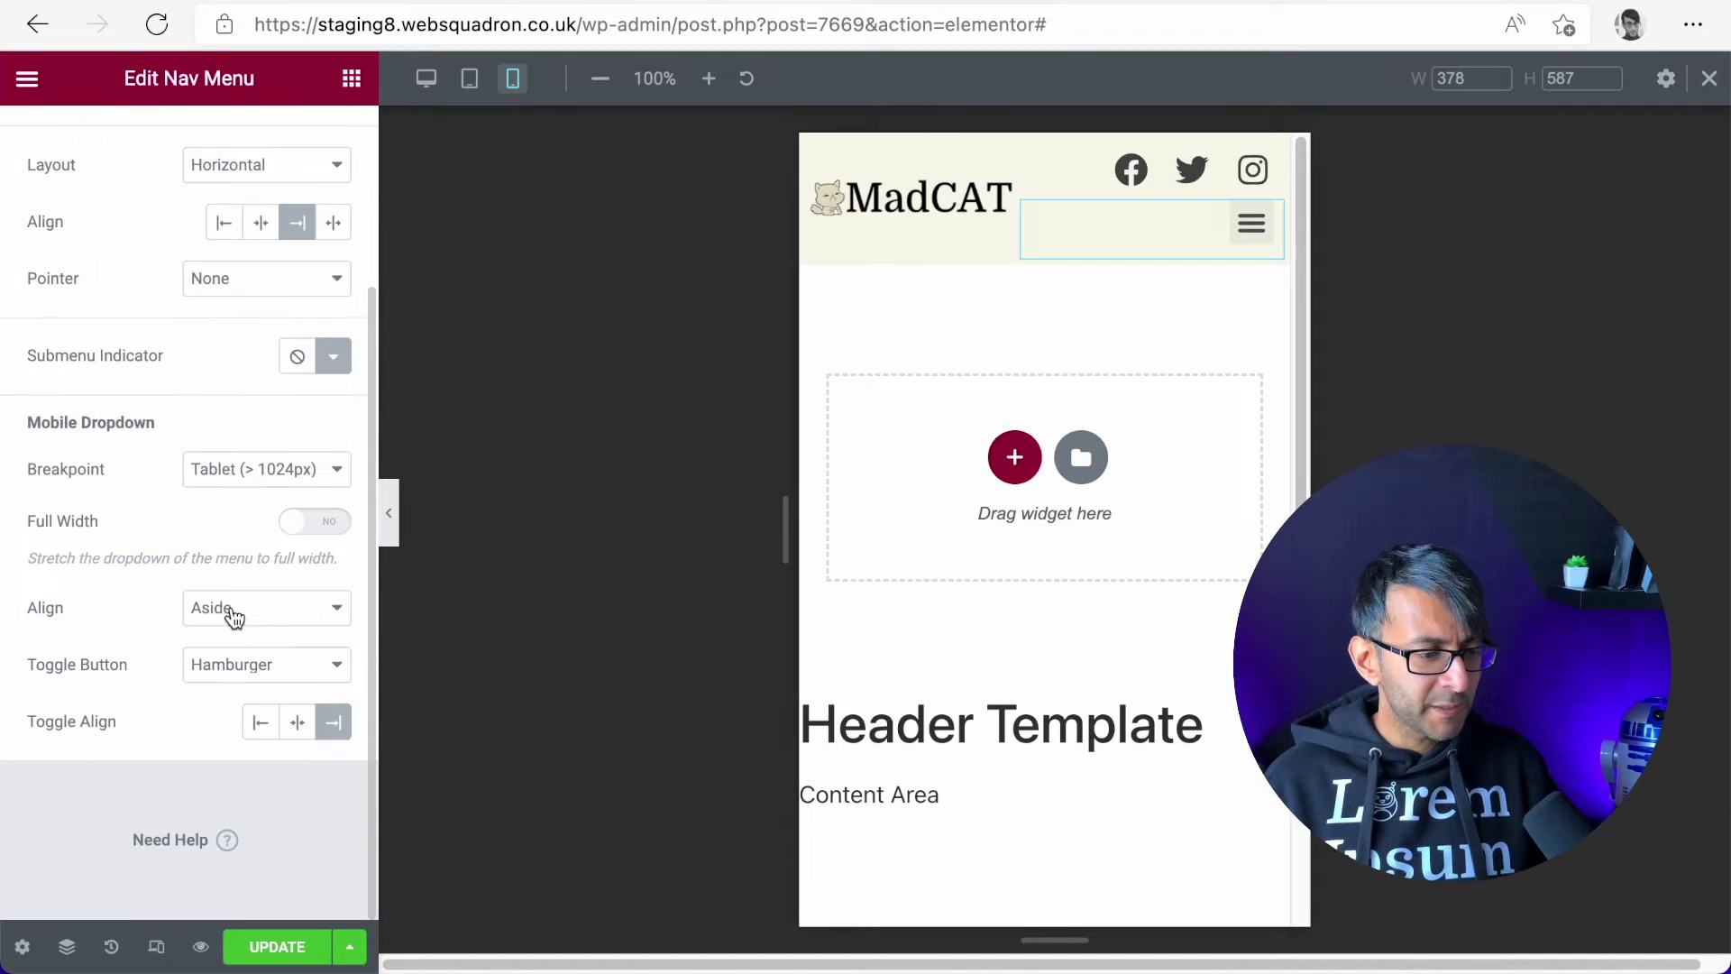
click(333, 527)
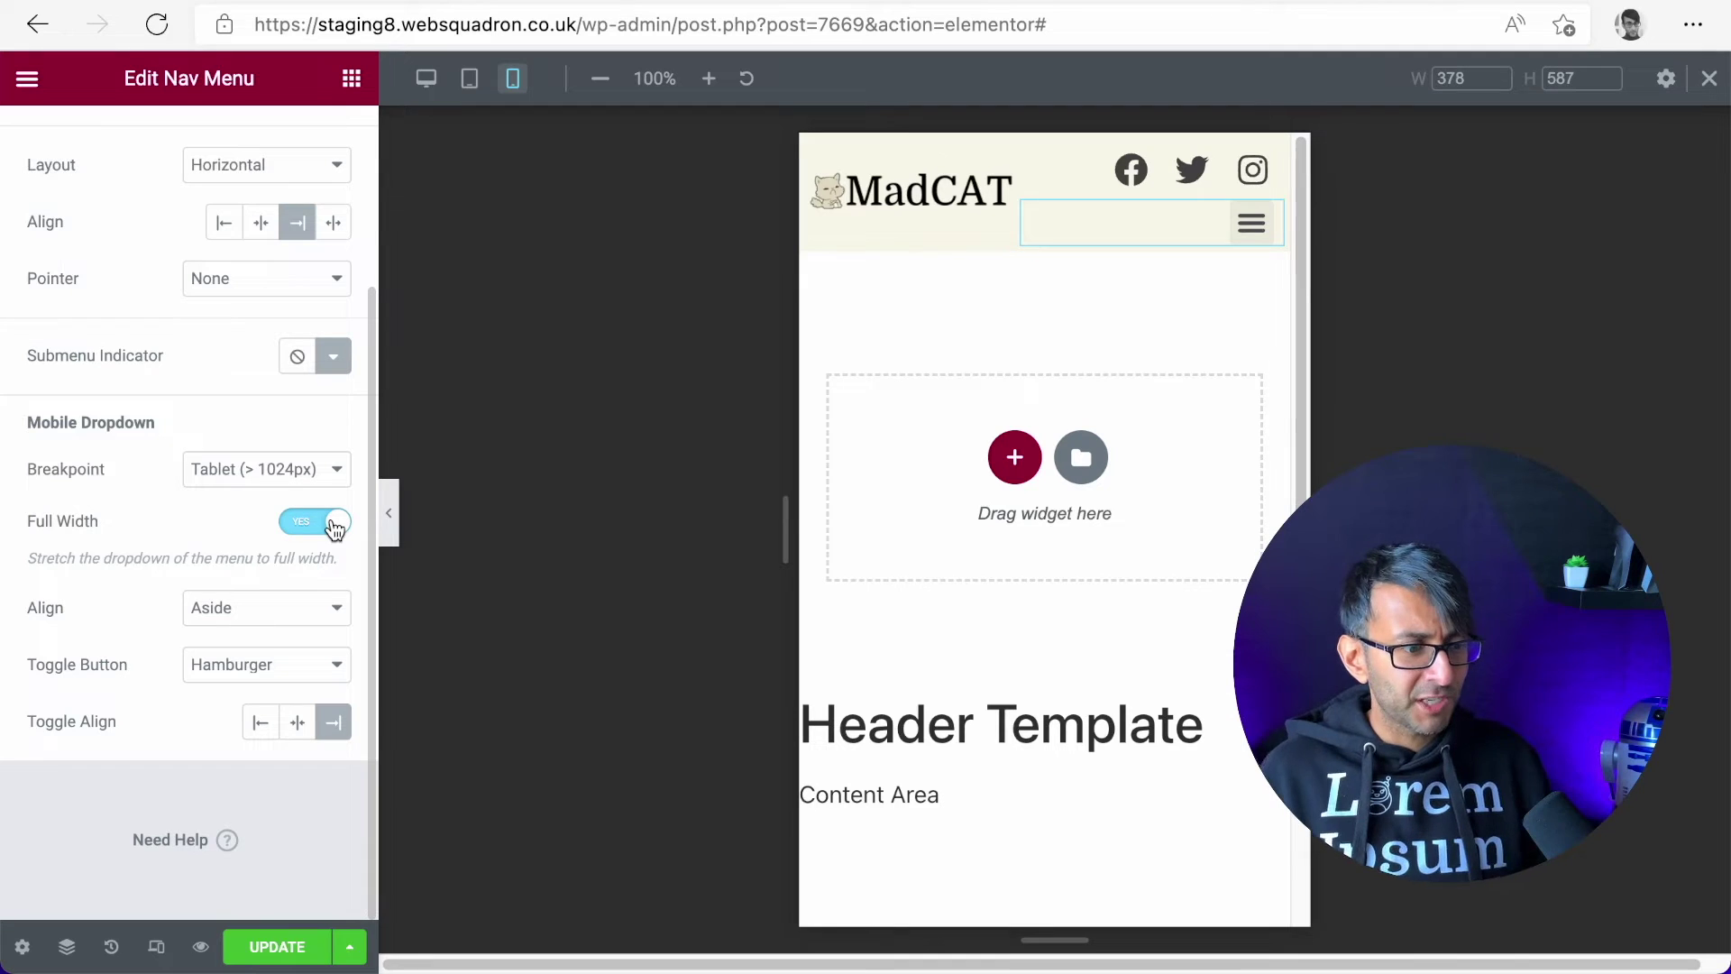
click(1246, 233)
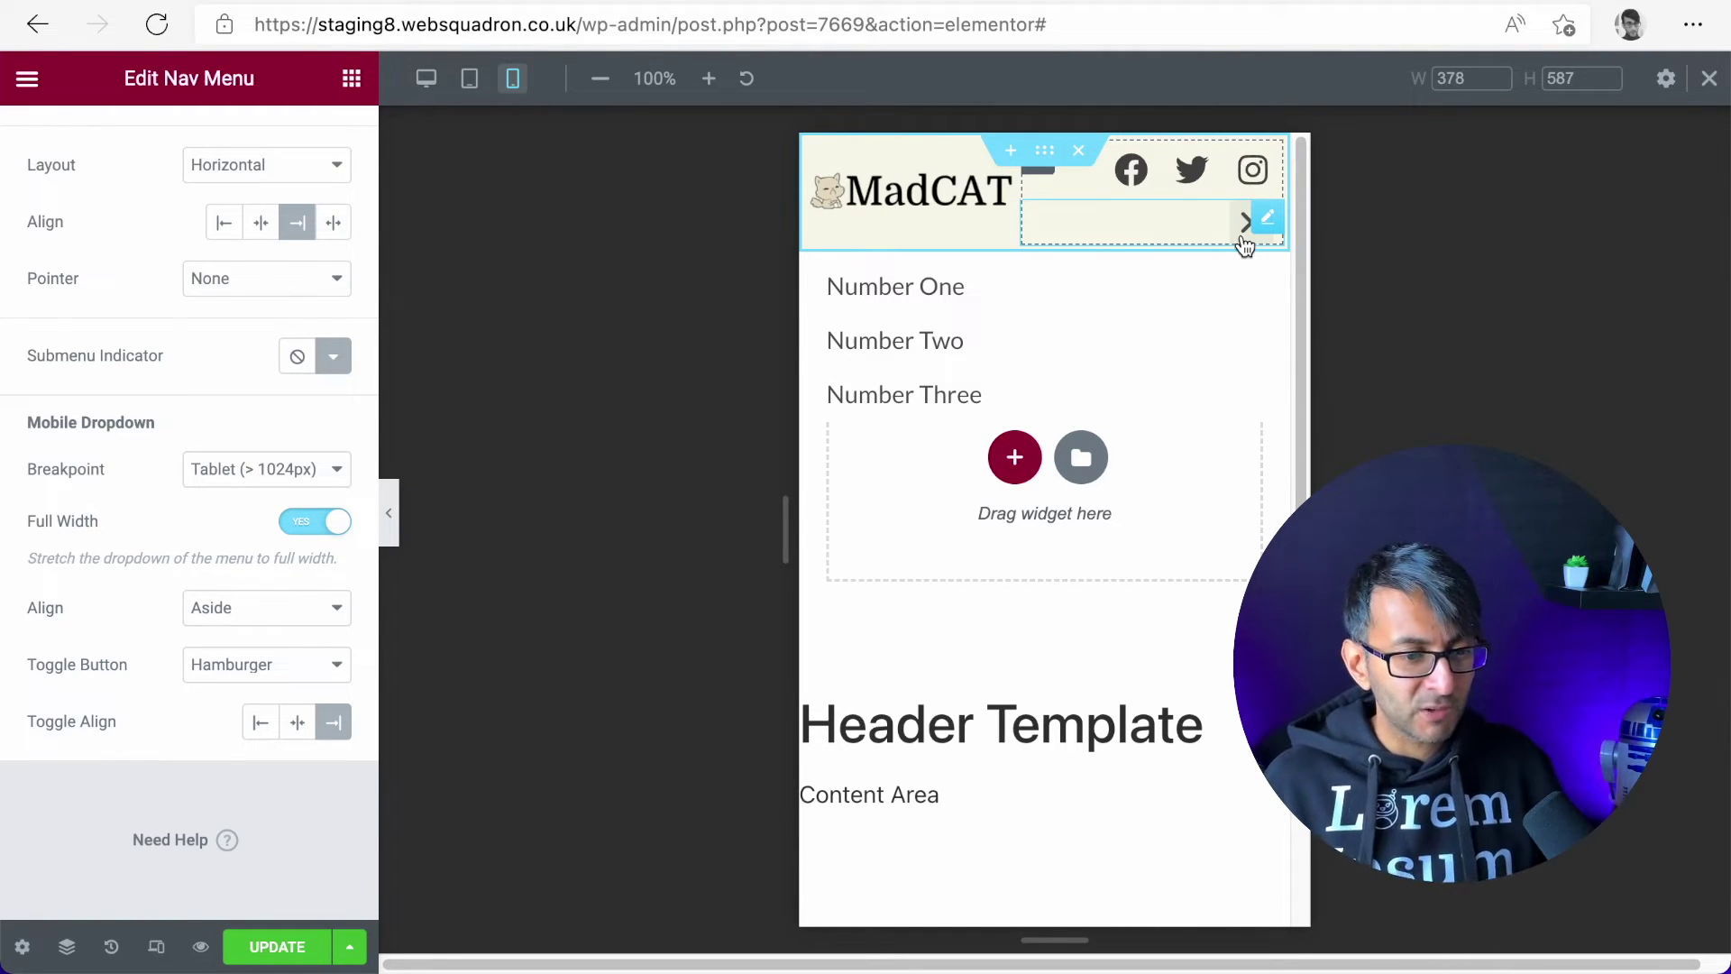
click(1244, 236)
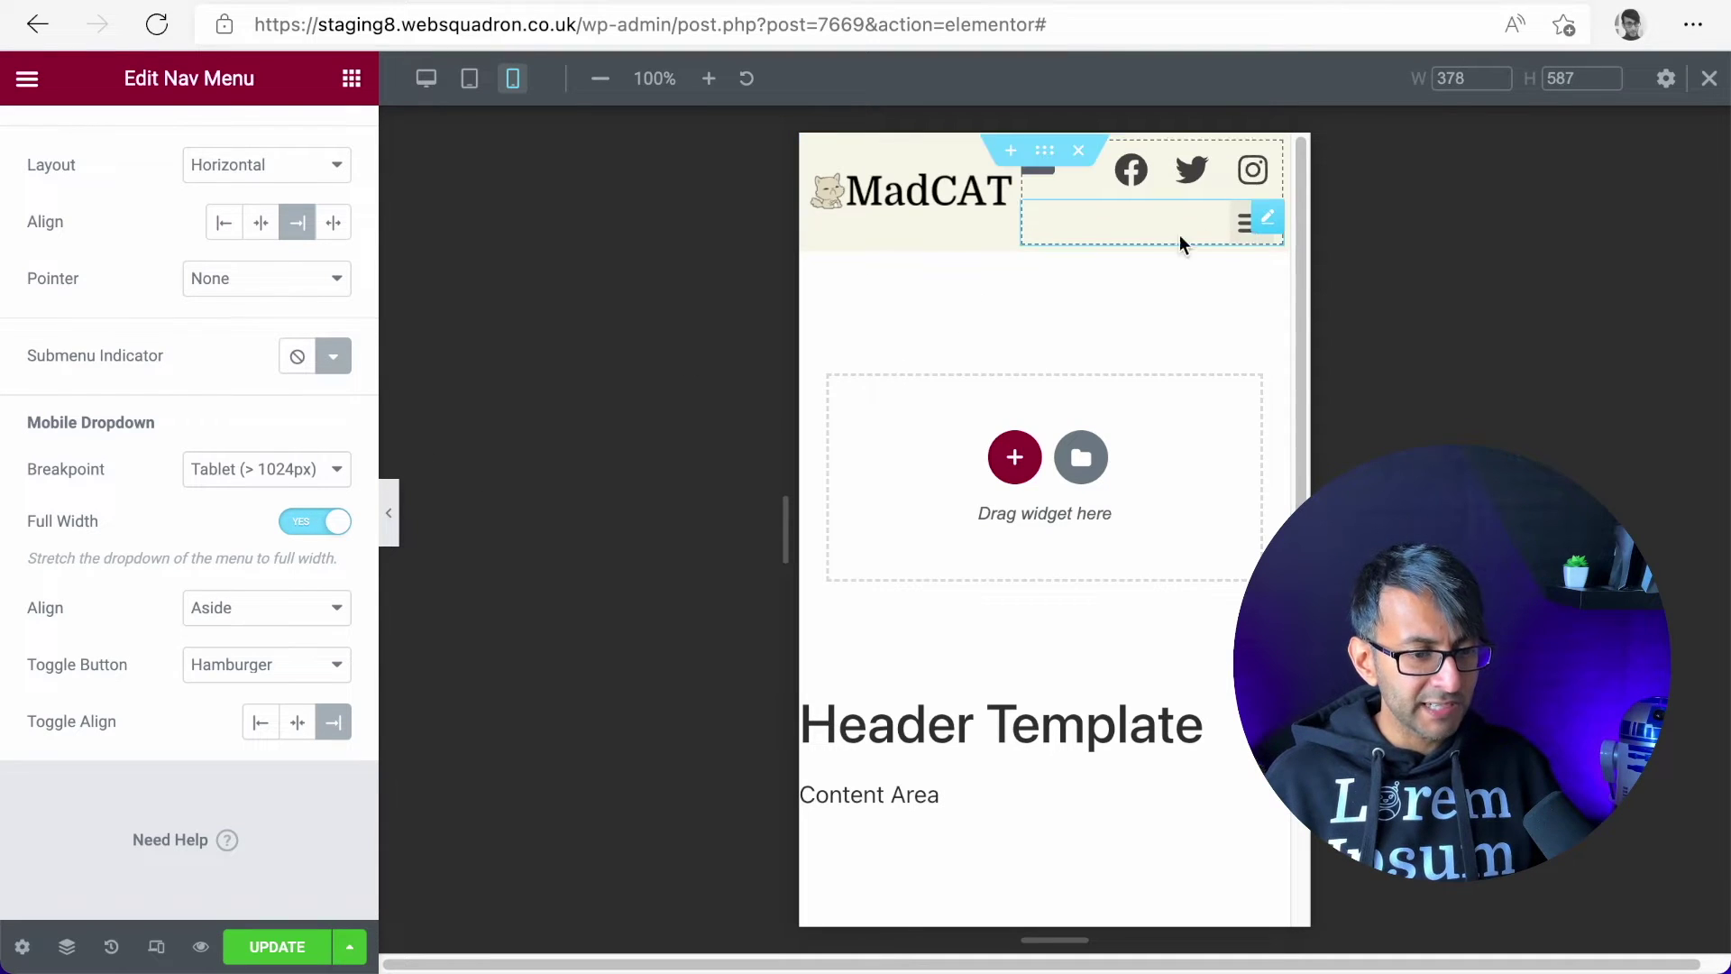
click(1244, 227)
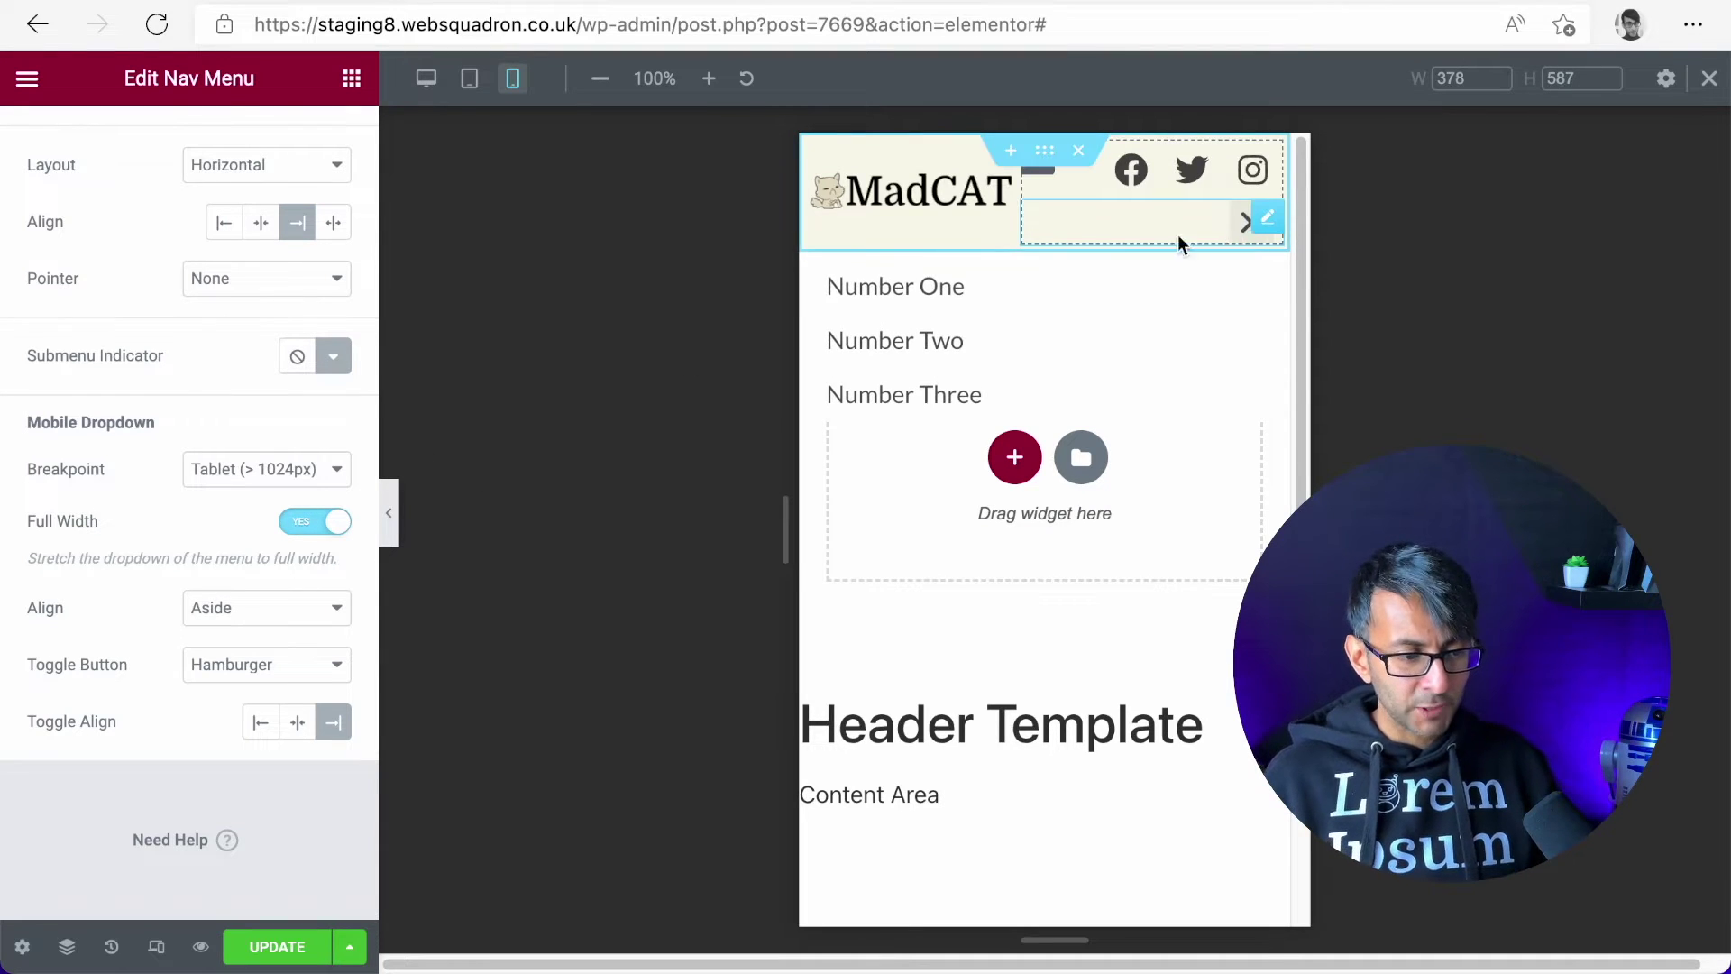
Center-align the menu items in the nav menu's mobile dropdown
click(262, 614)
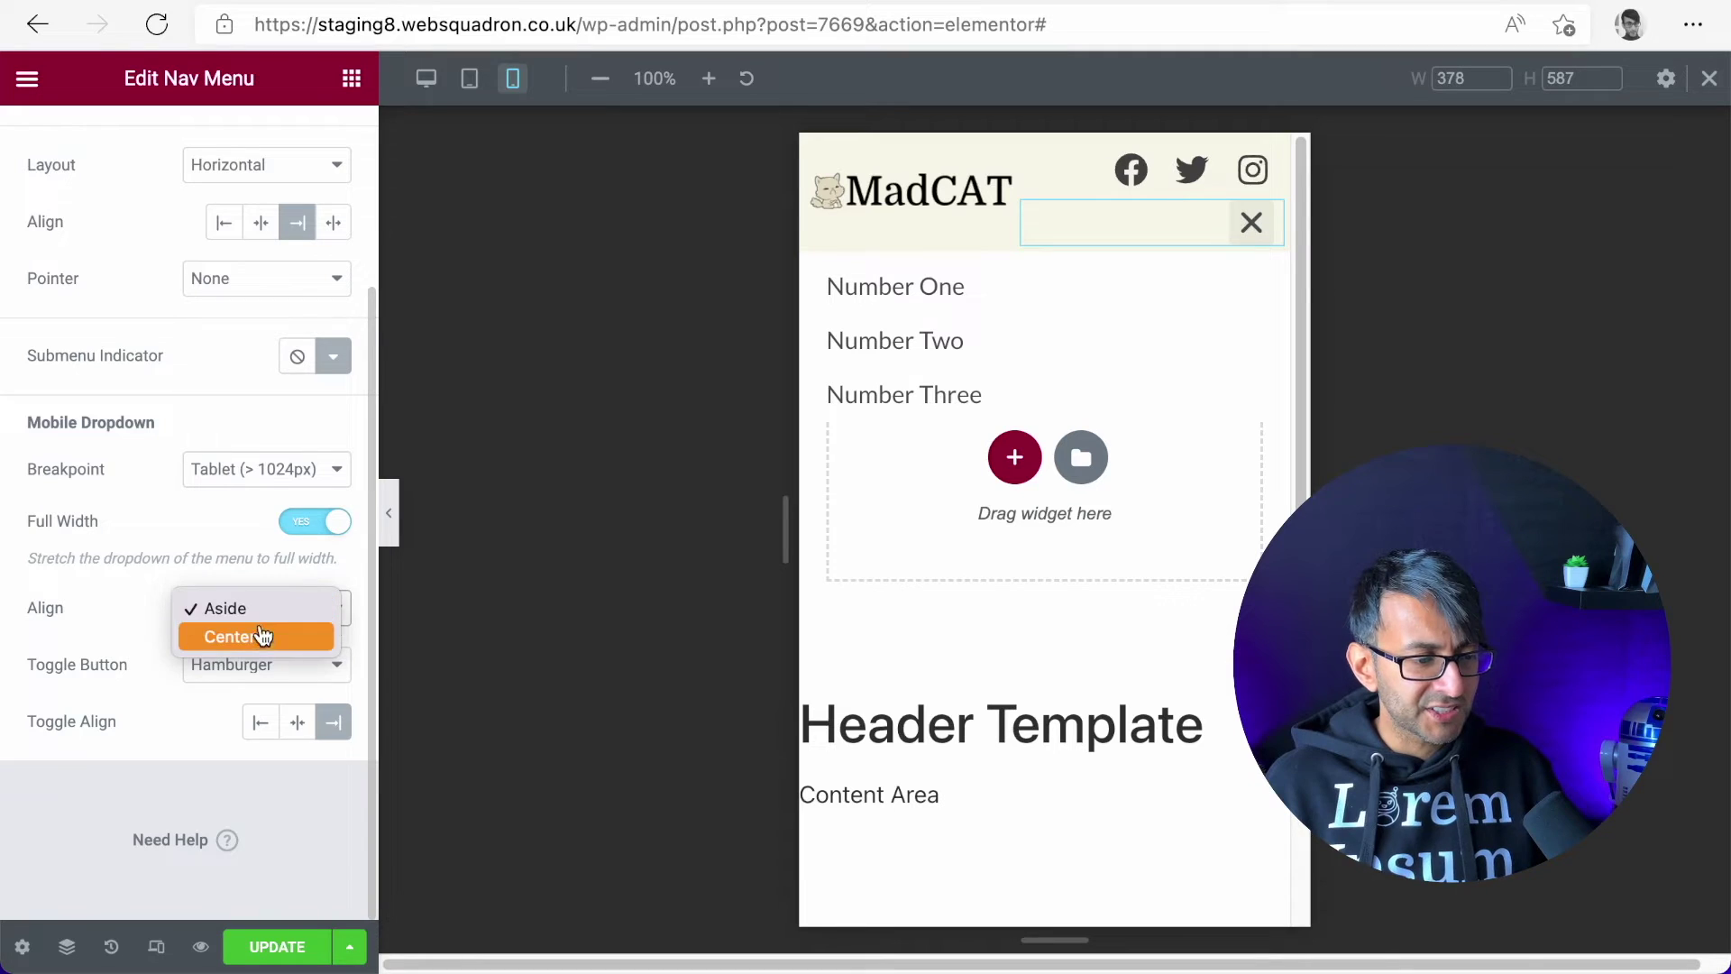
click(262, 636)
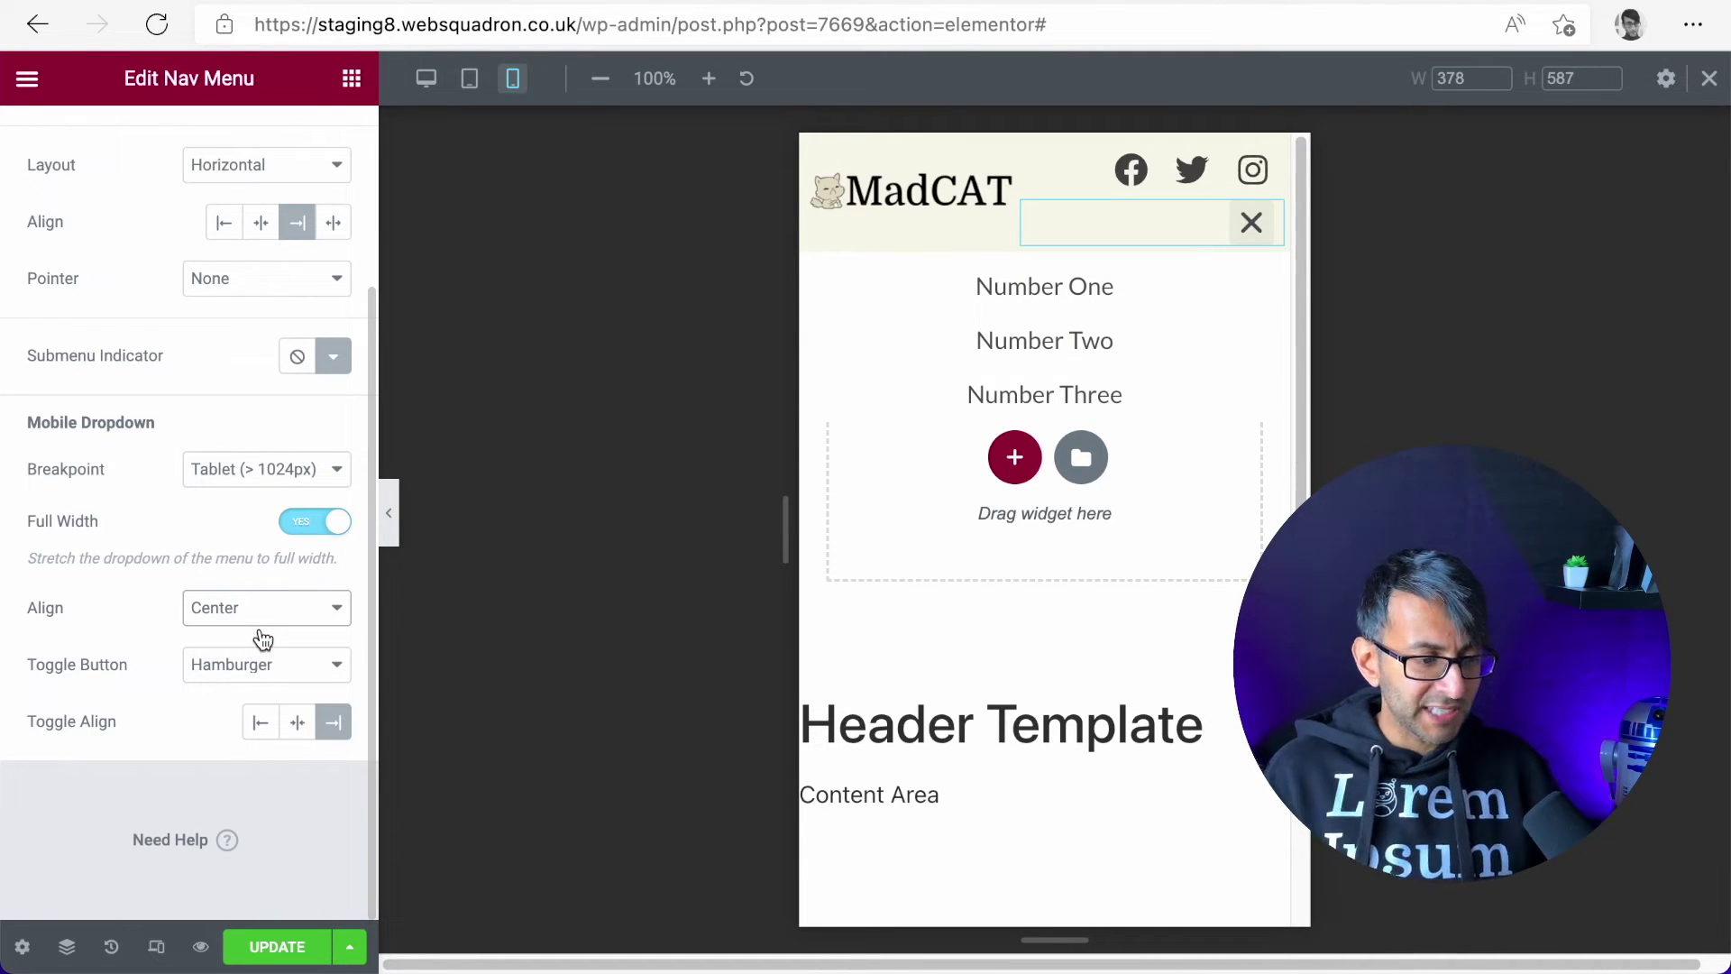
Check the typography settings of the nav menu's main menu
scroll(127, 336, up, 3)
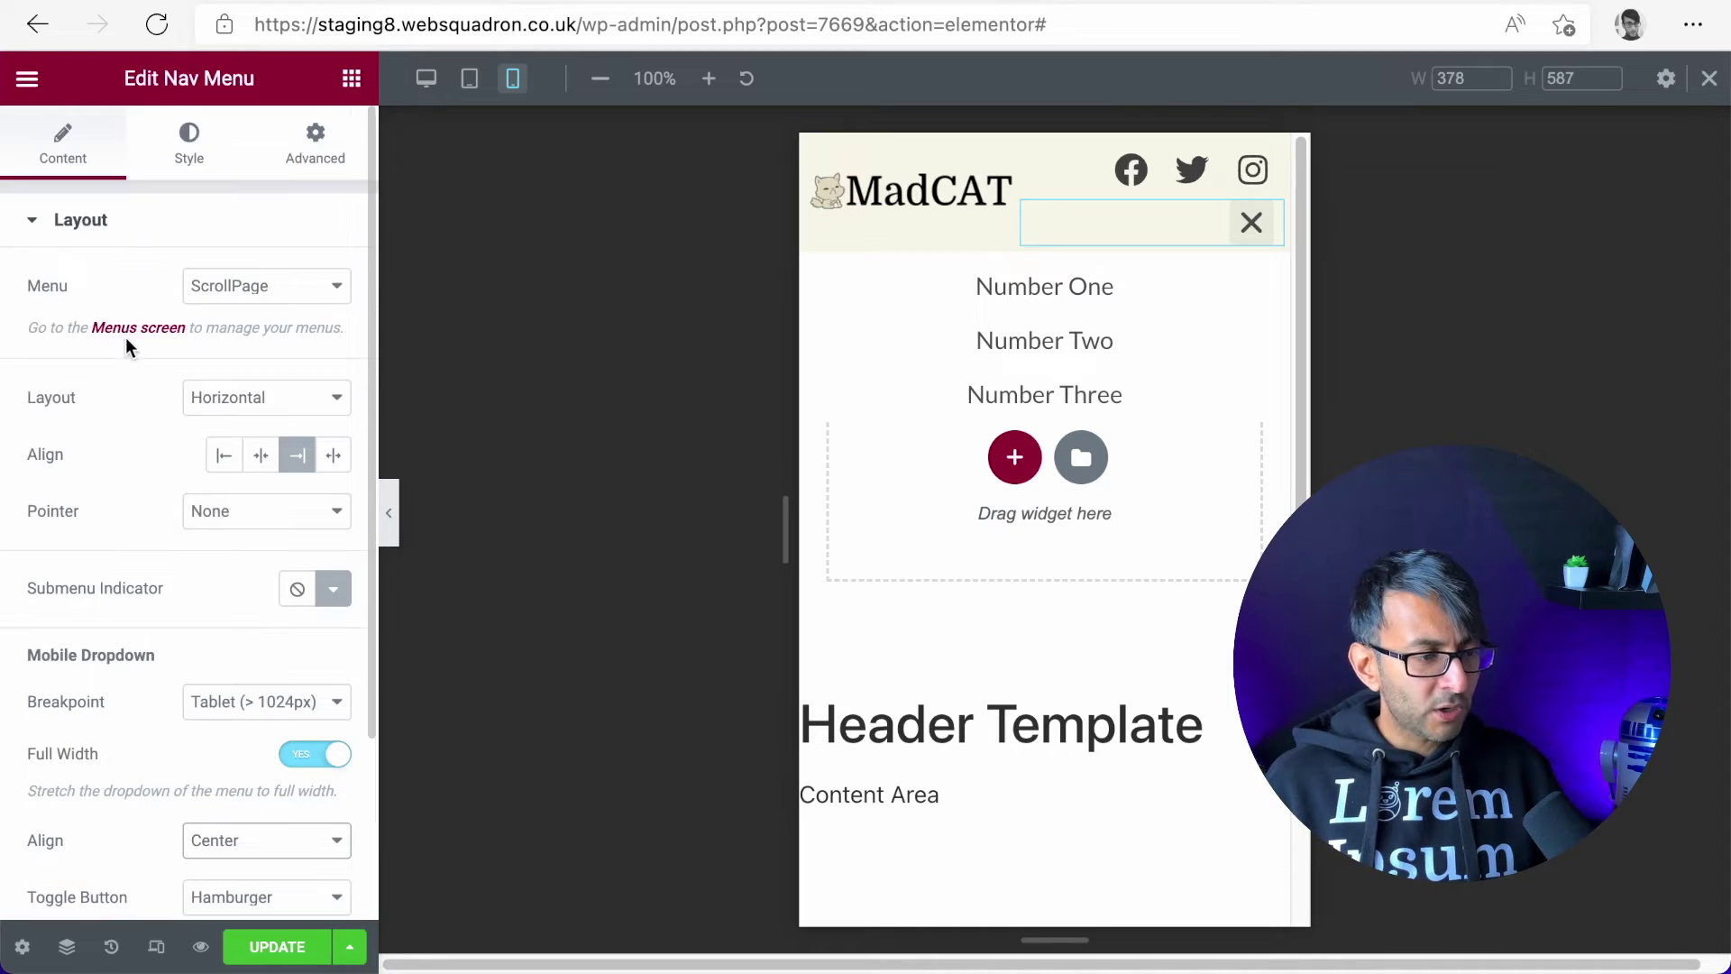
click(194, 160)
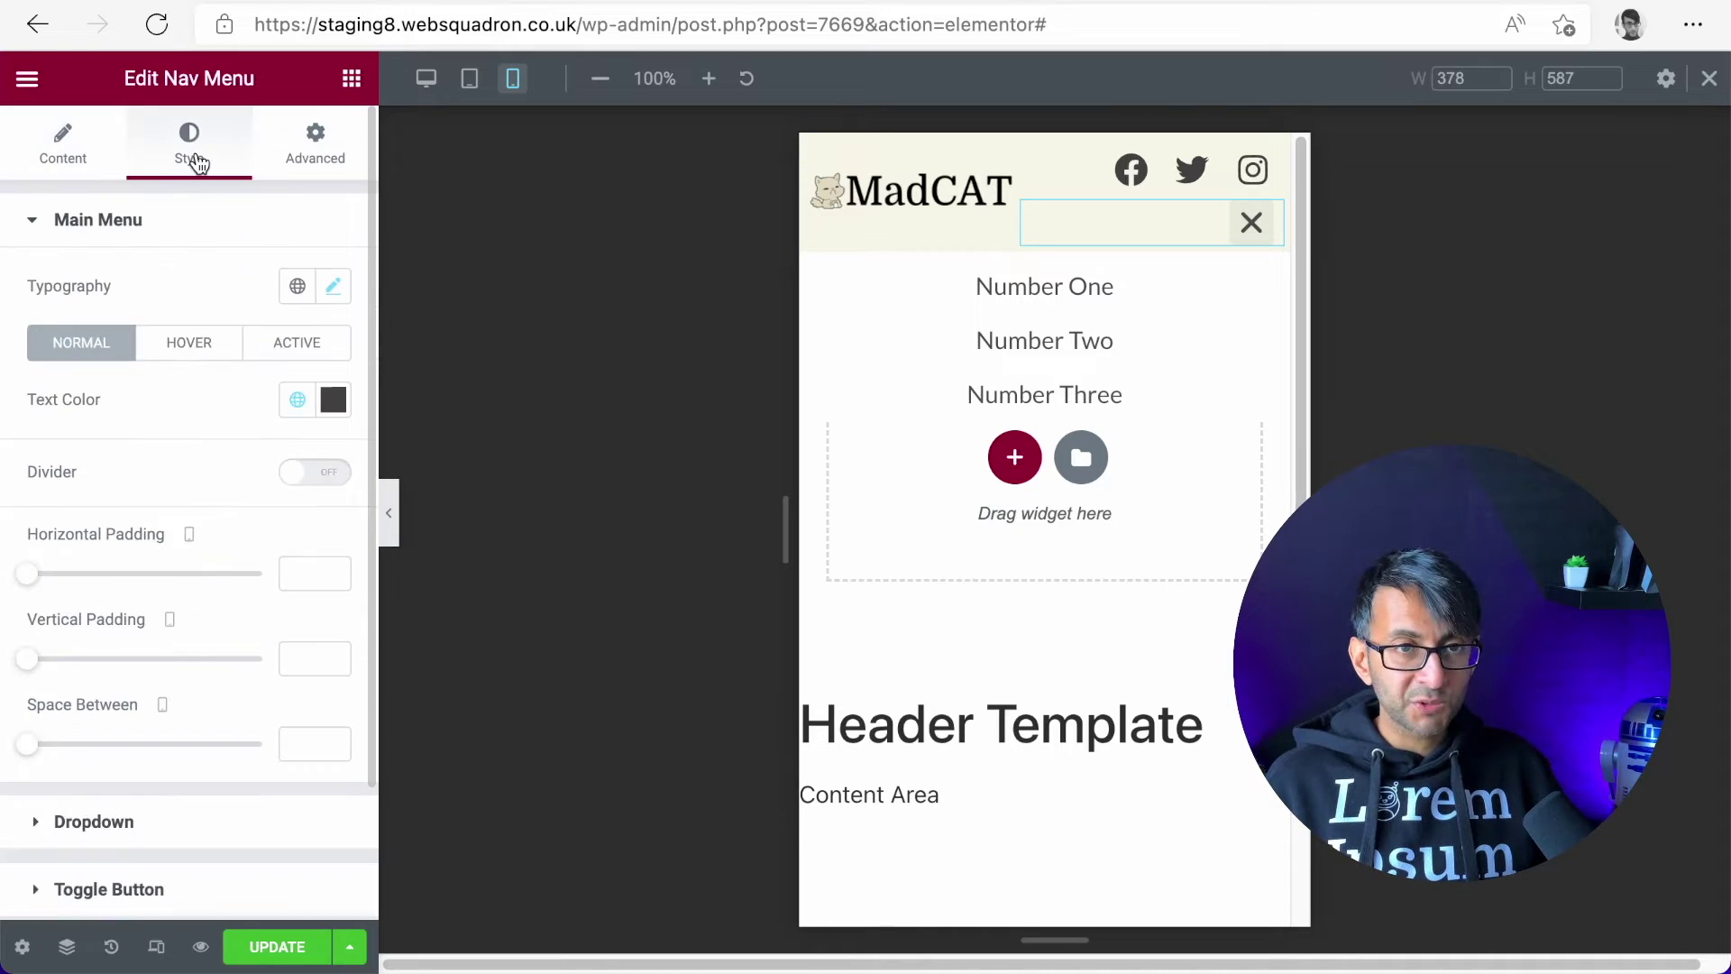
click(334, 288)
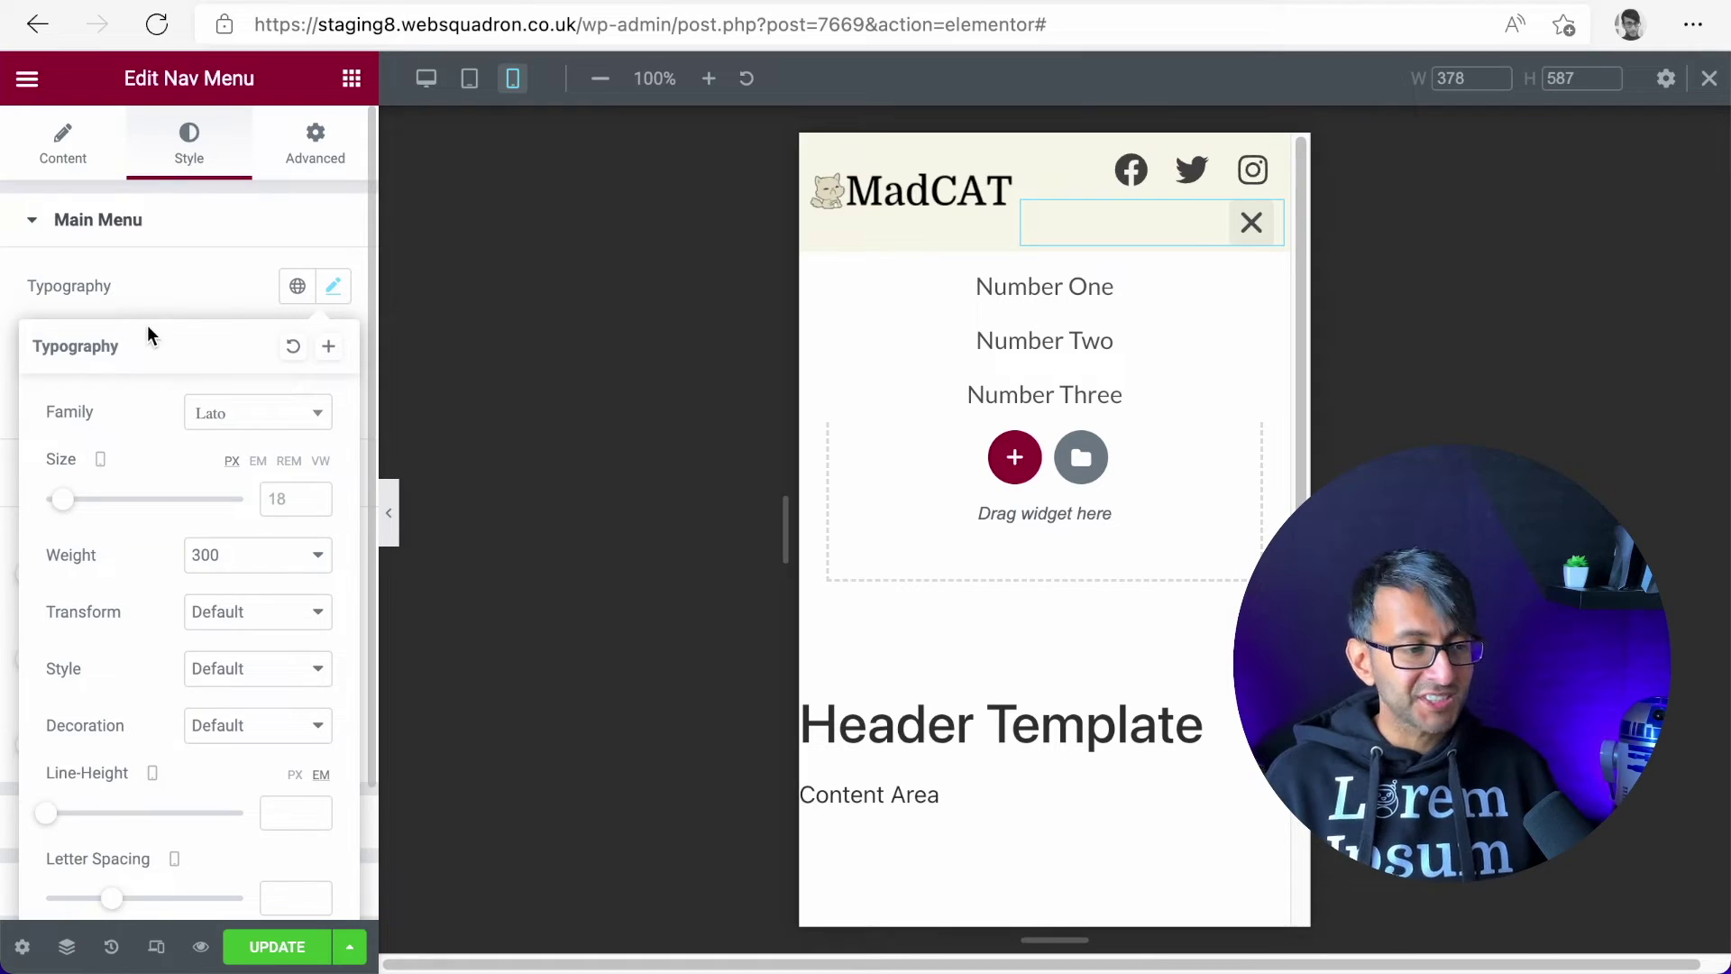
click(156, 288)
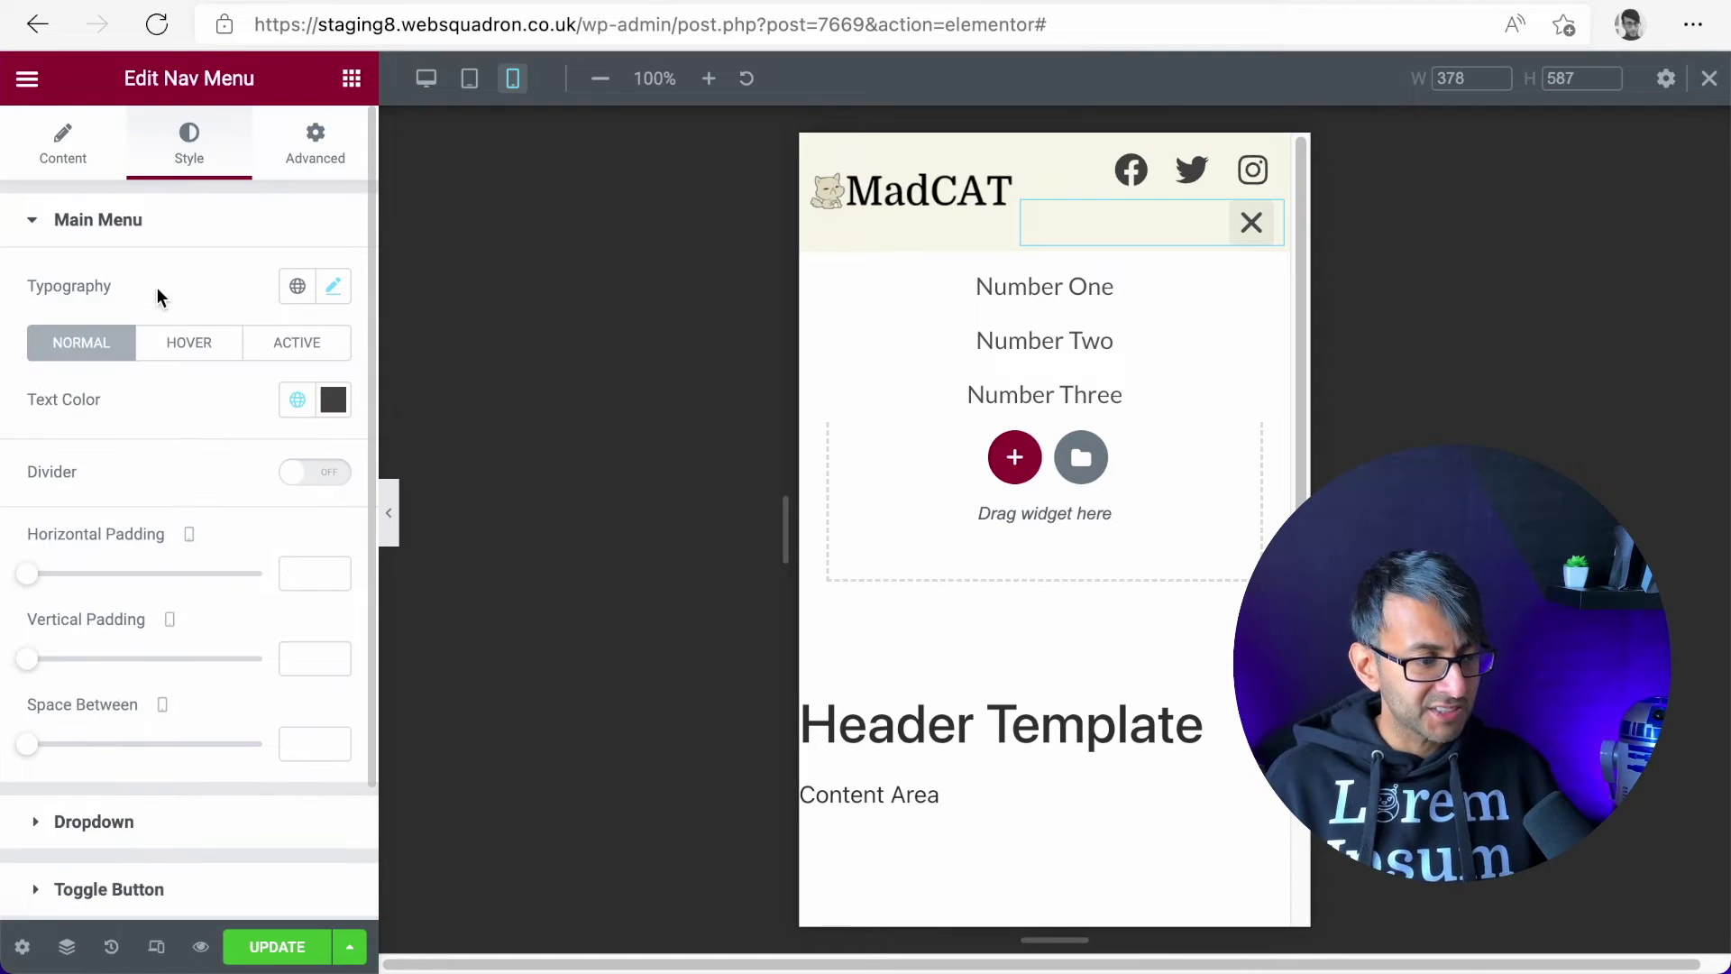
Switch the font size unit of the nav menu's dropdown typography to REM and preview the expanded menu
click(155, 820)
scroll(284, 658, down, 1)
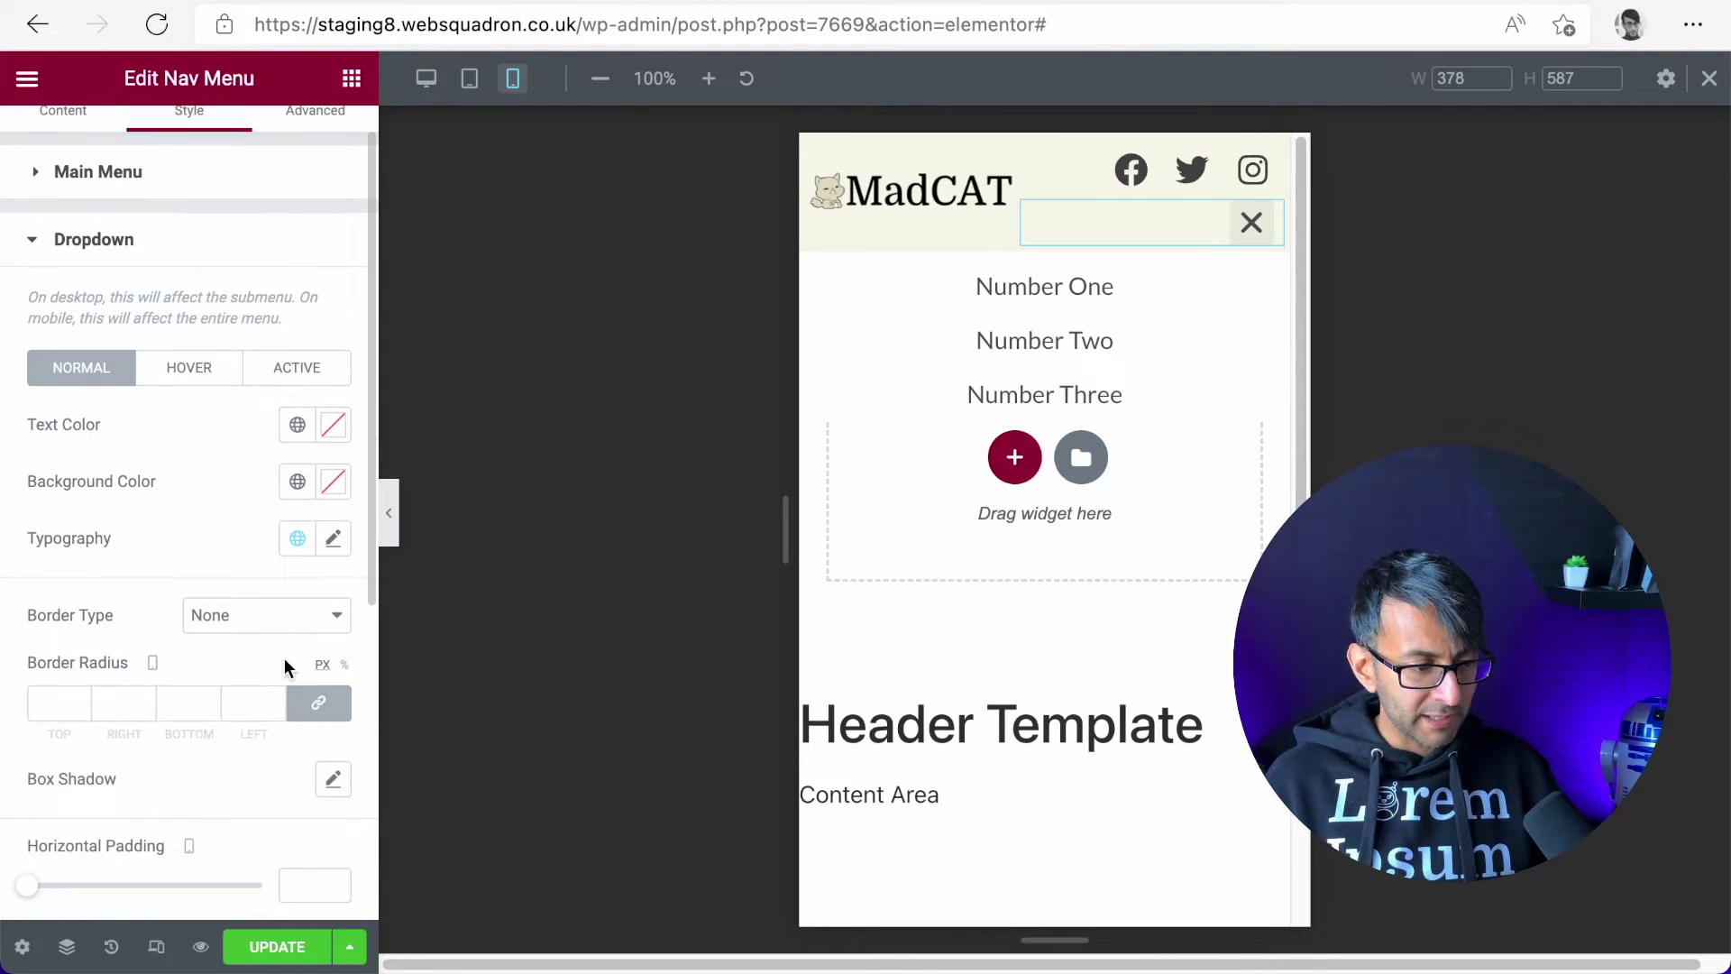
click(333, 538)
scroll(275, 687, down, 3)
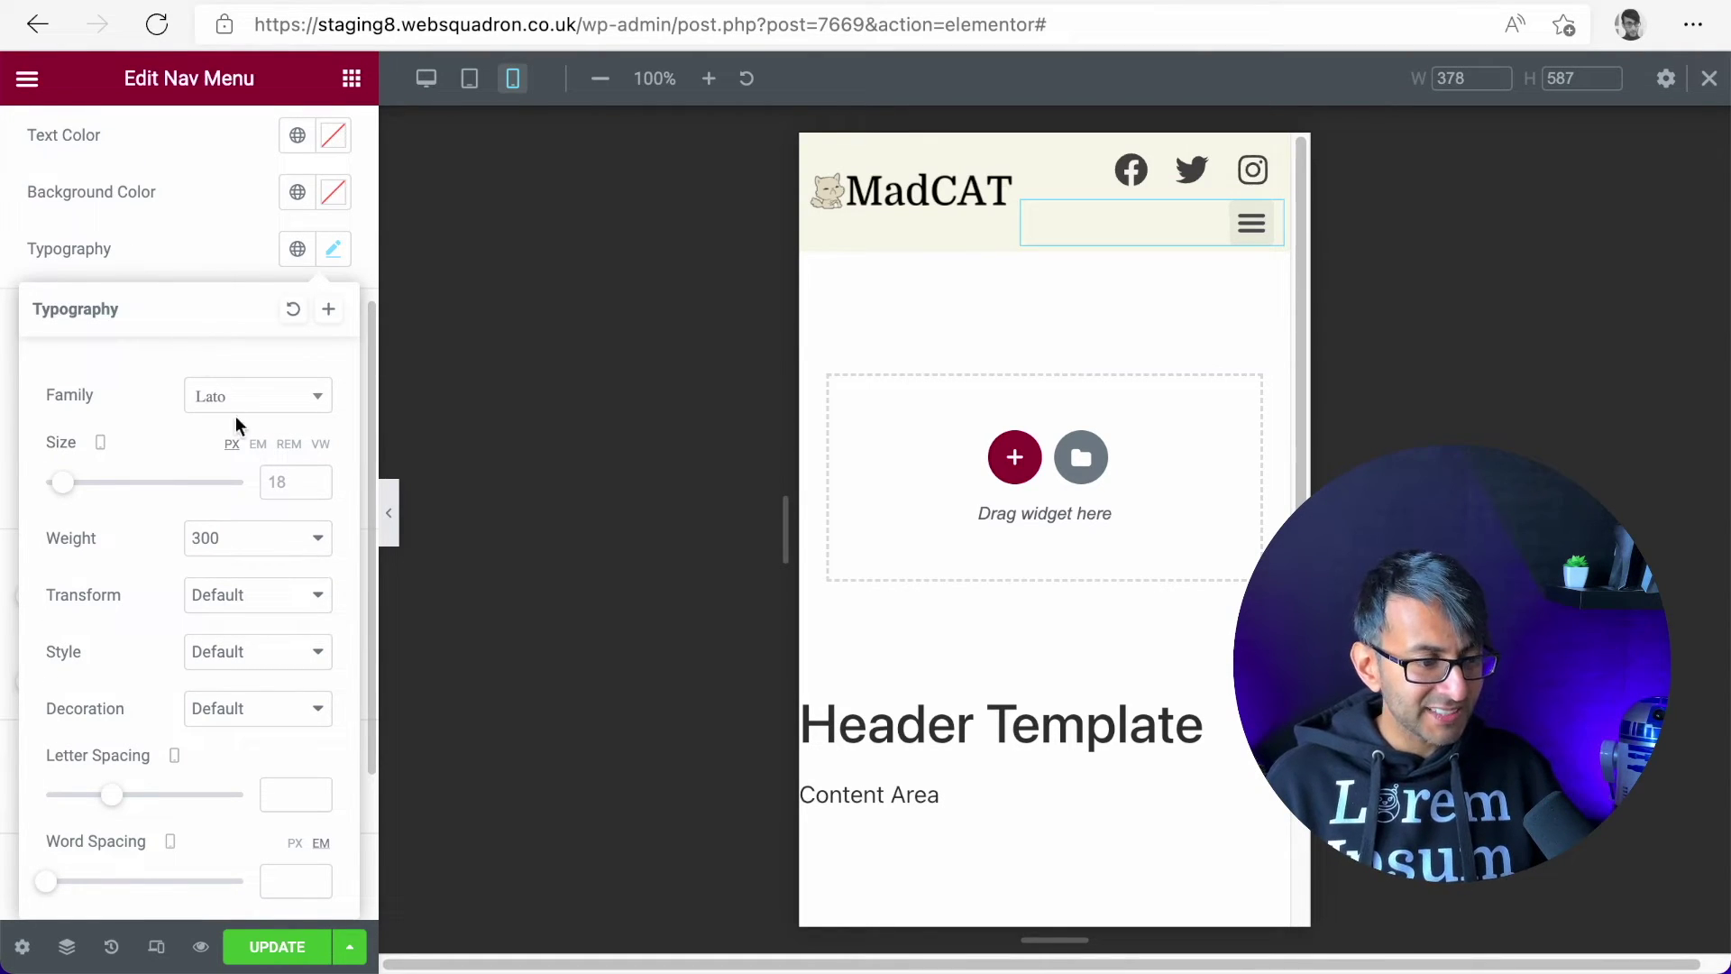
click(282, 482)
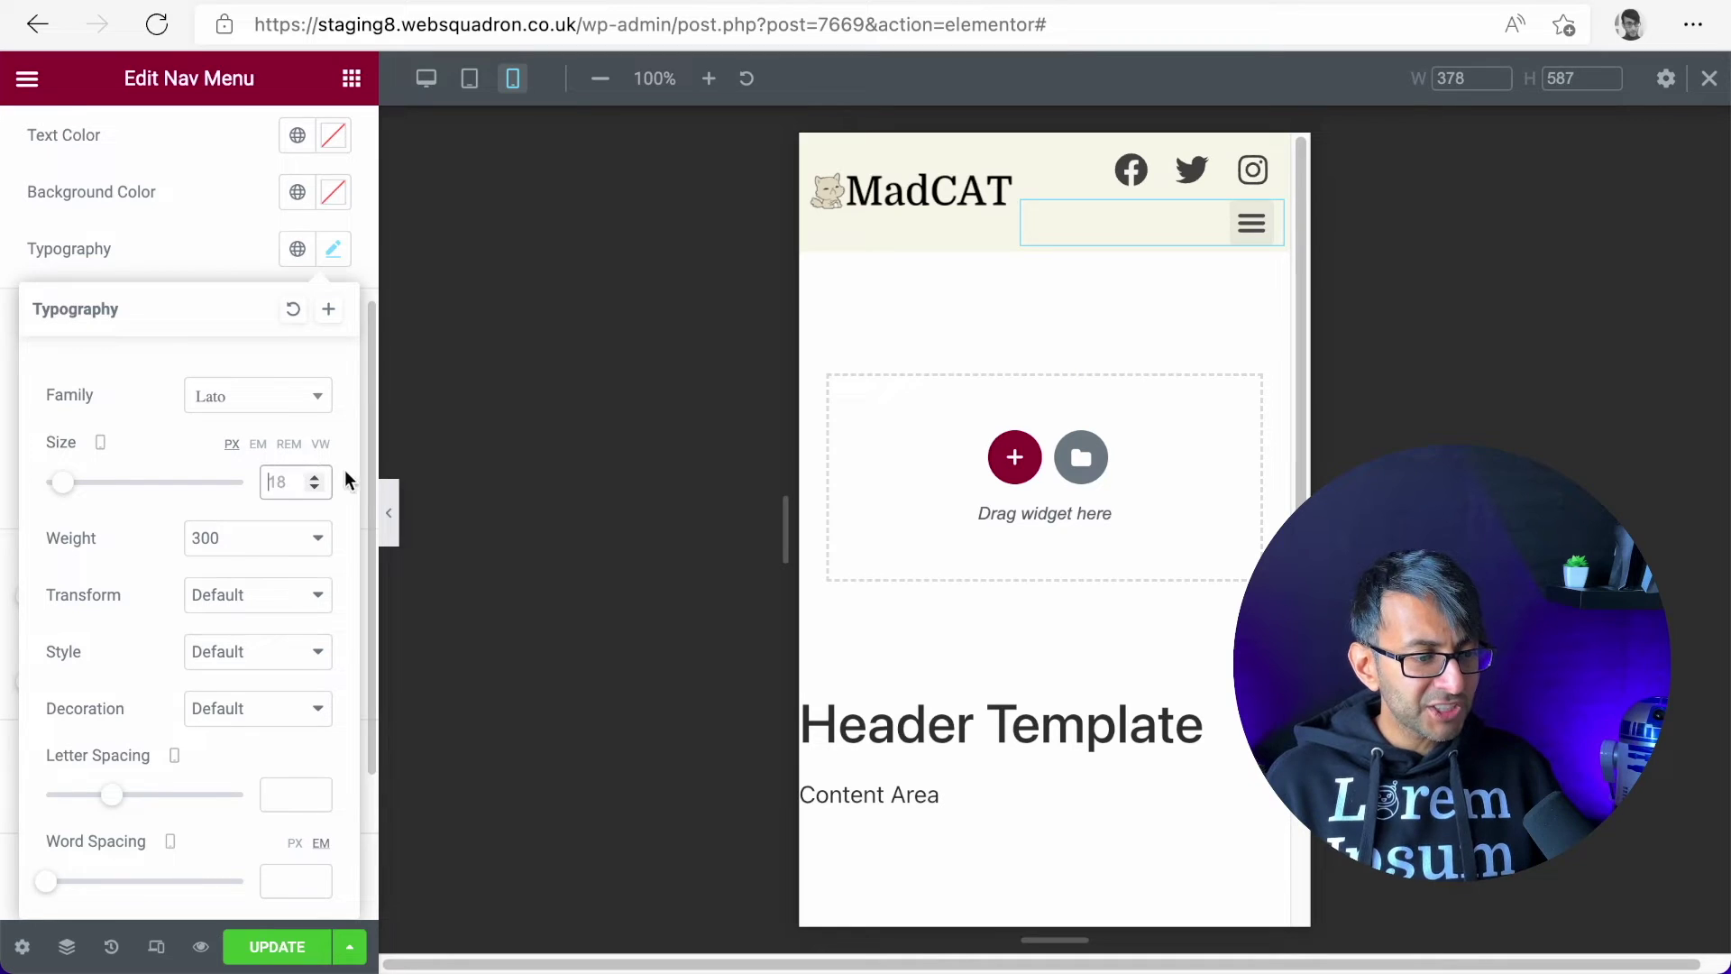
click(295, 448)
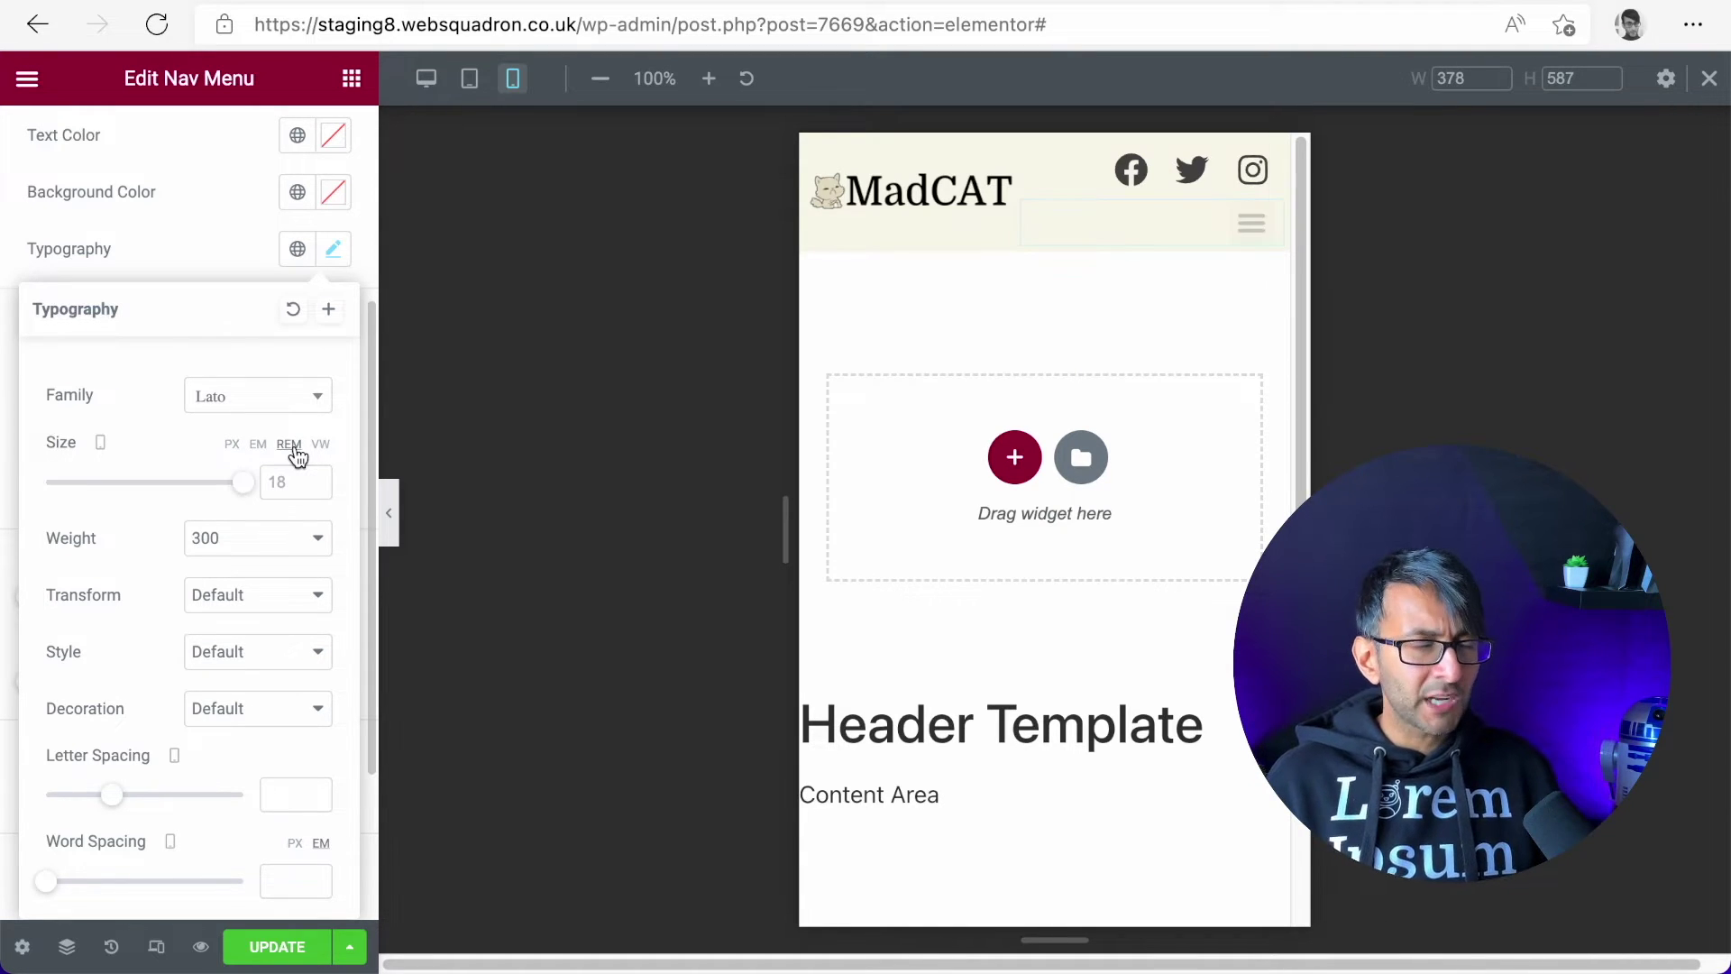
click(280, 487)
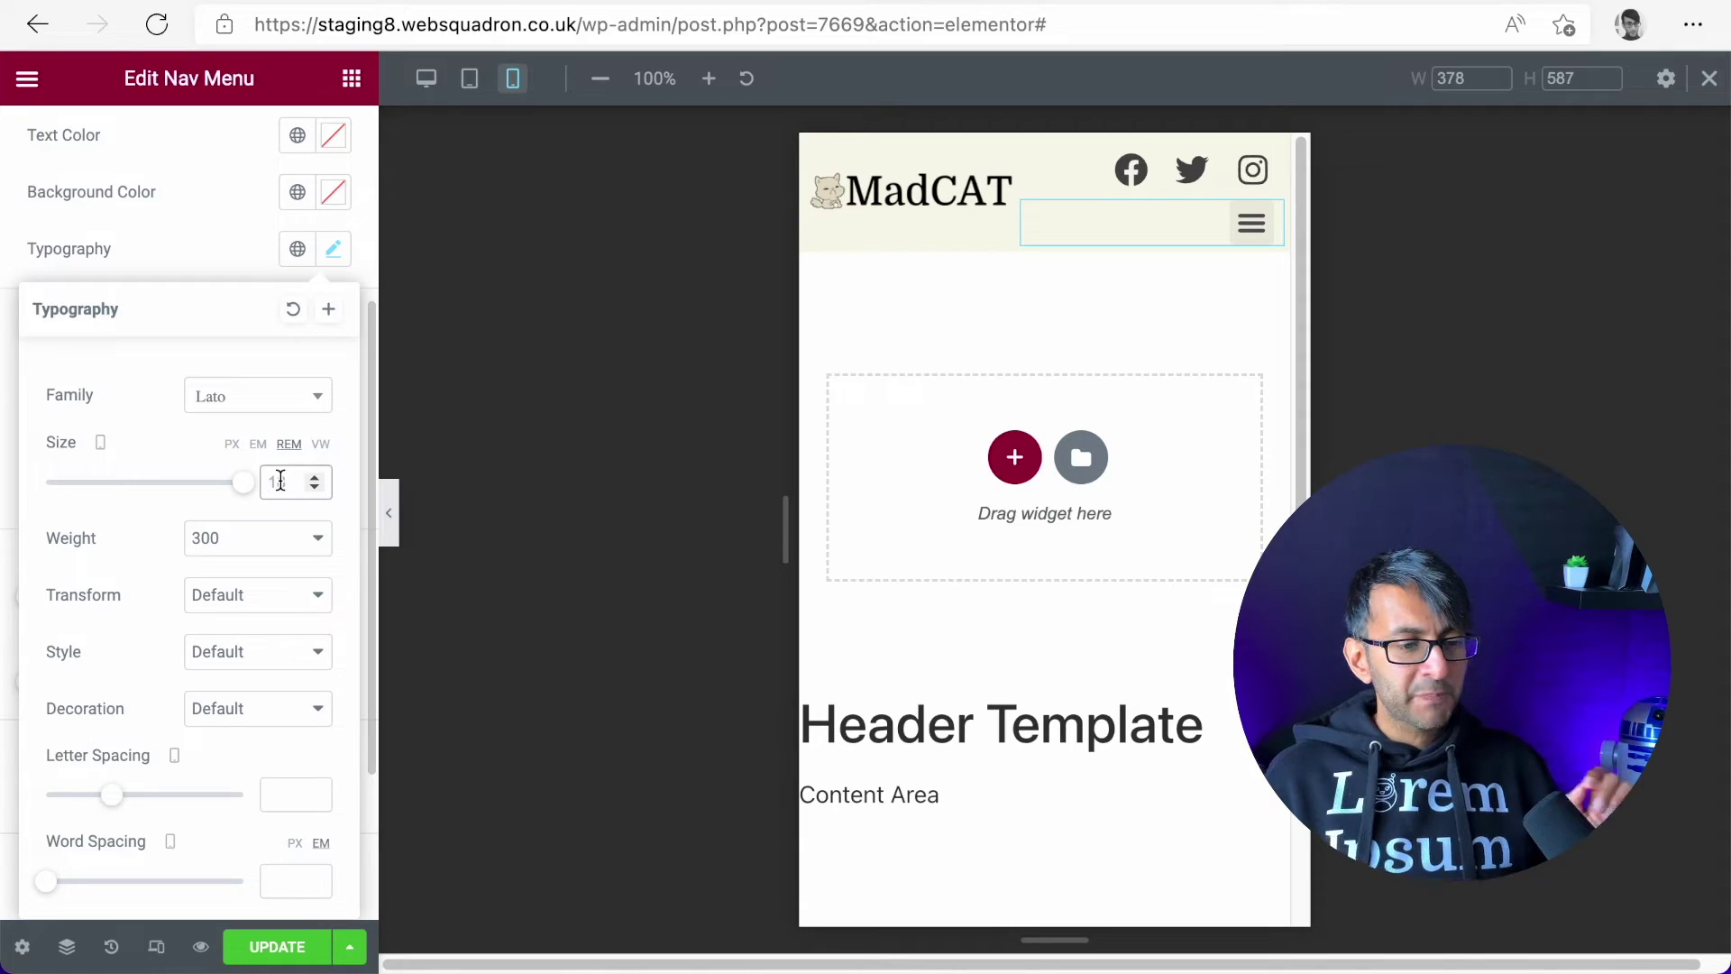
click(1250, 224)
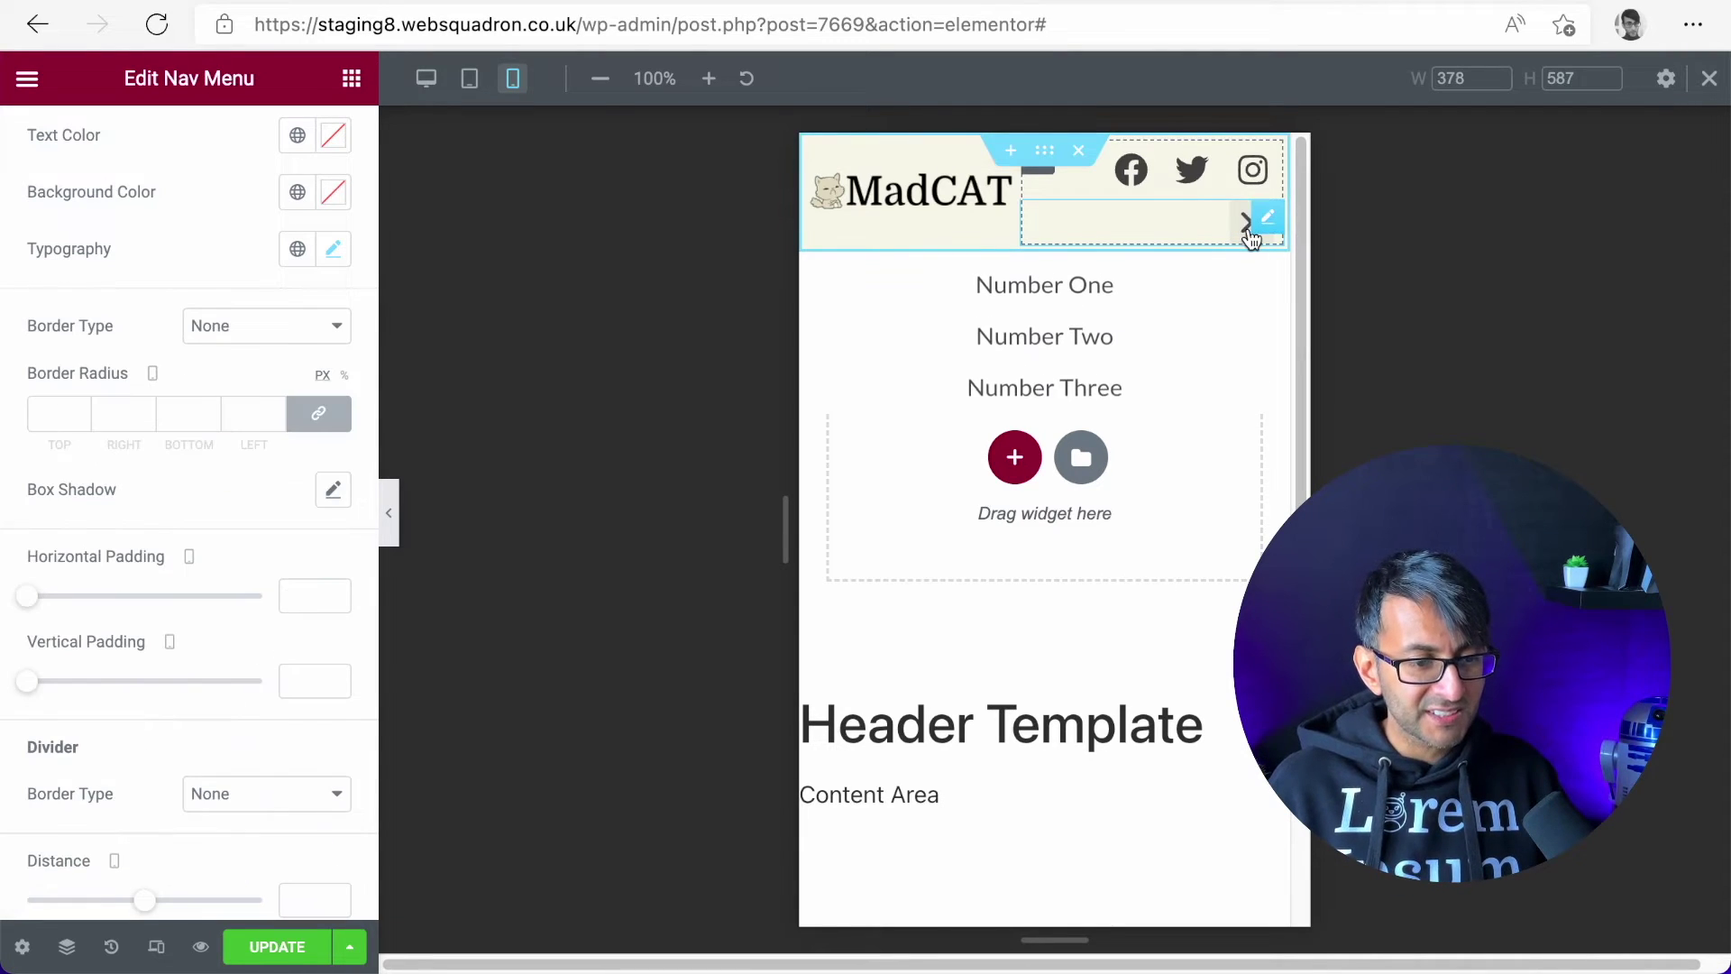
click(1247, 239)
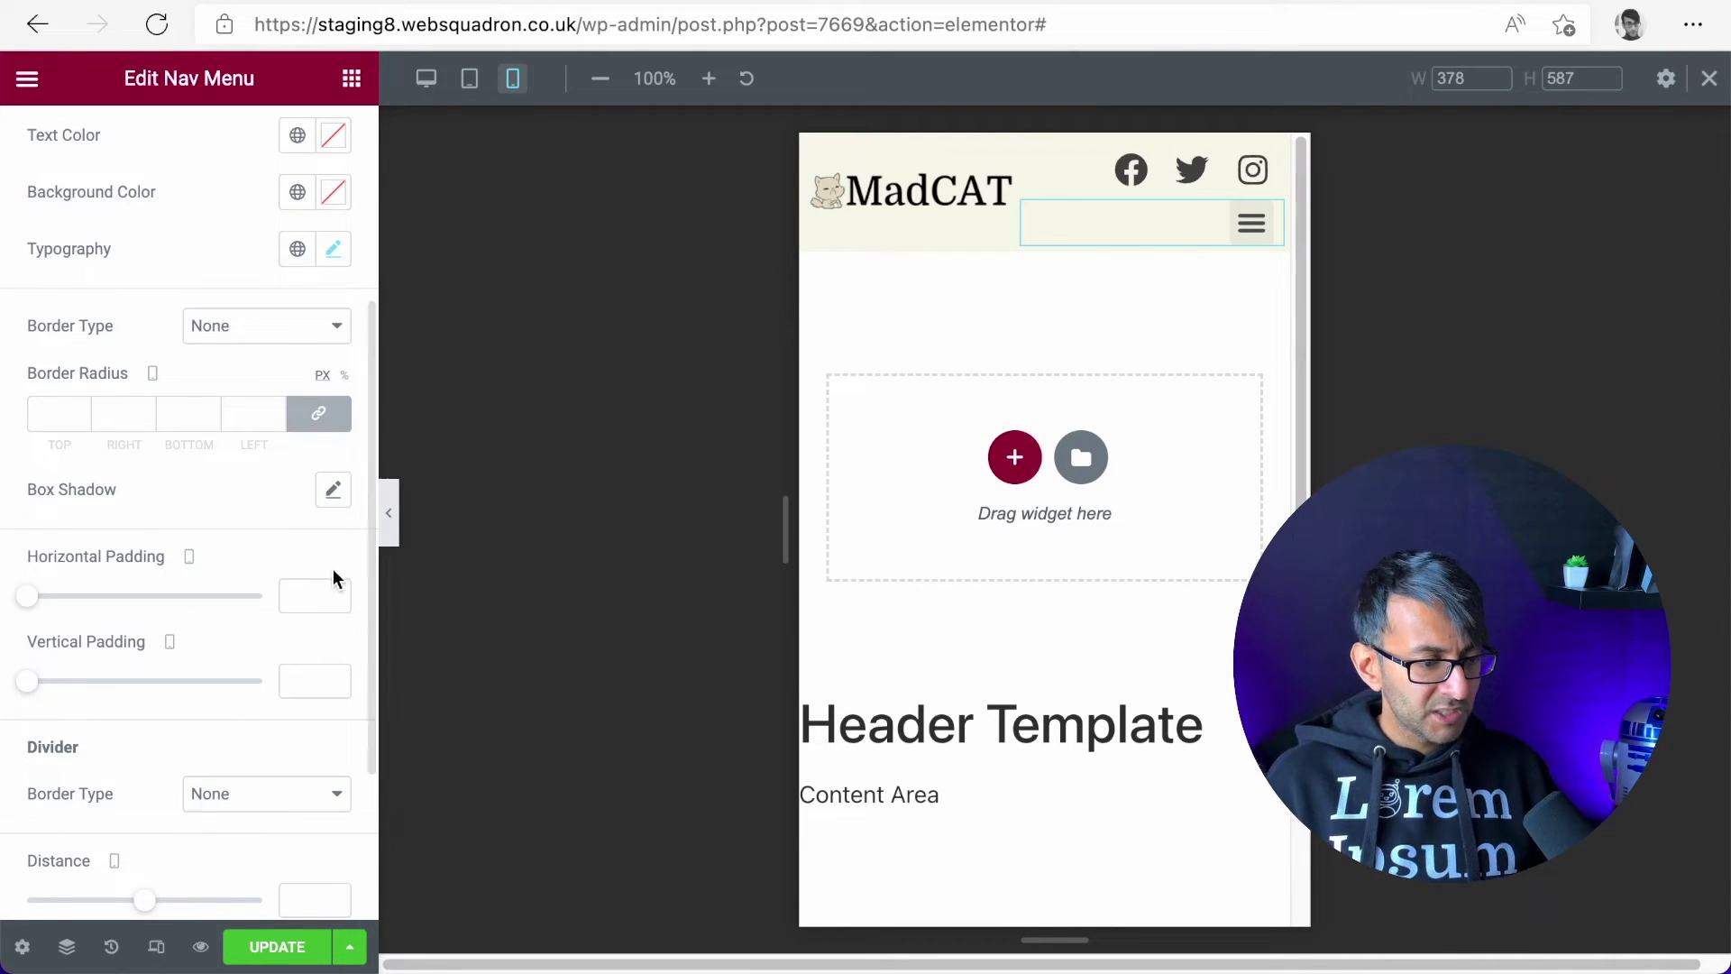
Set the dropdown typography's mobile font size to 1.3 REM and check it in the expanded menu
click(334, 253)
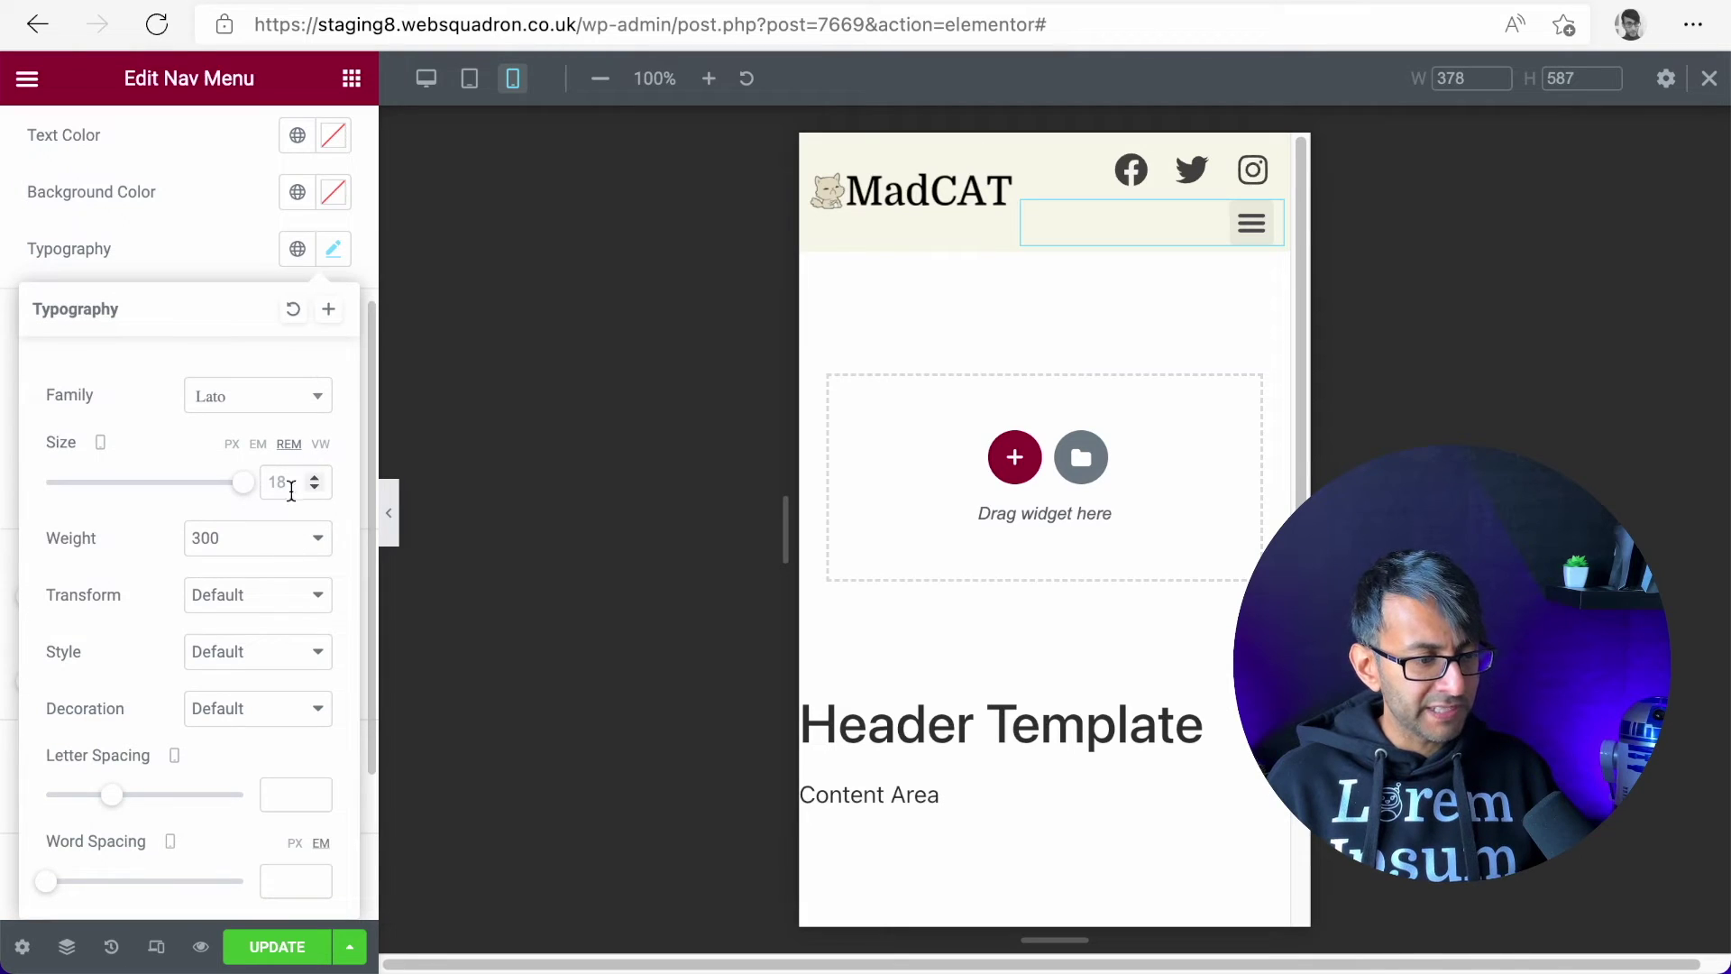
scroll(281, 532, up, 4)
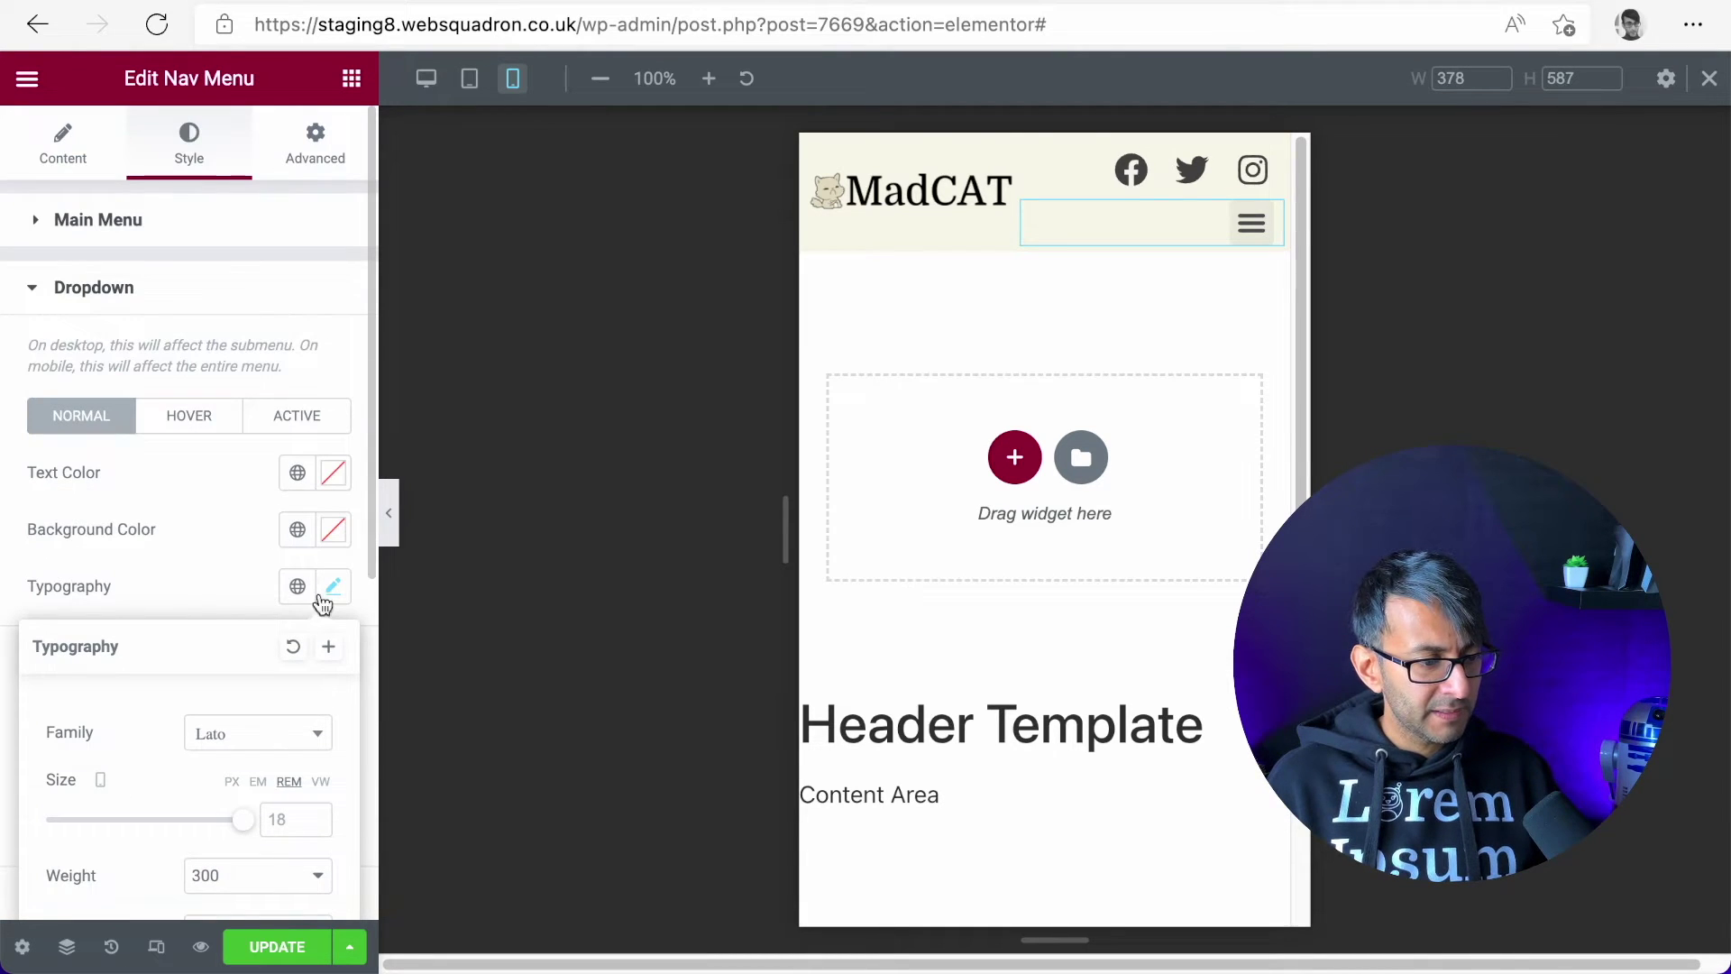
scroll(251, 762, down, 1)
click(282, 721)
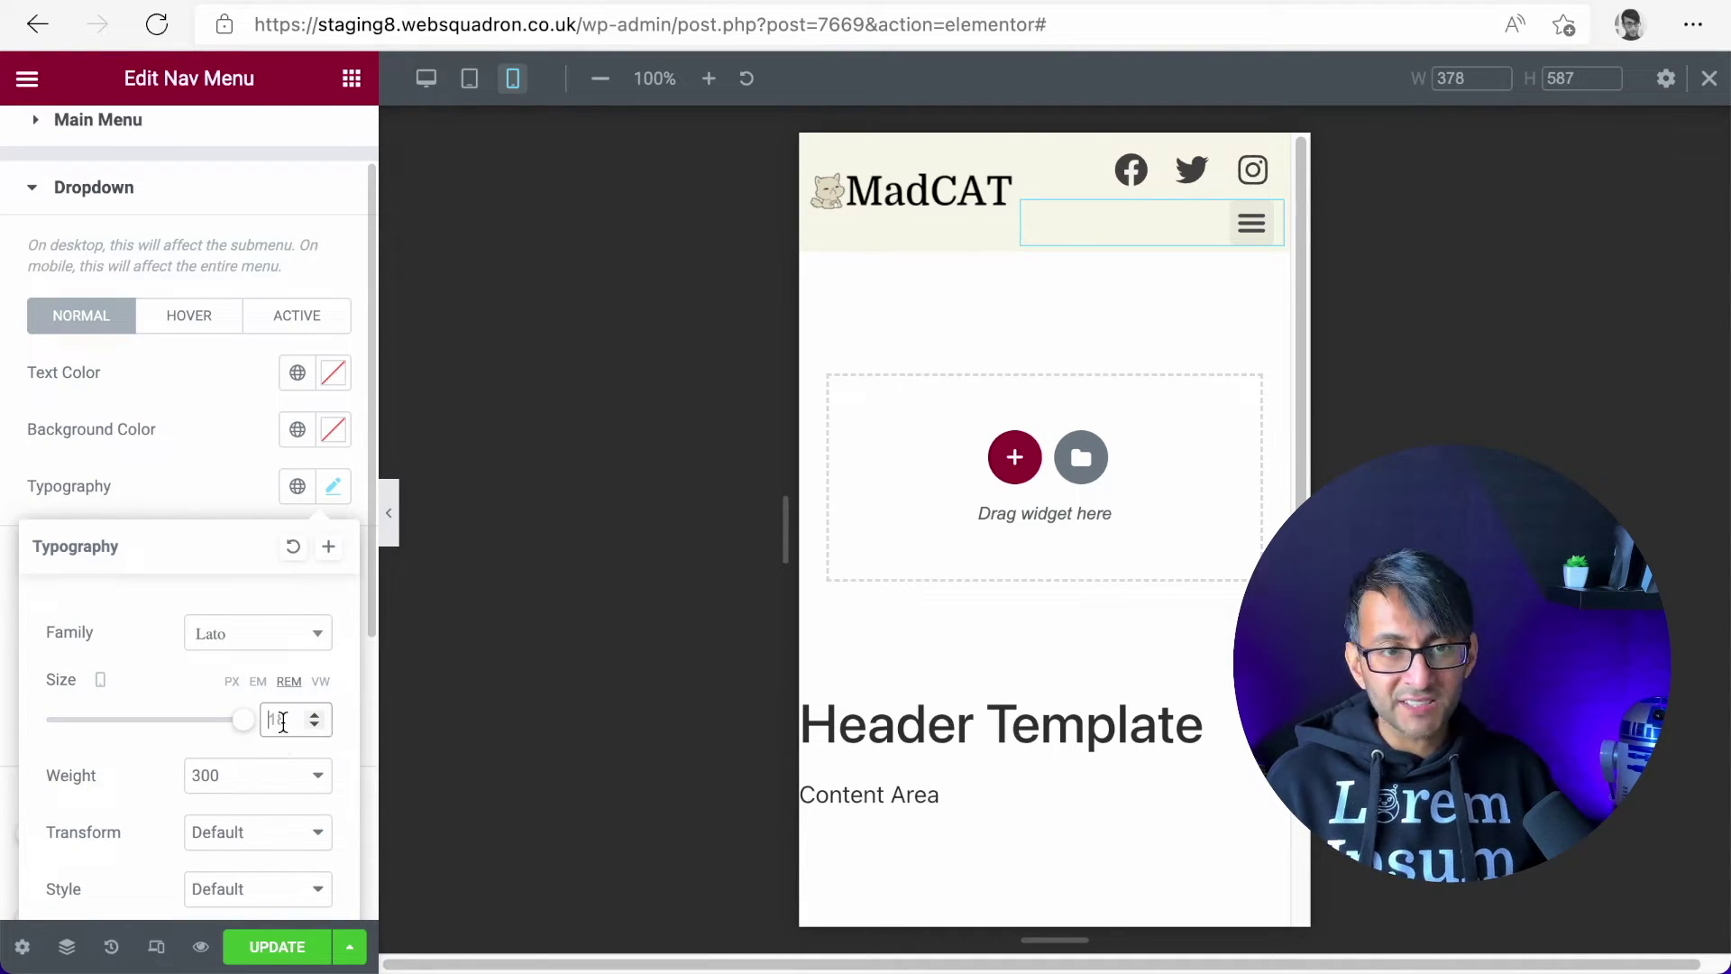
text(1.)
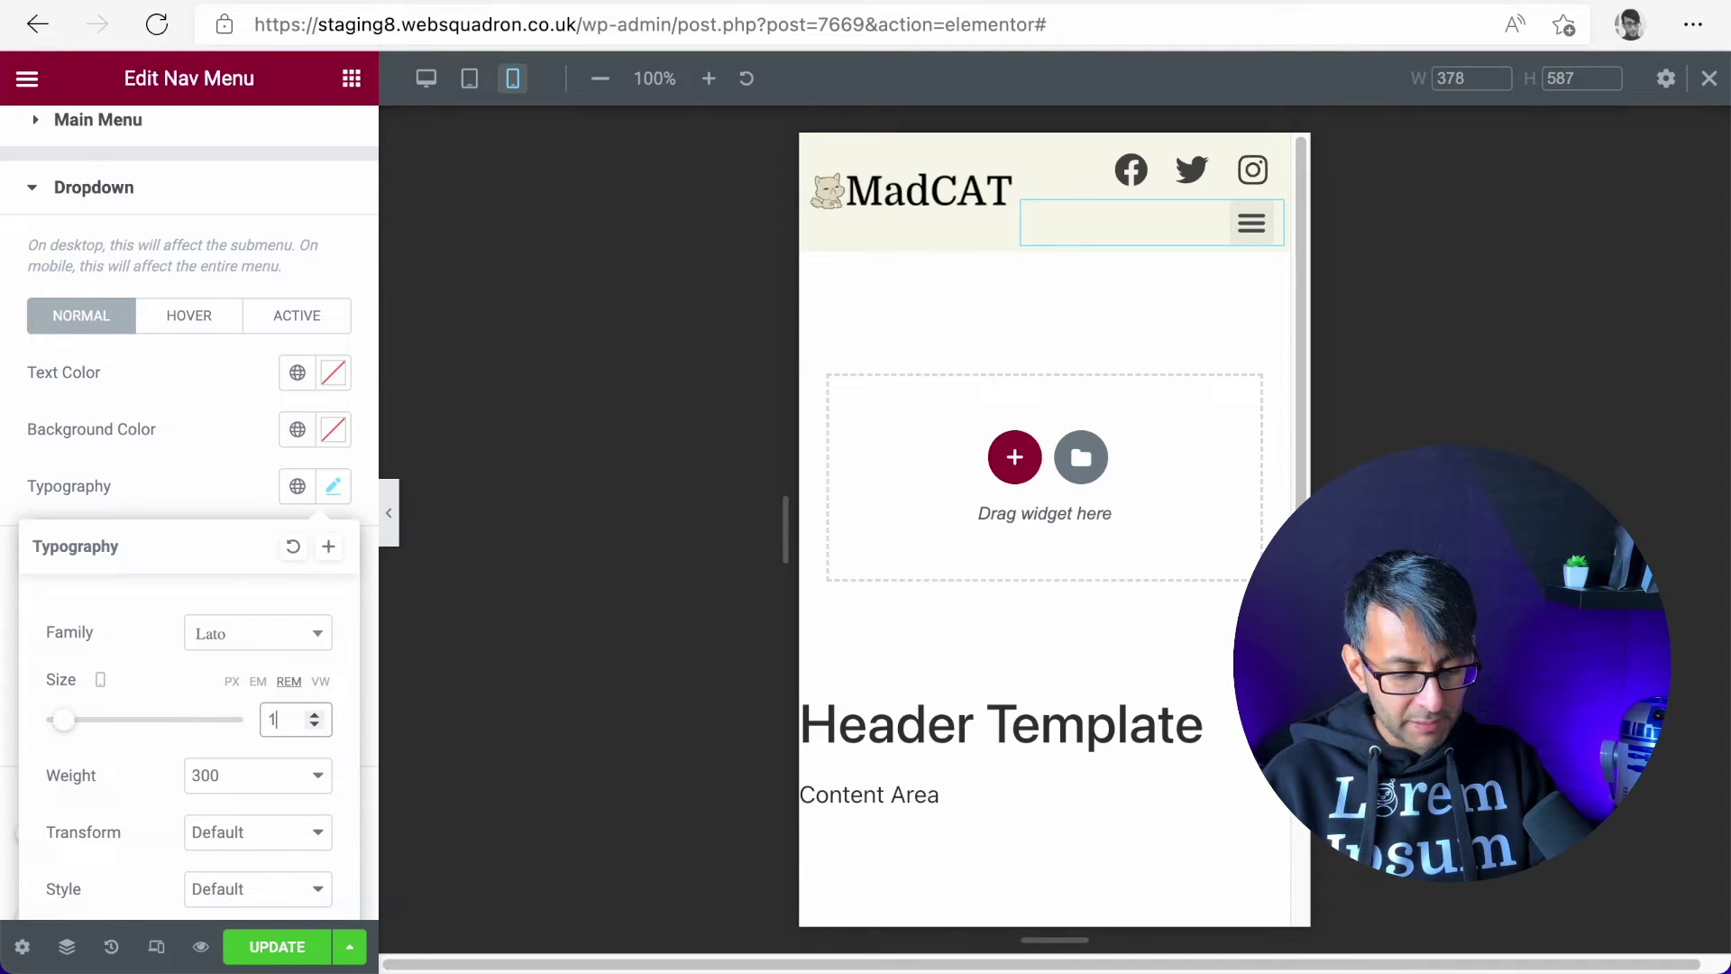
text(3)
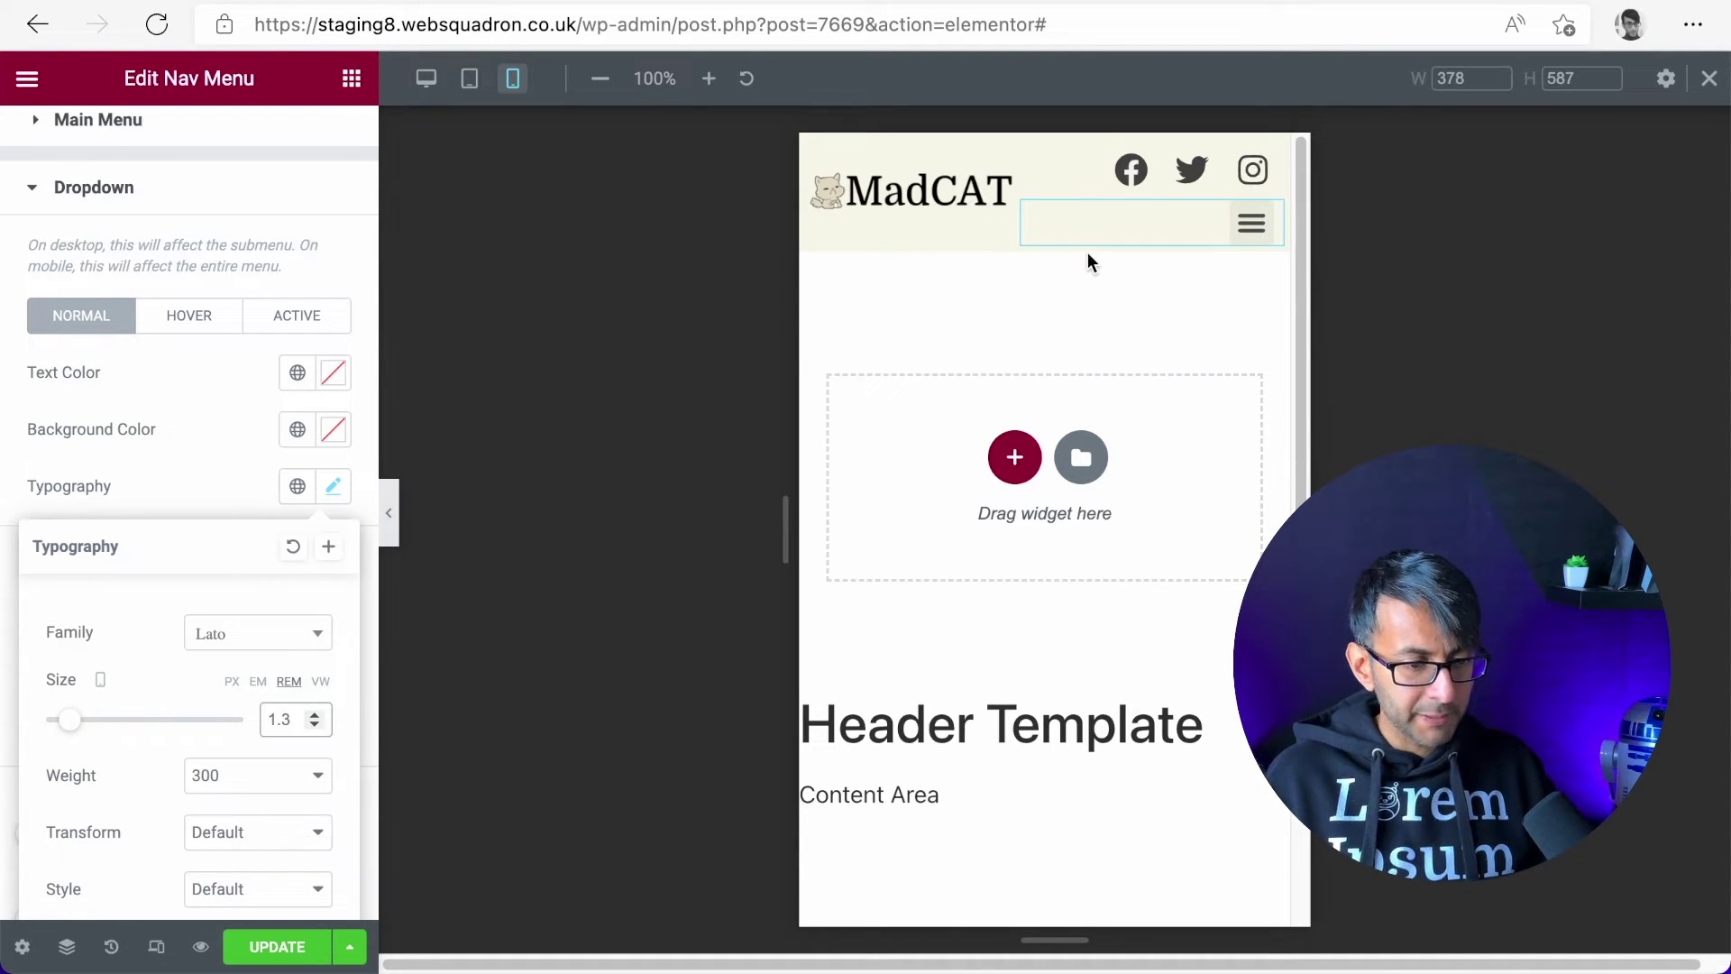
click(1242, 227)
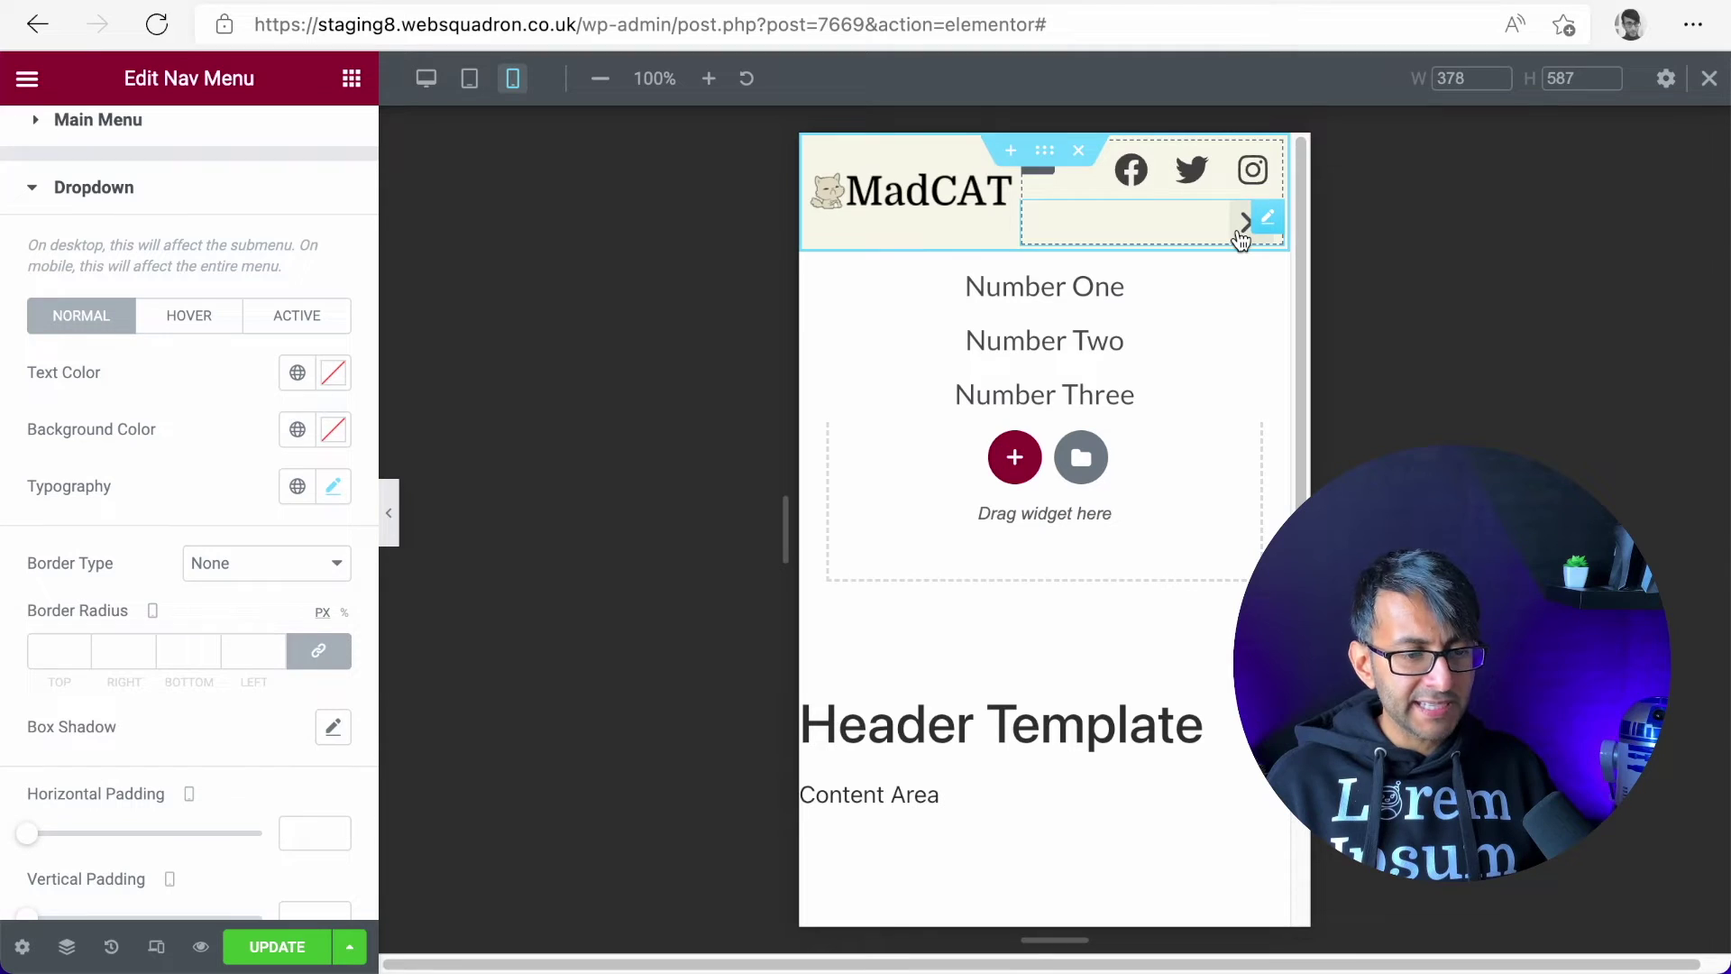
click(1242, 233)
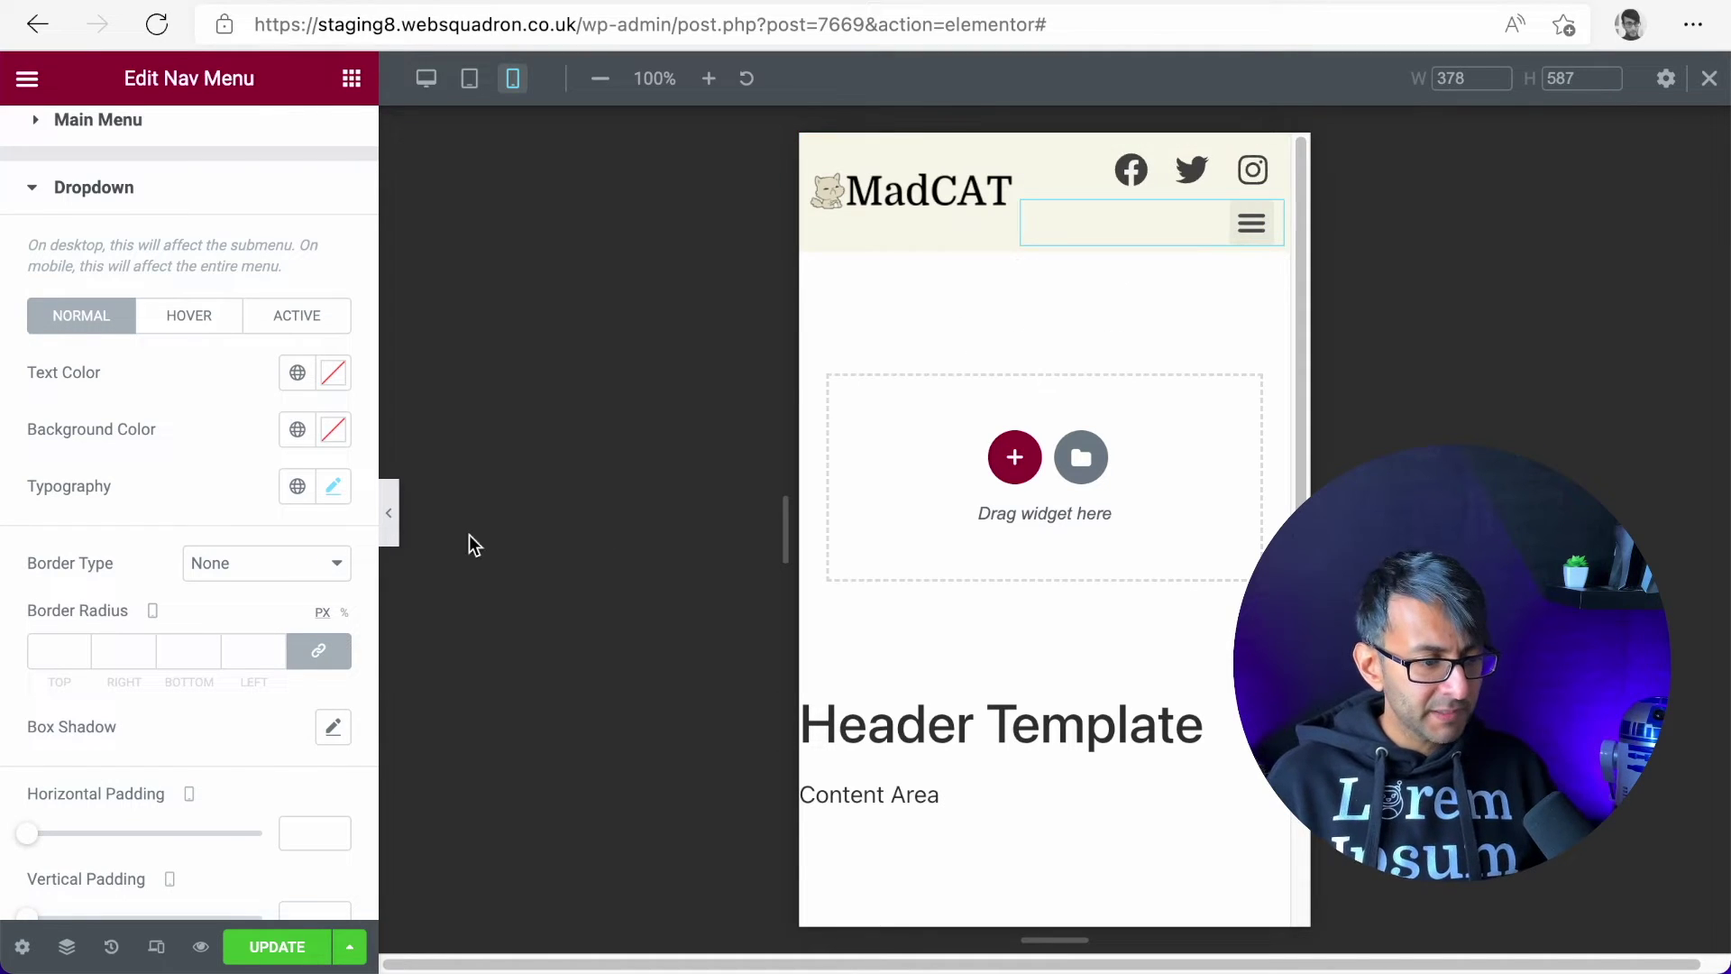
Give the dropdown's normal state the global Text color for its text and Light for its background
scroll(301, 340, down, 1)
click(297, 341)
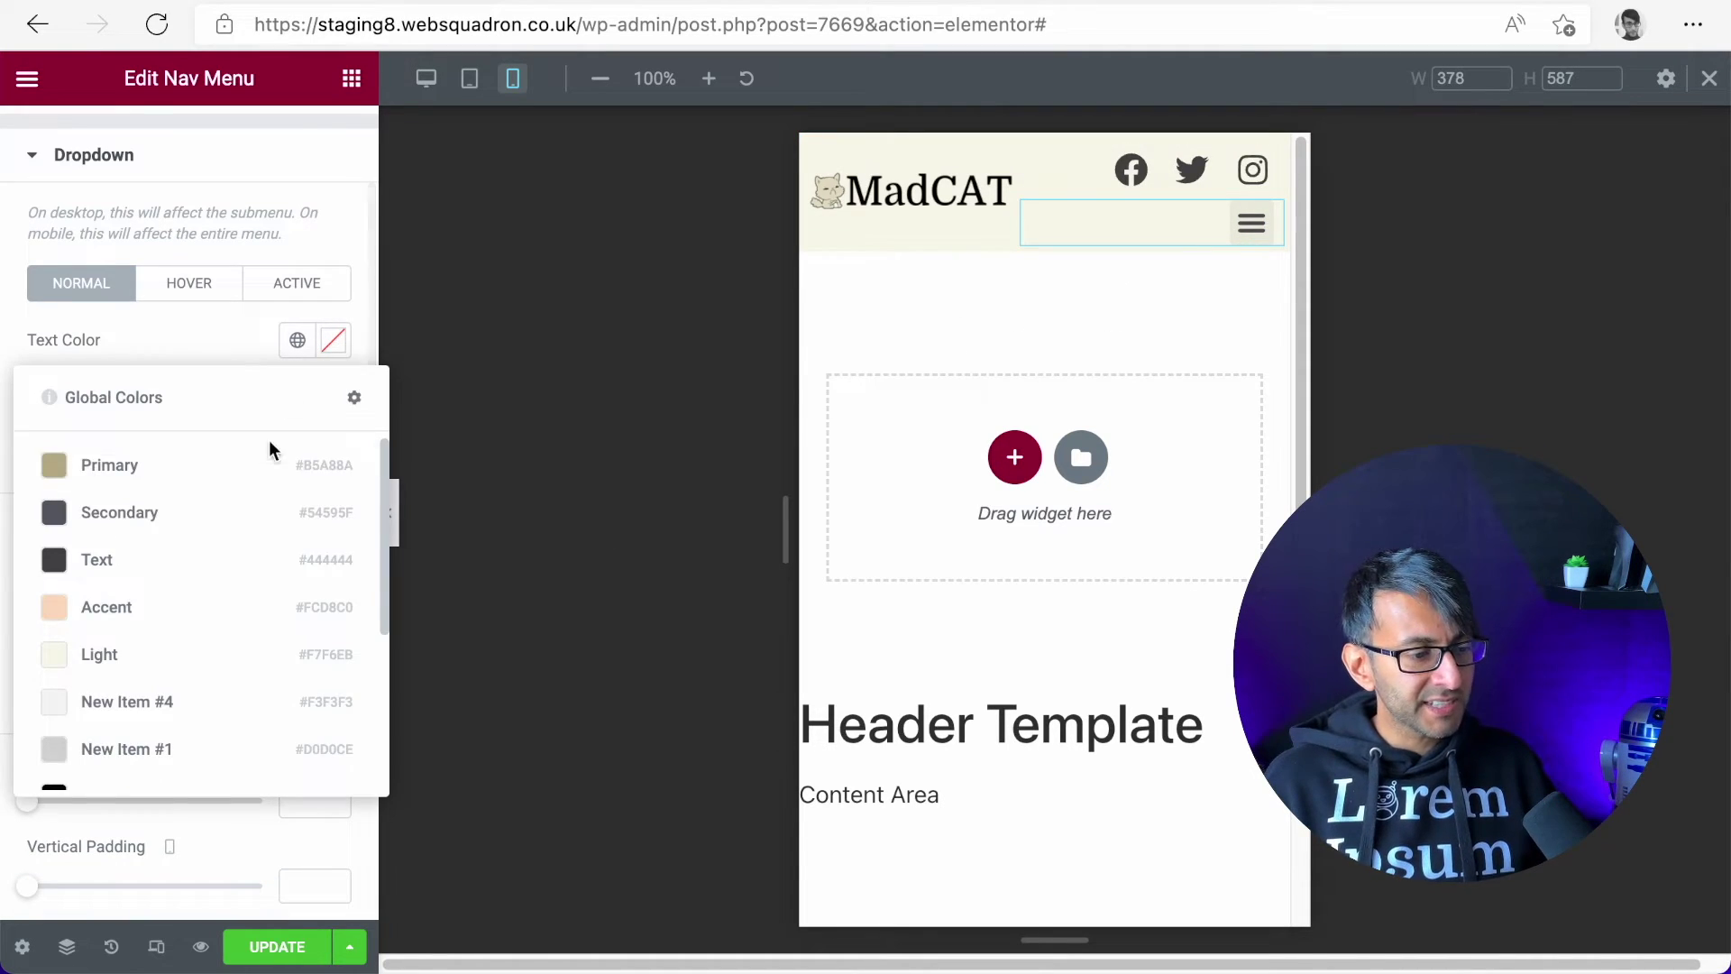
click(204, 572)
click(297, 398)
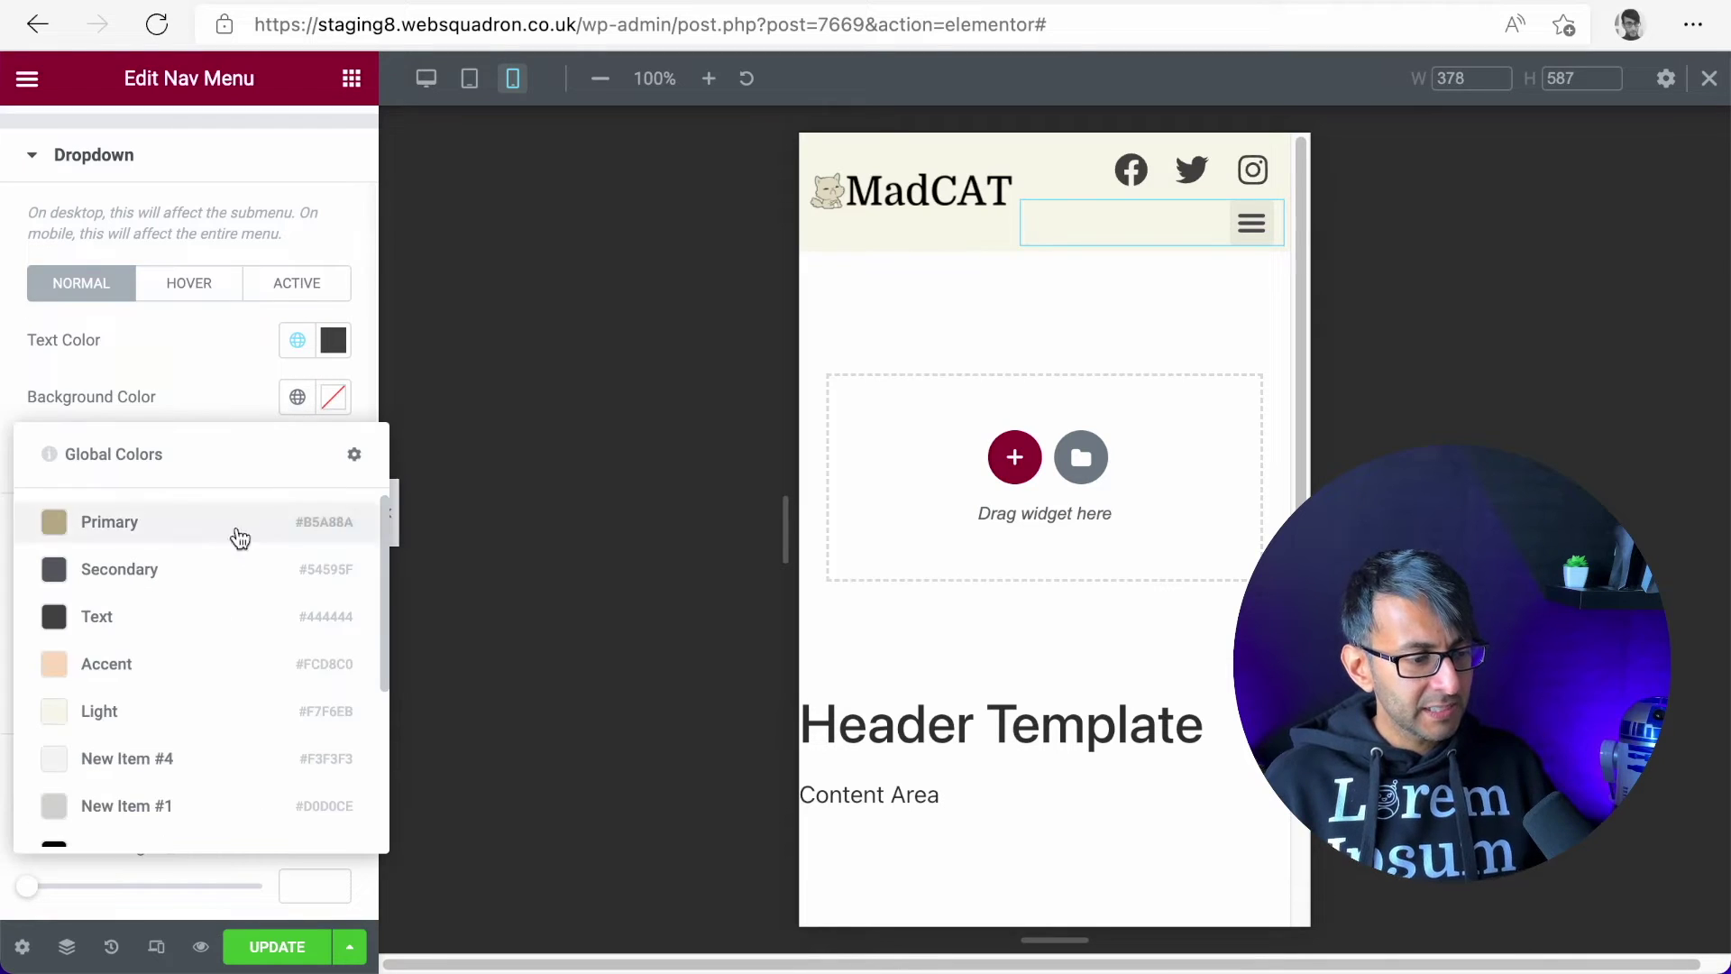
click(214, 717)
Give the dropdown's hover state the global Primary color for its text and Light for its background
click(209, 287)
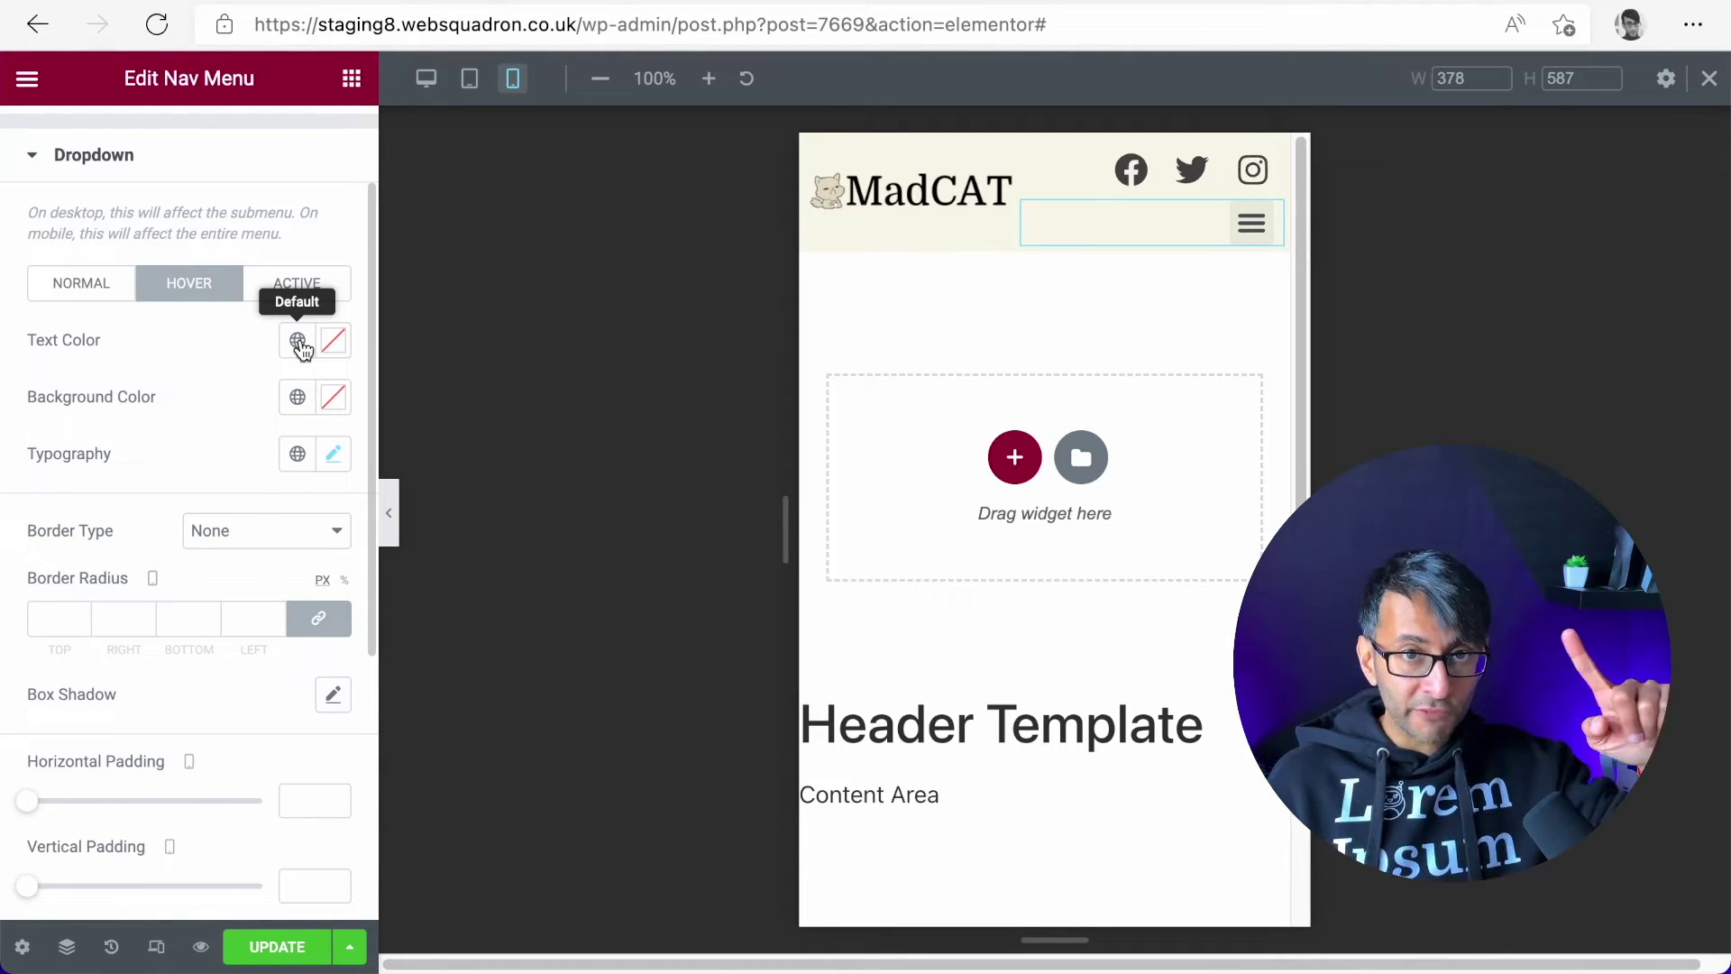
click(300, 345)
click(273, 447)
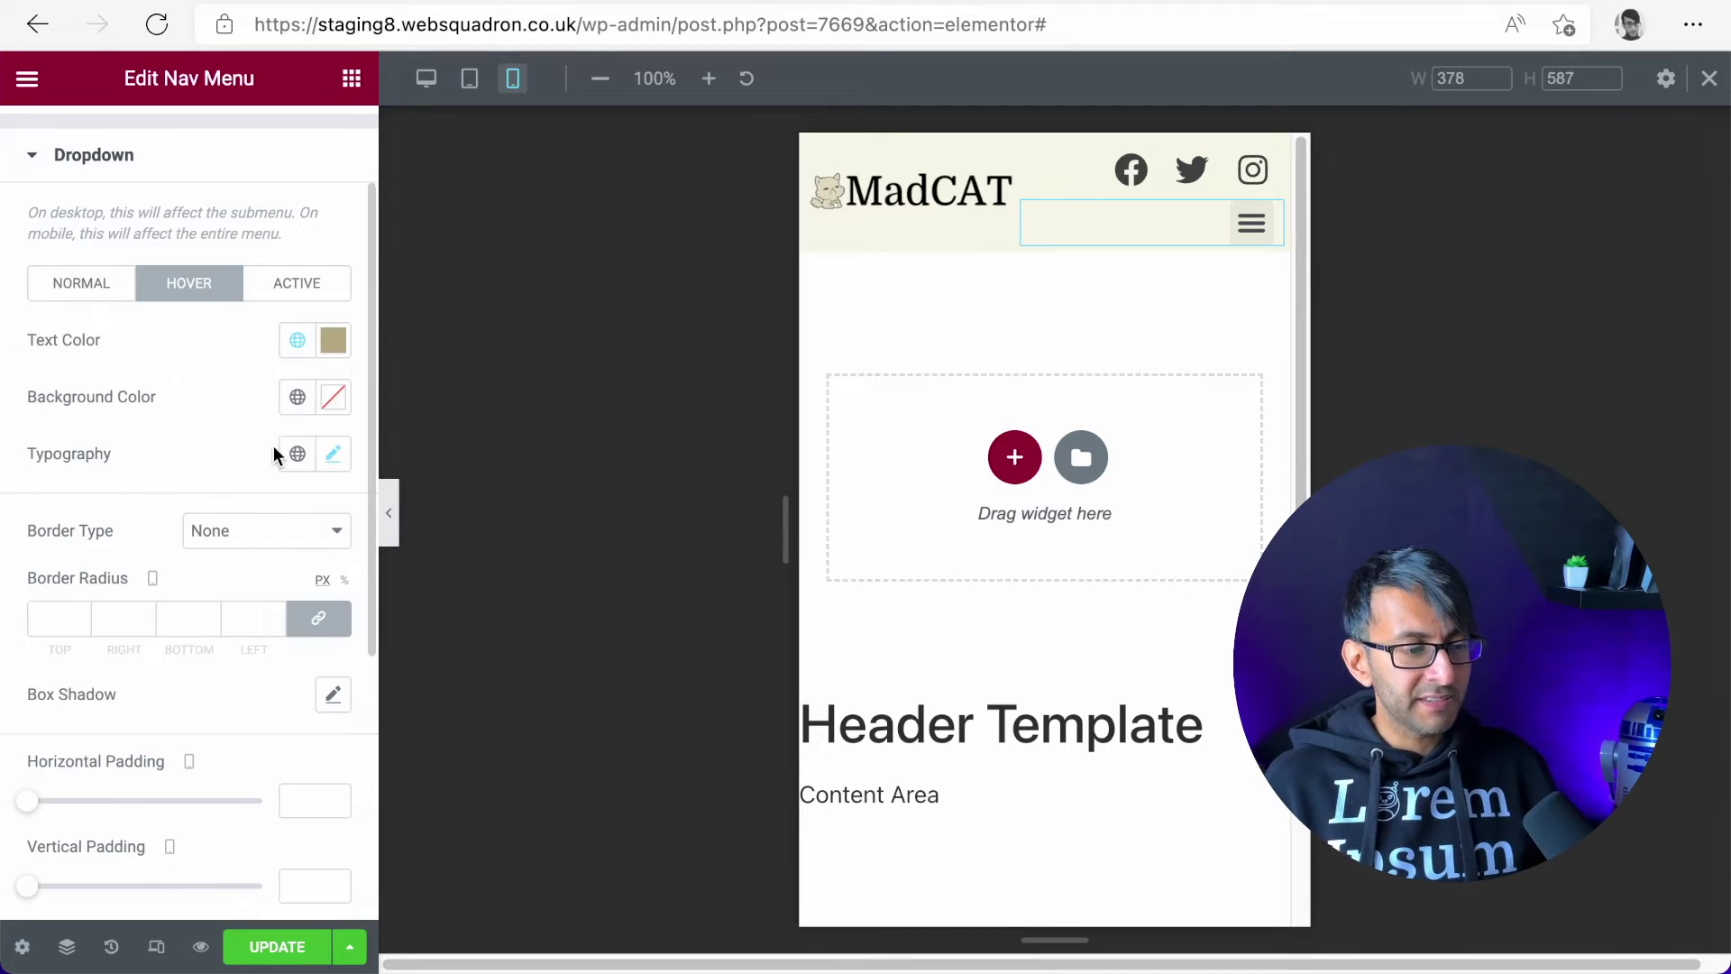
click(297, 397)
click(212, 712)
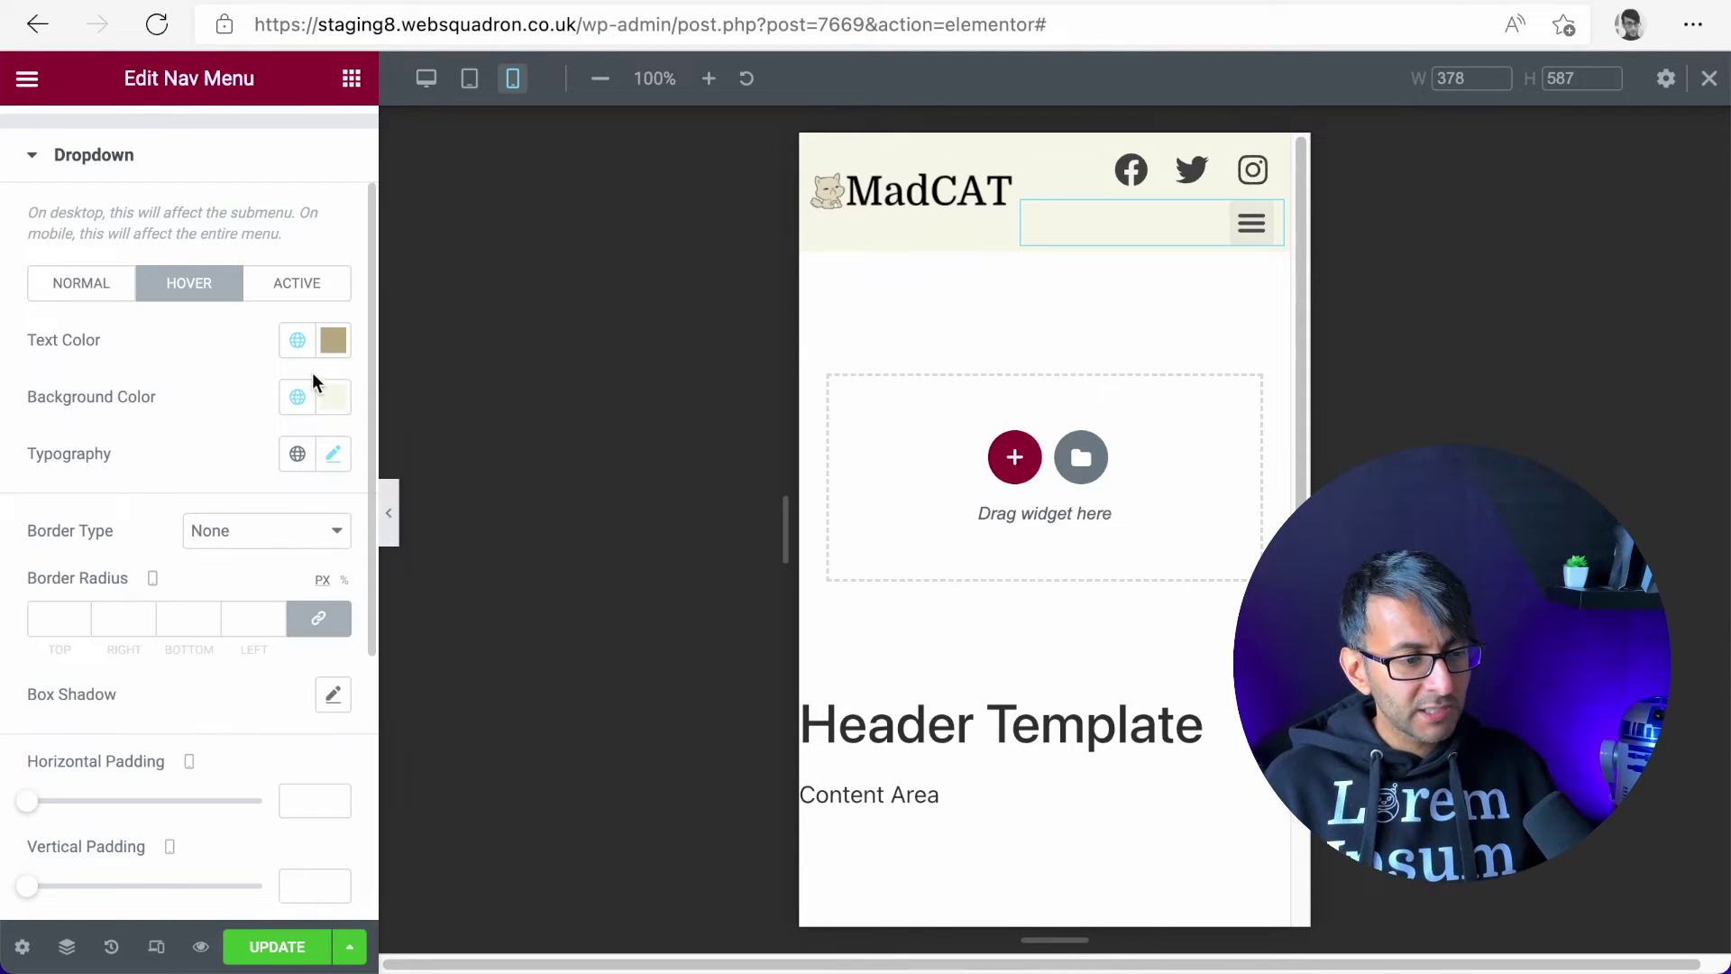
Set the text color of the dropdown's active state to the global Text color
click(307, 287)
click(300, 341)
click(208, 534)
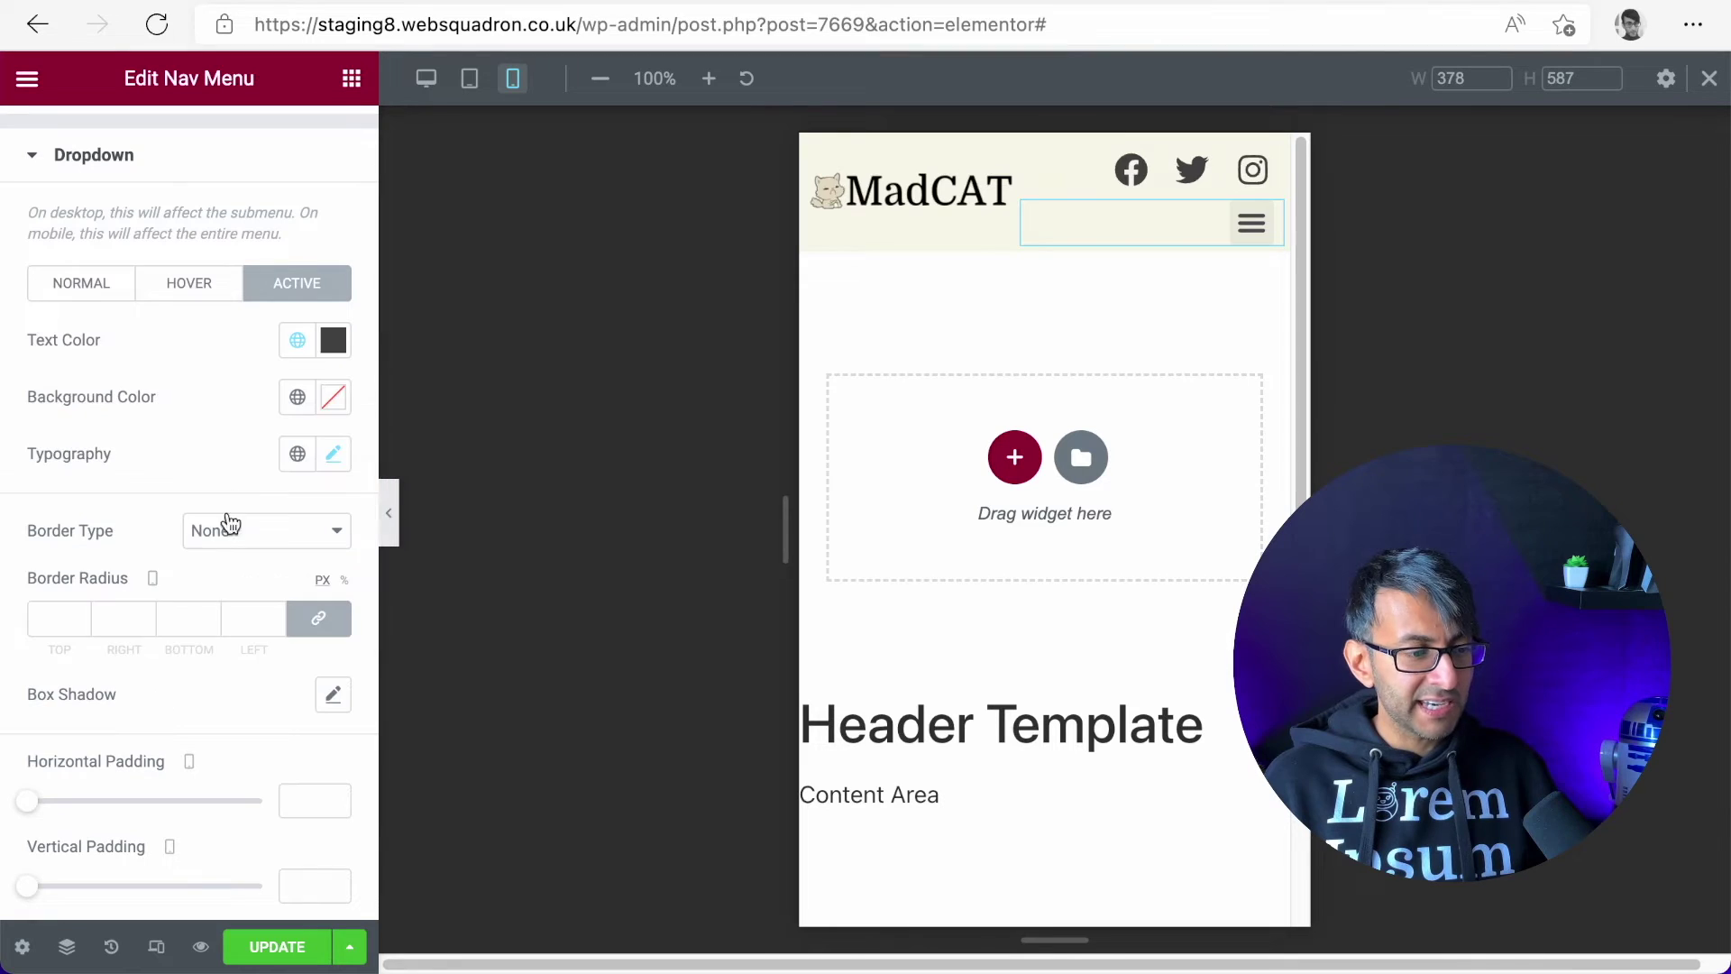
Set the background color of the dropdown's active state to the global Light color
click(296, 398)
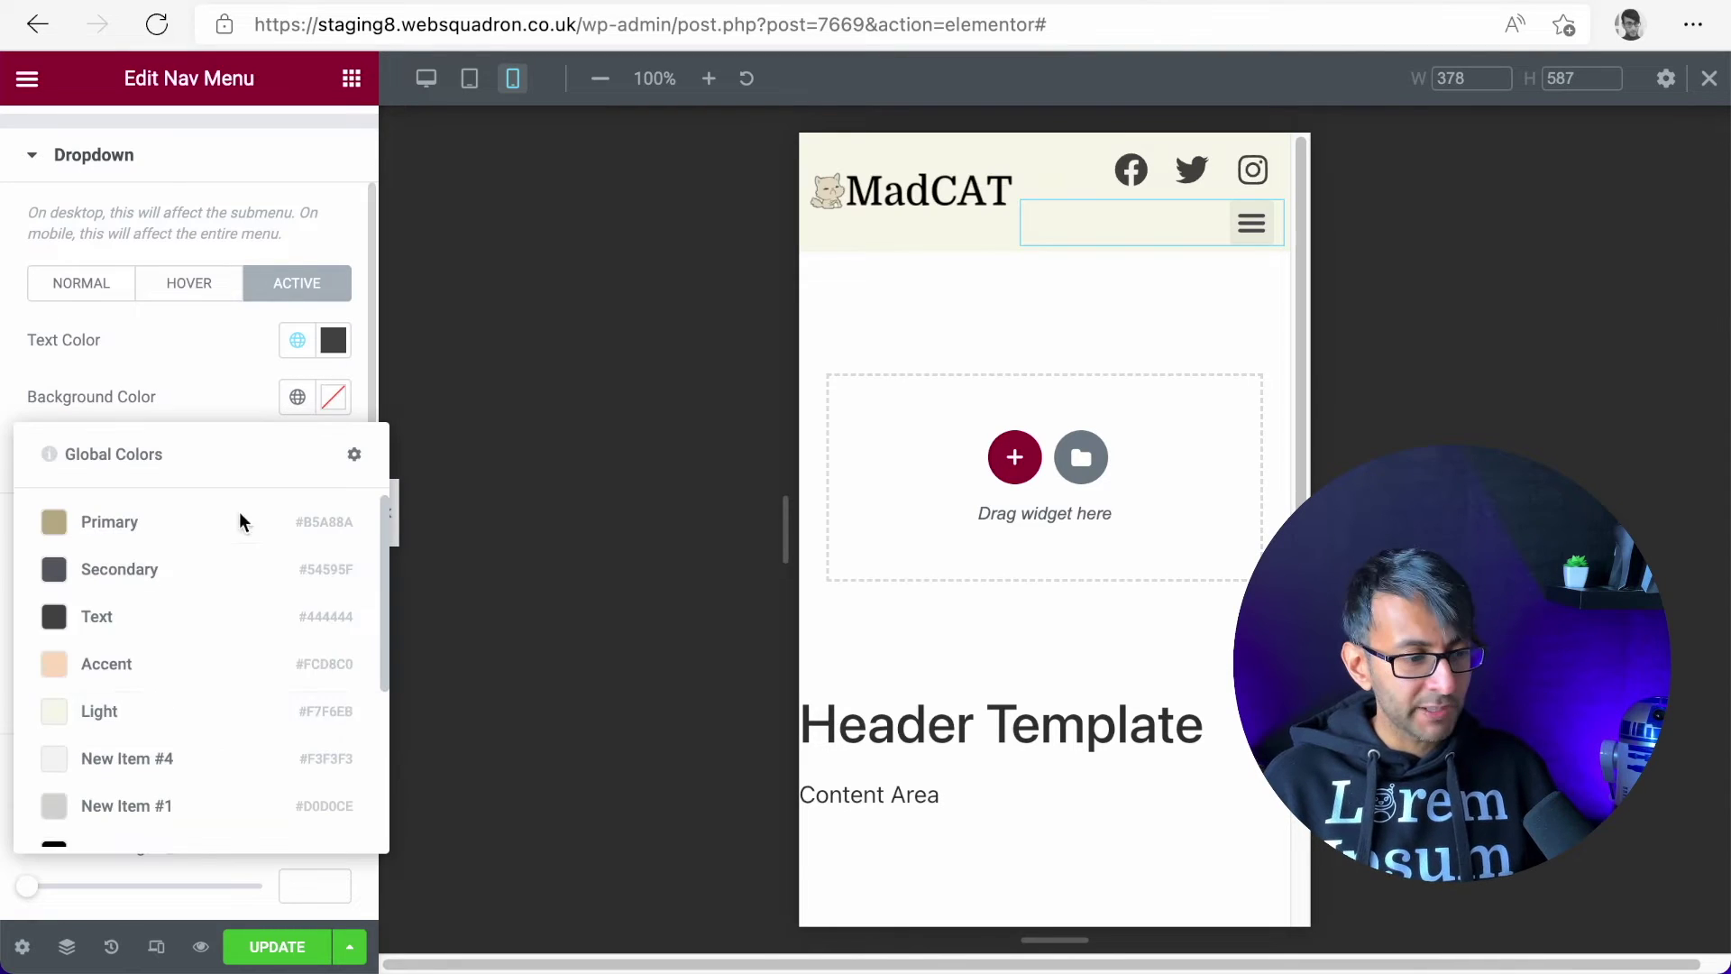
click(184, 713)
click(1279, 244)
Give the toggle button's normal state the global Light color for its background and Text for its icon
click(295, 537)
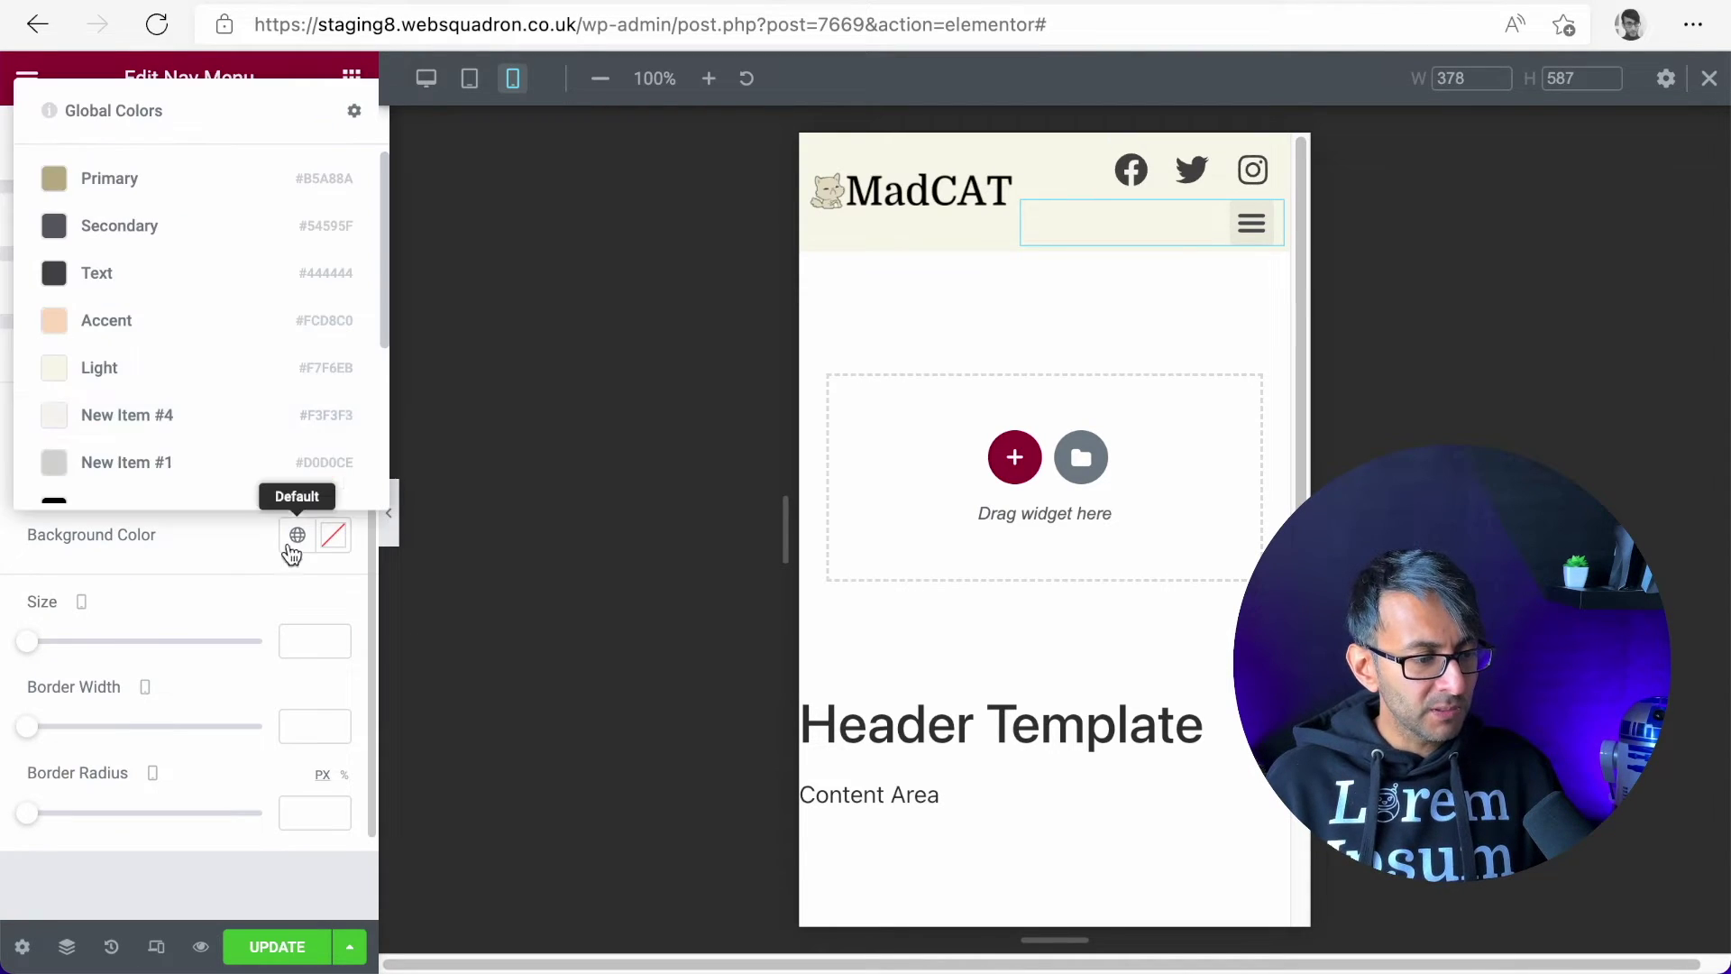
click(178, 393)
click(298, 478)
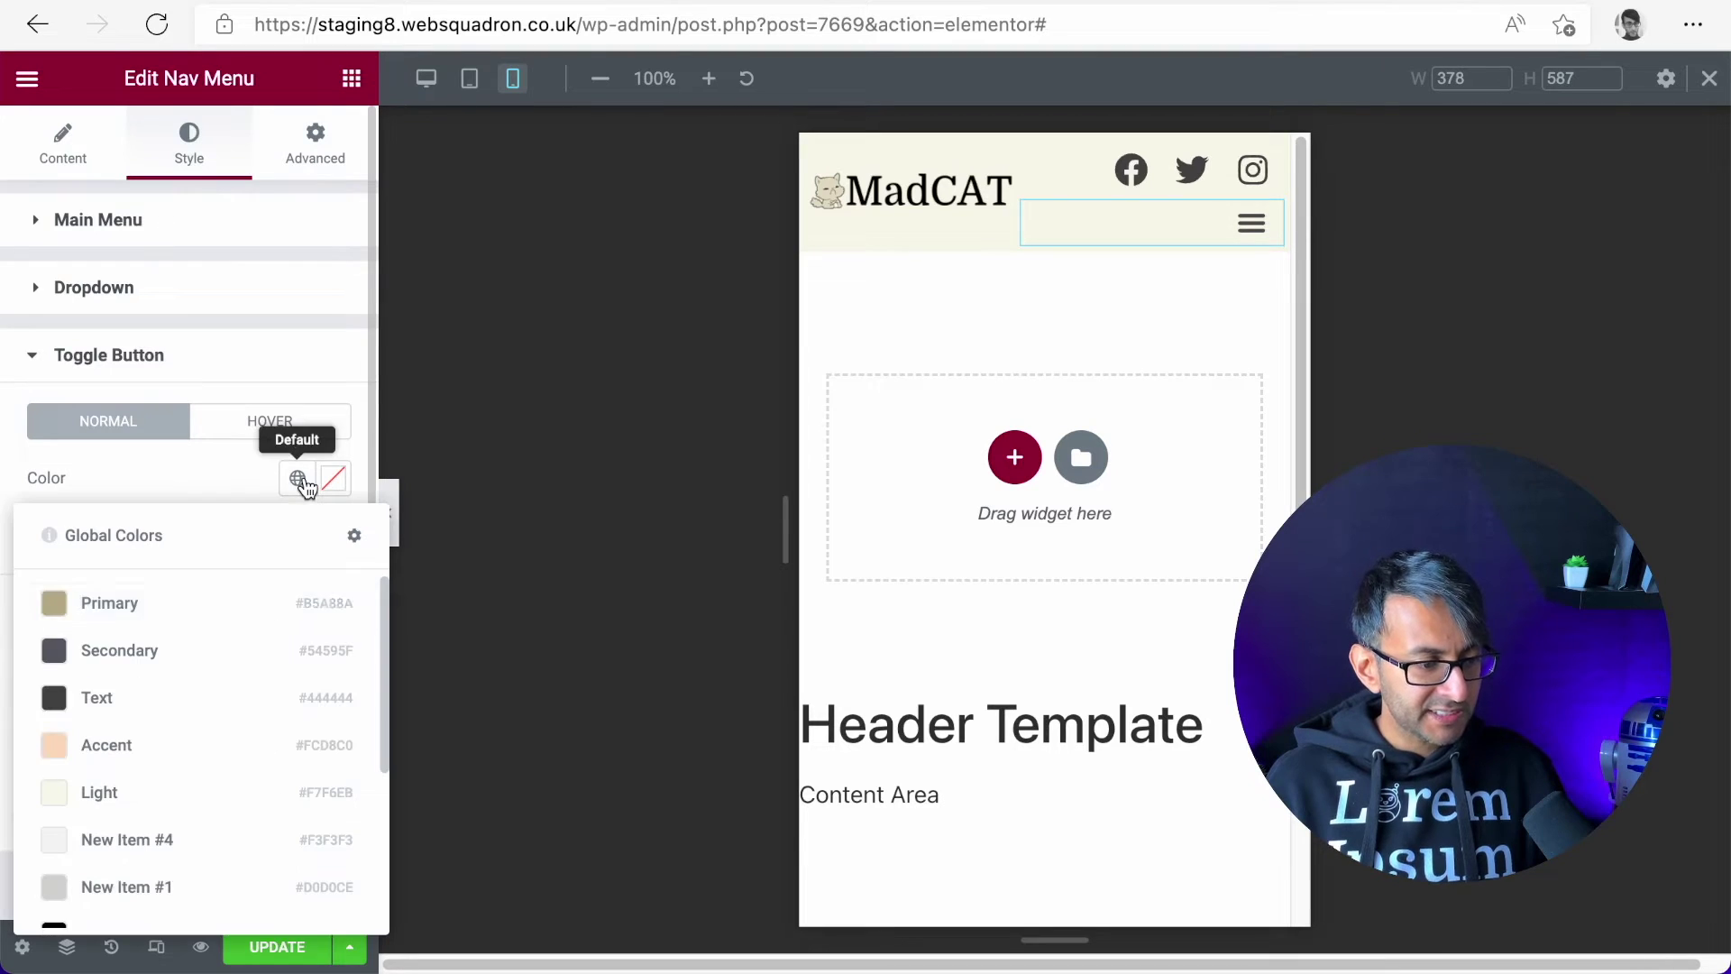
click(154, 696)
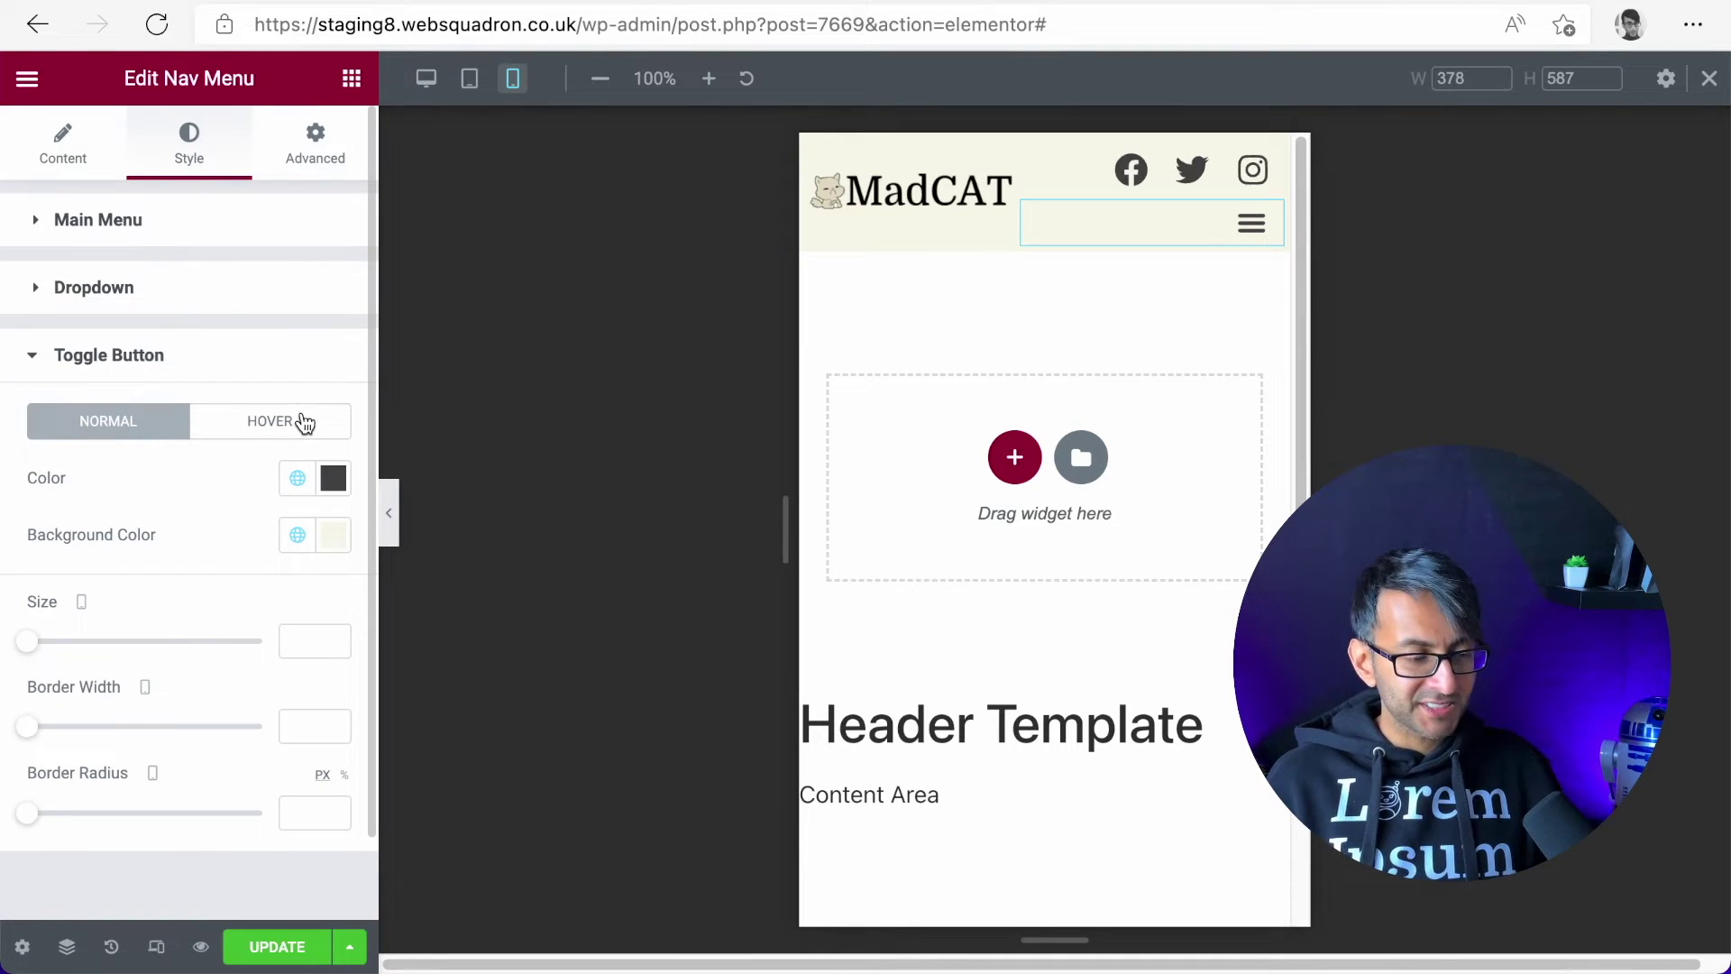
Give the toggle button's hover state the global Text color and a Light background, and update the template
click(305, 422)
click(298, 478)
click(140, 699)
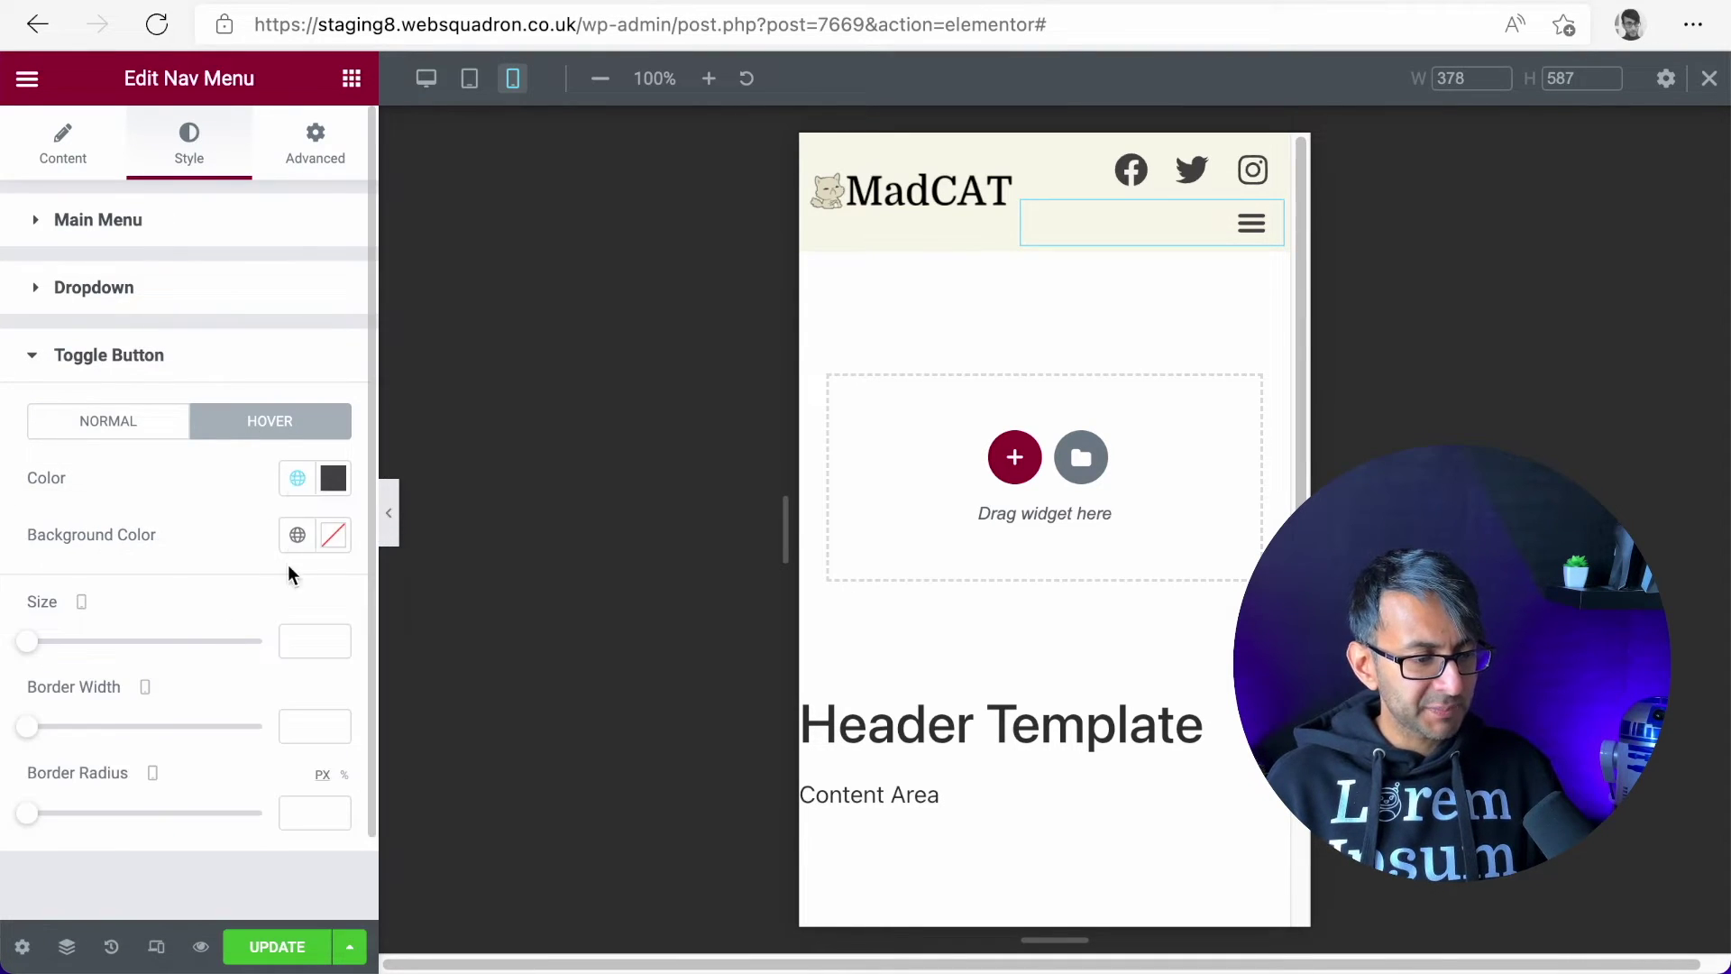
click(297, 535)
click(113, 387)
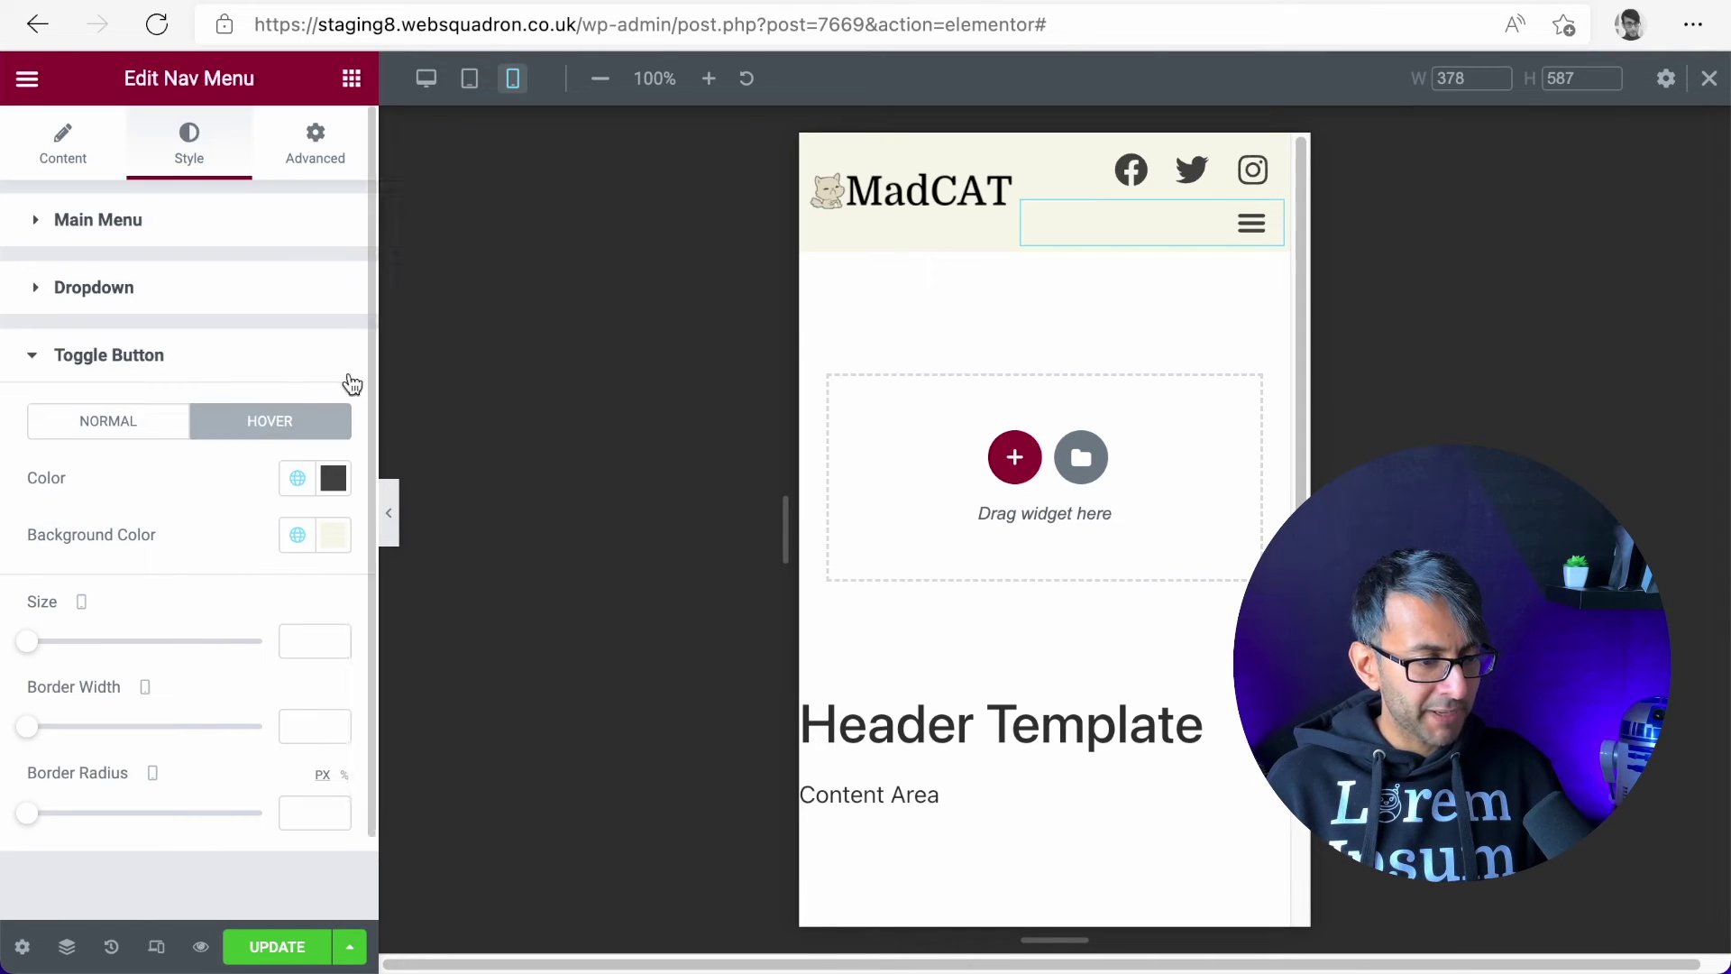
click(293, 947)
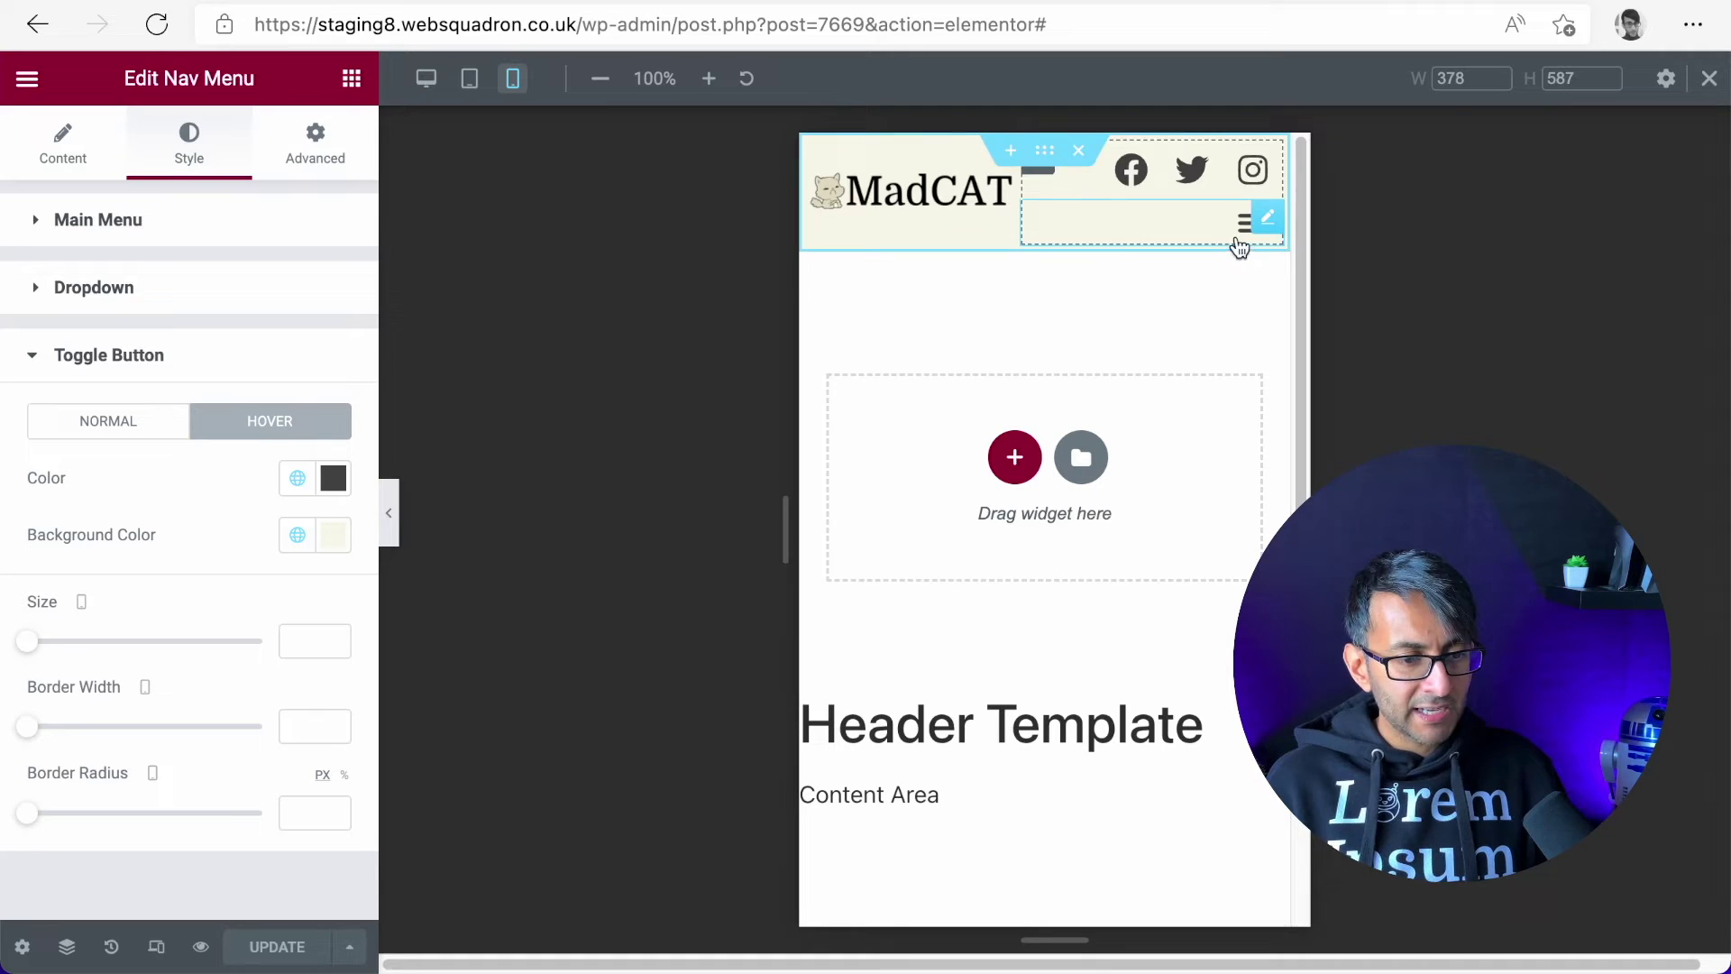
Set the dropdown's vertical padding to 22, update the template and view the header without the editing panel
click(98, 286)
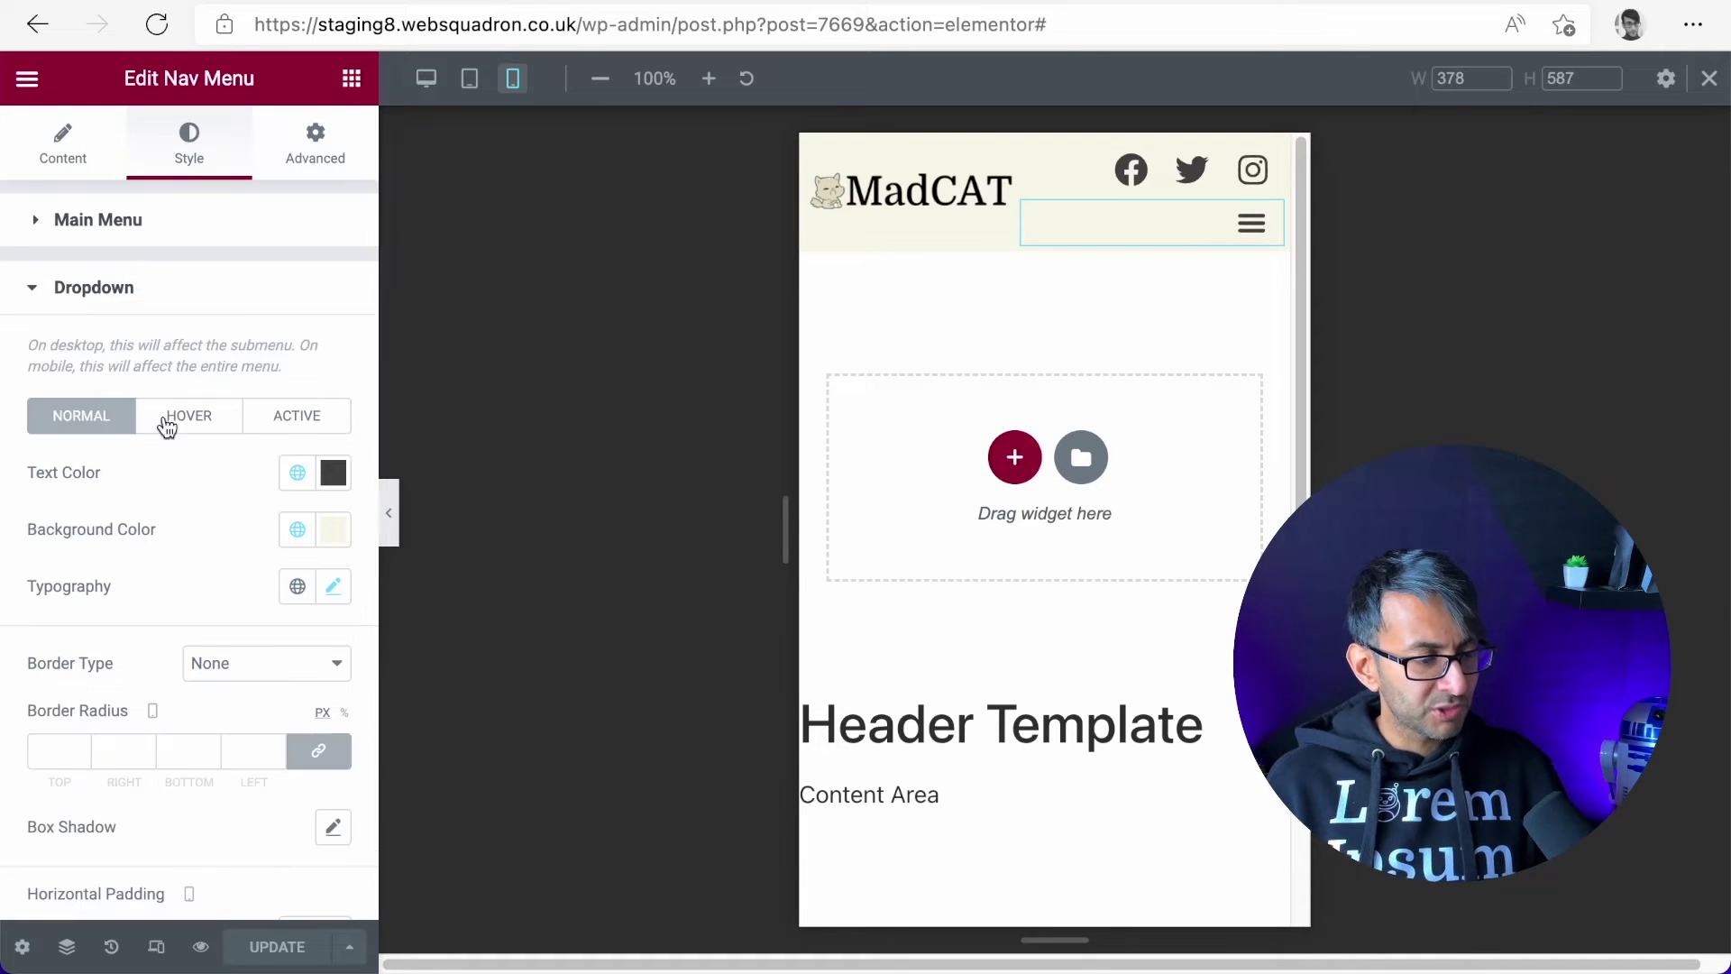
click(165, 226)
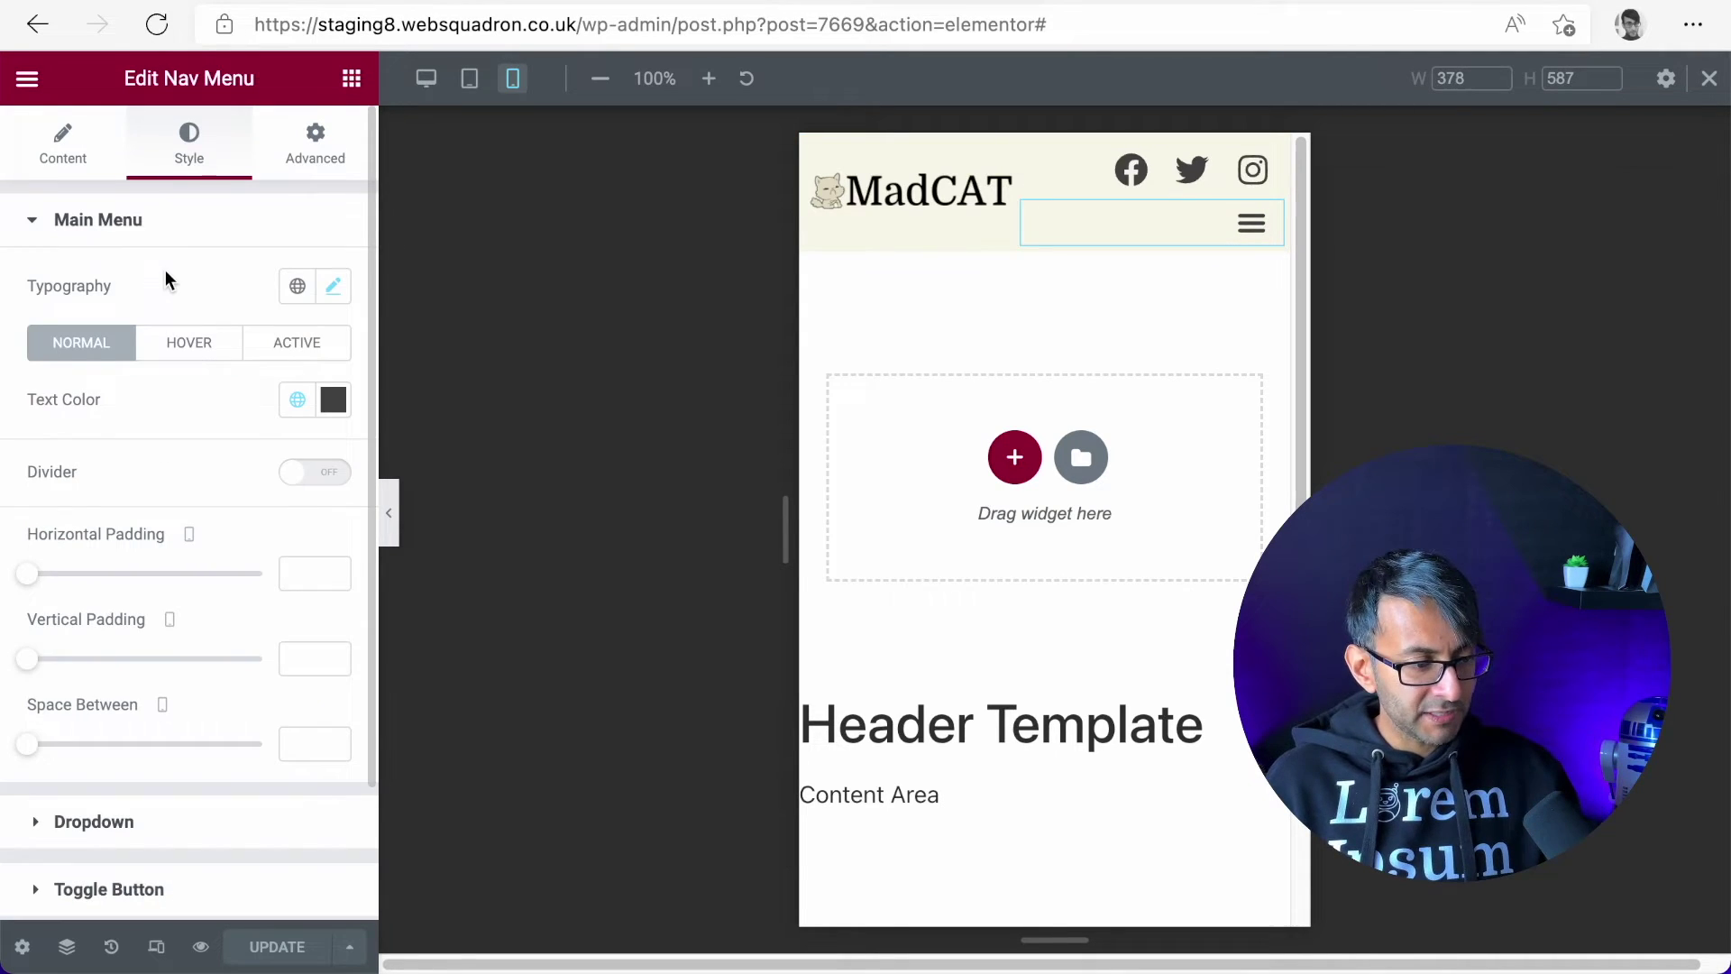
click(158, 220)
click(162, 304)
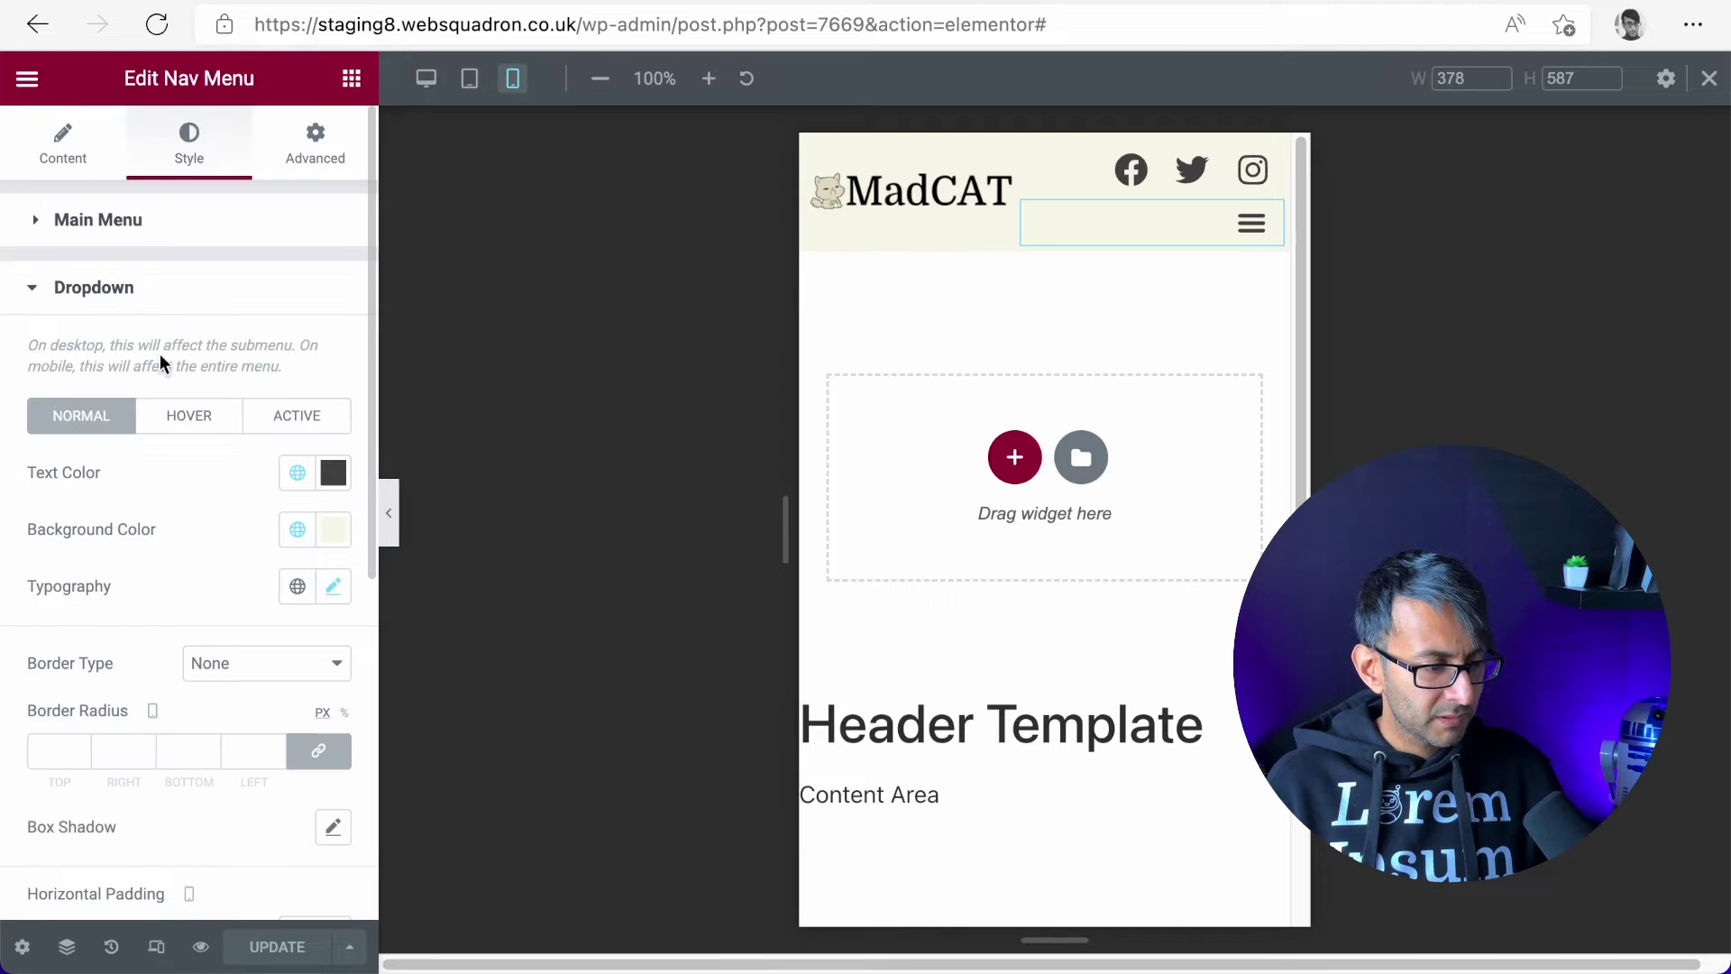
scroll(186, 641, down, 3)
scroll(181, 672, up, 2)
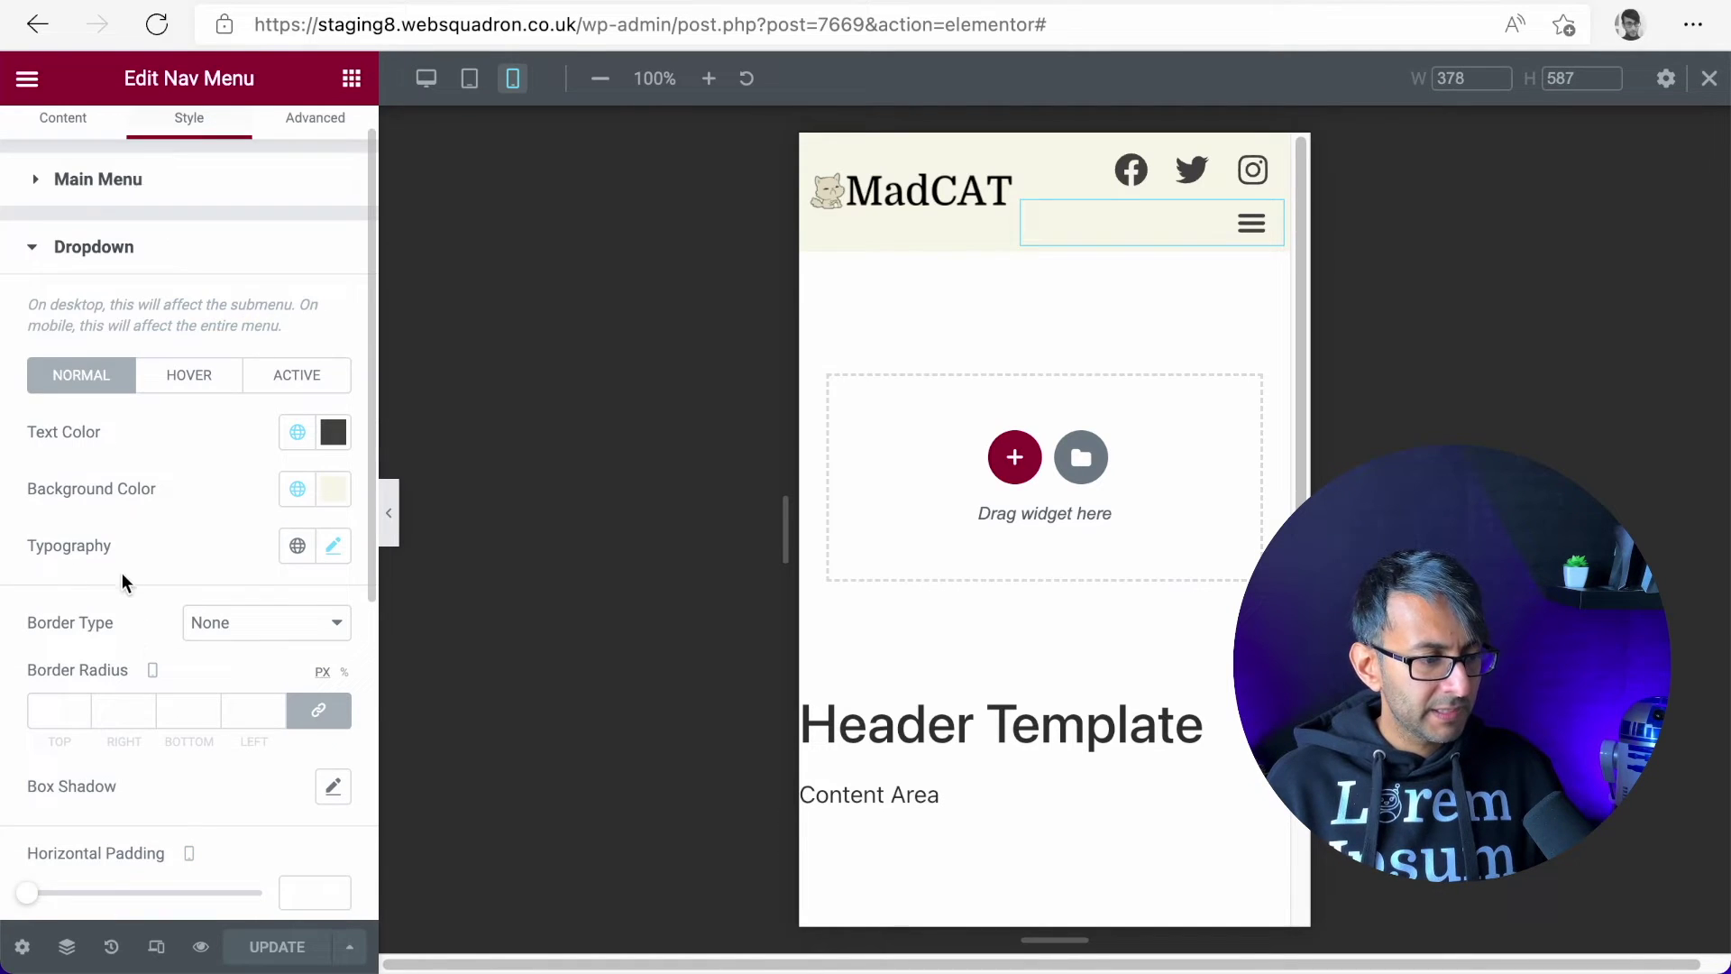
scroll(126, 685, down, 3)
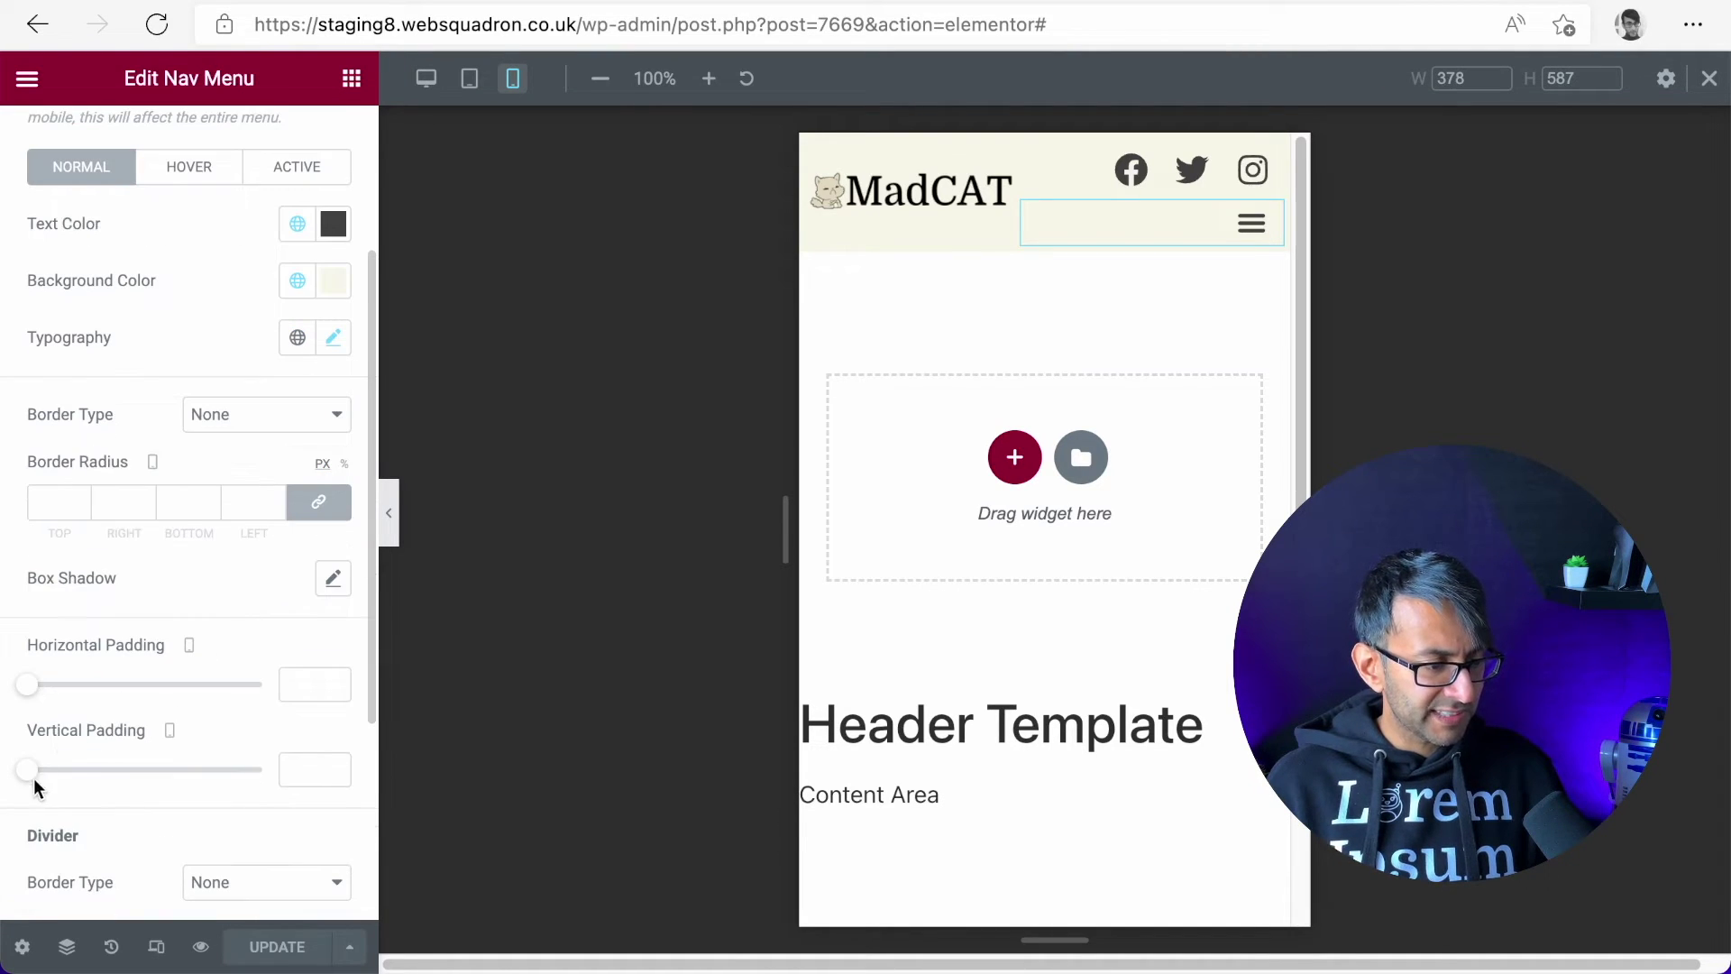
drag(27, 771, 49, 771)
drag(302, 769, 258, 772)
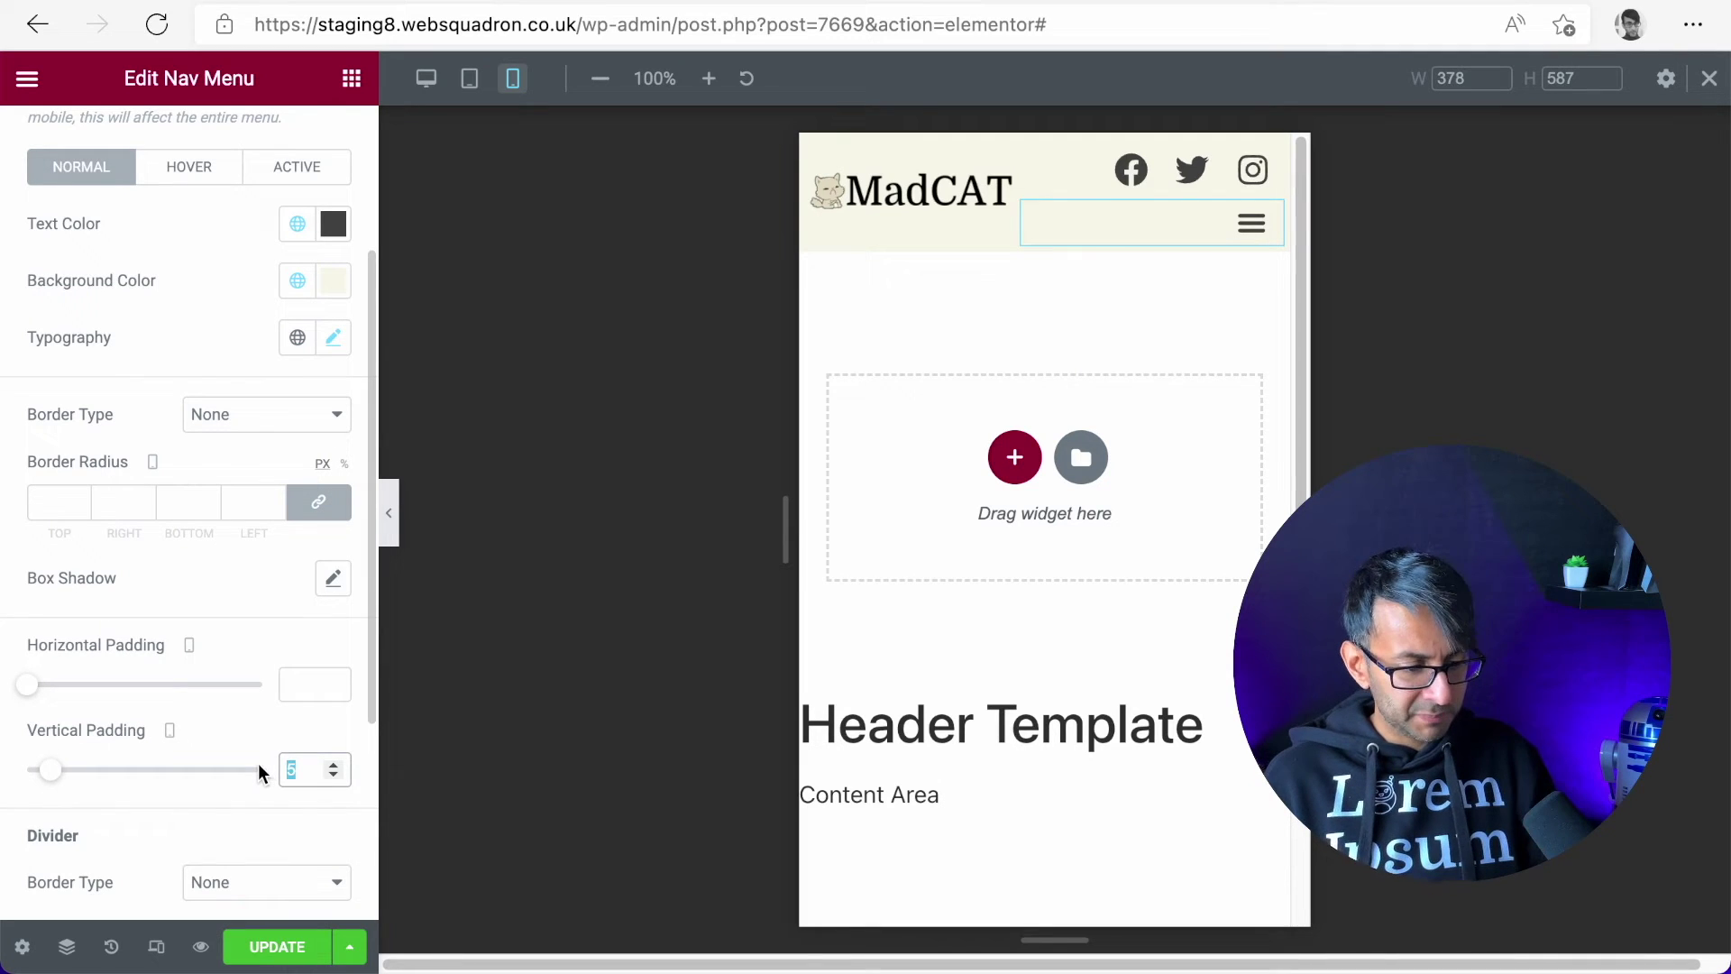
text(22)
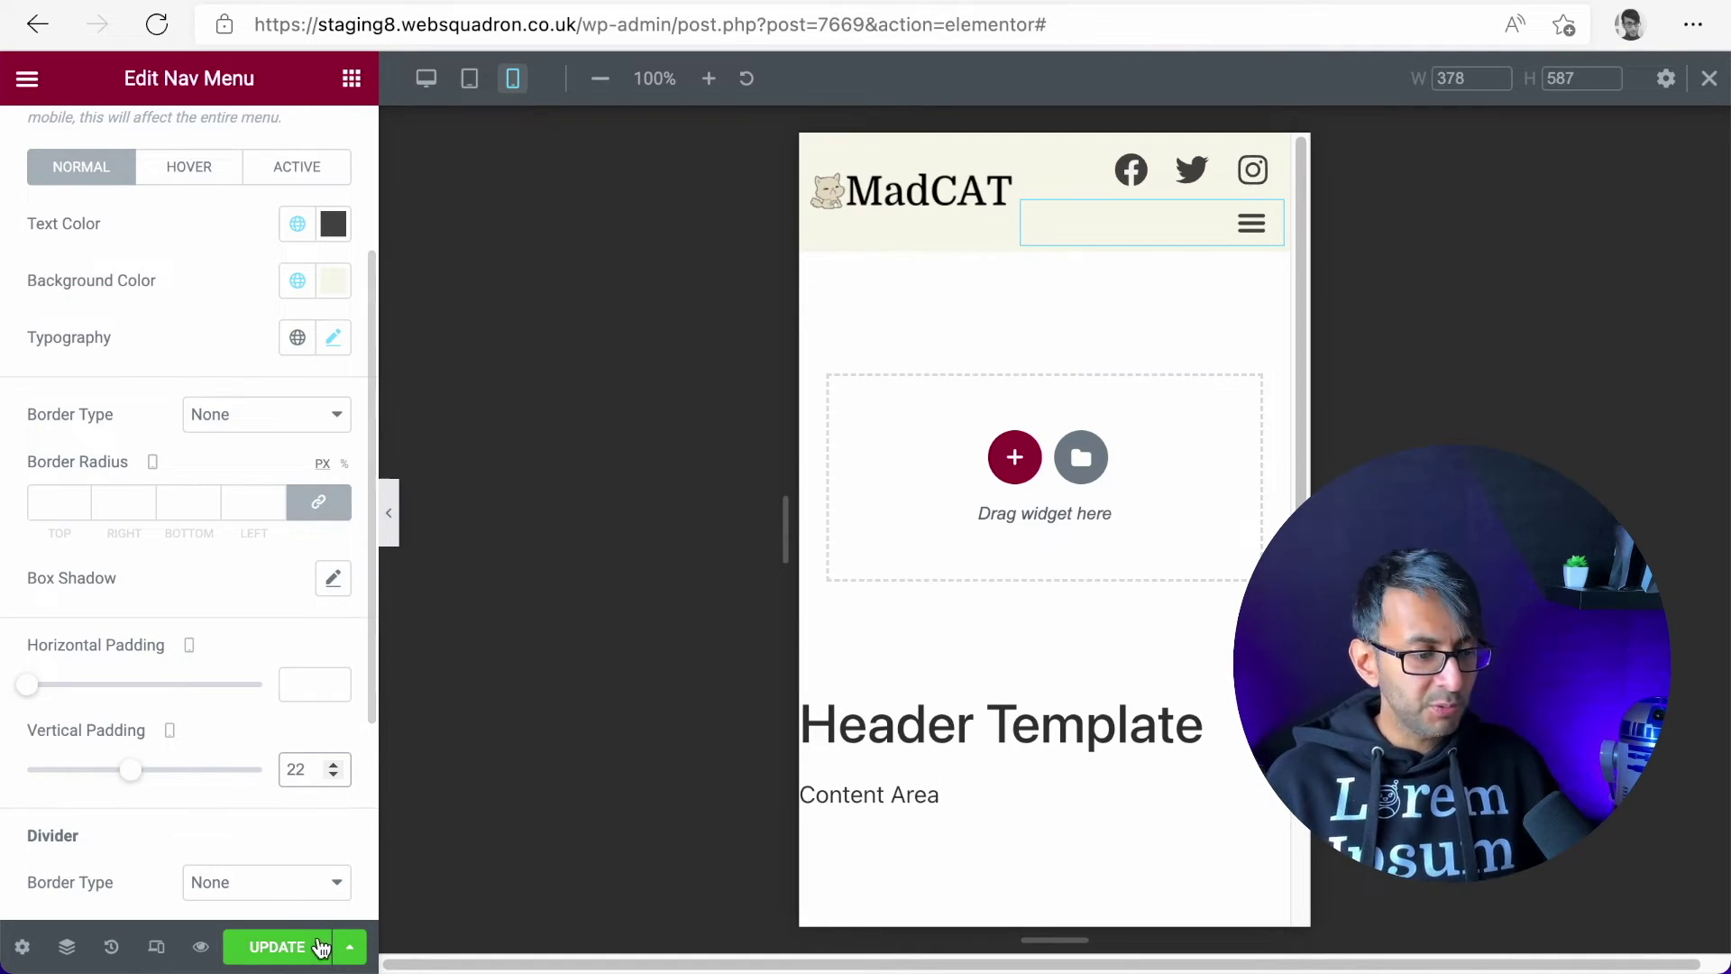
click(291, 949)
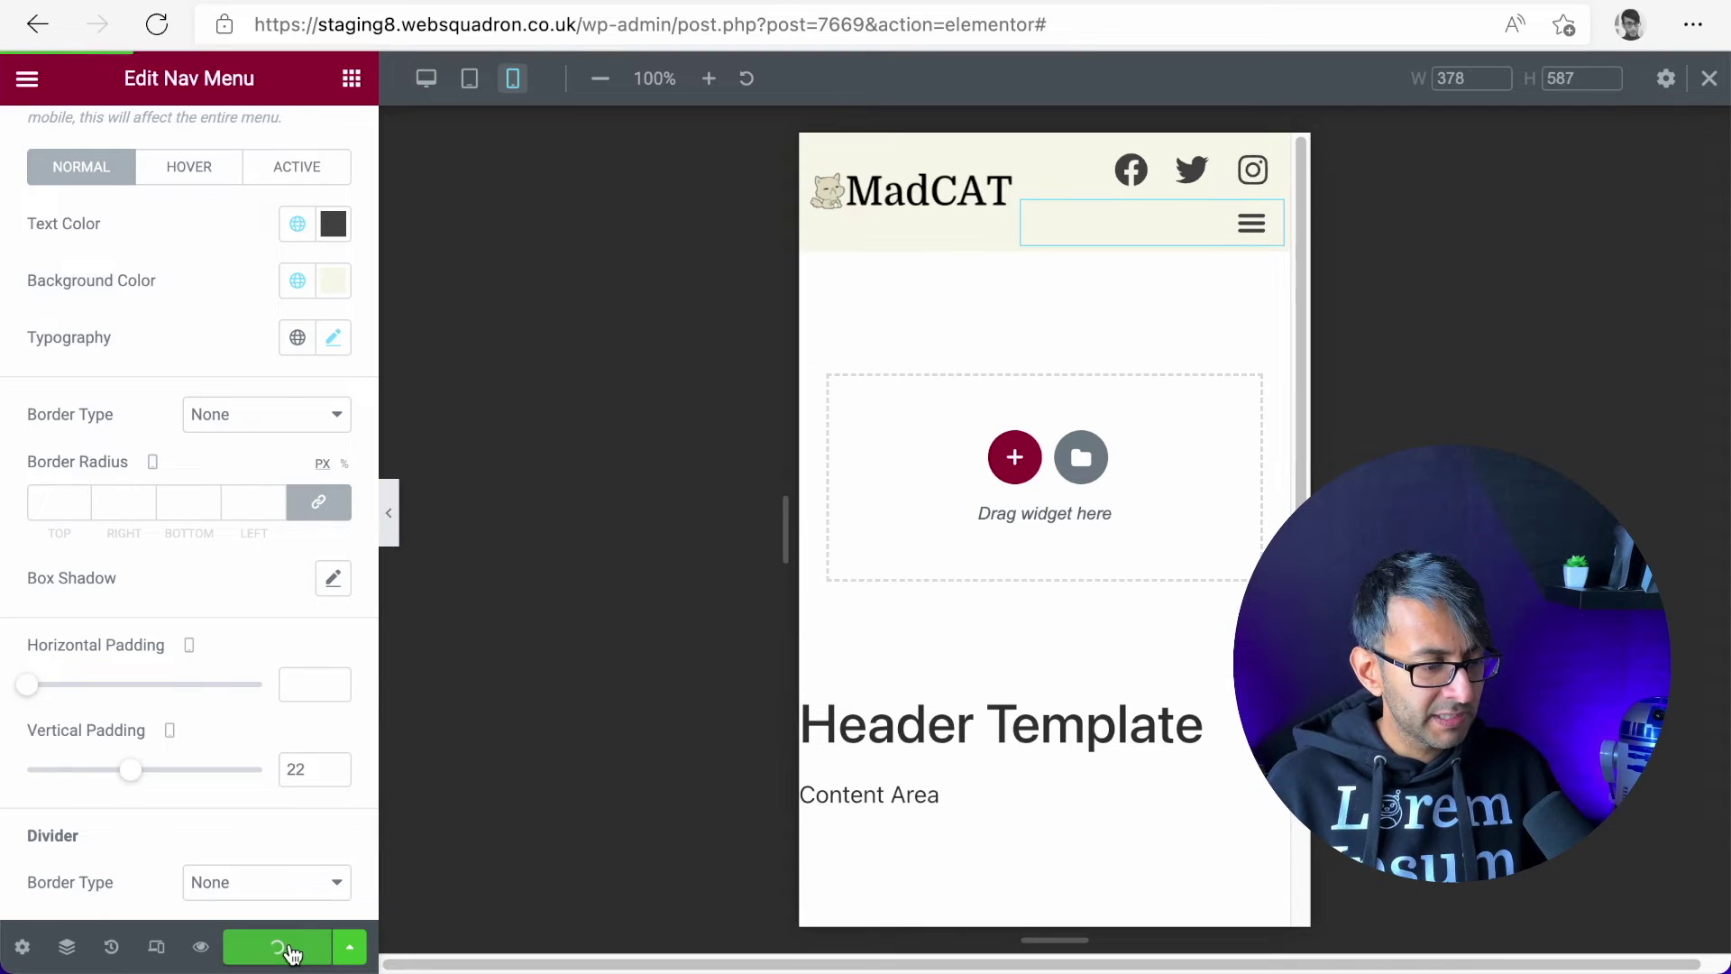
click(397, 537)
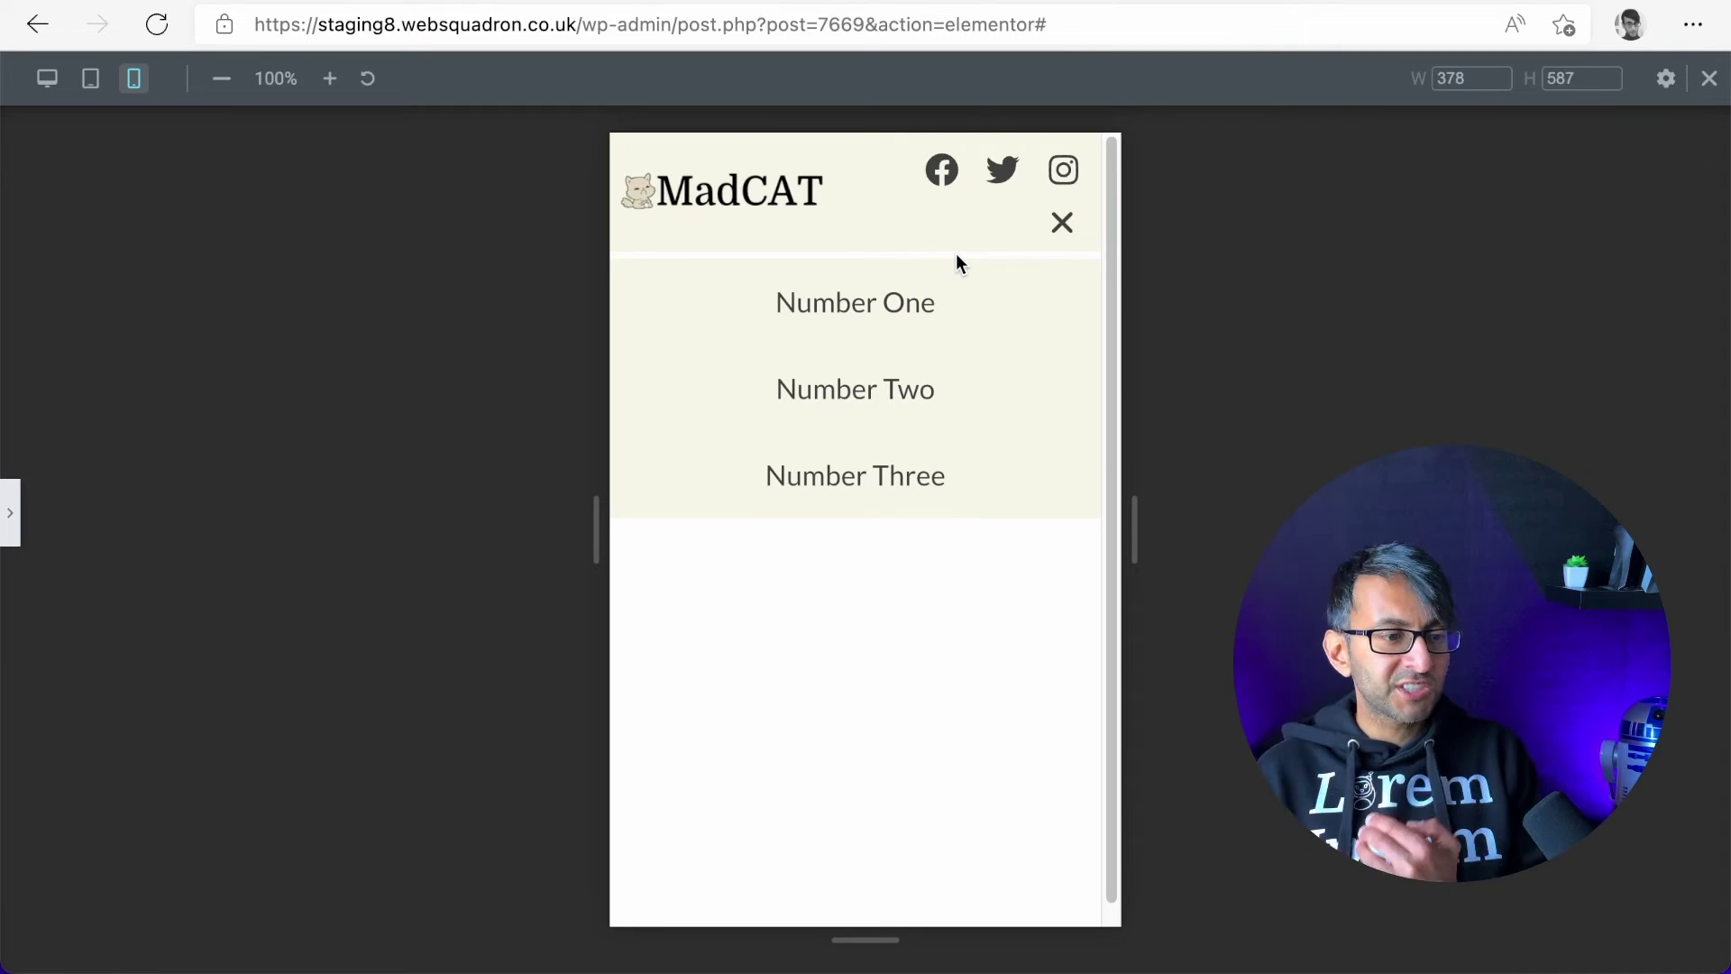
Set the dropdown's distance to 0 so it sits directly under the header, and update the template
click(10, 512)
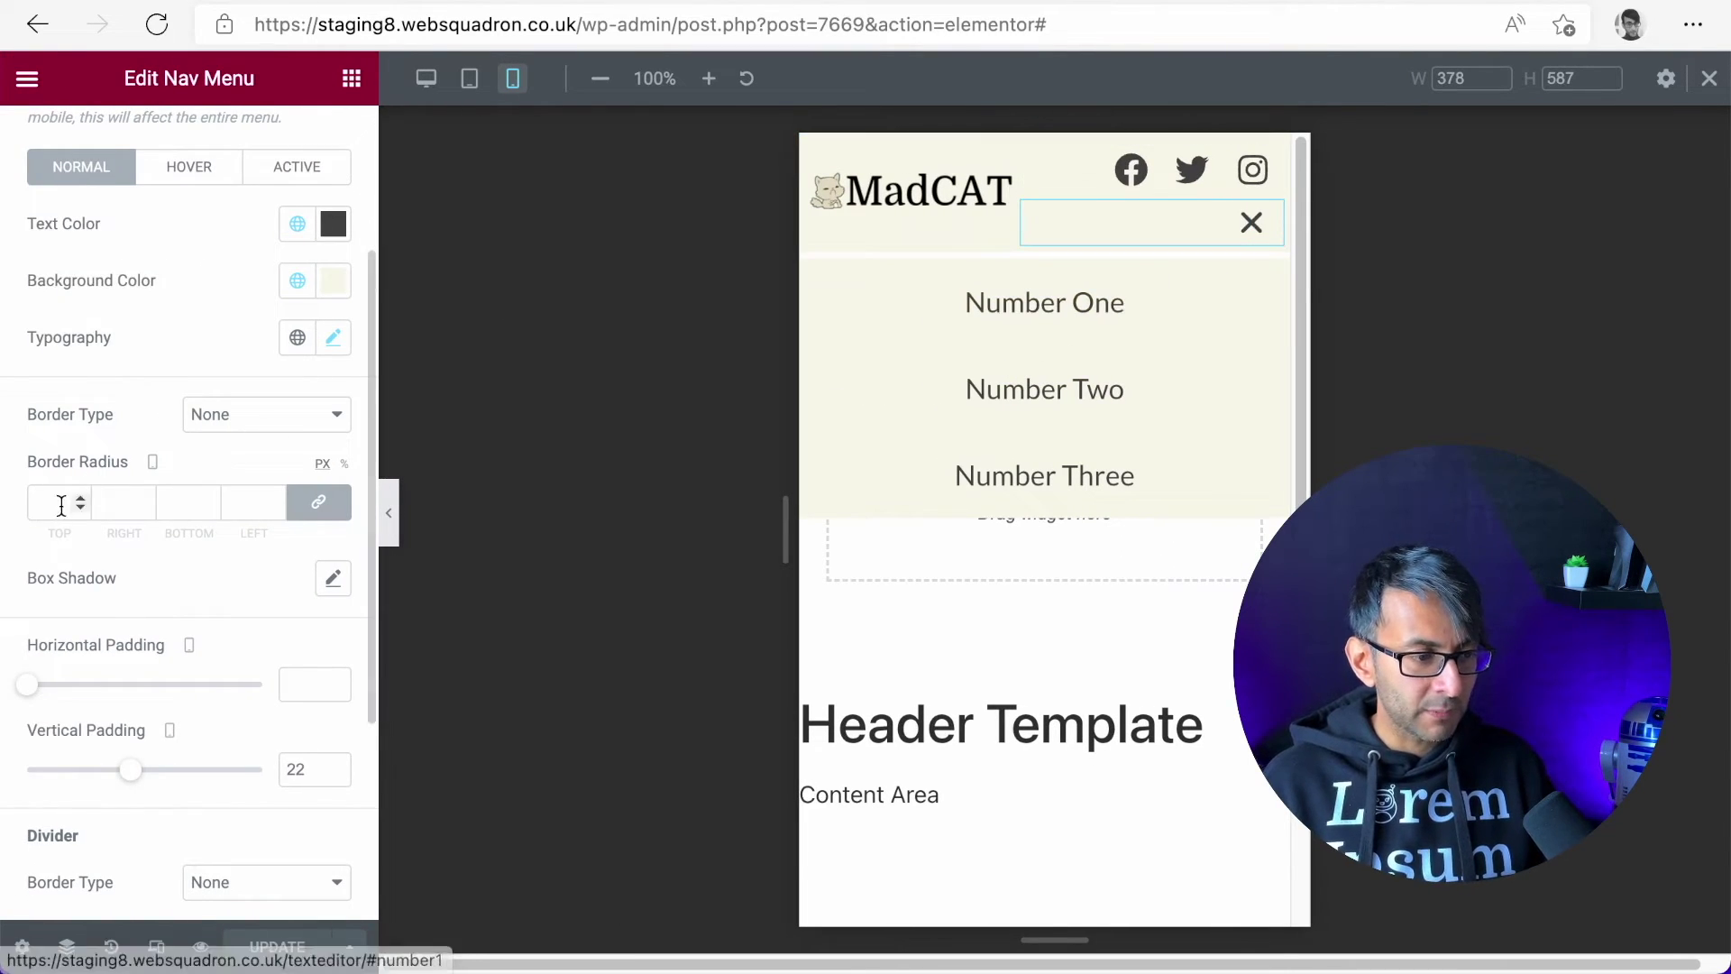
scroll(149, 668, down, 3)
scroll(150, 386, up, 6)
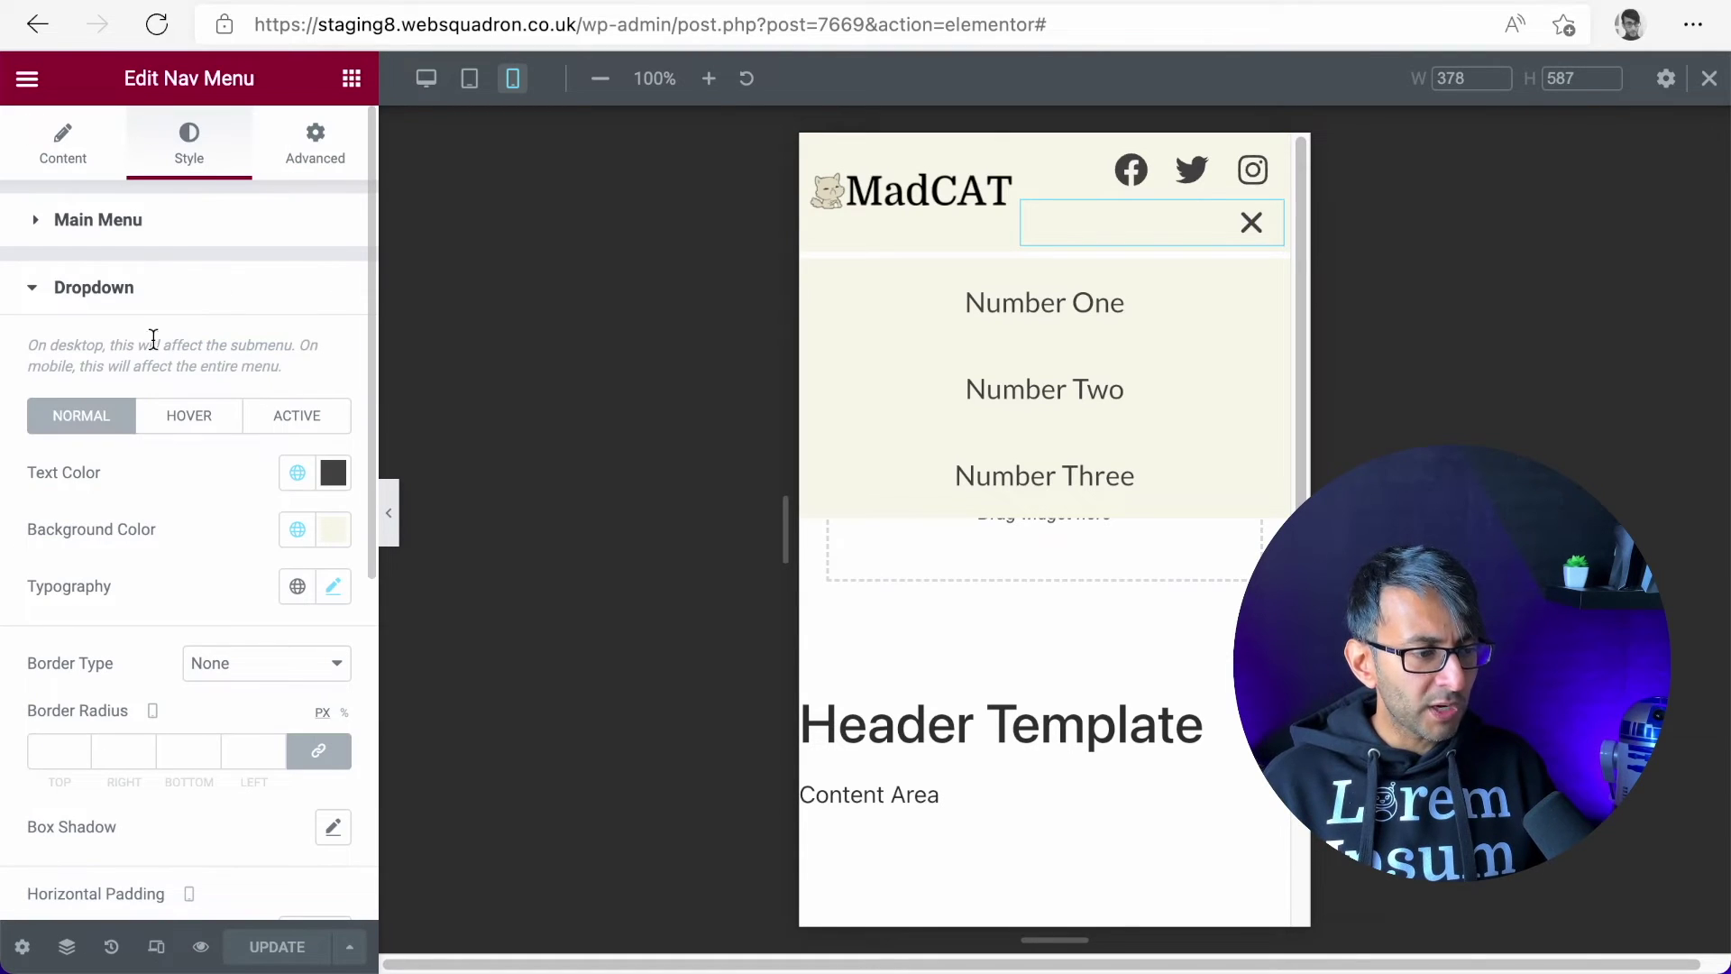
scroll(169, 430, down, 7)
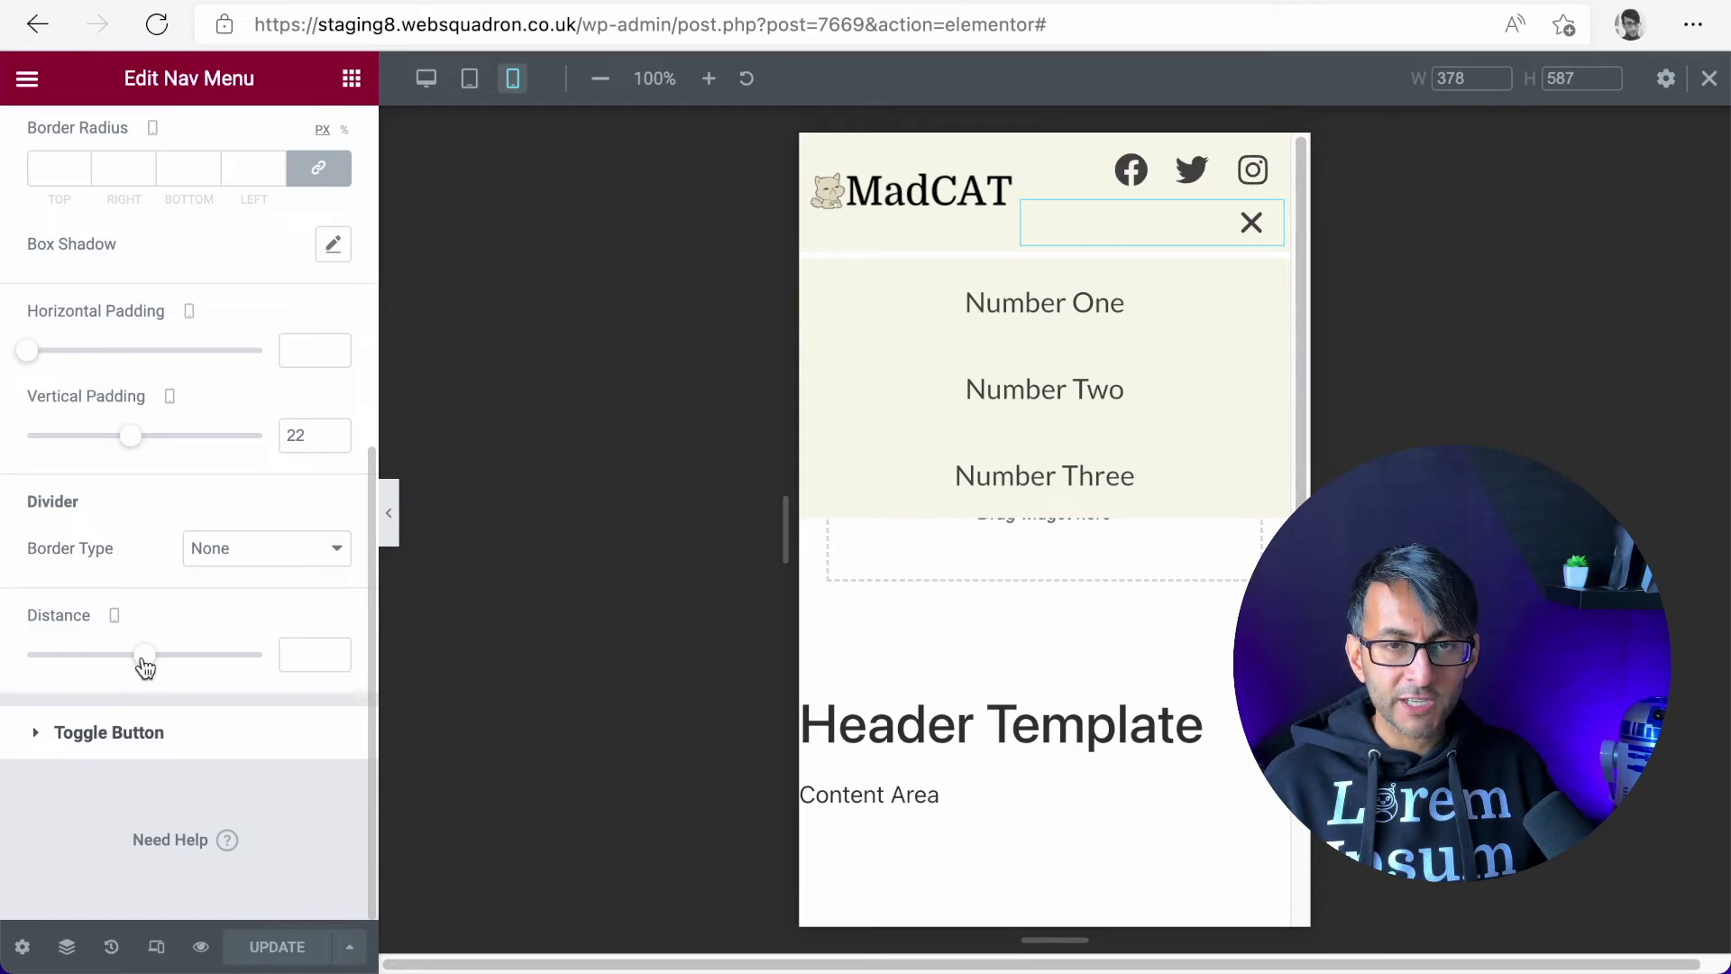
mouse_move(147, 665)
mouse_down()
mouse_move(204, 665)
mouse_move(18, 671)
mouse_move(145, 668)
mouse_up()
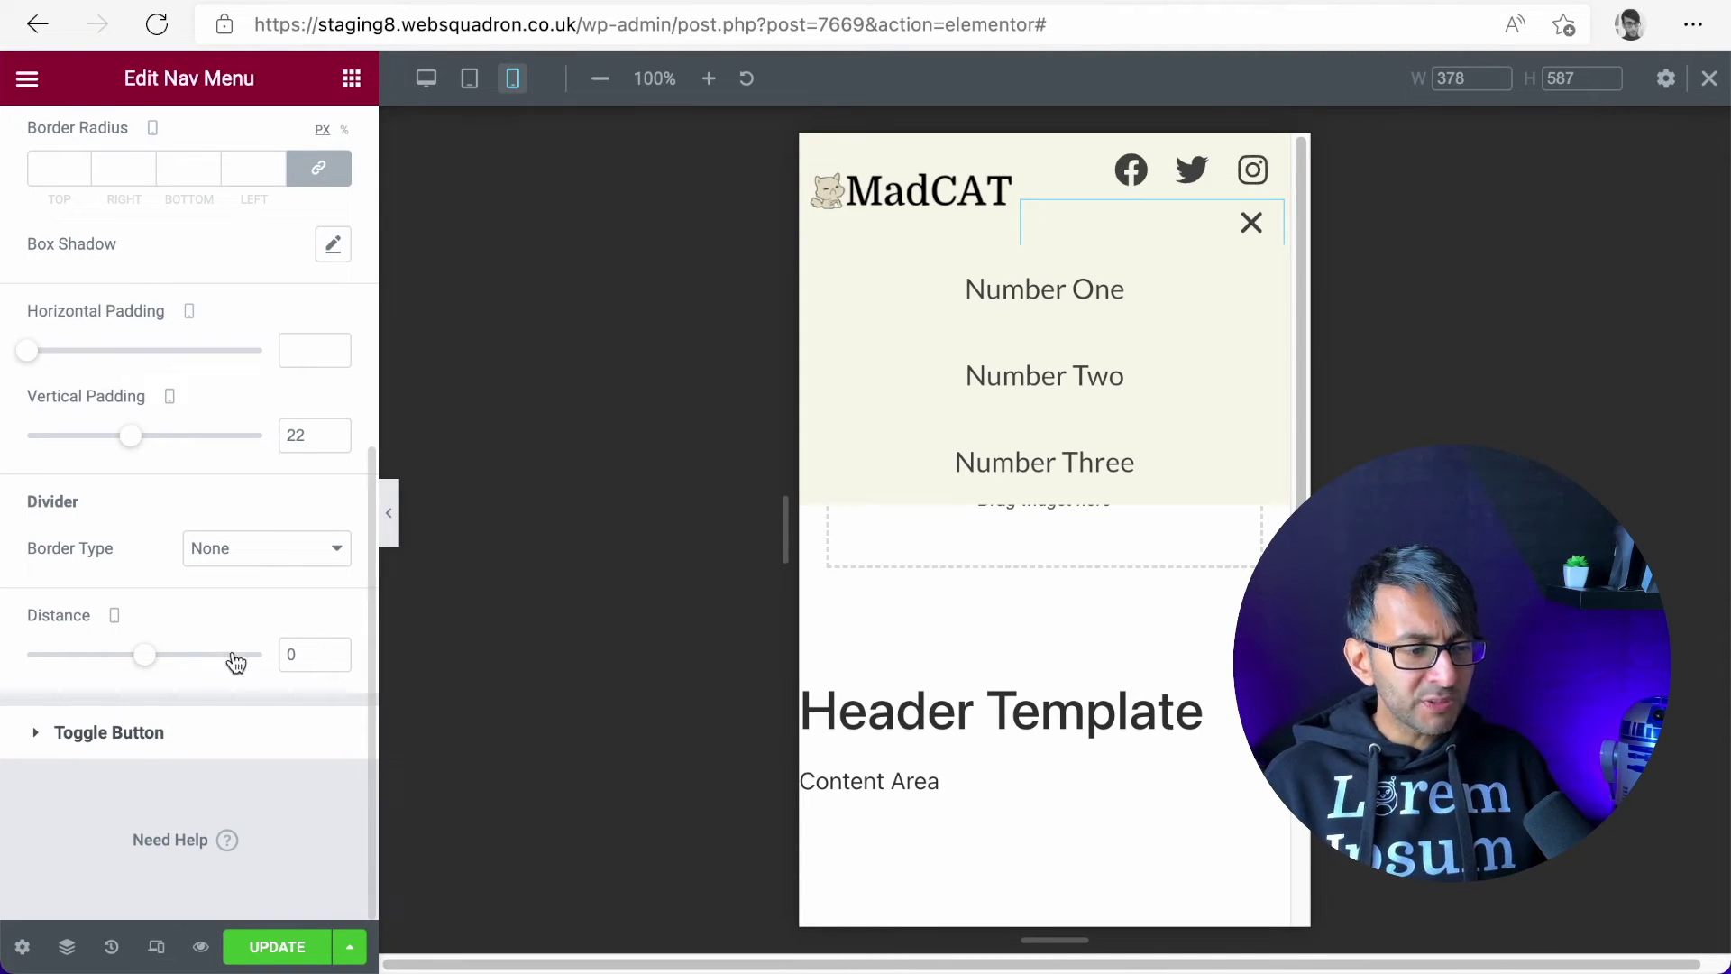
click(286, 655)
key(BackSpace)
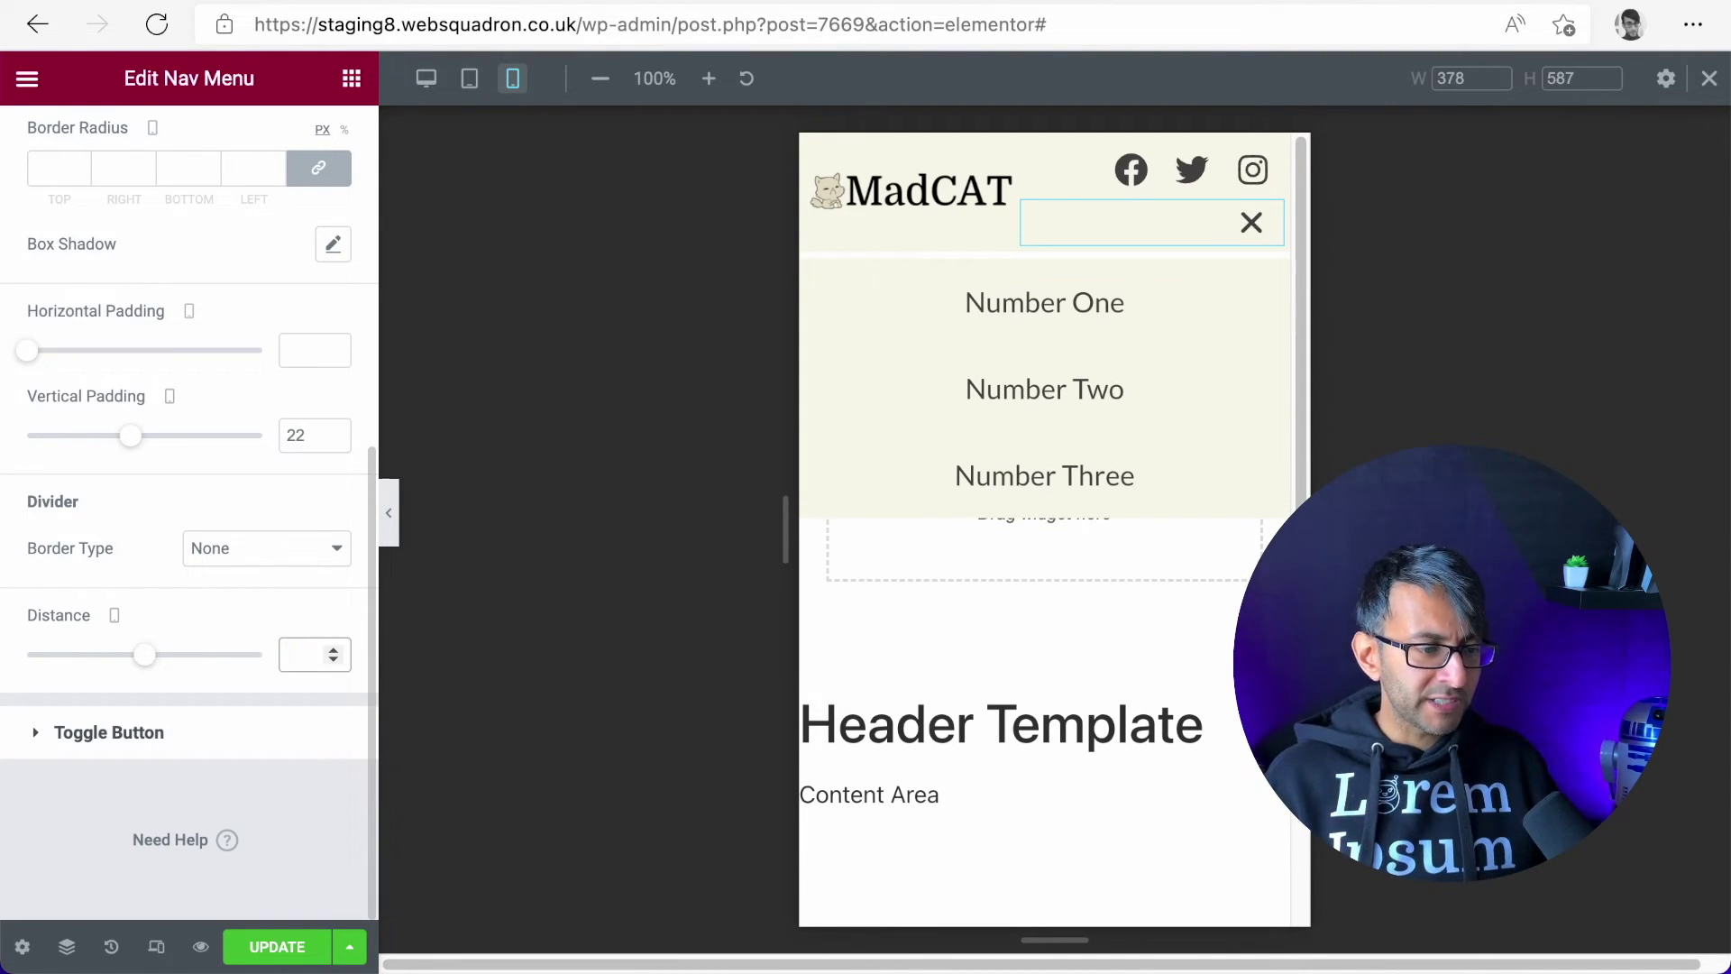
text(0)
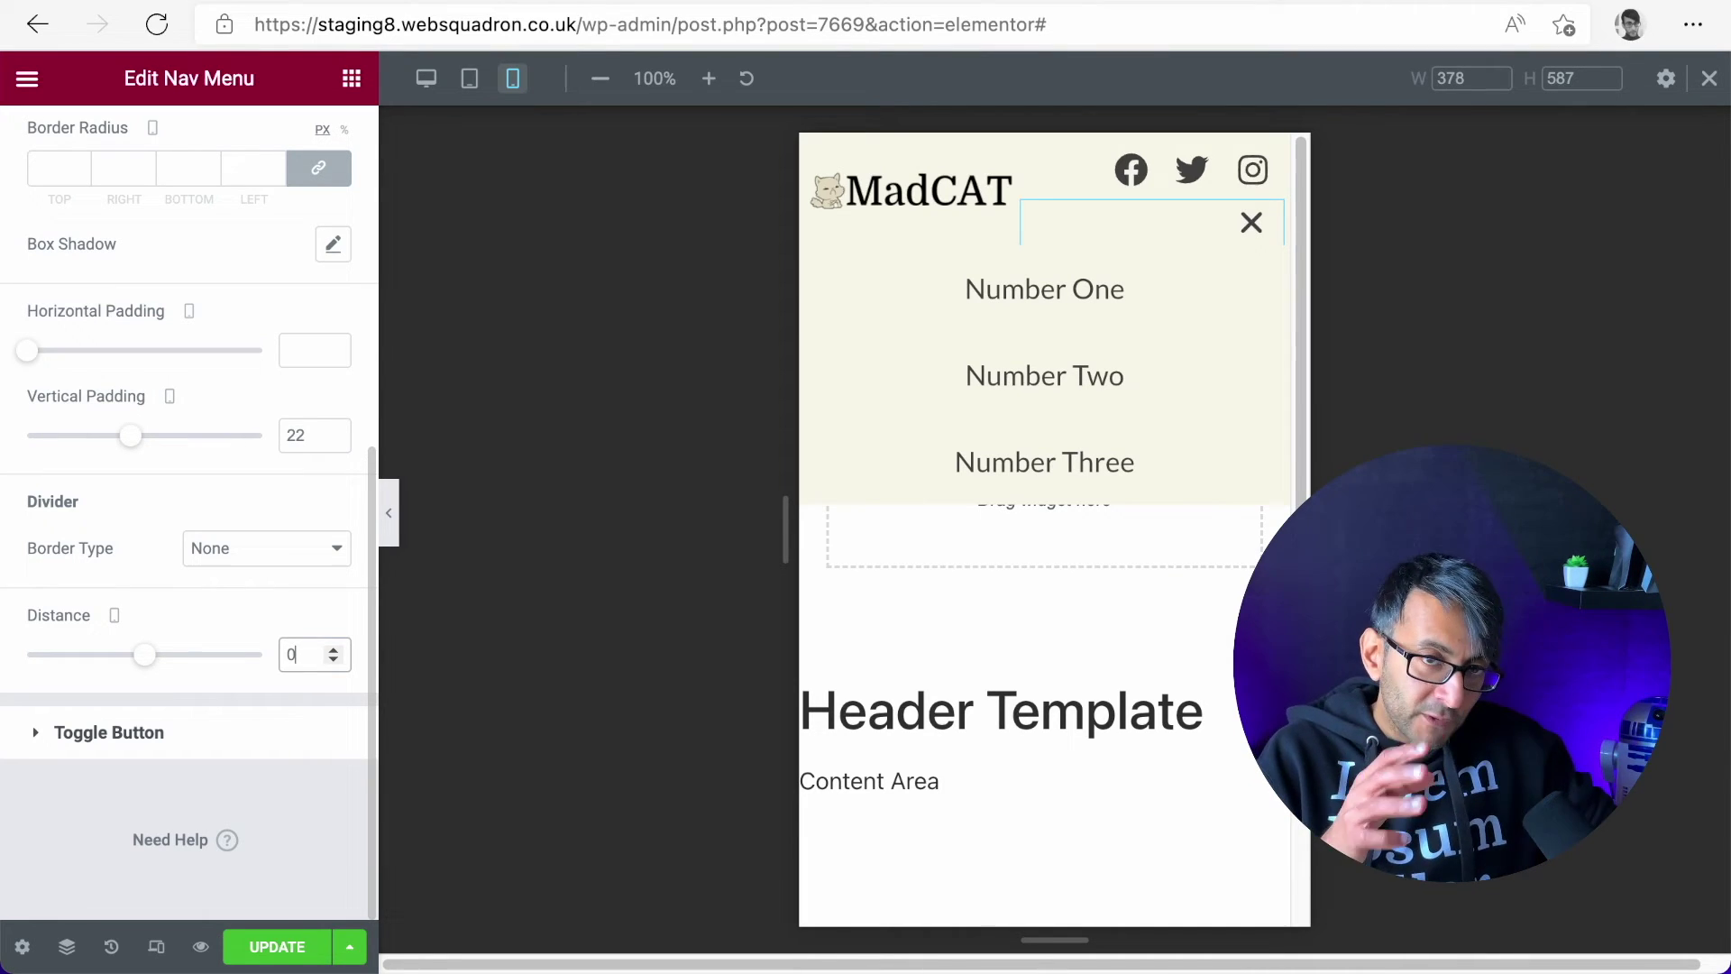
click(325, 942)
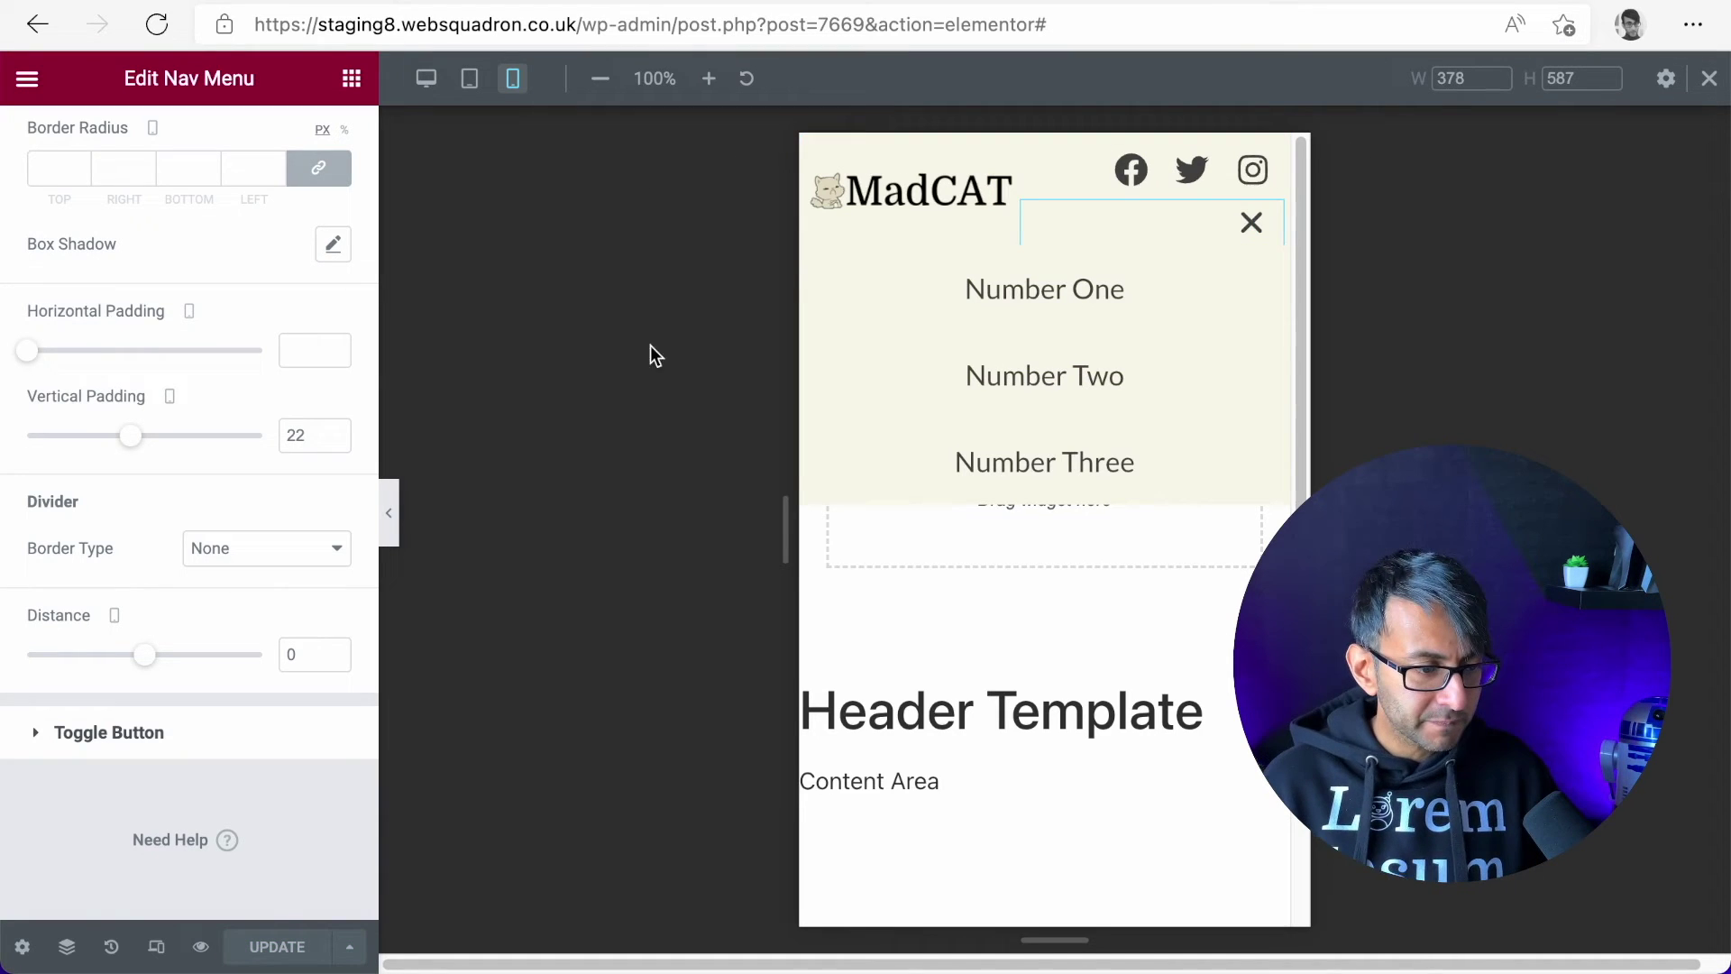
Preview the mobile header without the editing panel and collapse the expanded menu
click(386, 516)
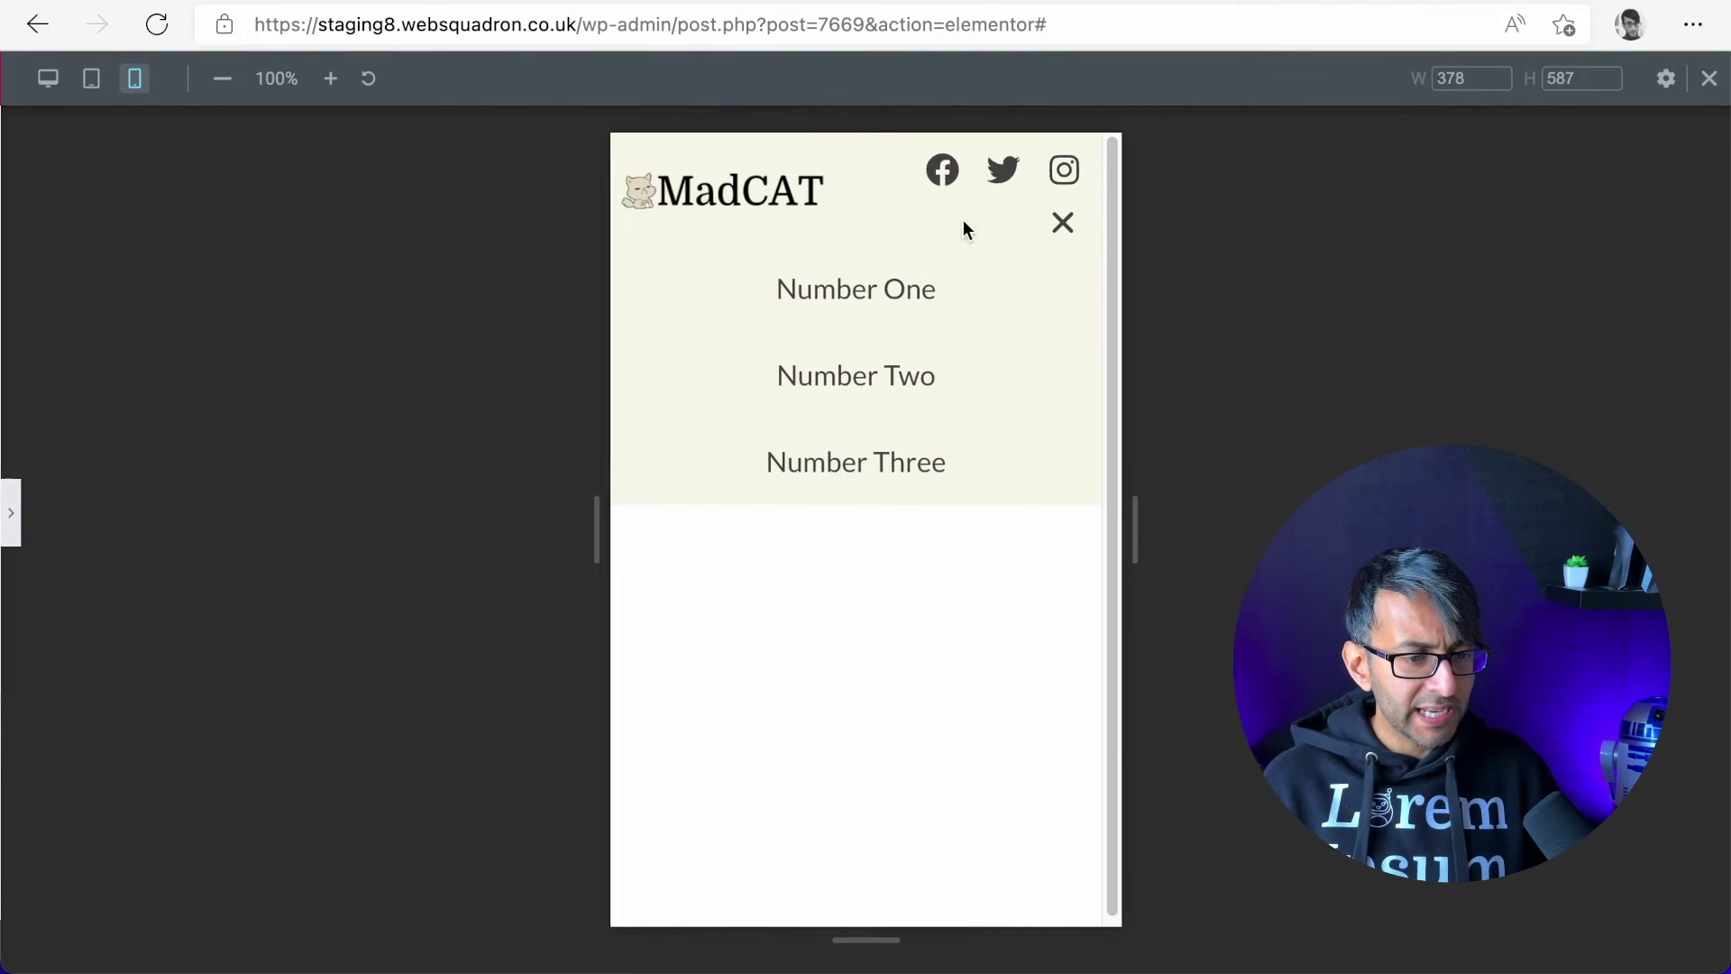
click(1061, 225)
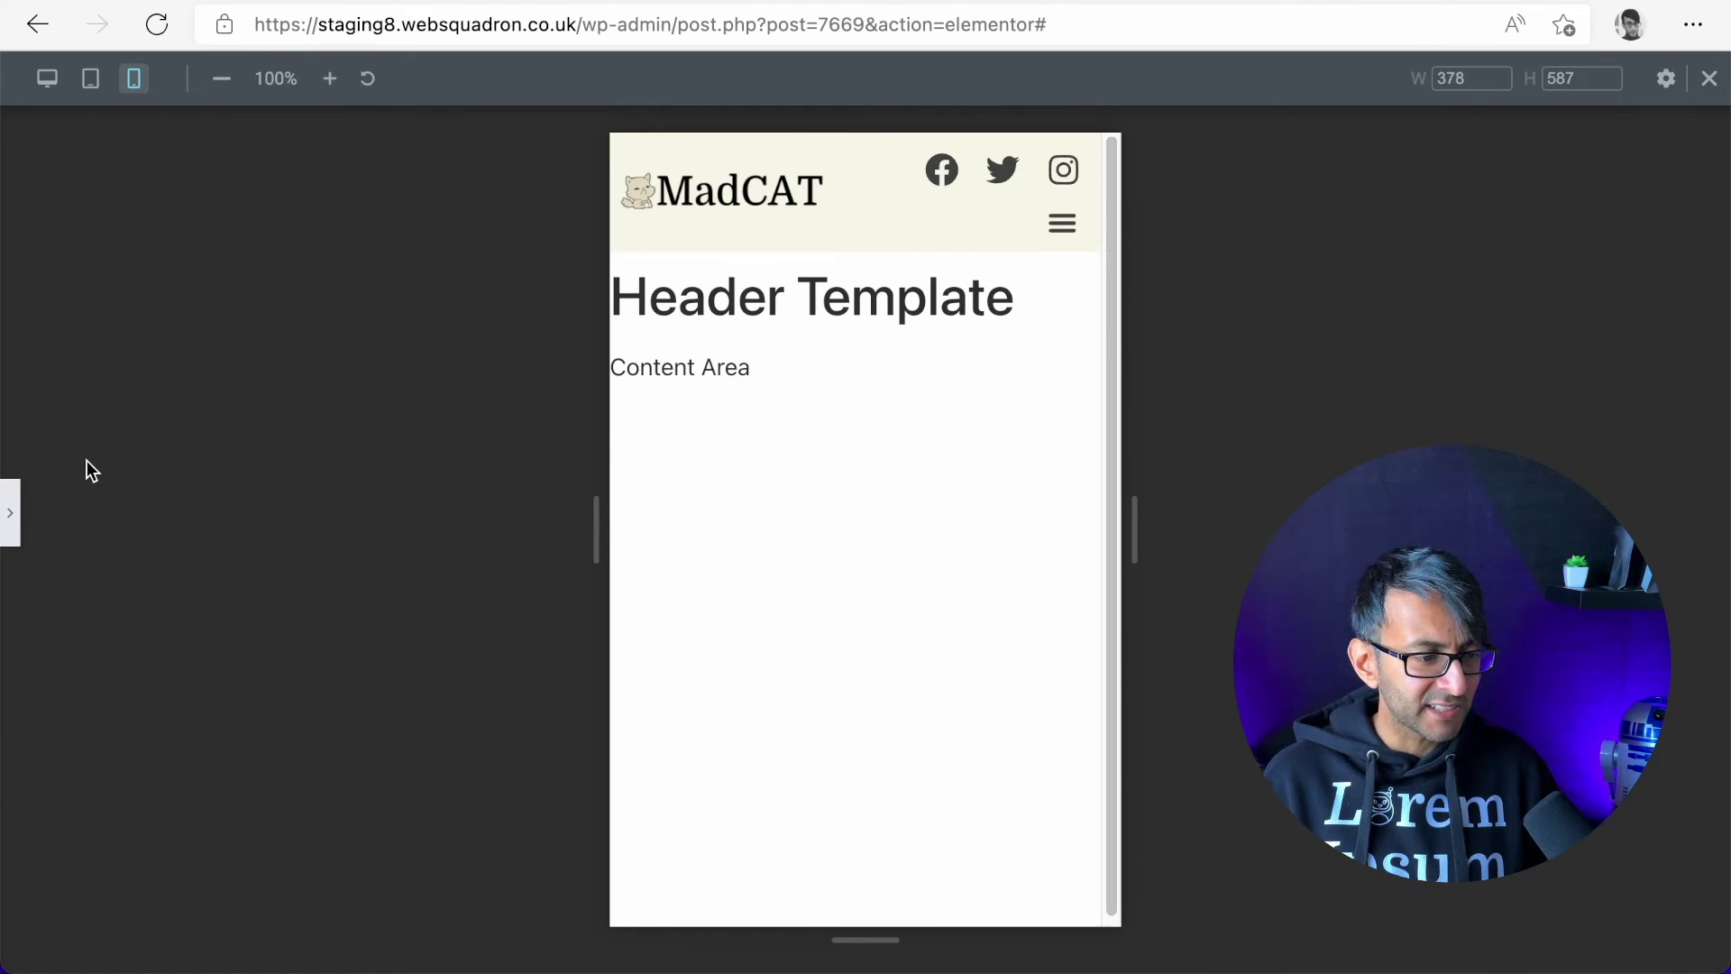
click(9, 512)
Set the mobile width of the social icons widget to Custom
drag(1297, 268, 1317, 172)
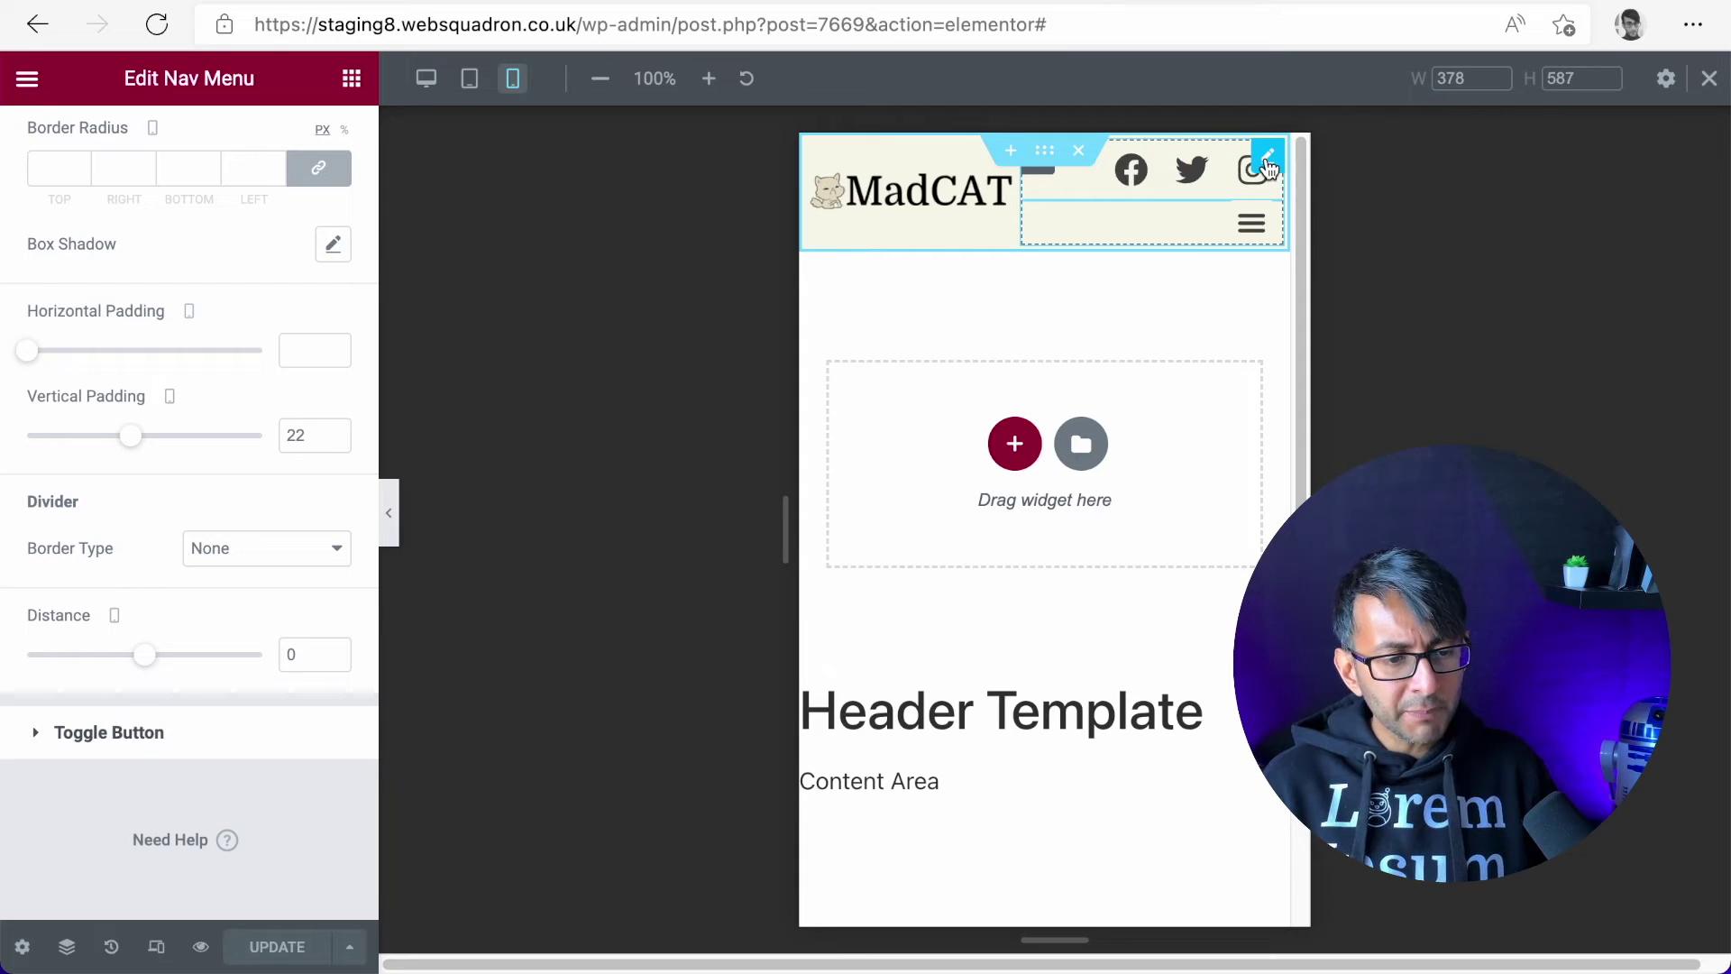
click(1267, 163)
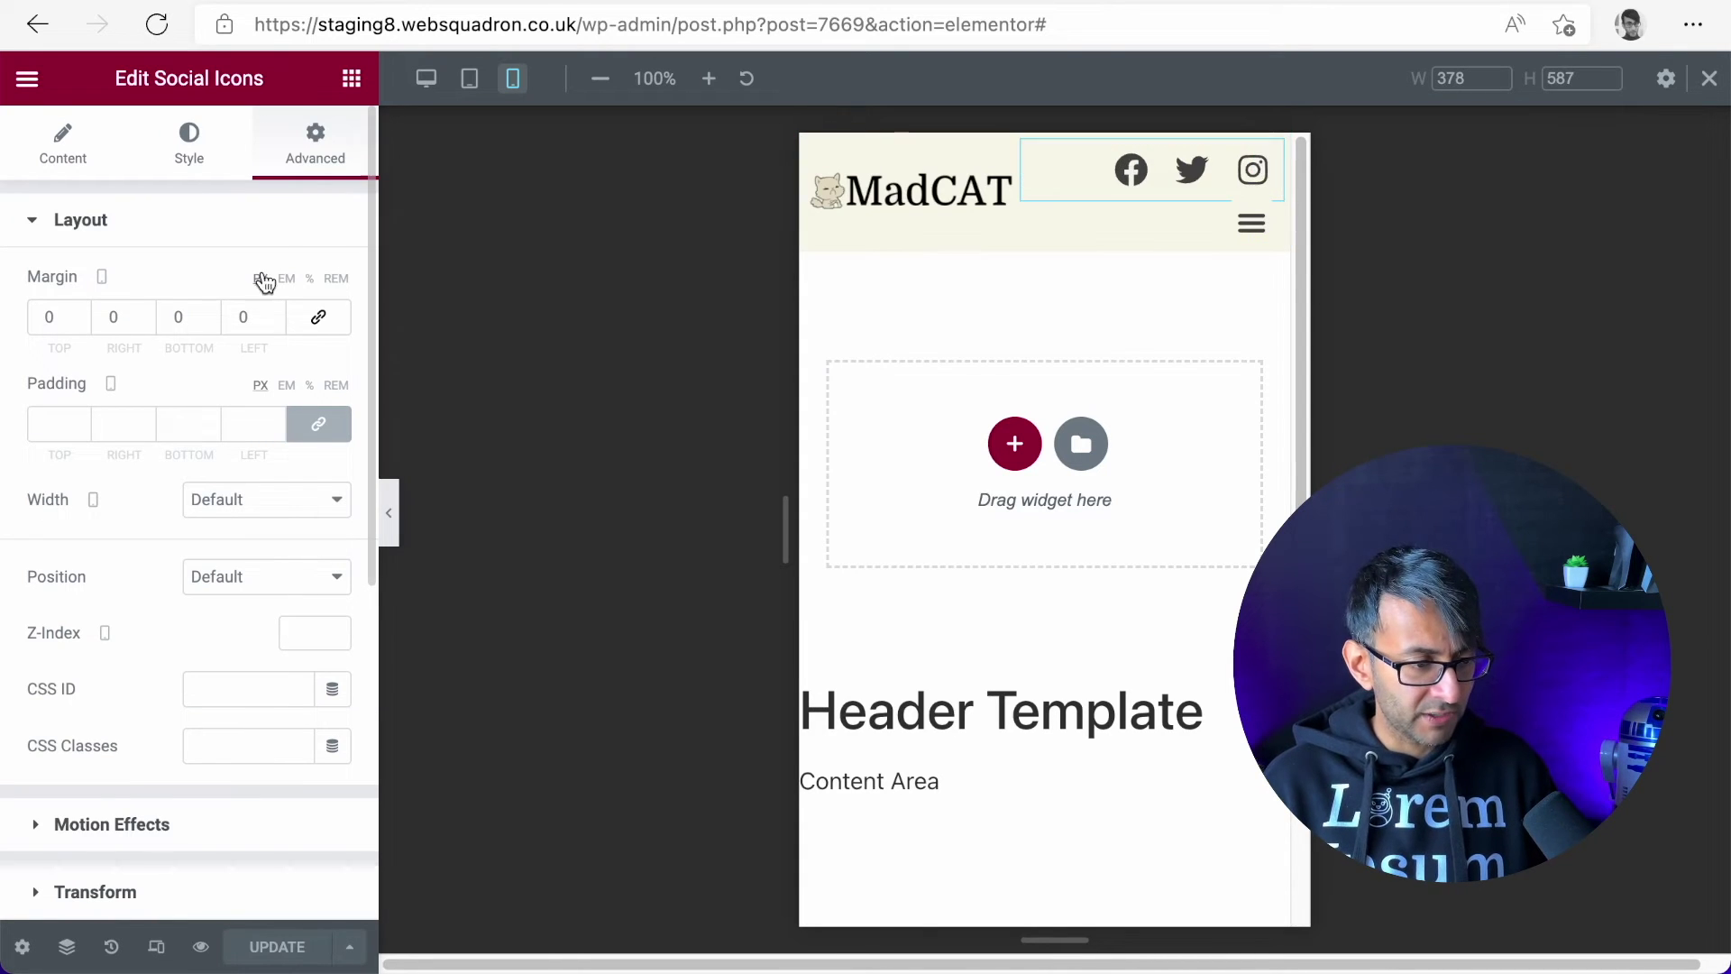
click(256, 503)
click(263, 580)
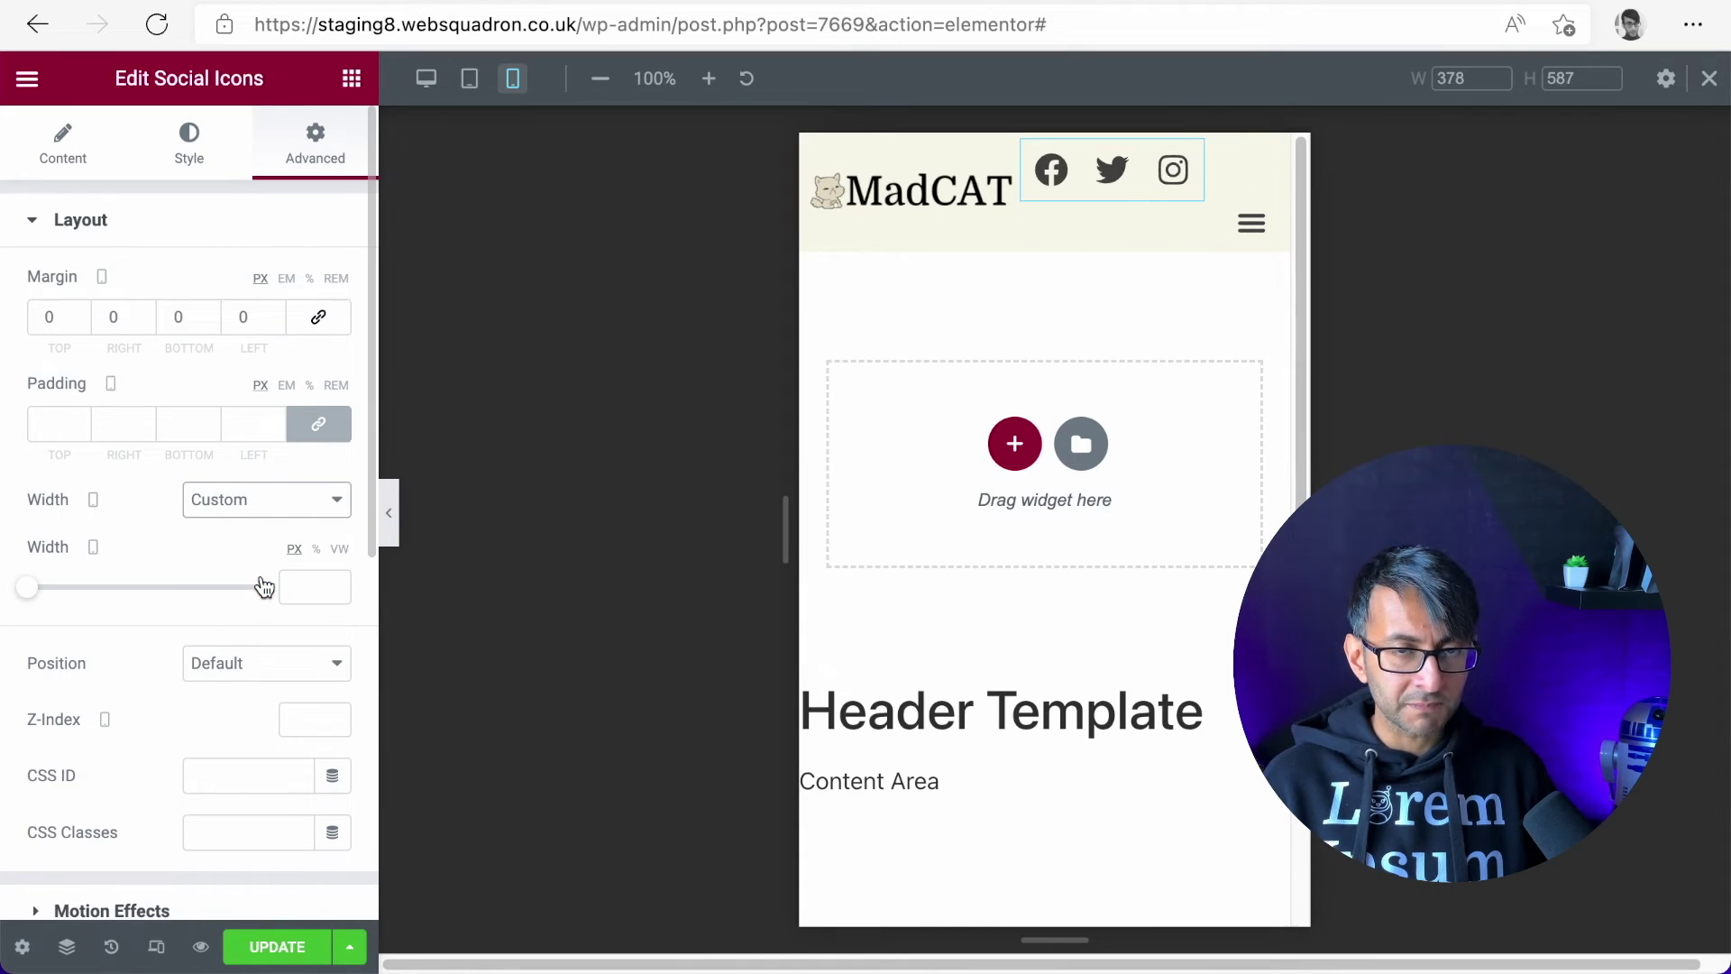
Set the nav menu widget's mobile width to Custom so the hamburger shares the social icons' row
click(1268, 224)
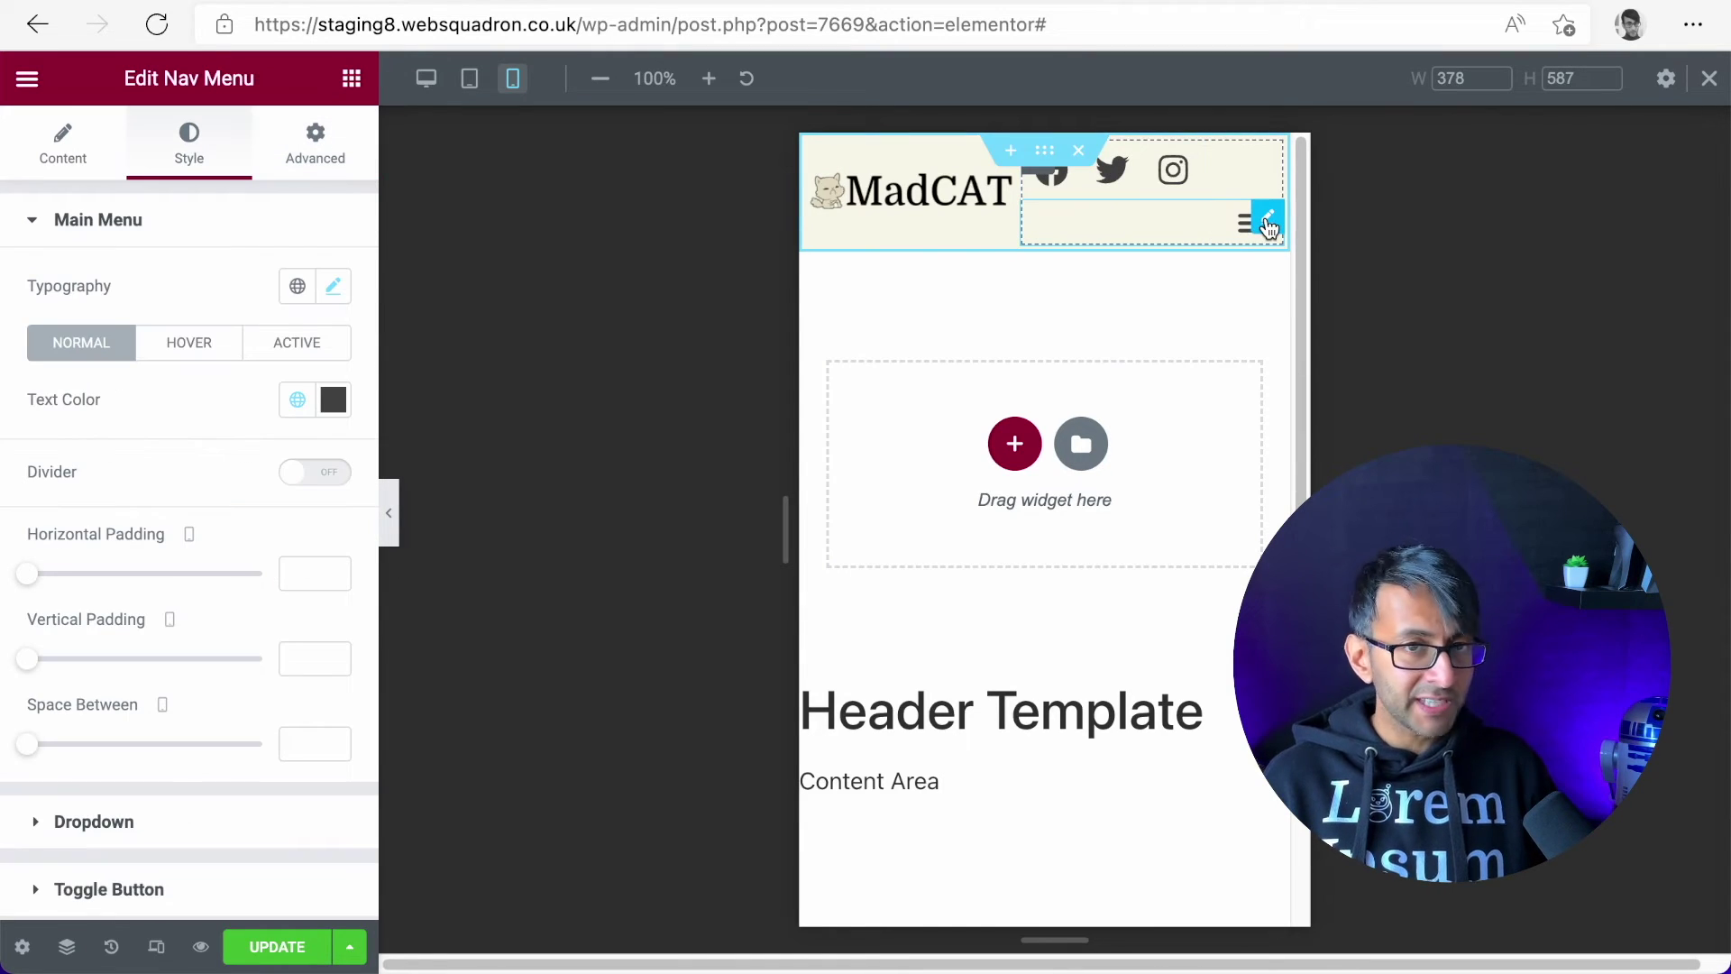
click(316, 144)
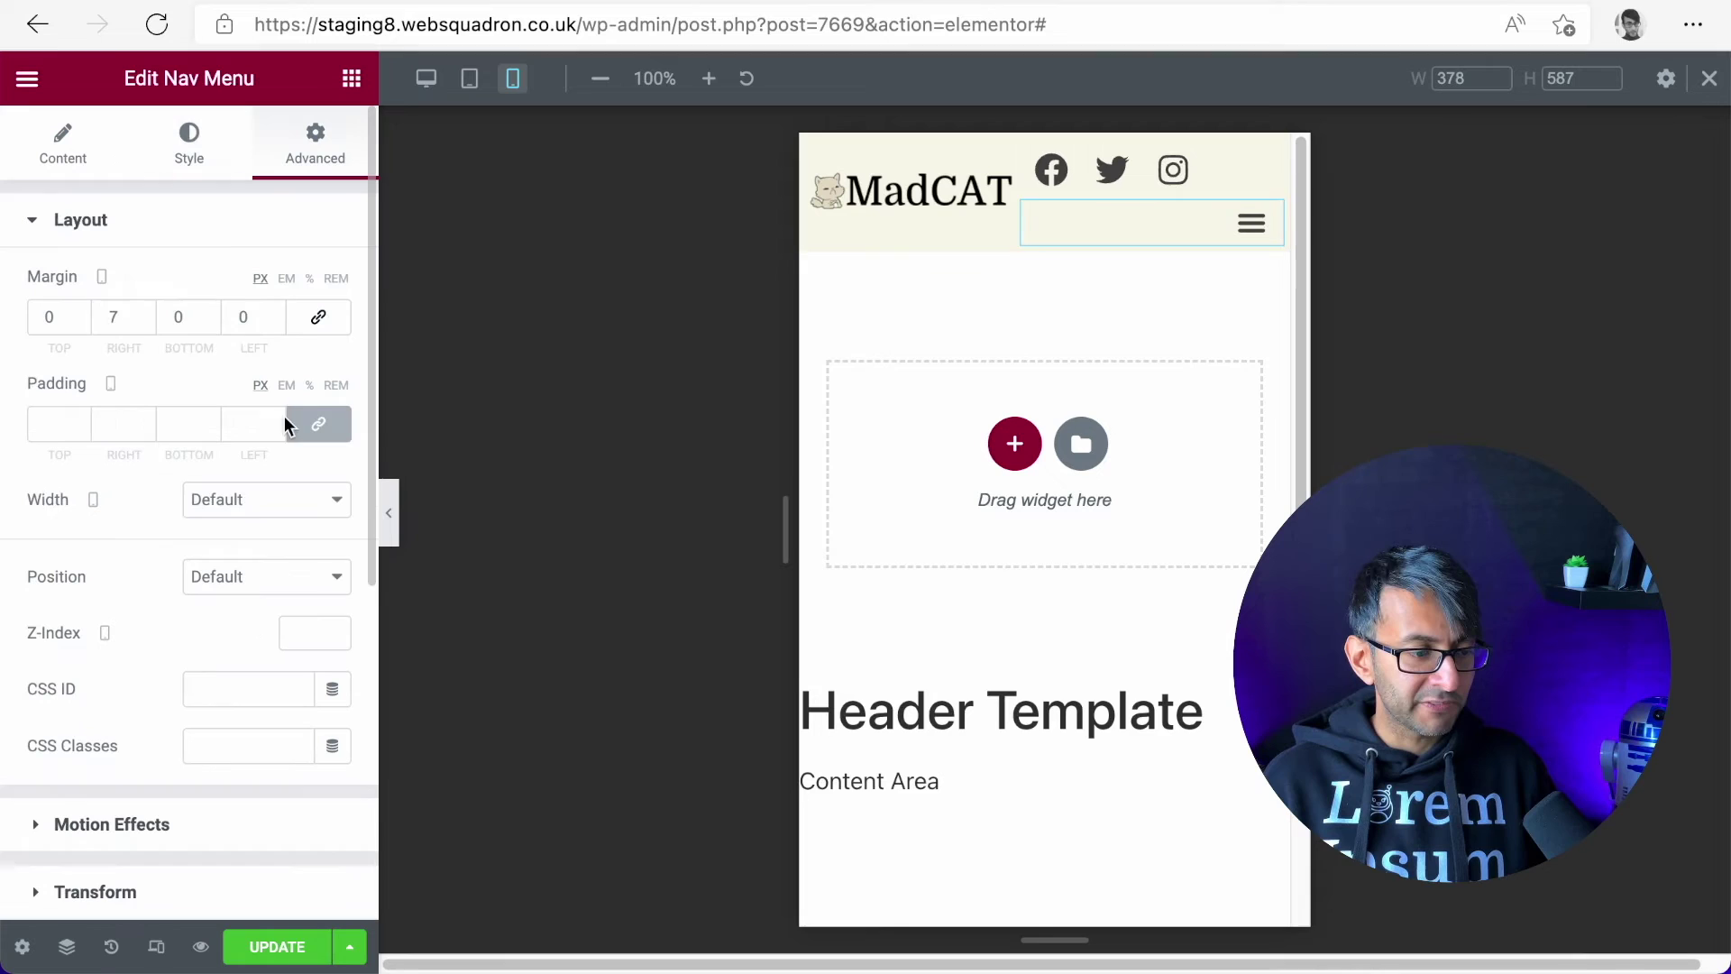
click(275, 502)
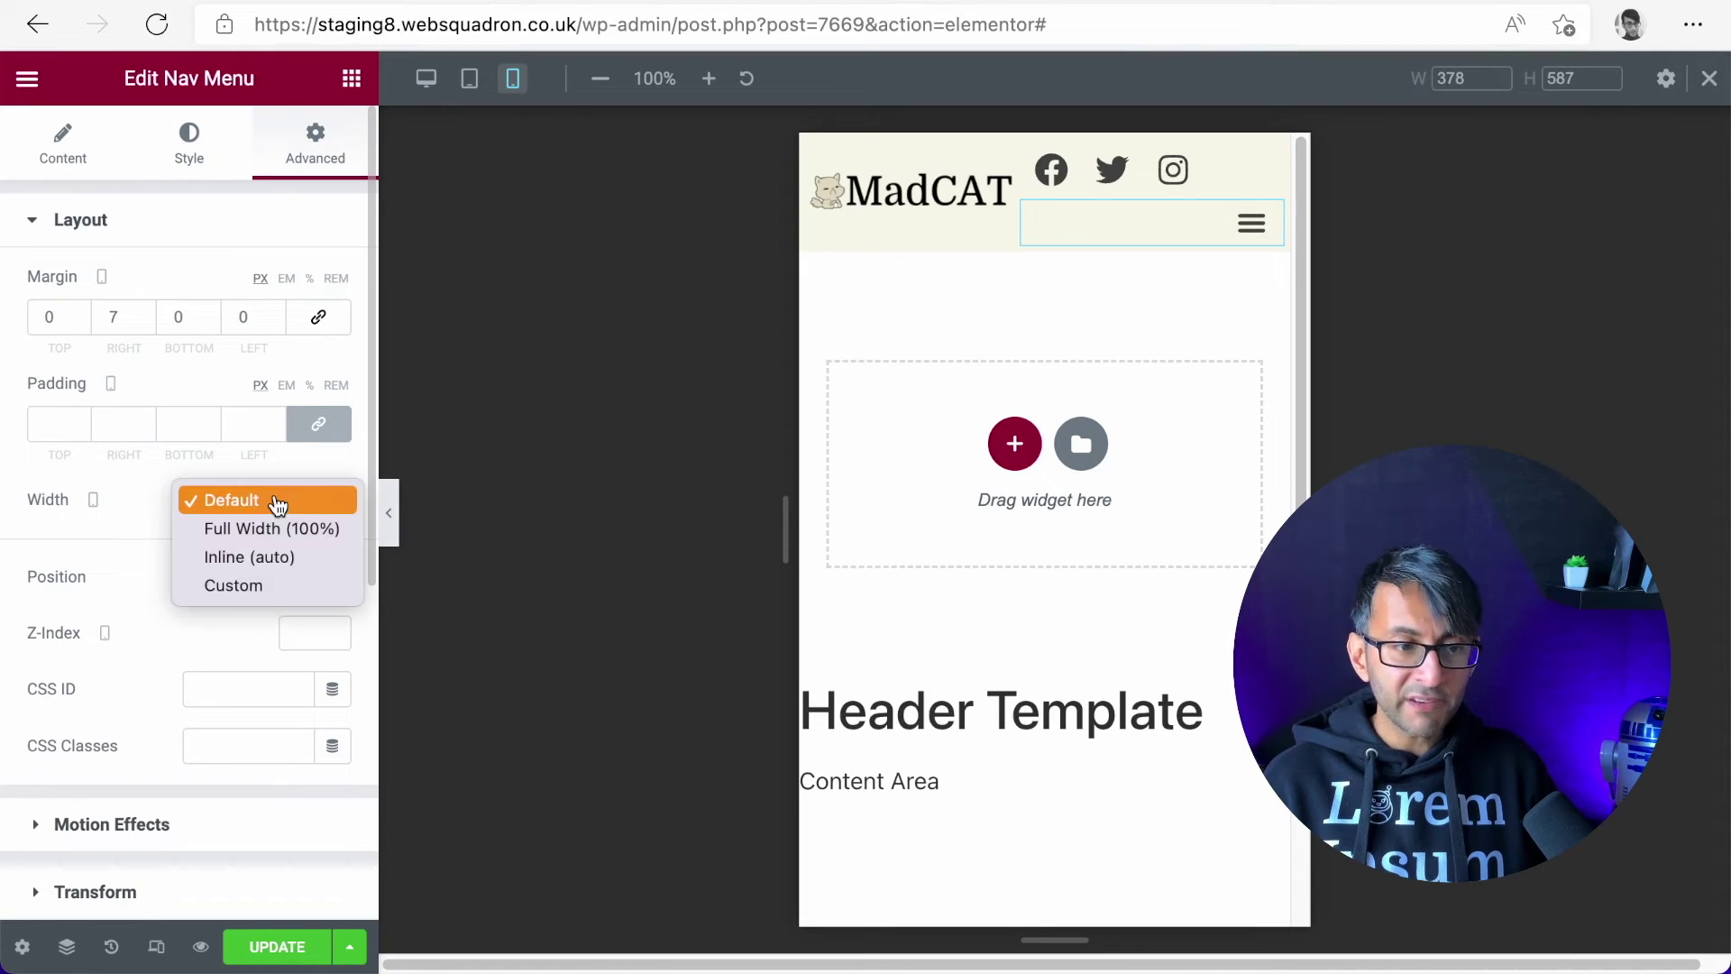
click(276, 587)
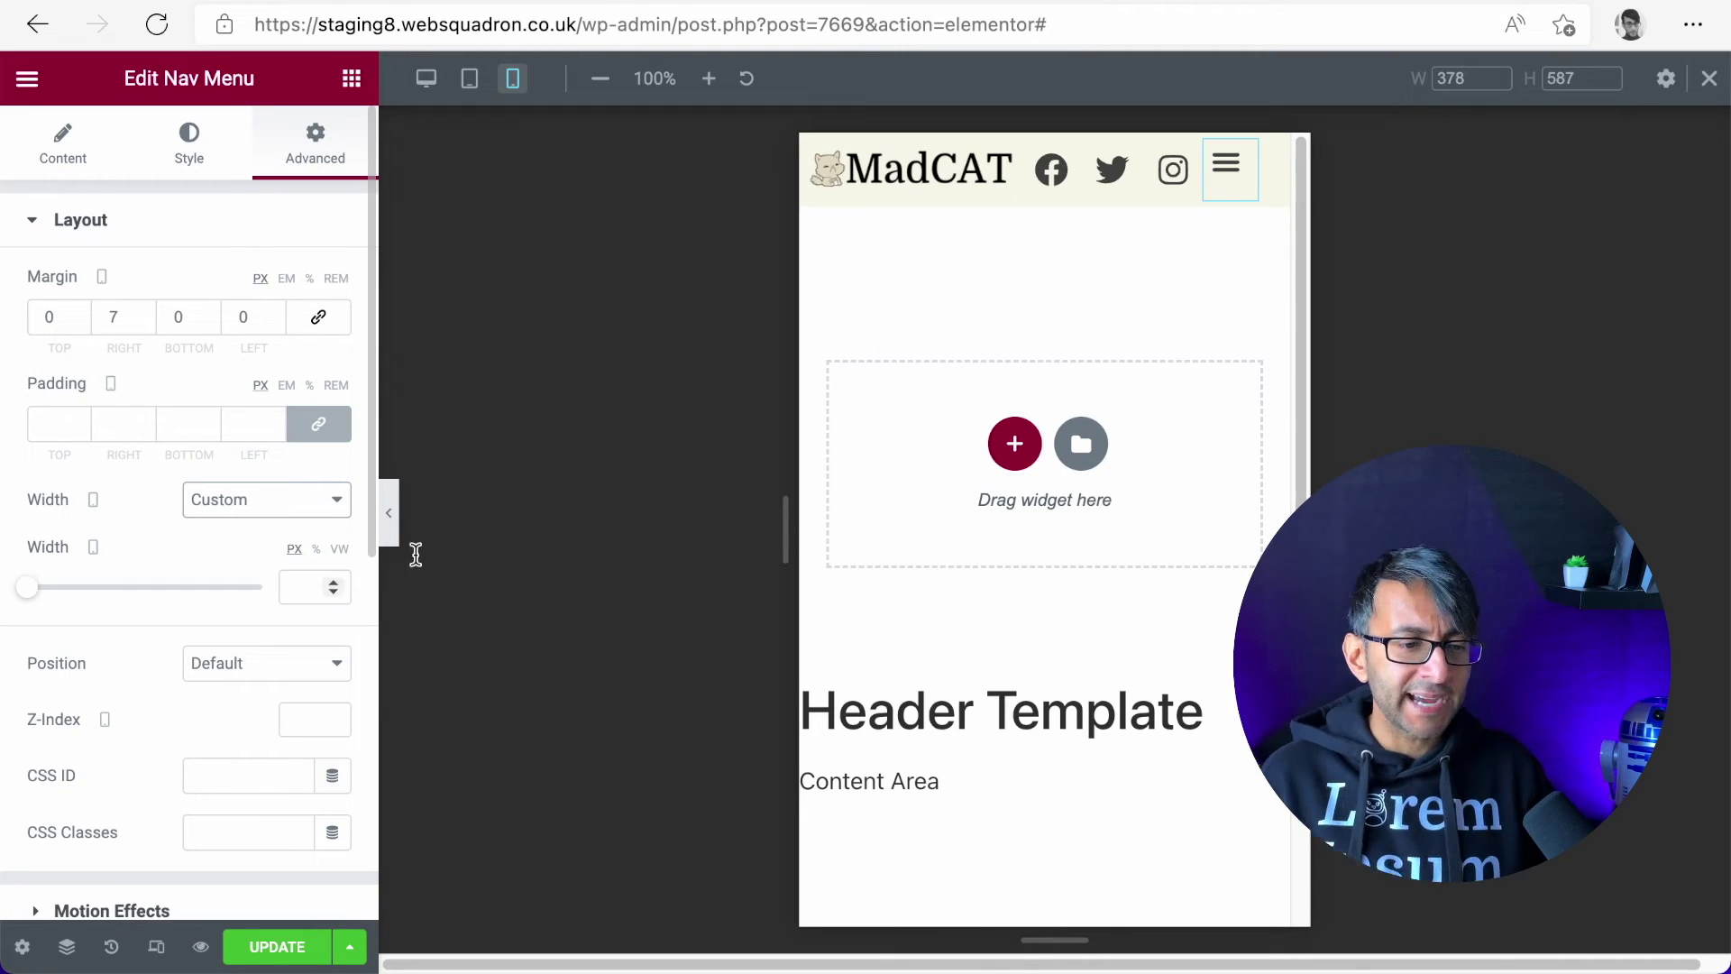
Show the Navigator beside the canvas and examine the header section's two columns and the Social Icons and Nav Menu widgets
click(1039, 183)
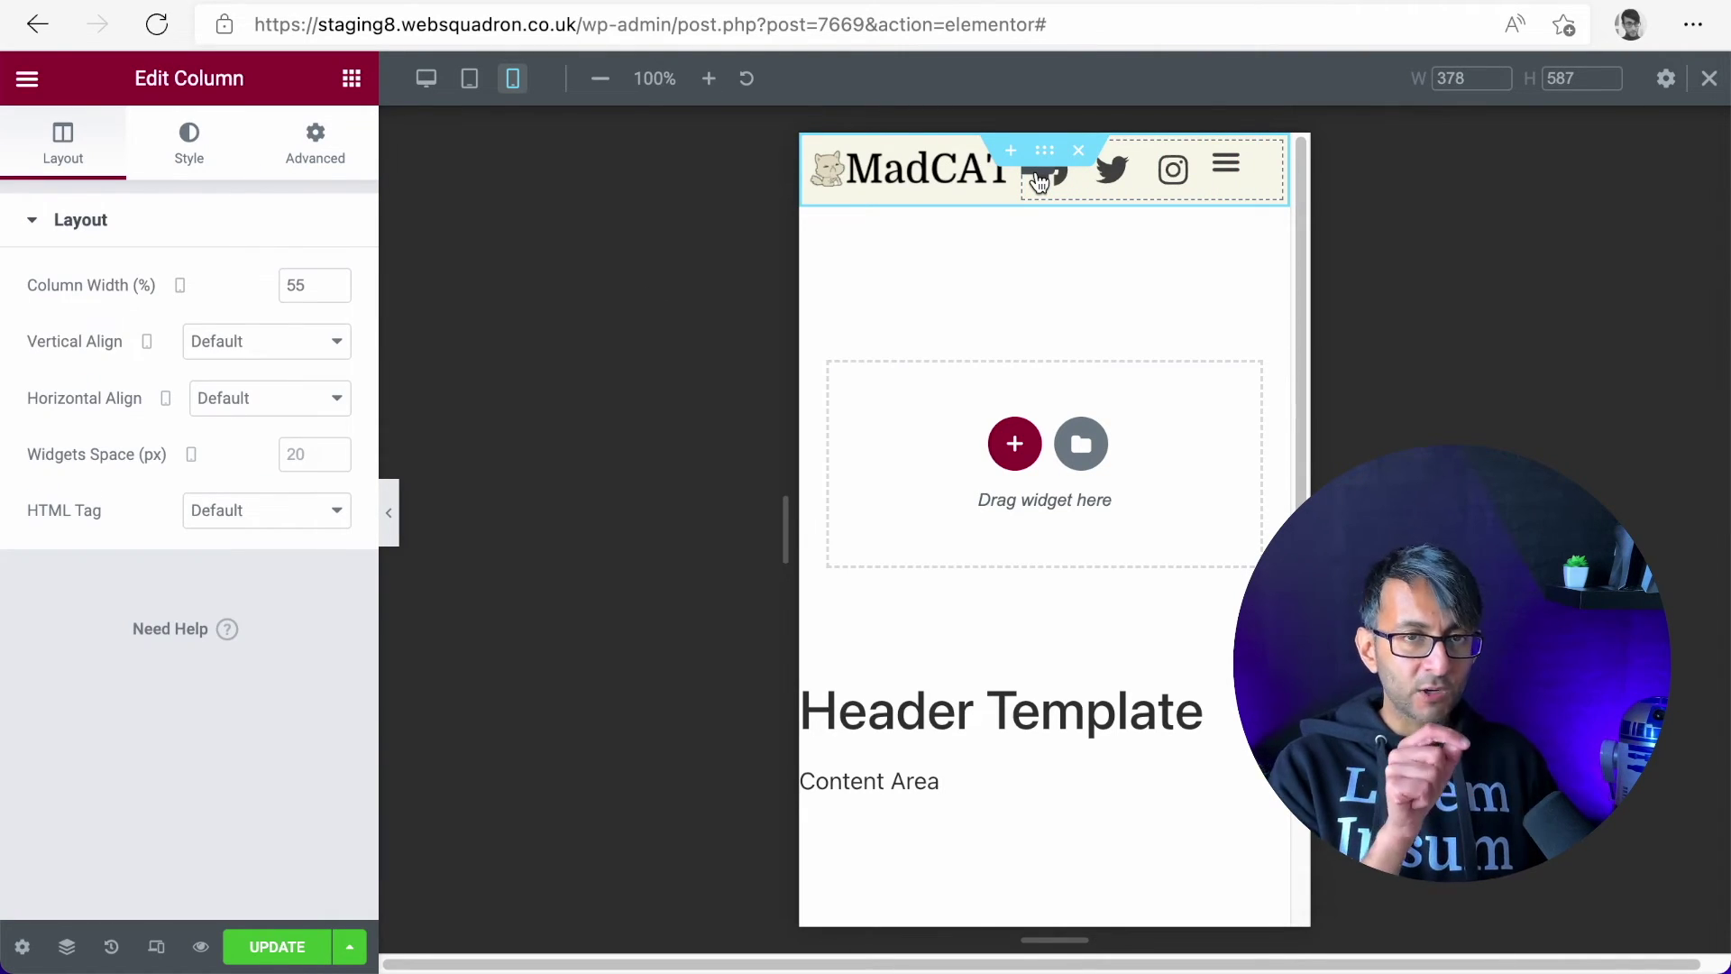
click(67, 946)
drag(1571, 212, 640, 183)
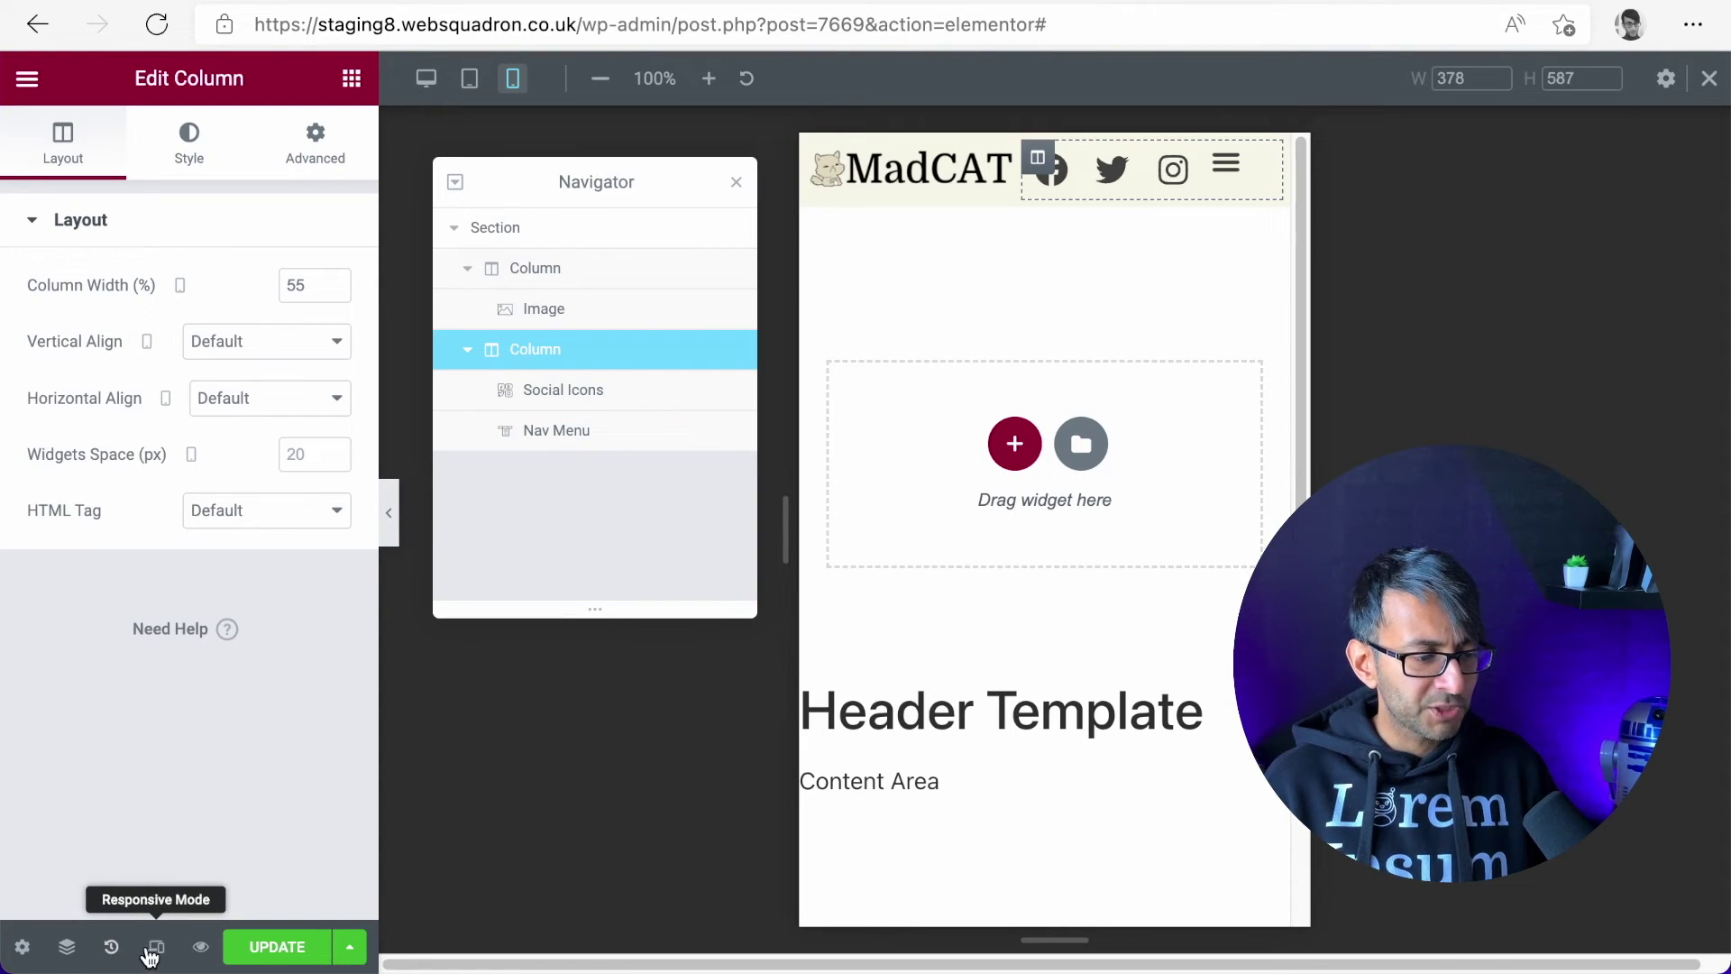
click(602, 236)
click(599, 278)
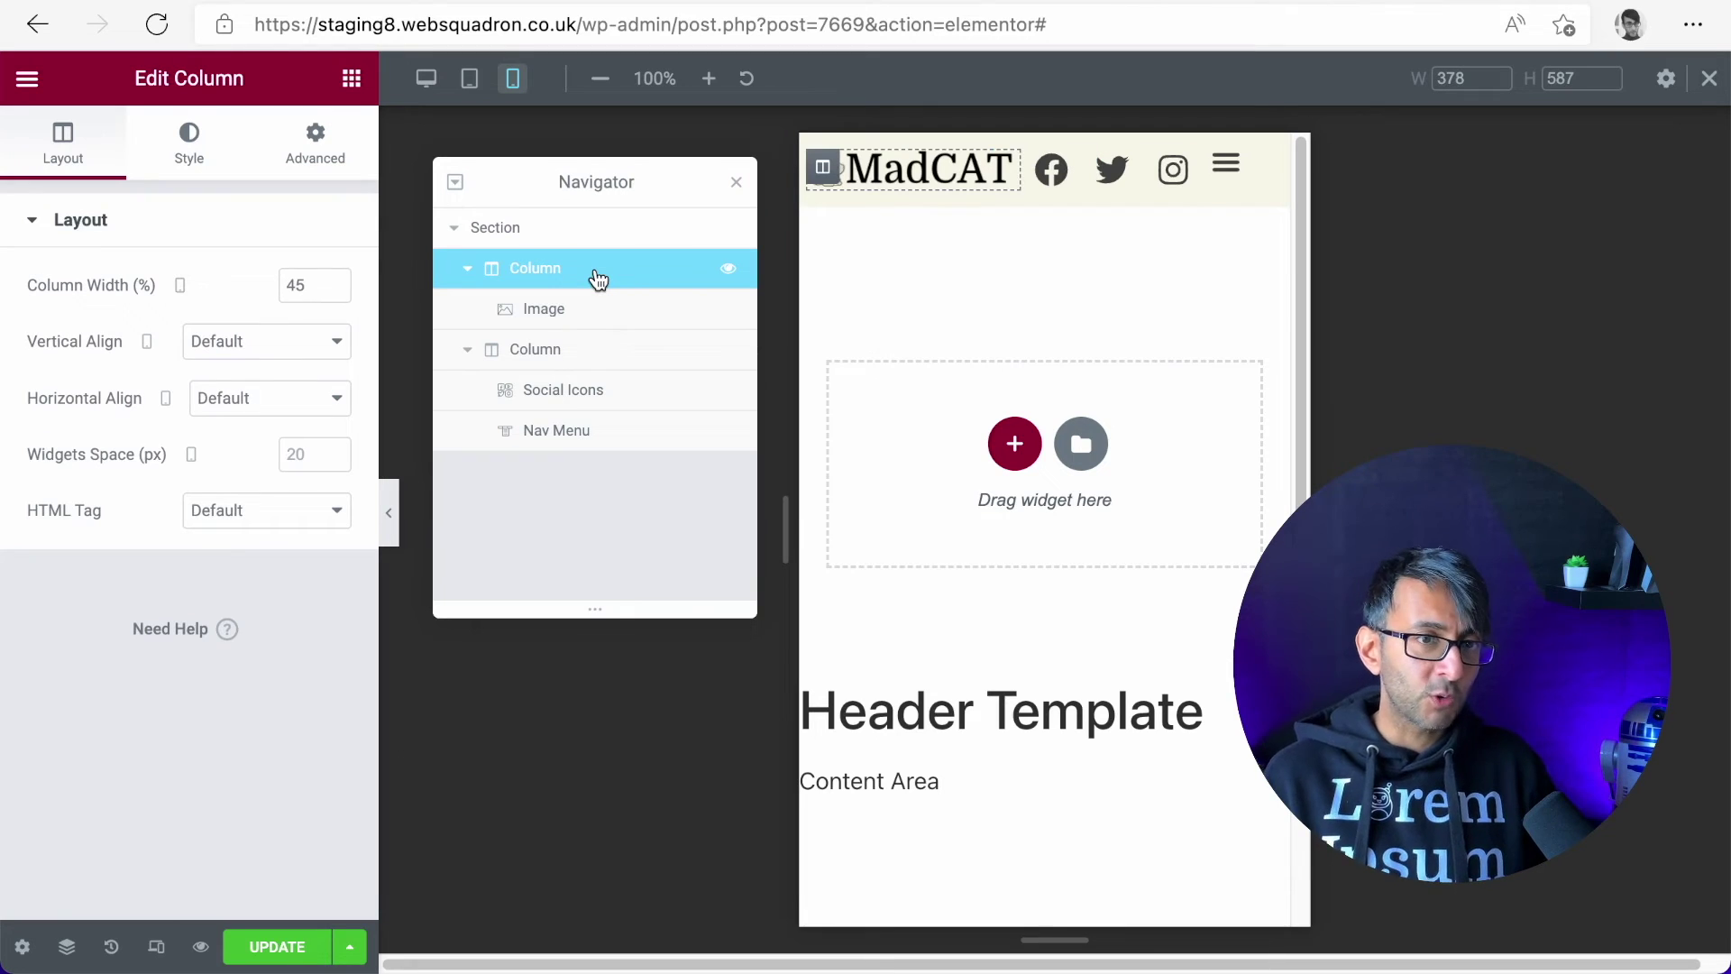
click(595, 358)
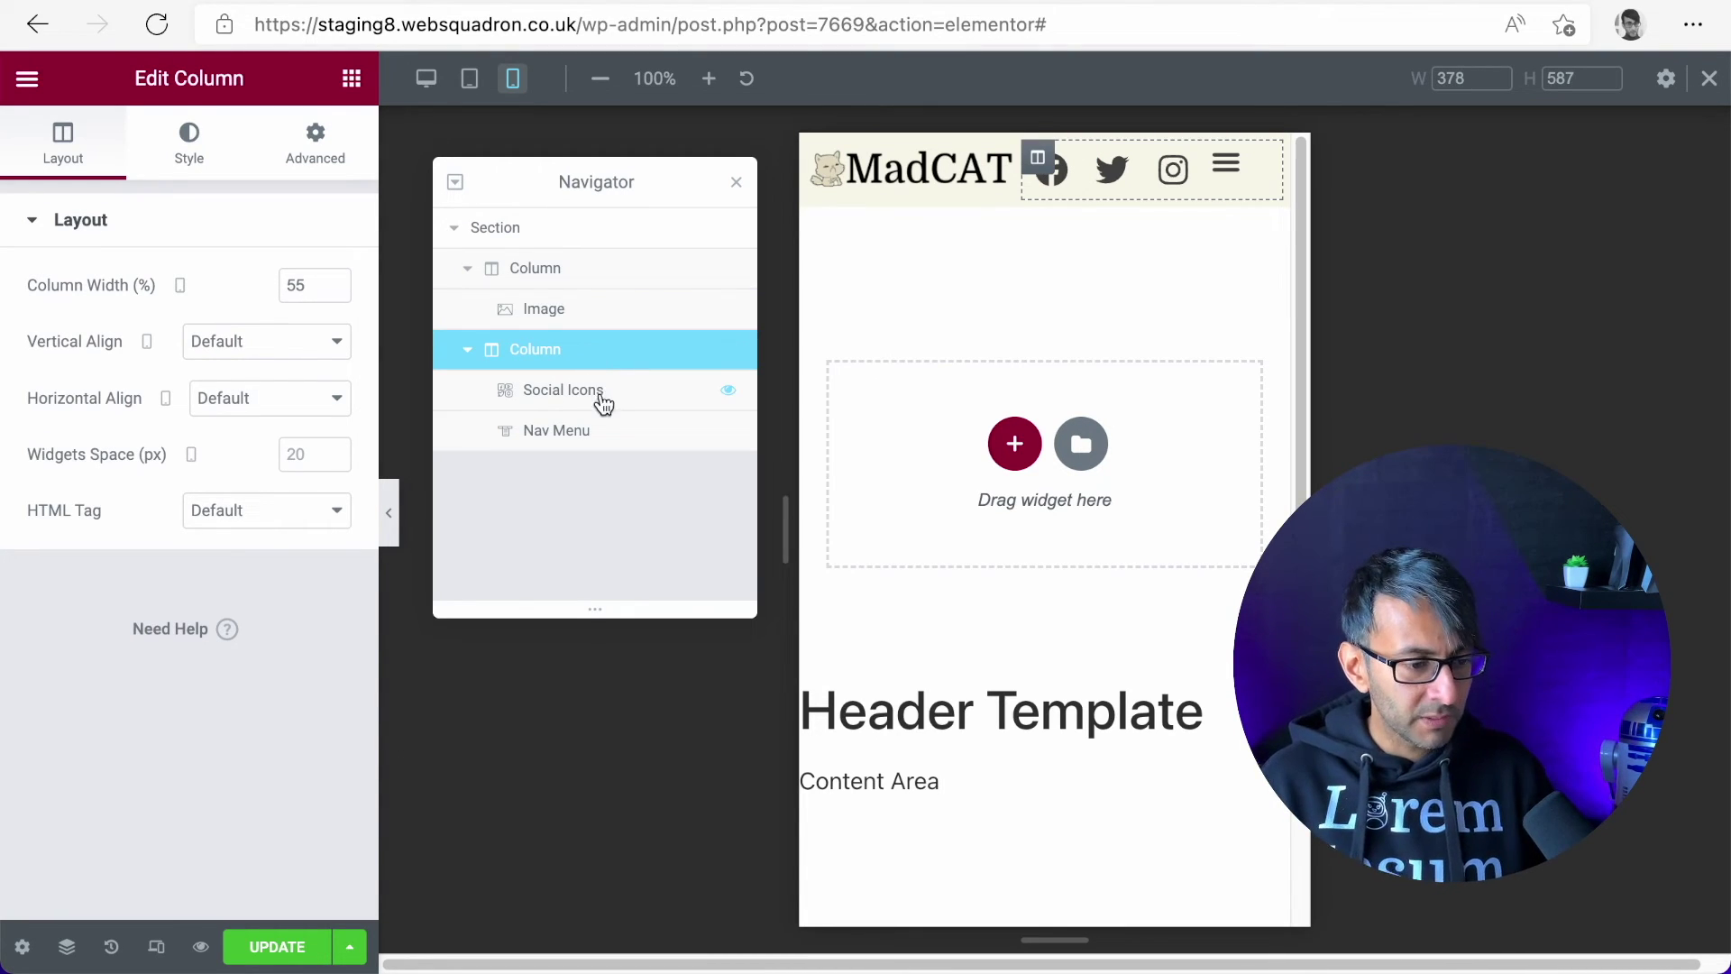
click(610, 395)
click(614, 437)
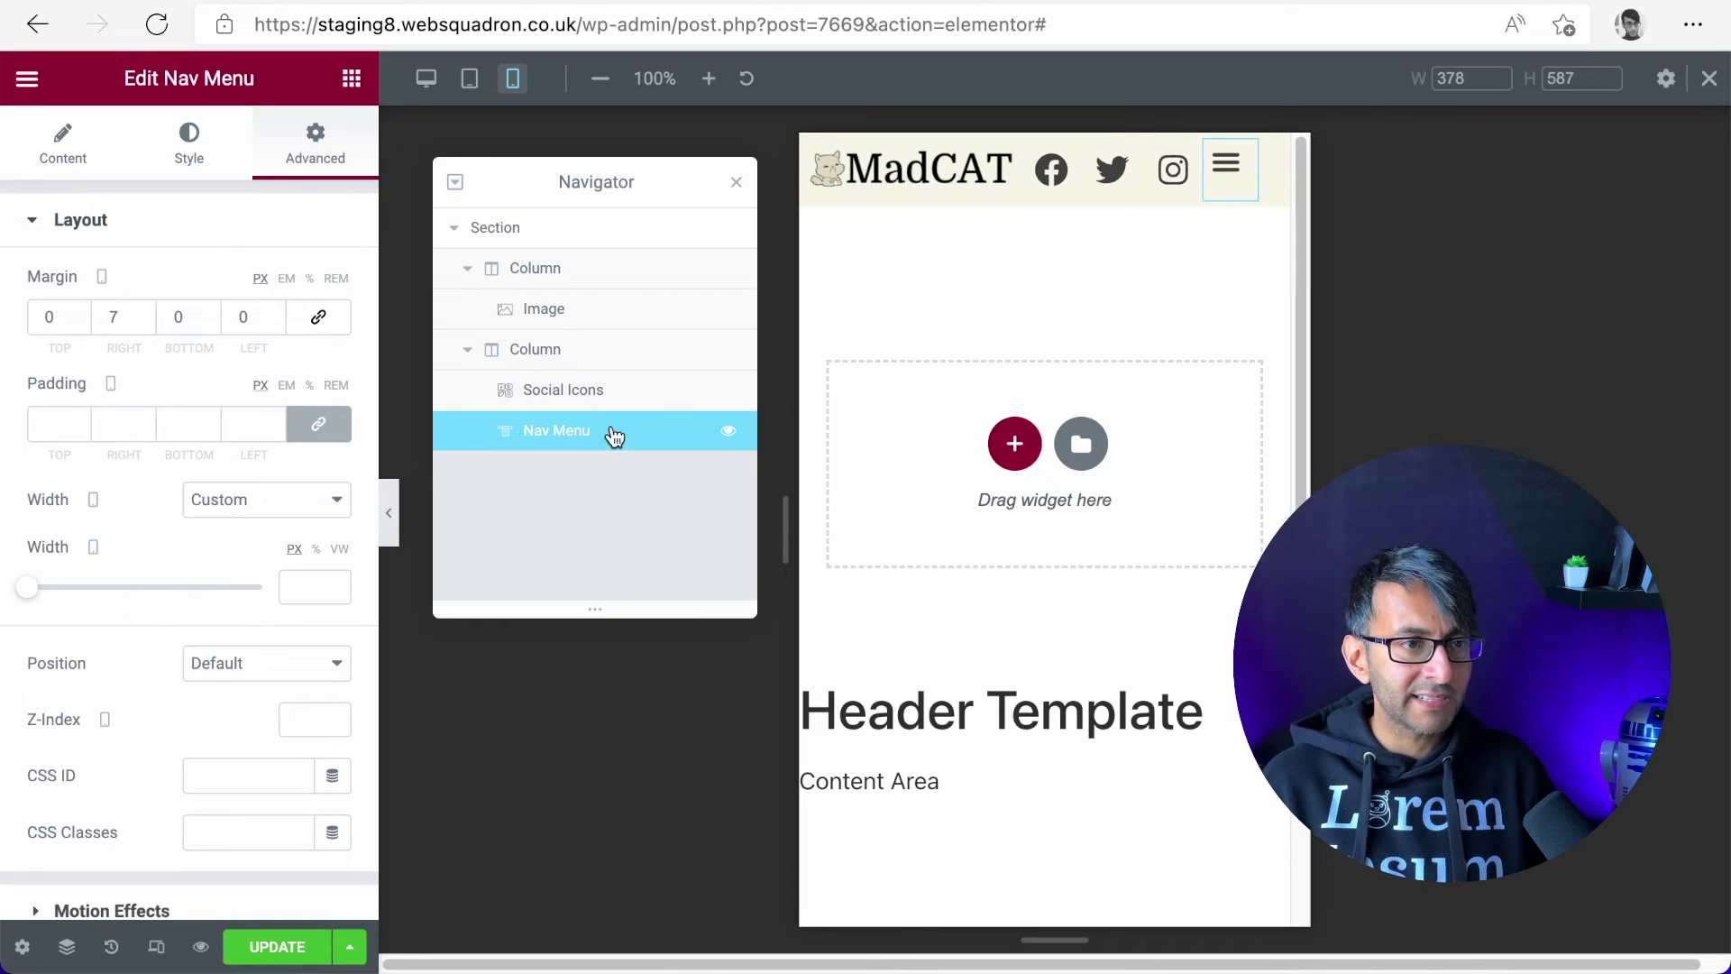
Set the mobile vertical alignment of the column holding the social icons and nav menu to Middle
click(623, 362)
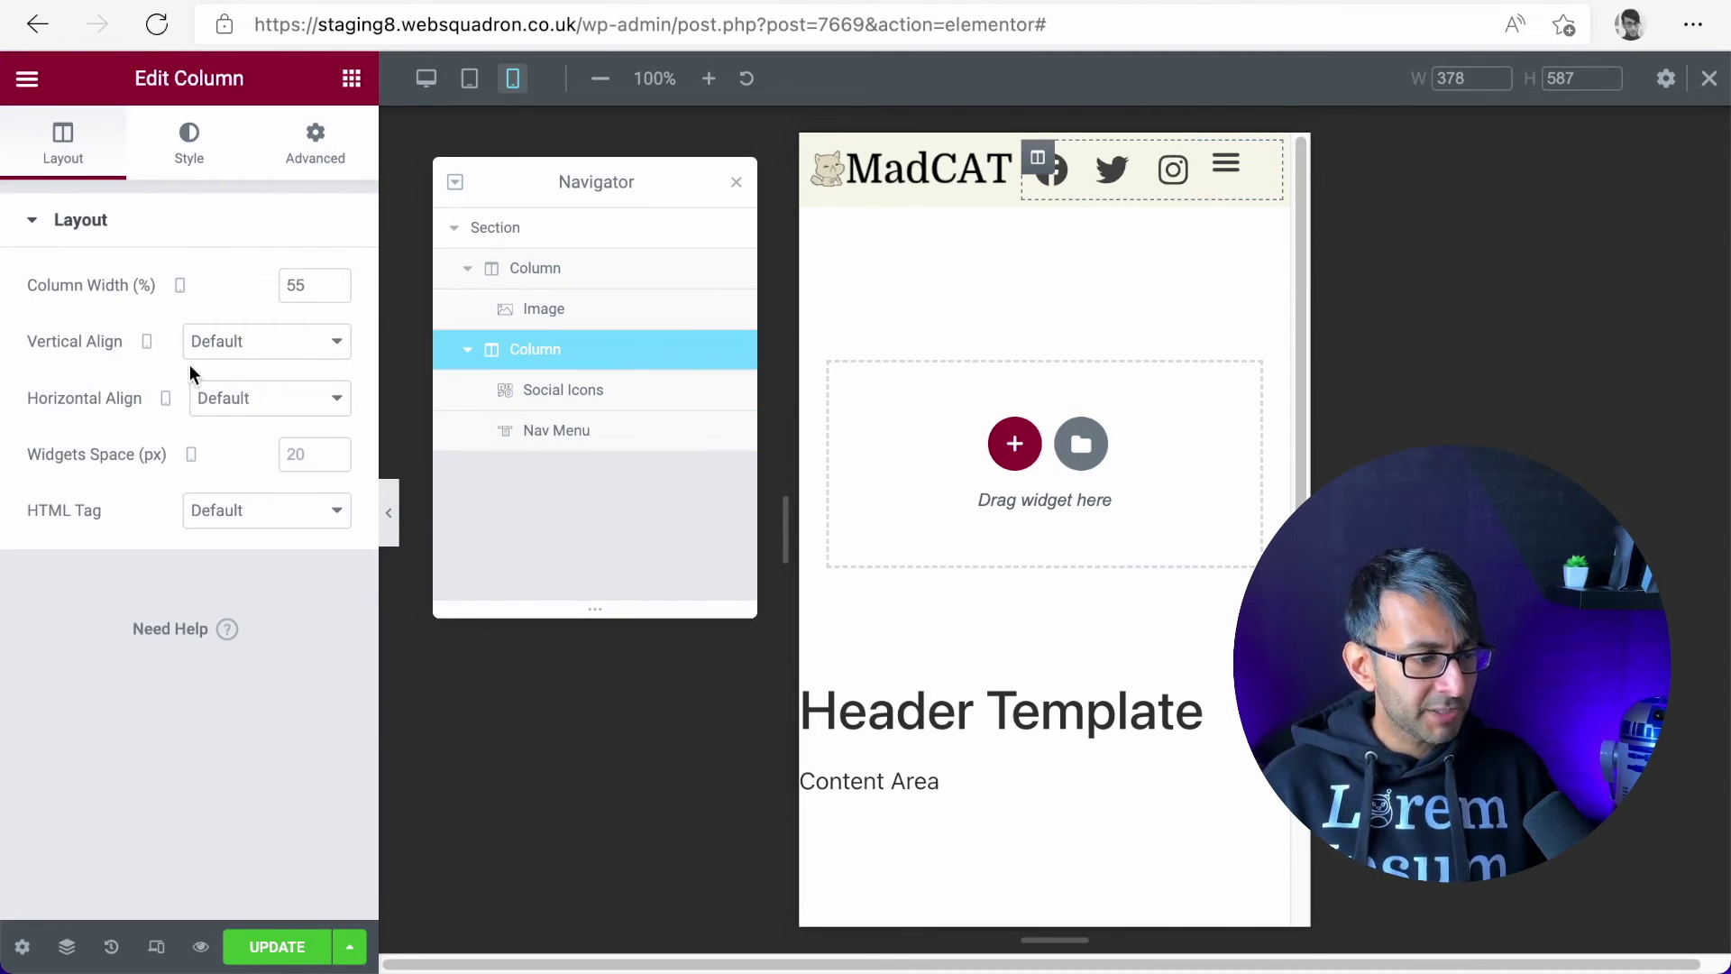
click(230, 351)
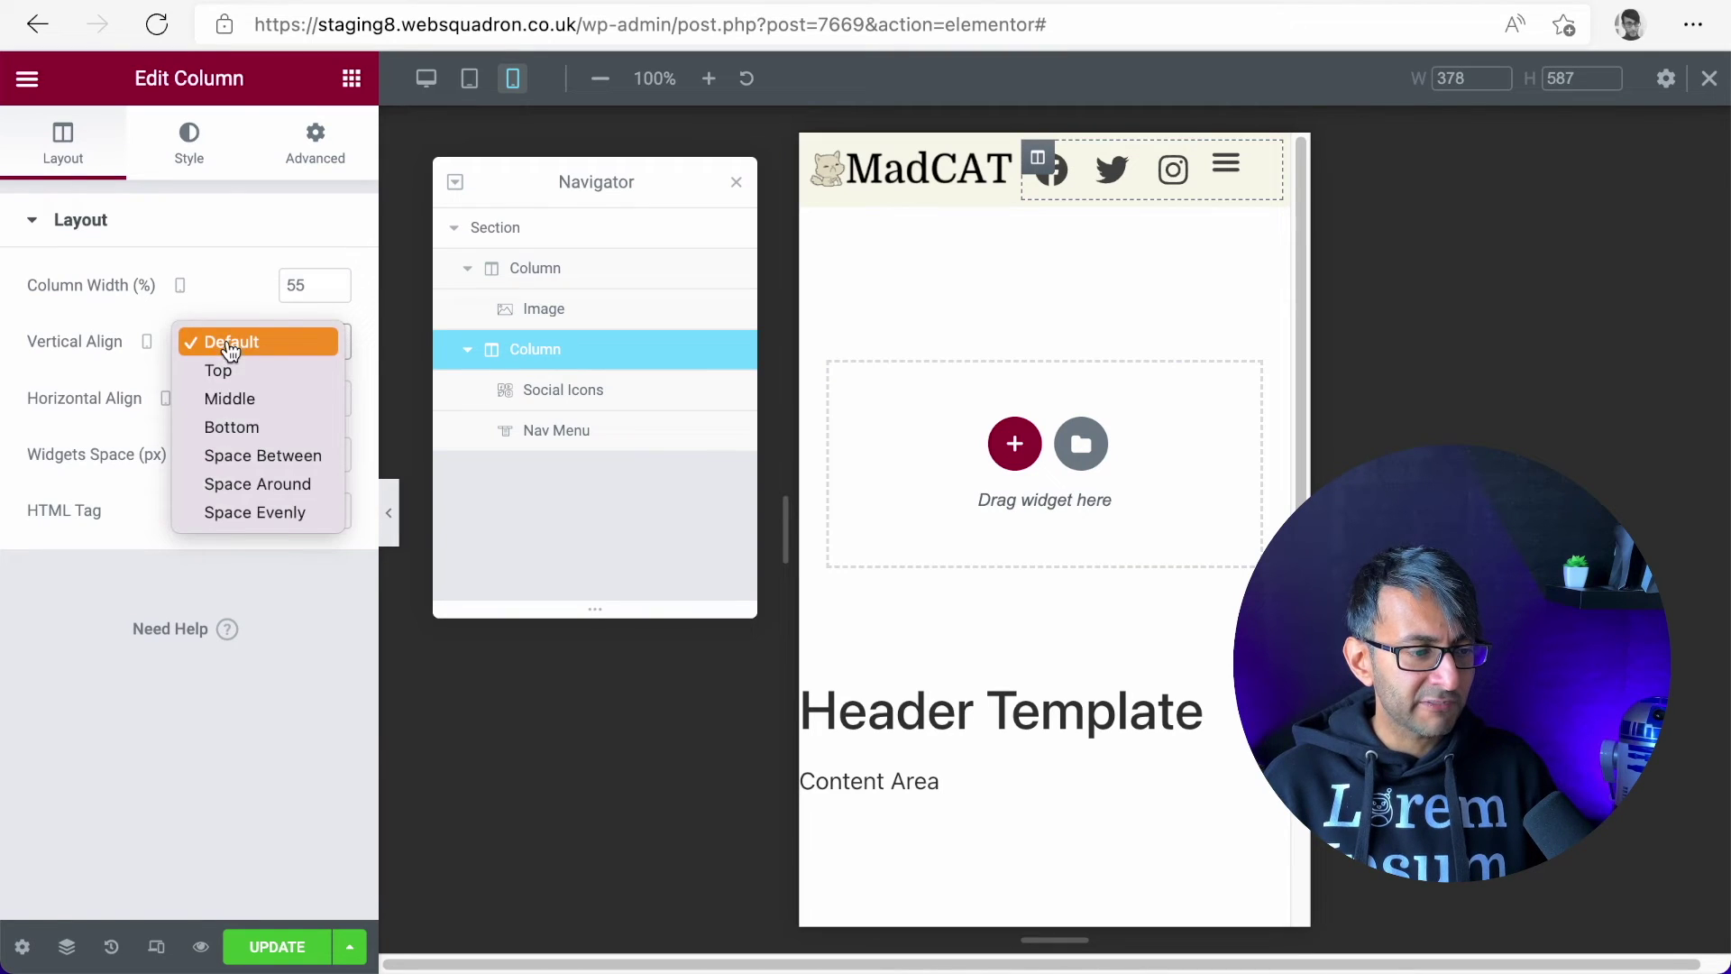
click(246, 400)
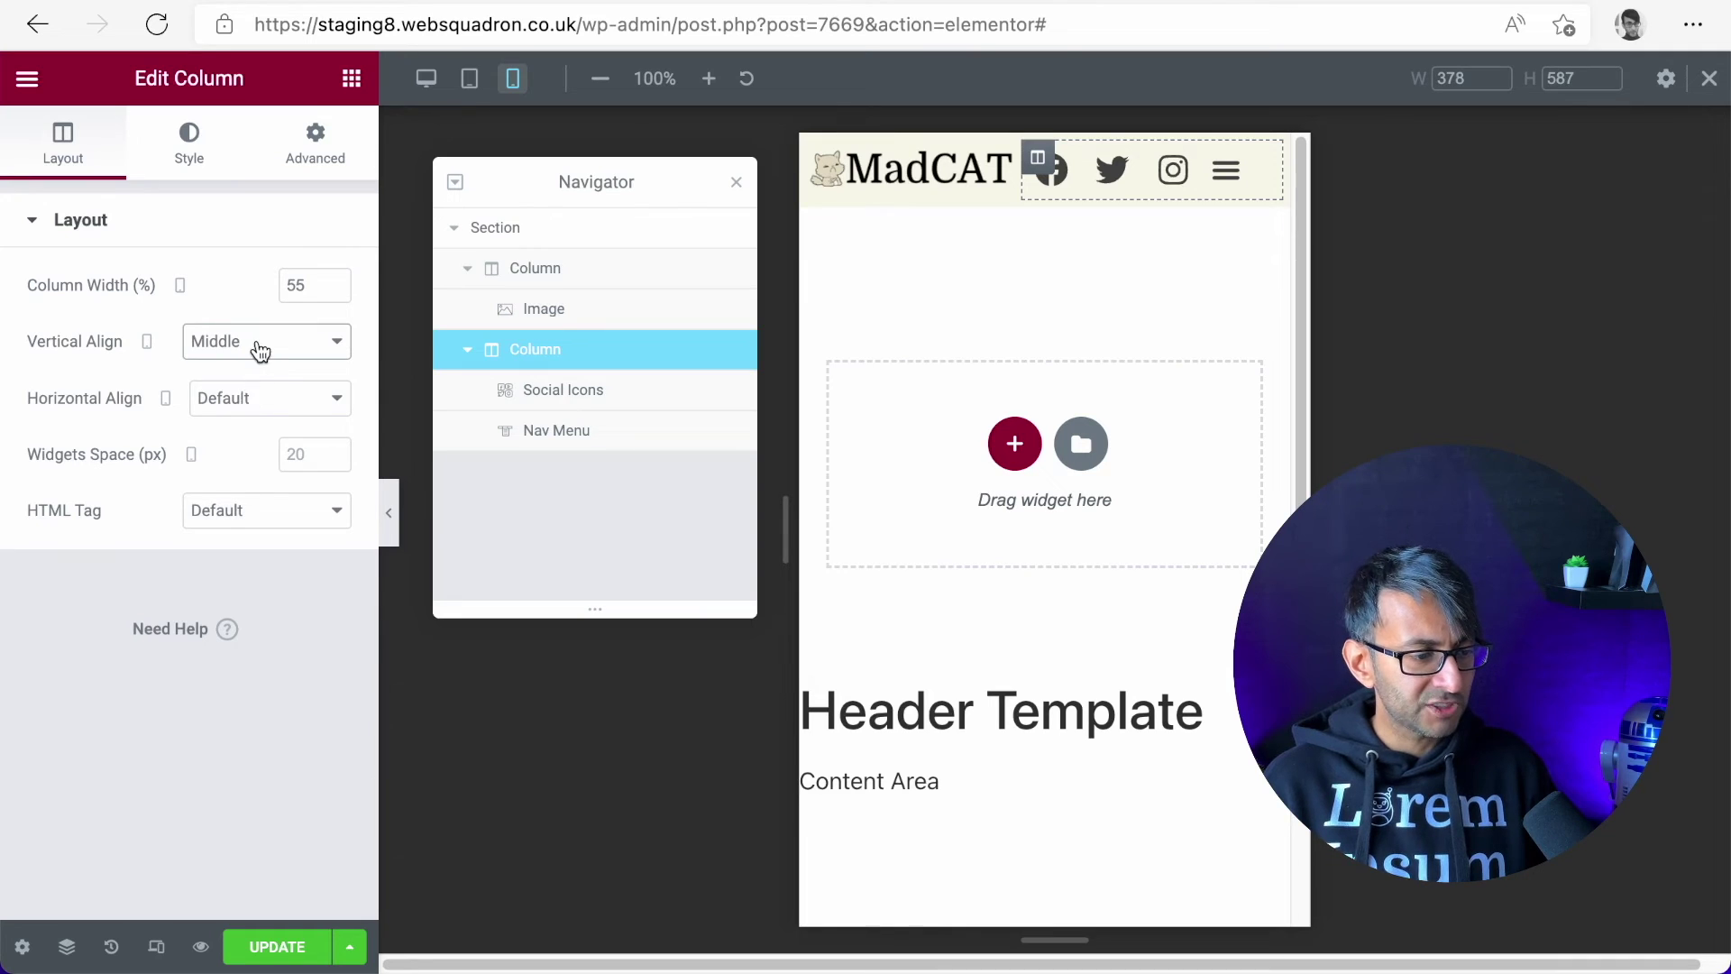
click(255, 346)
click(262, 294)
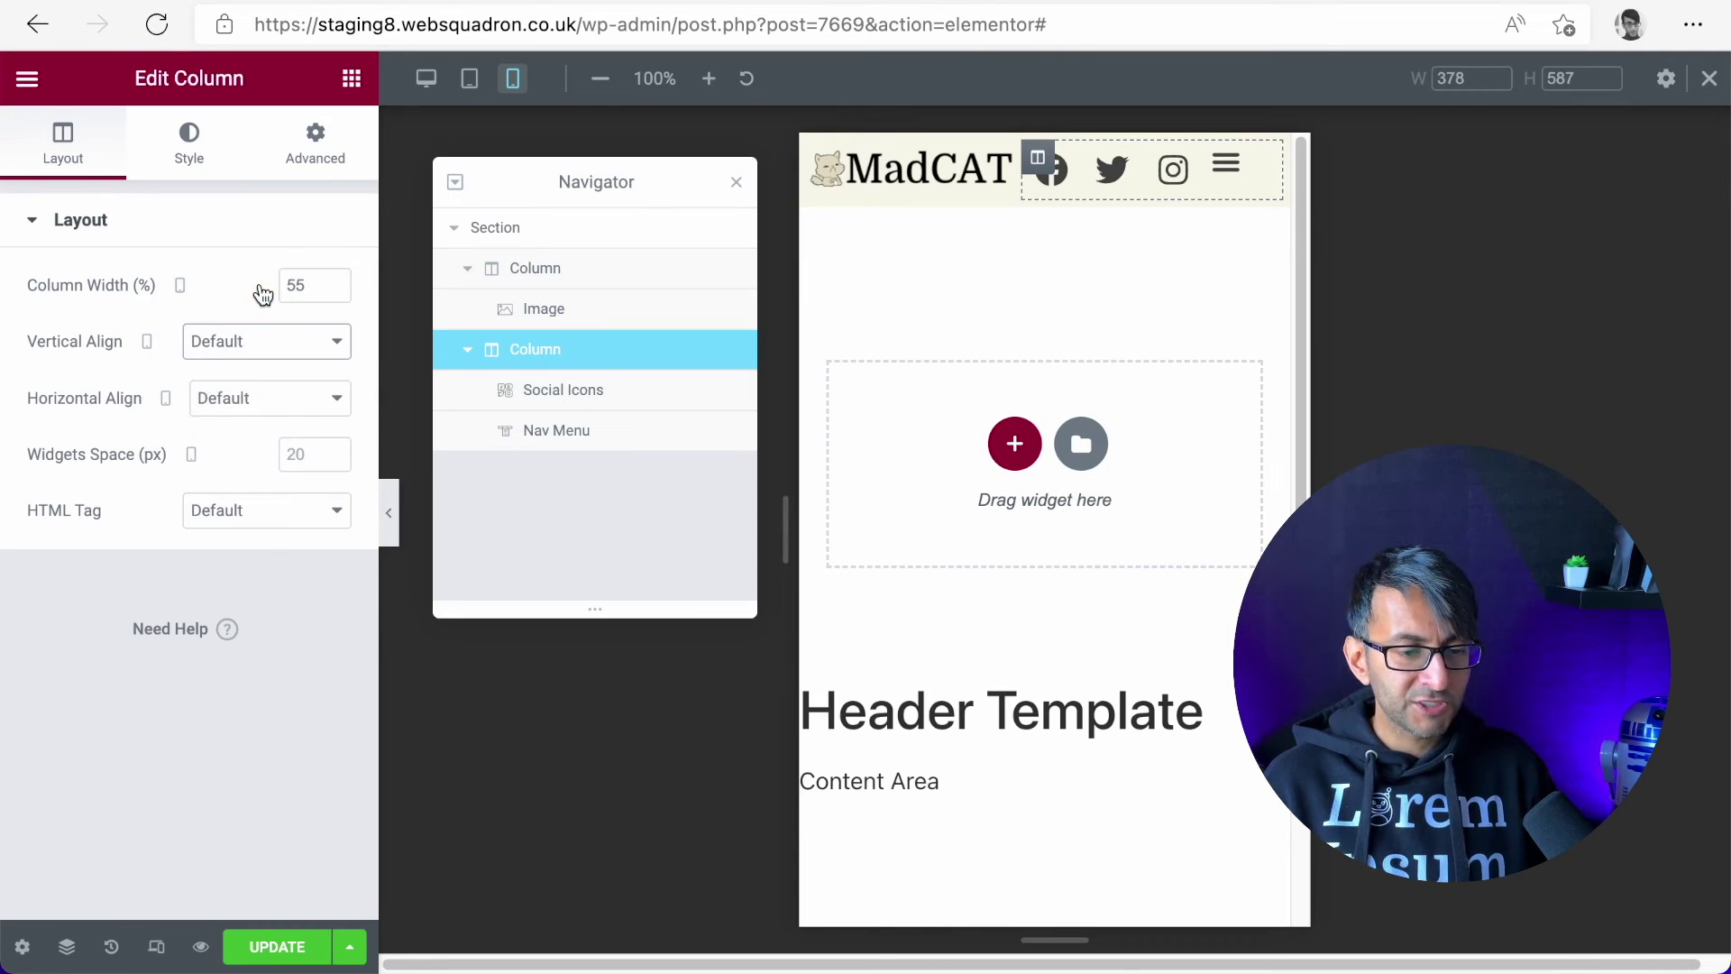
click(271, 362)
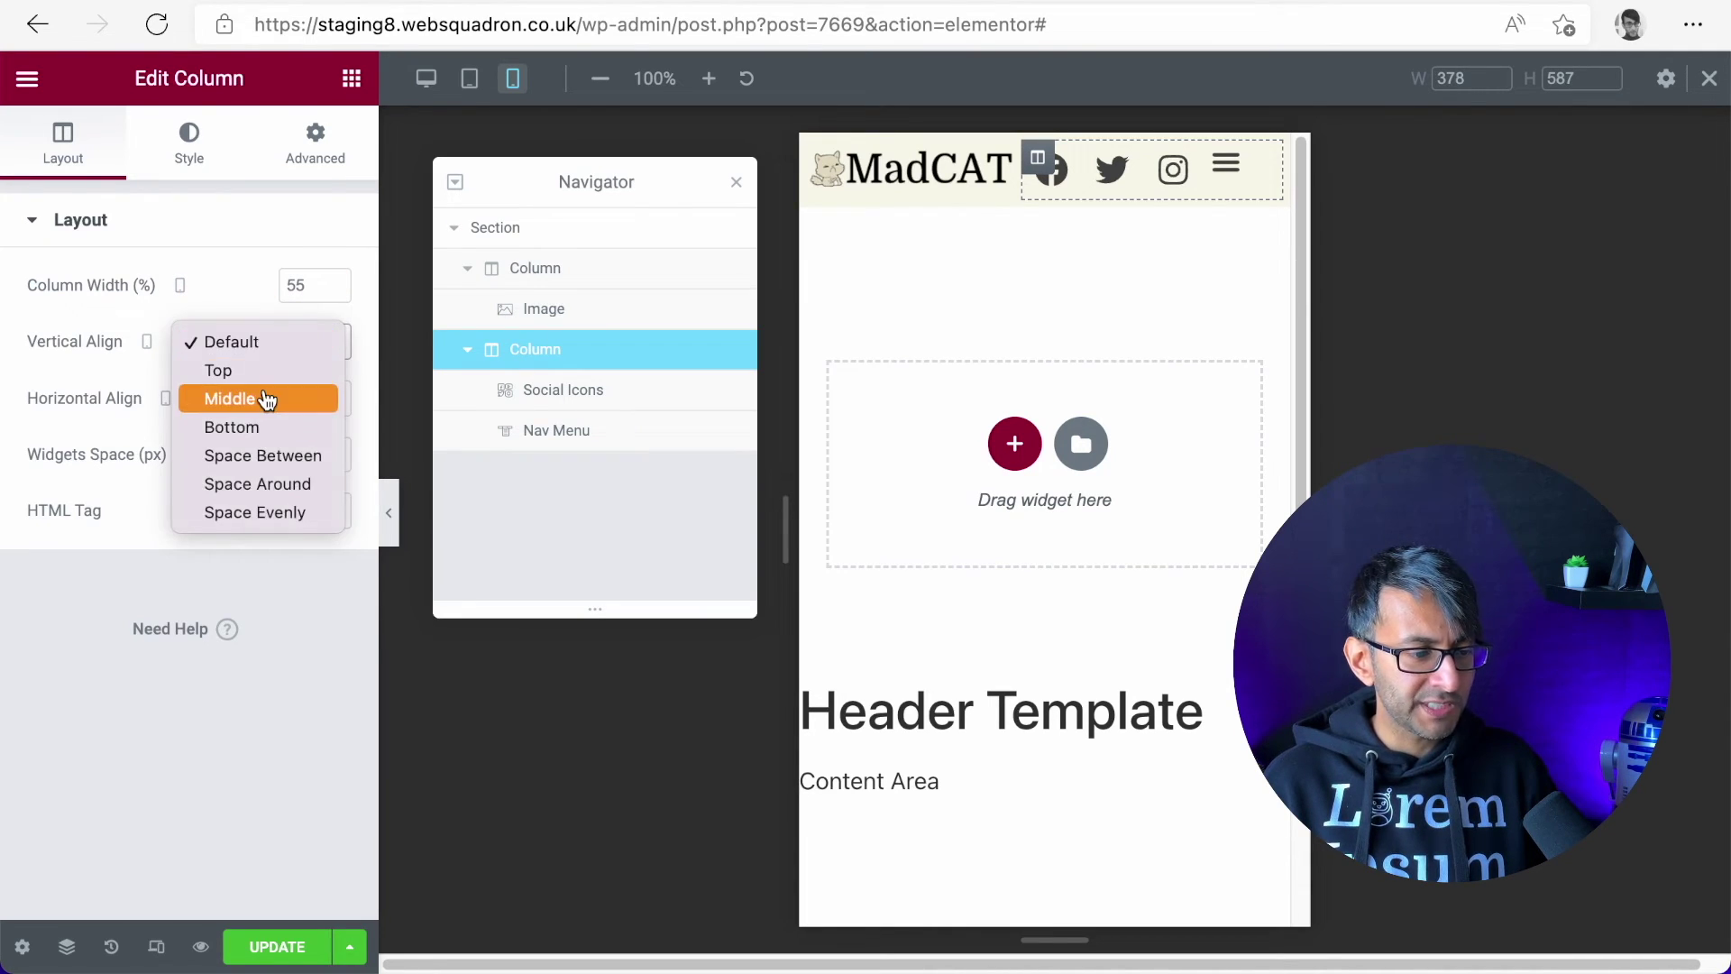
click(267, 399)
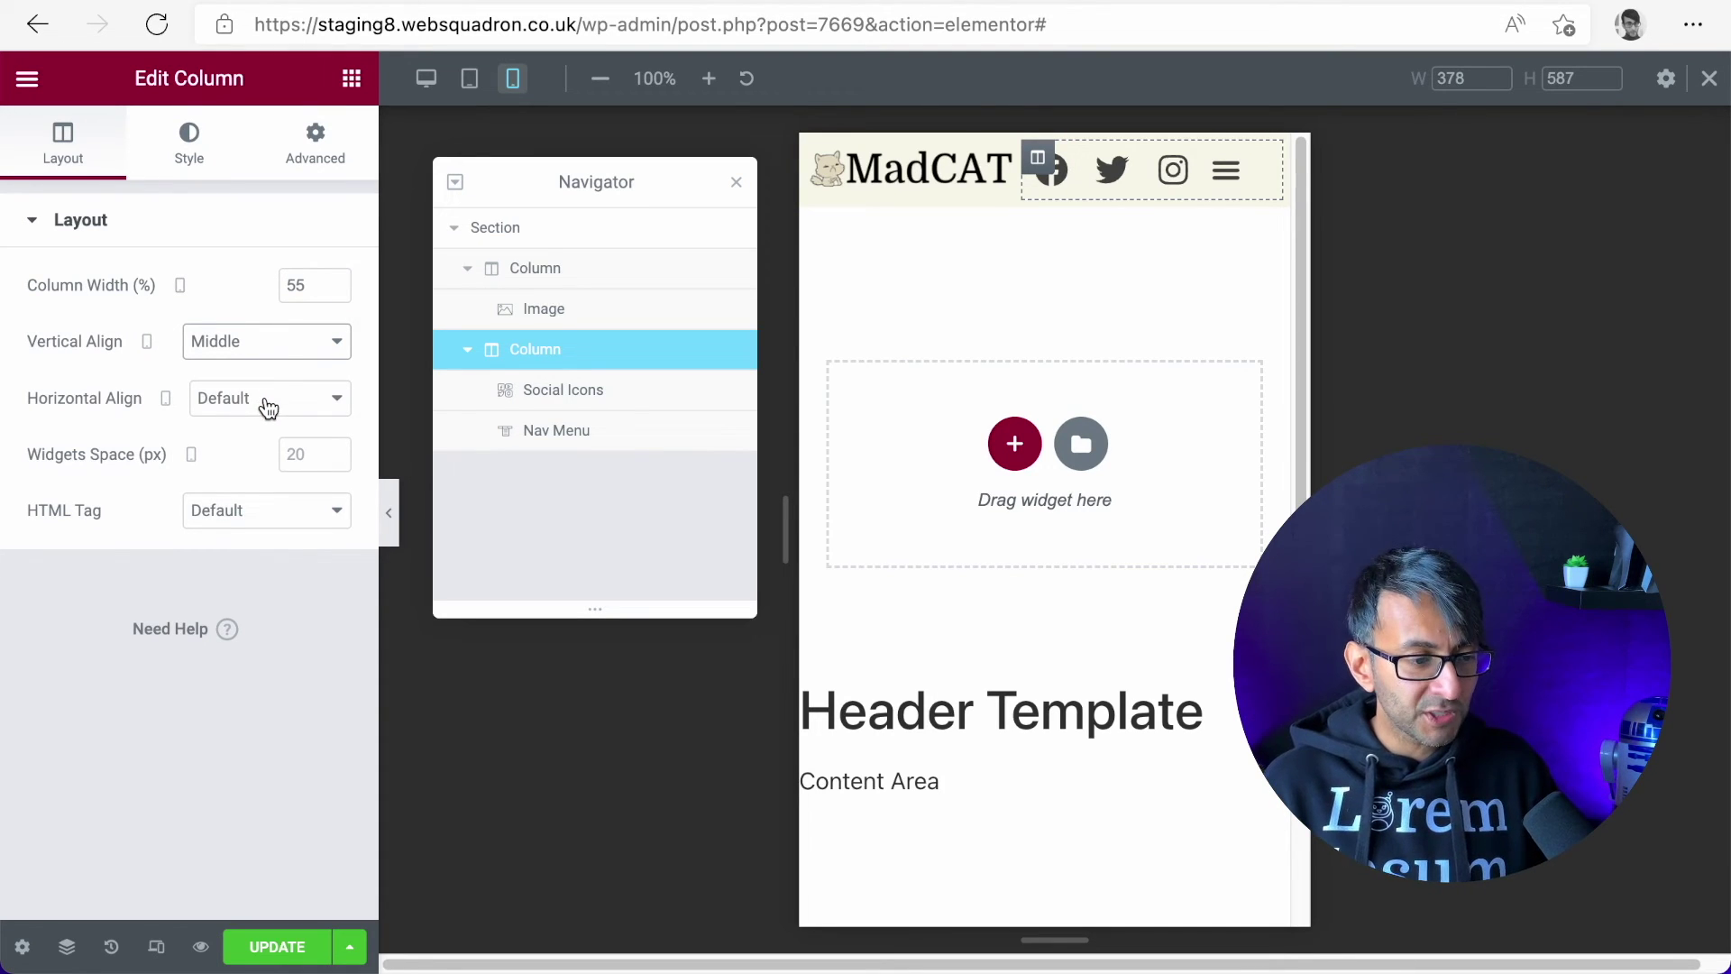
Try End, Center, Space Evenly and Space Around as the column's horizontal alignment and preview the mobile header without the editing panel
click(269, 408)
click(265, 479)
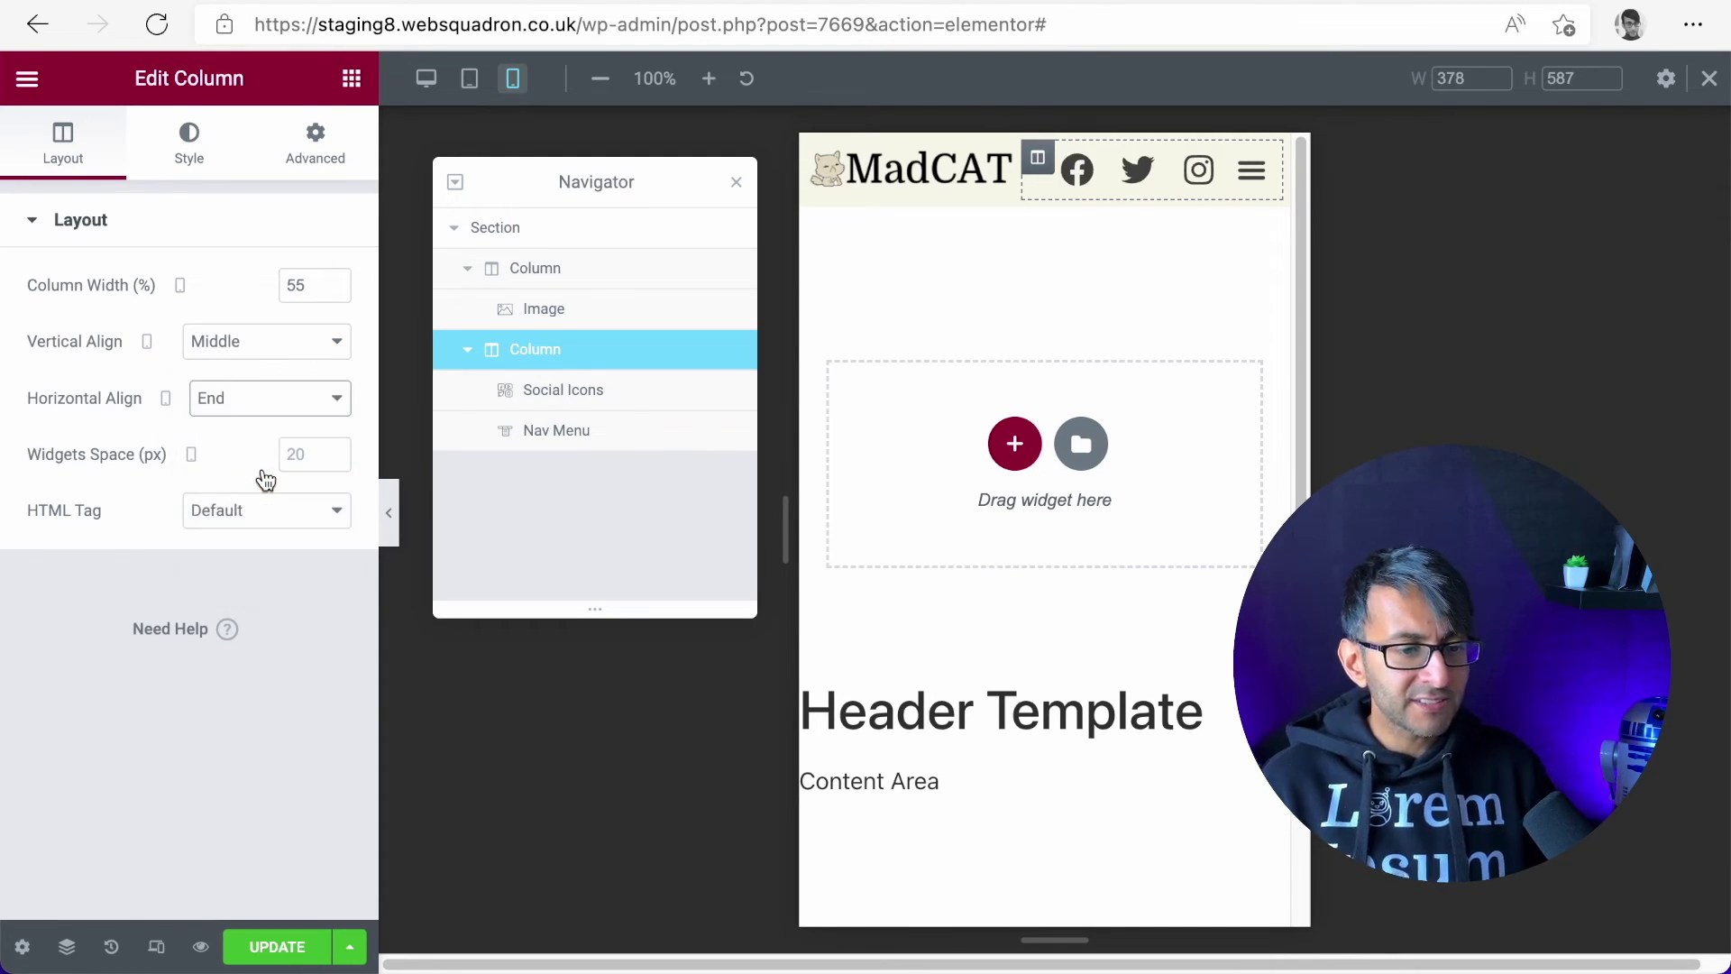
click(288, 398)
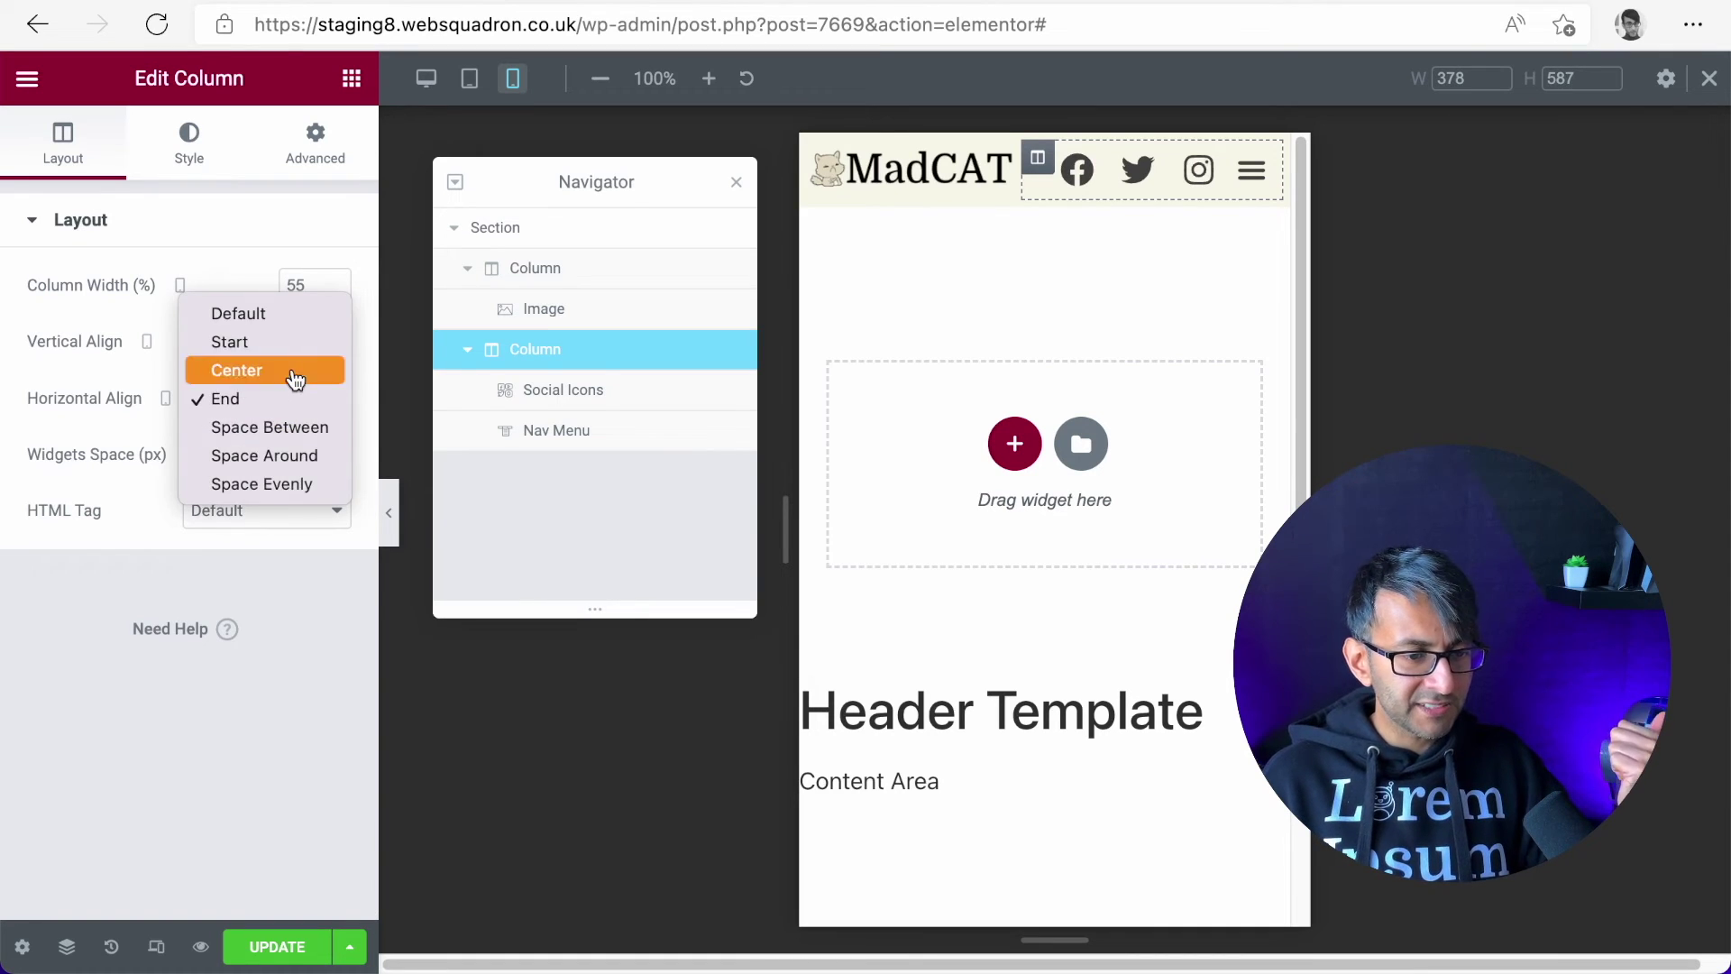
click(295, 379)
click(285, 396)
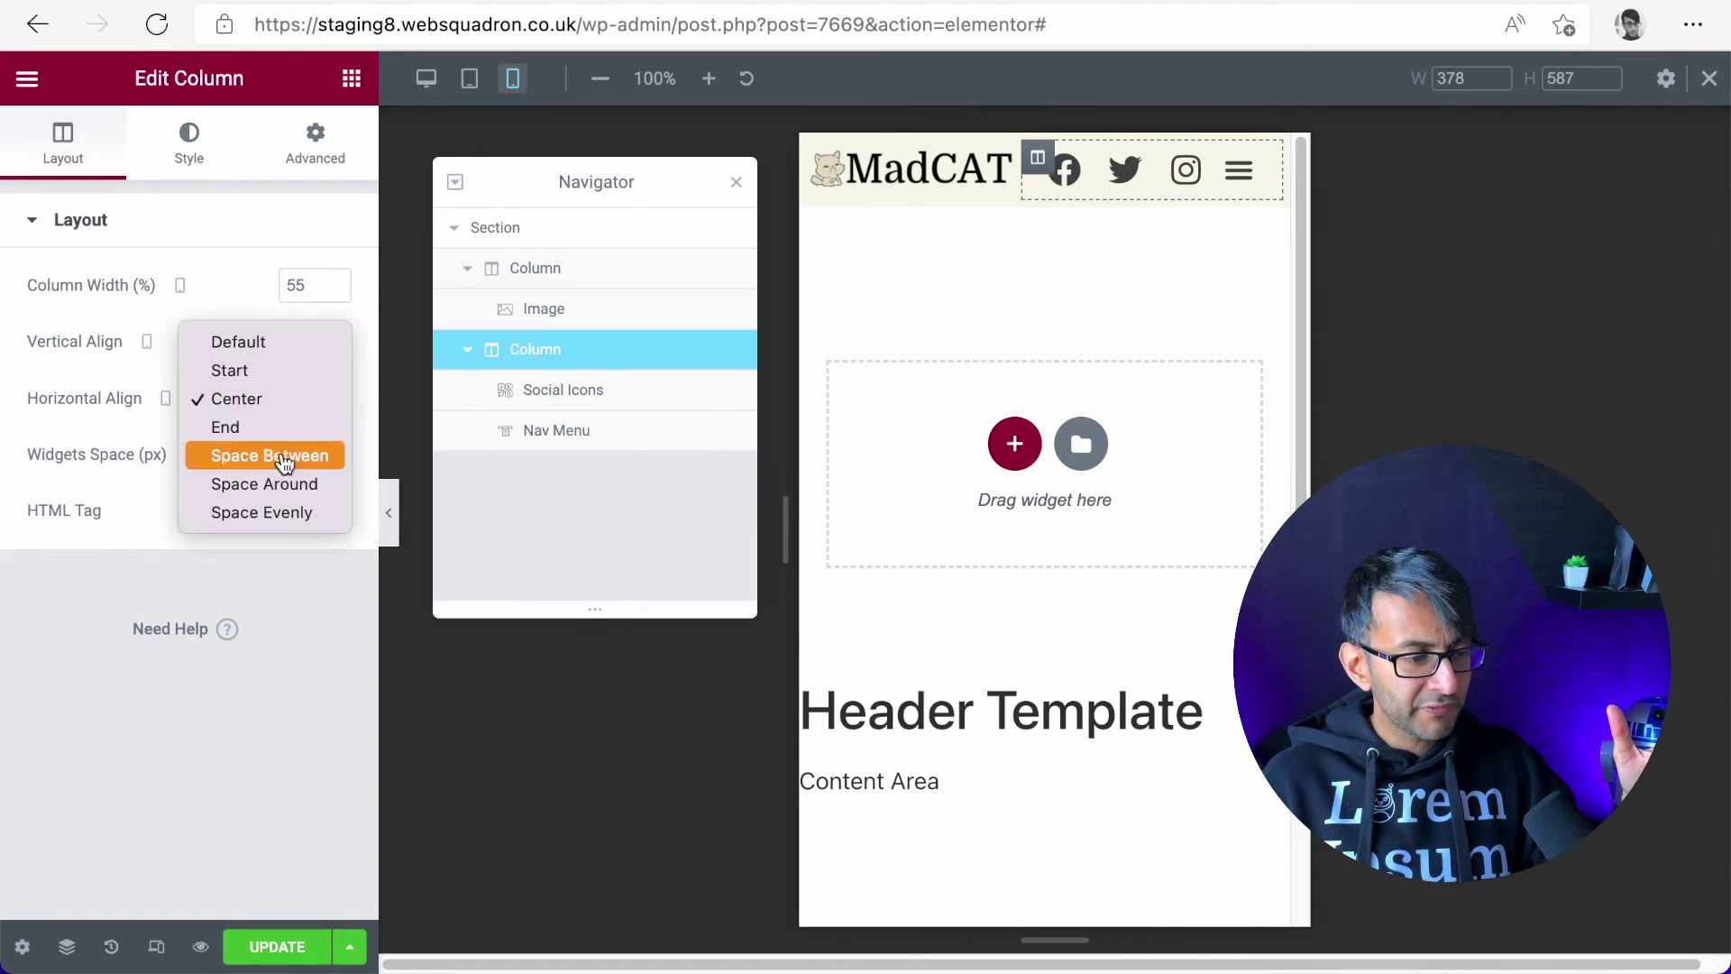
click(306, 513)
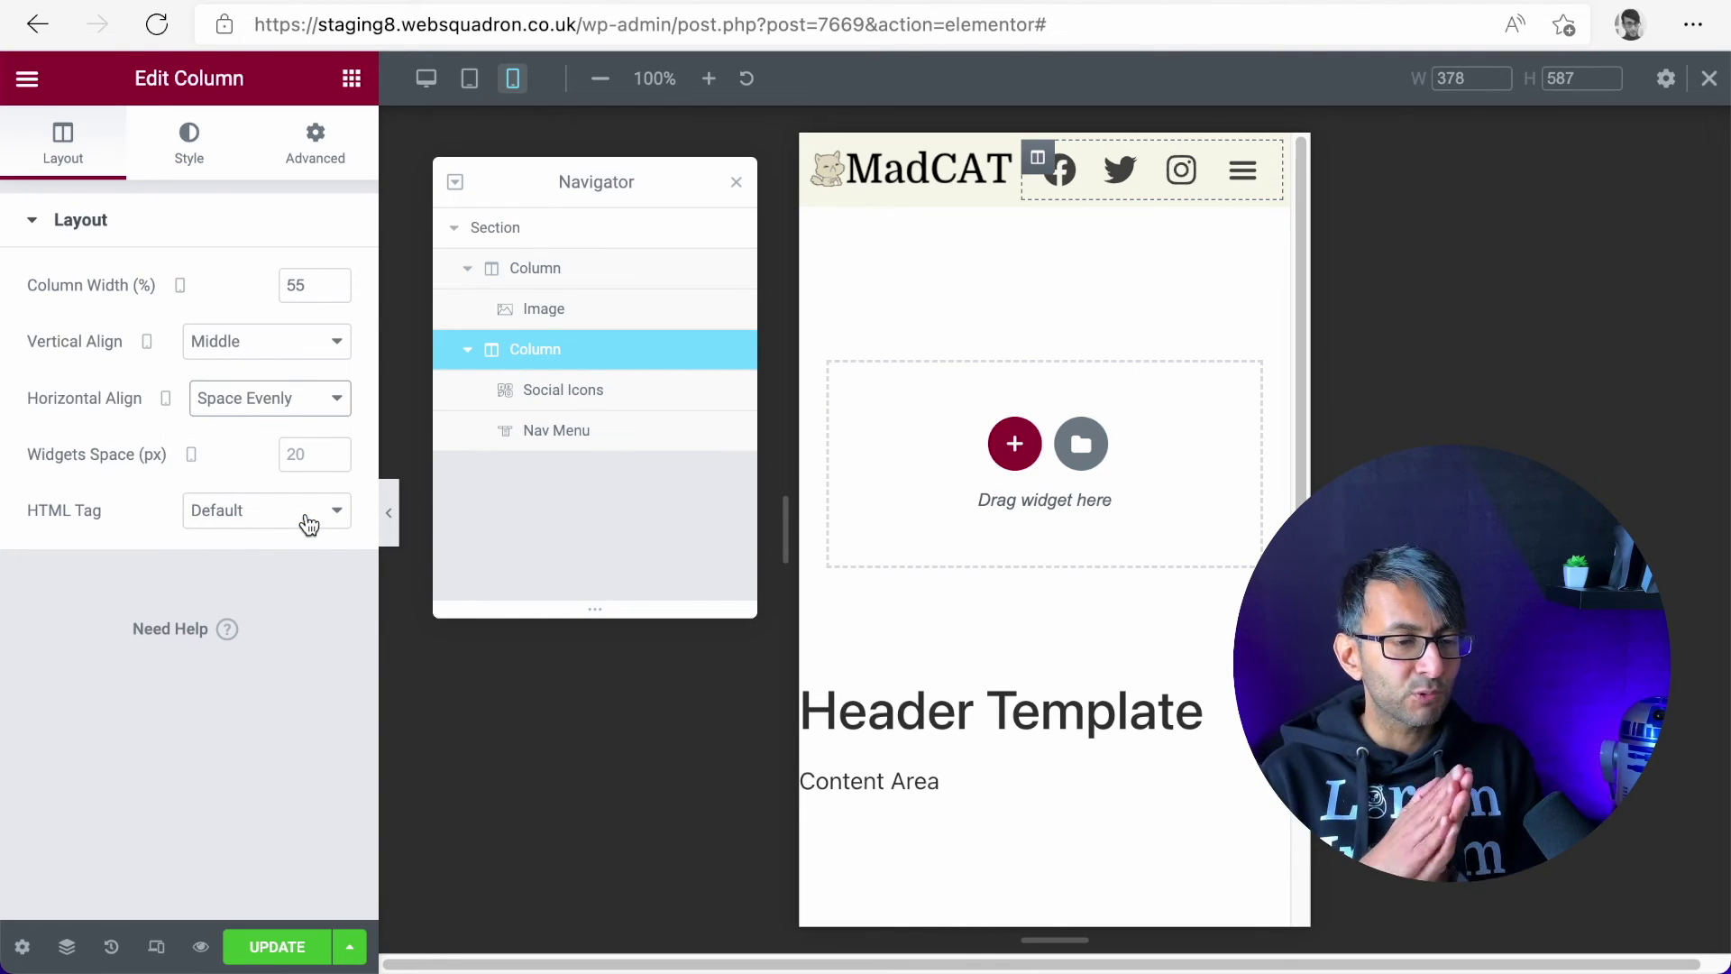
click(307, 523)
click(279, 410)
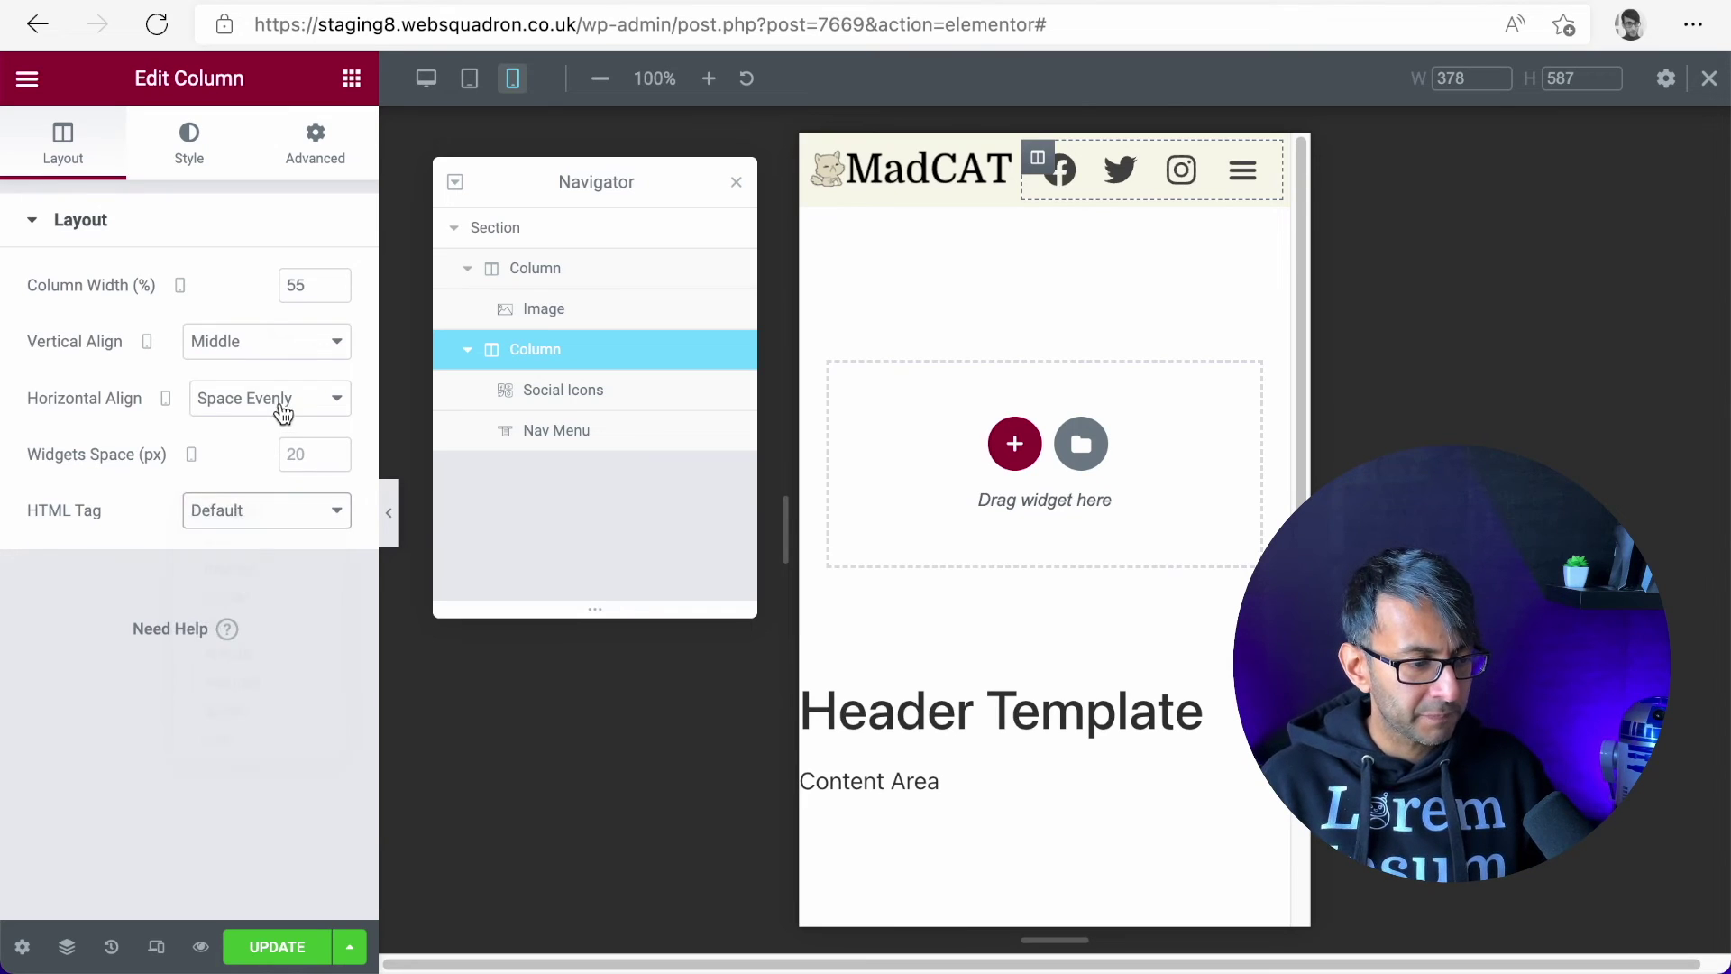
click(278, 410)
click(308, 371)
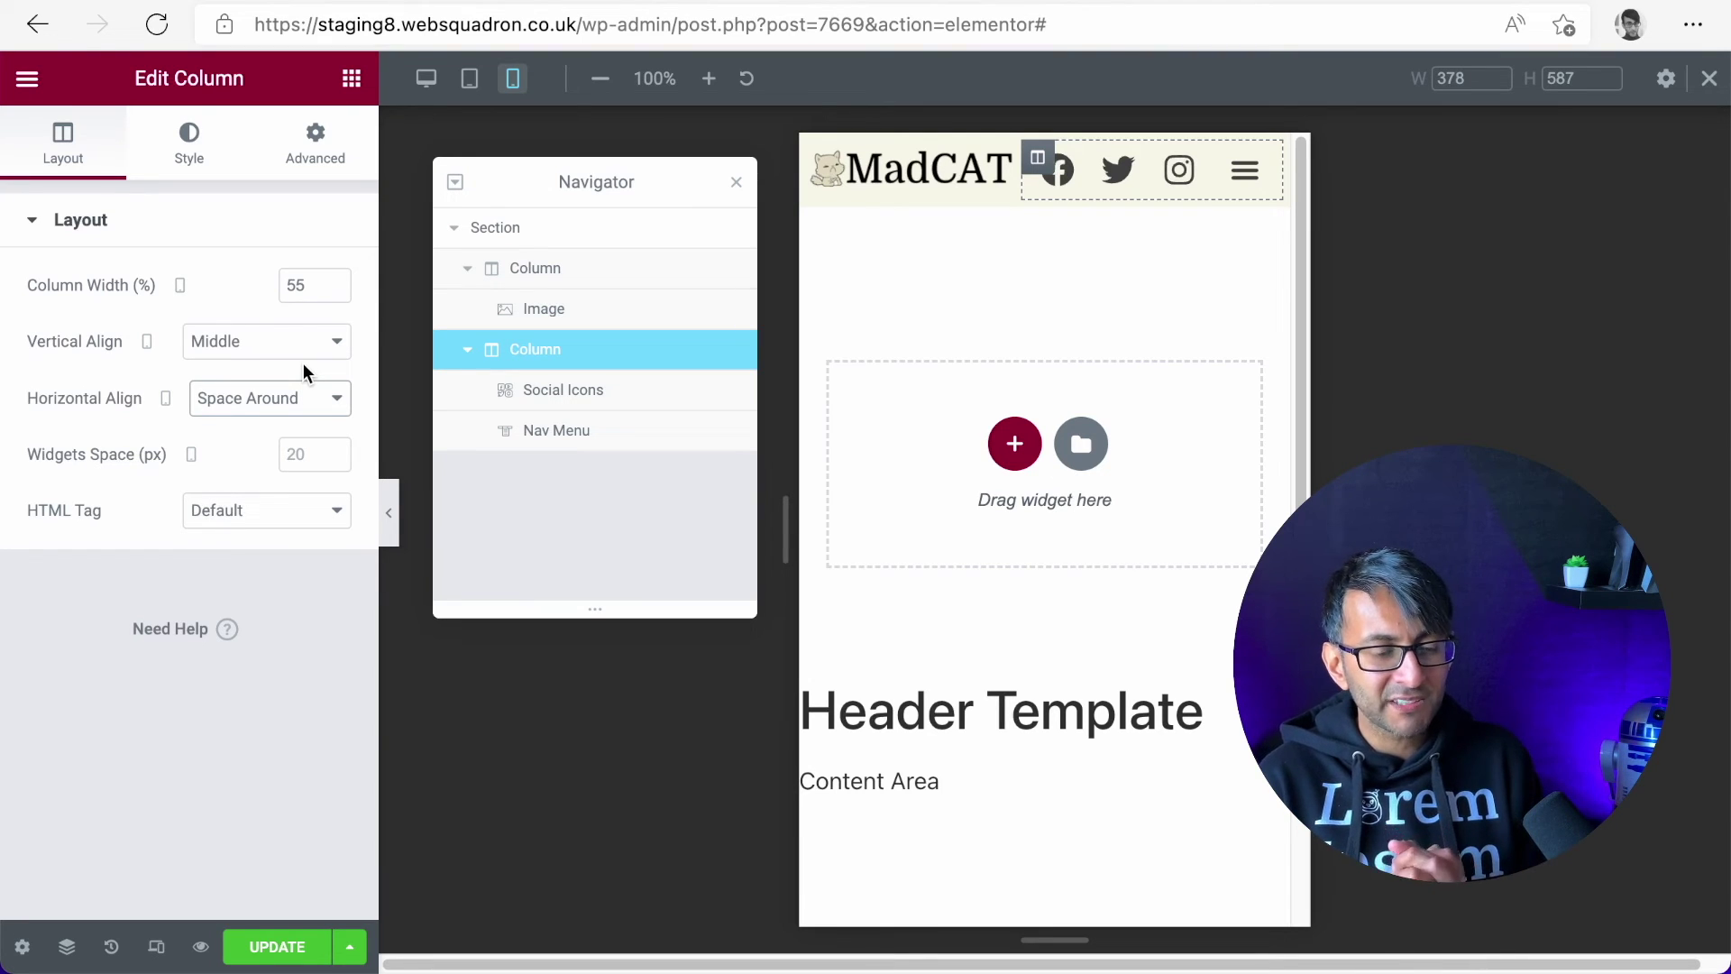
click(387, 521)
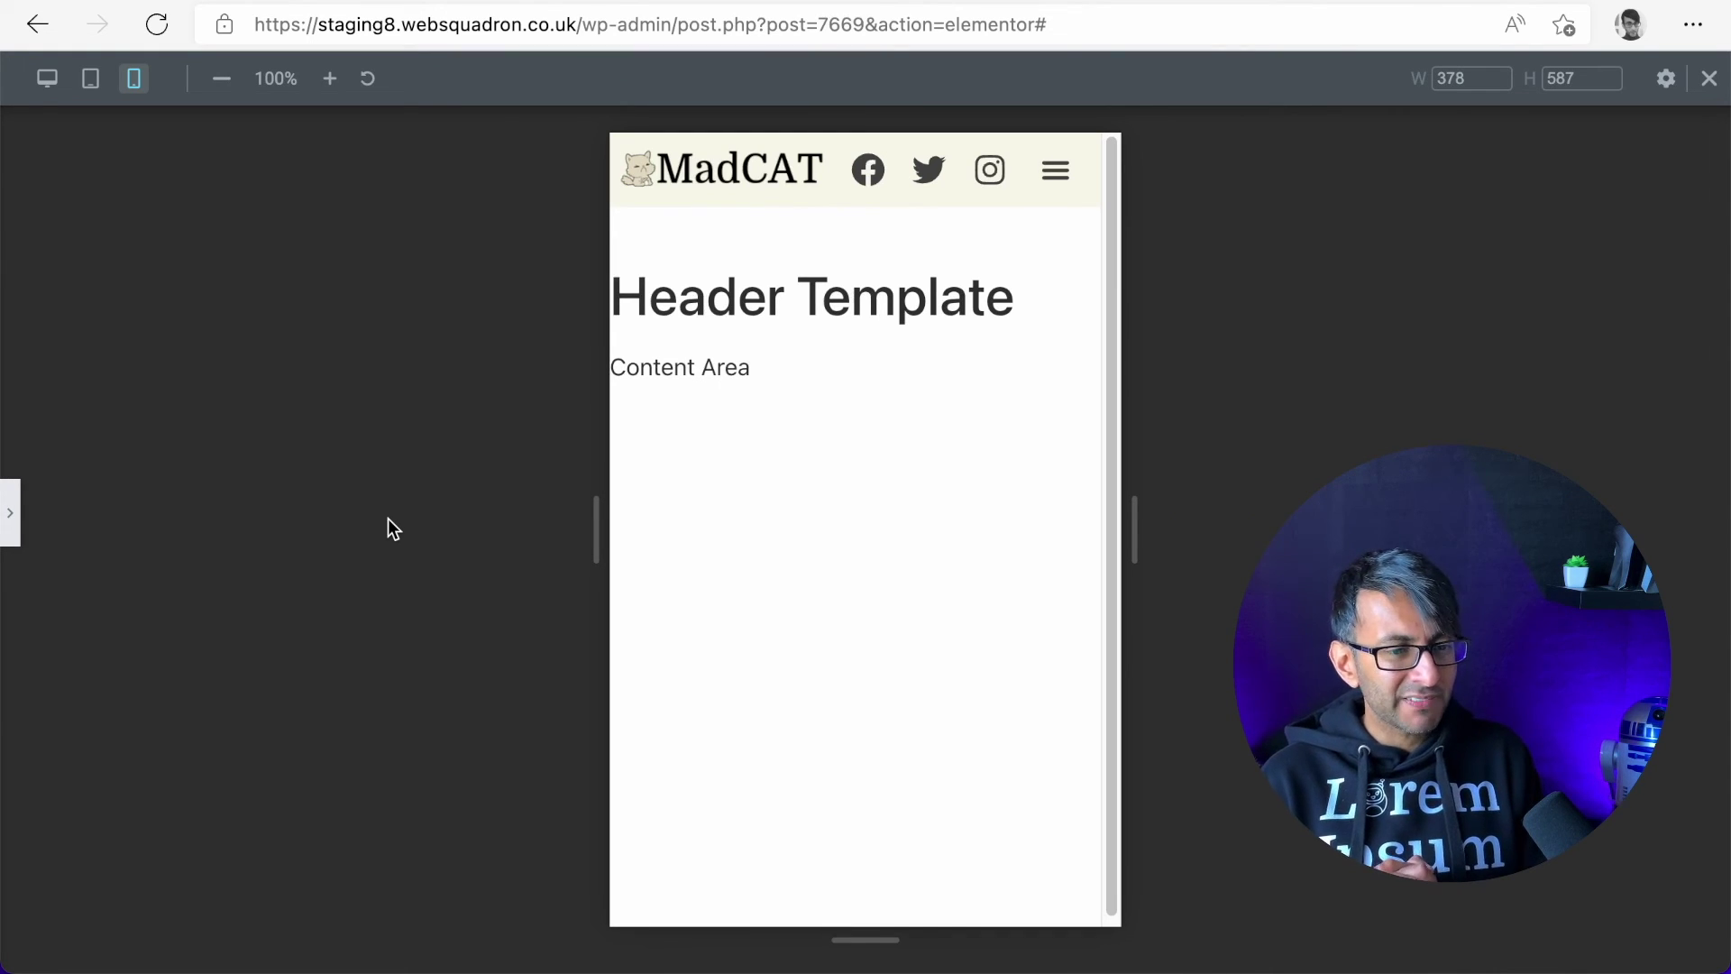
click(13, 532)
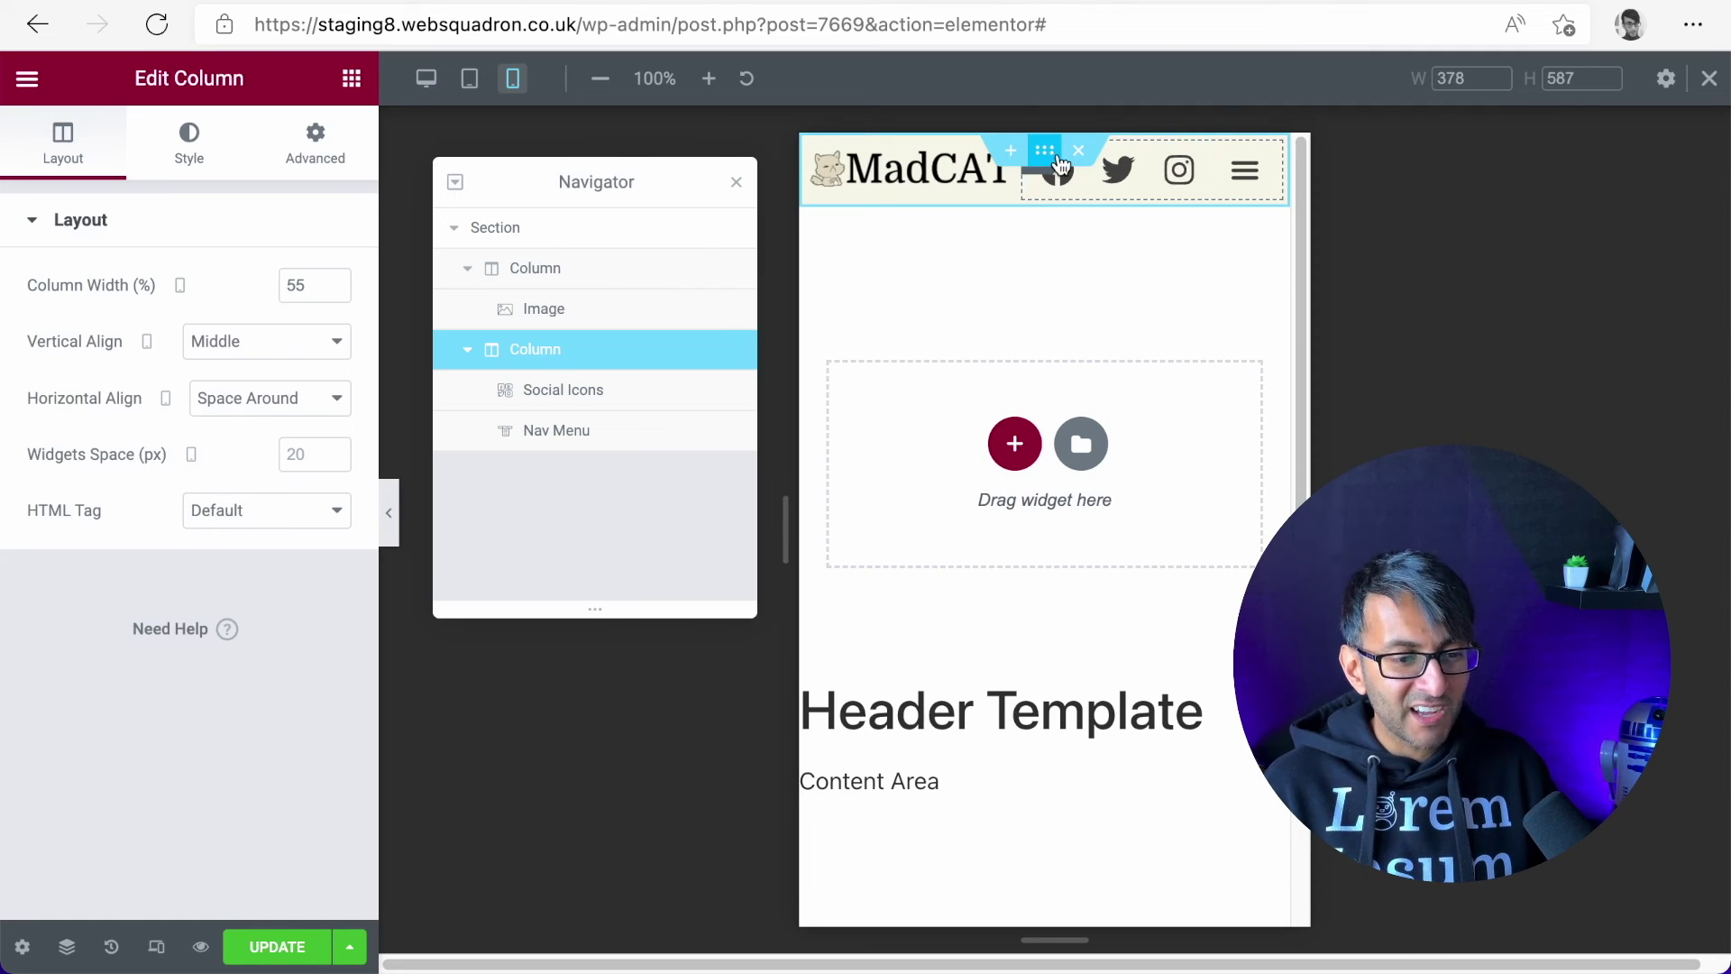
Set the mobile horizontal alignment of the social icons and nav menu column to End
click(263, 341)
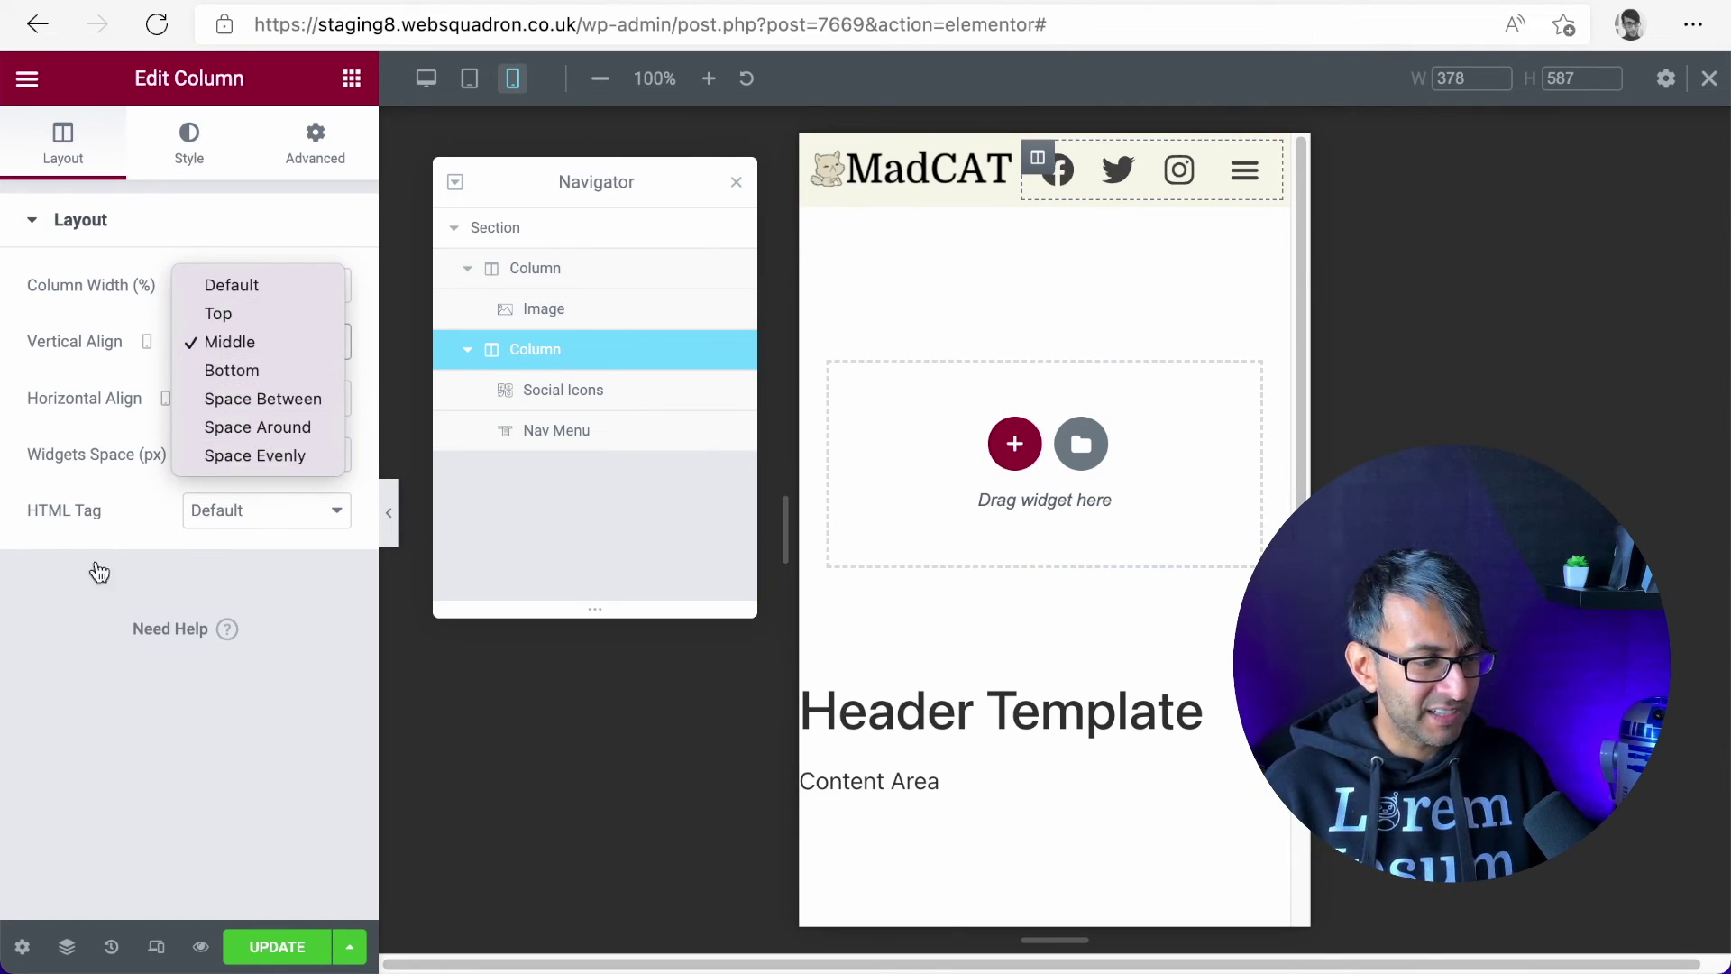
click(90, 611)
click(235, 404)
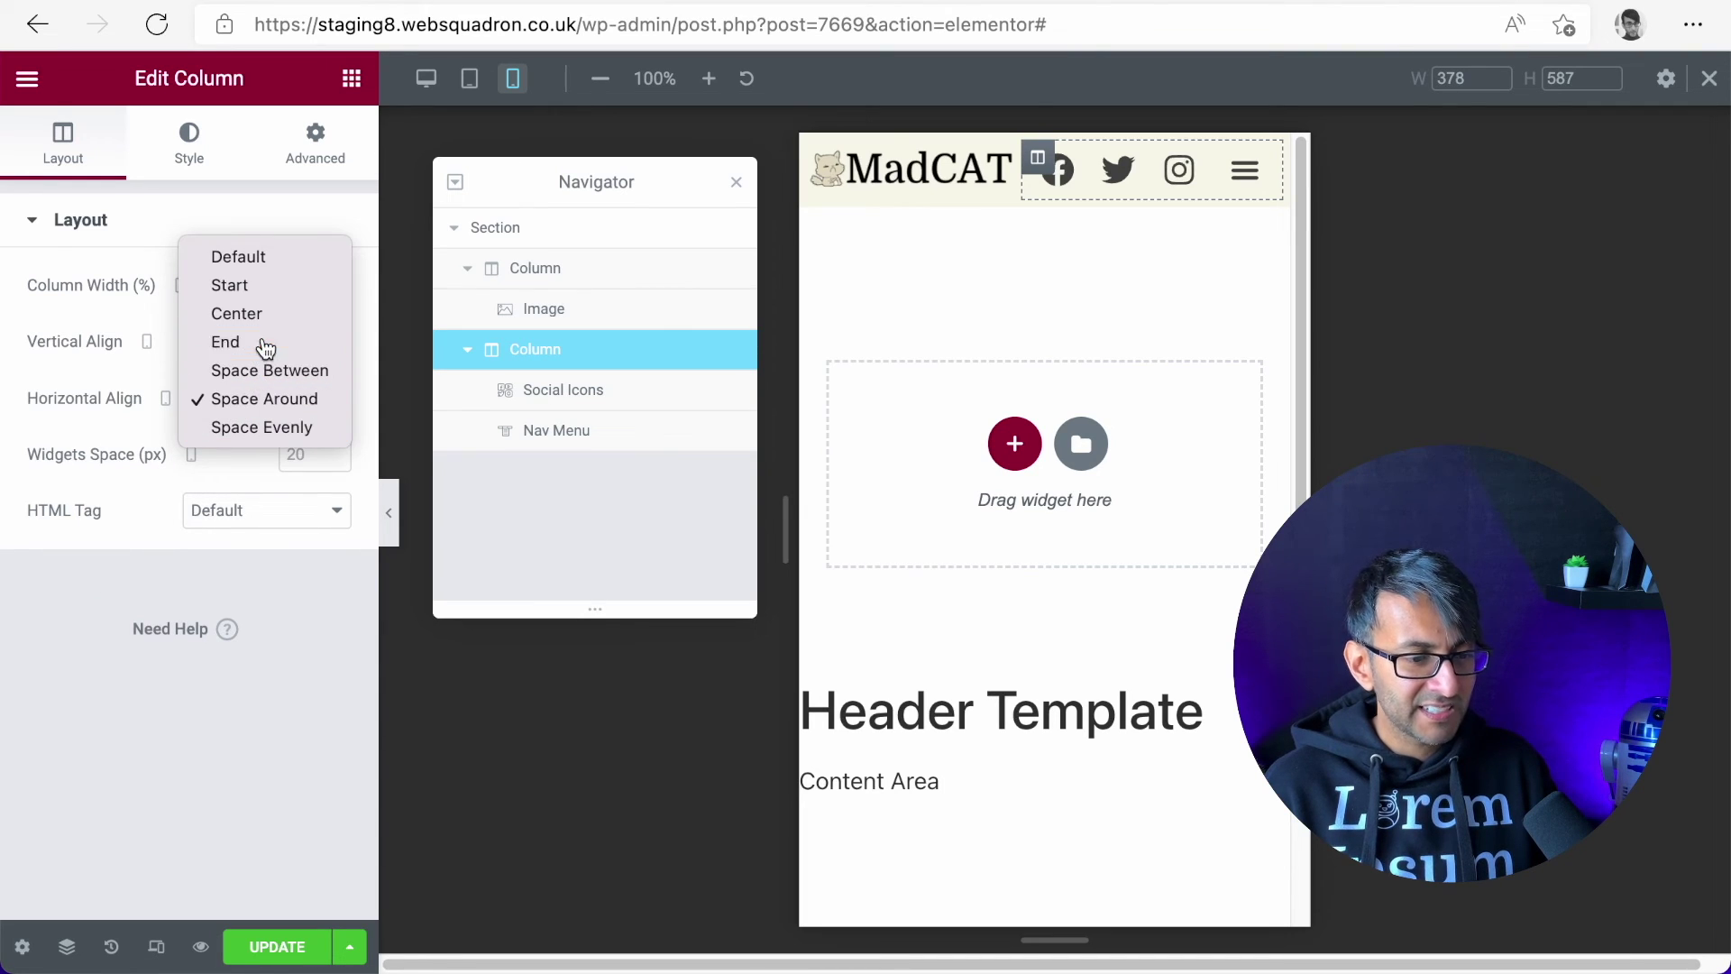
click(225, 341)
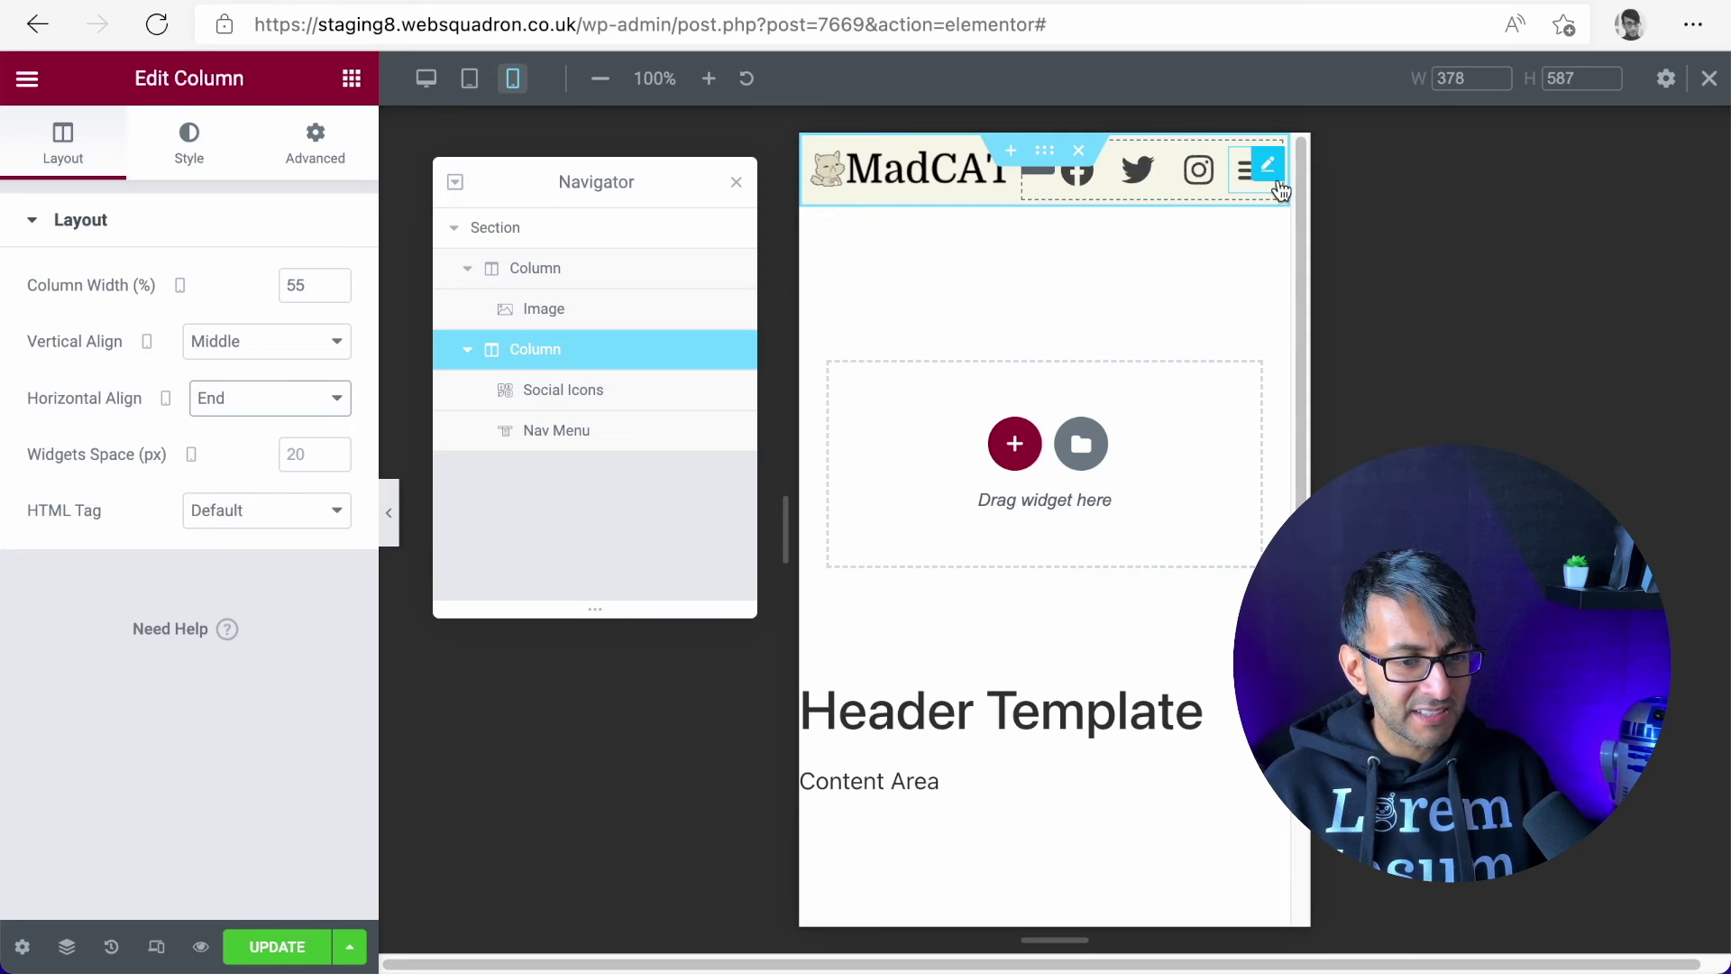
Set the right margin of the social icons widget to 10 px on mobile
click(1213, 161)
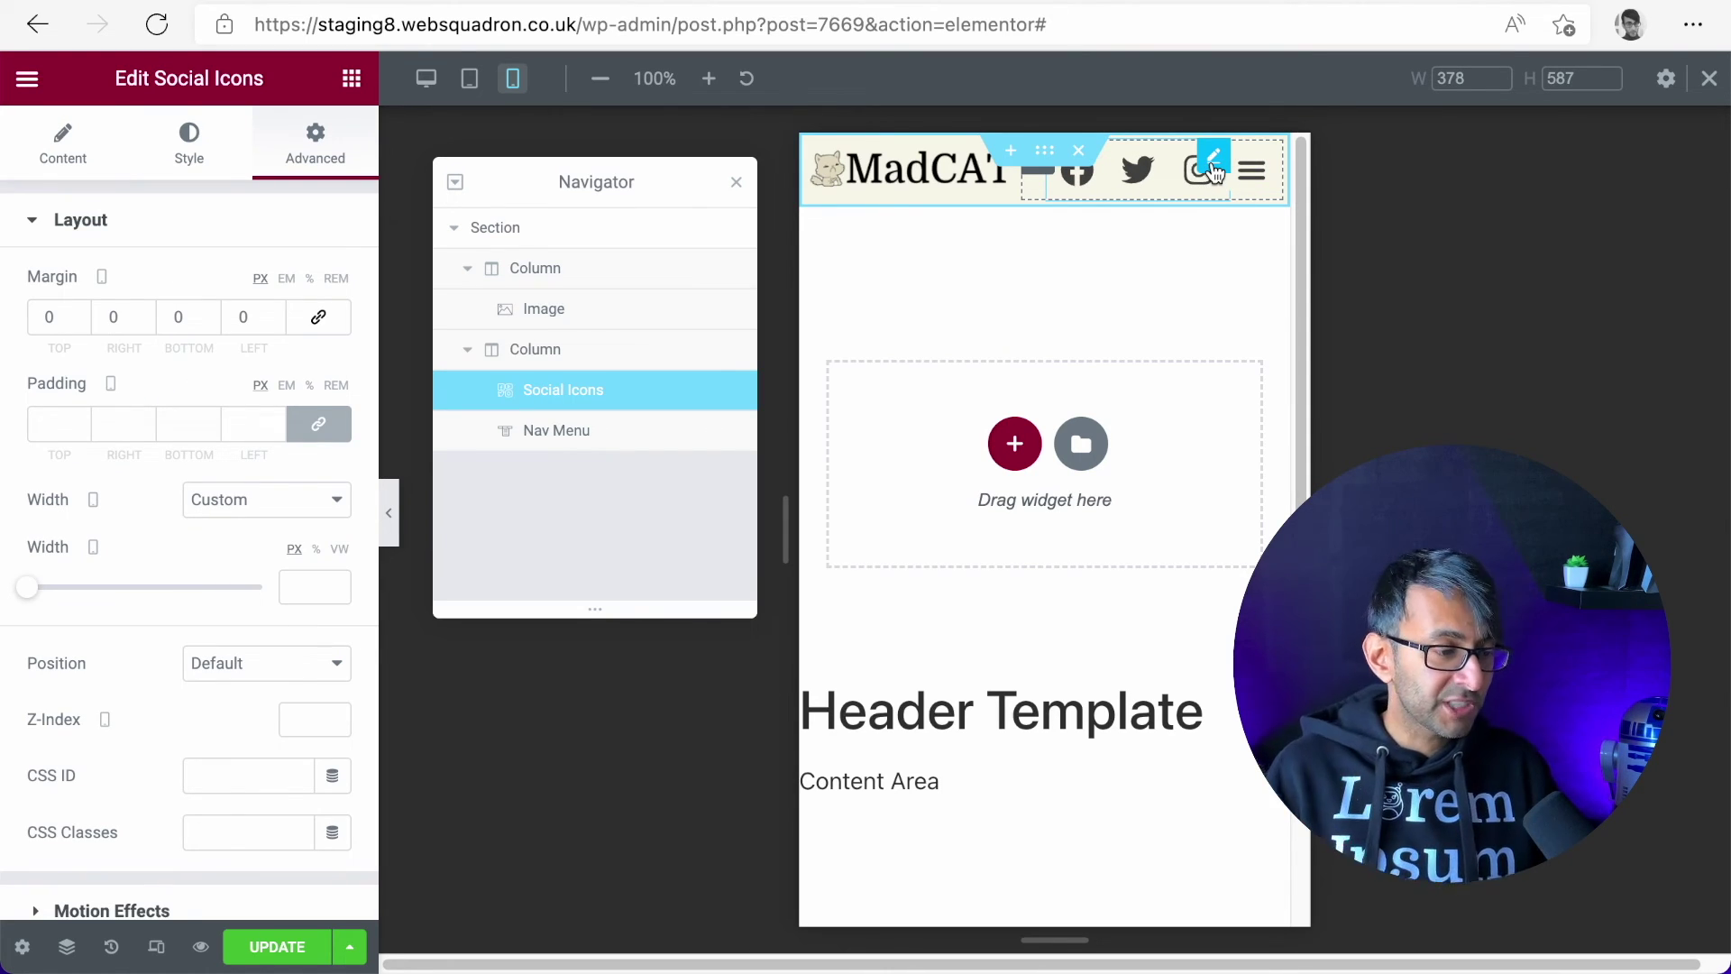
double_click(113, 316)
text(10)
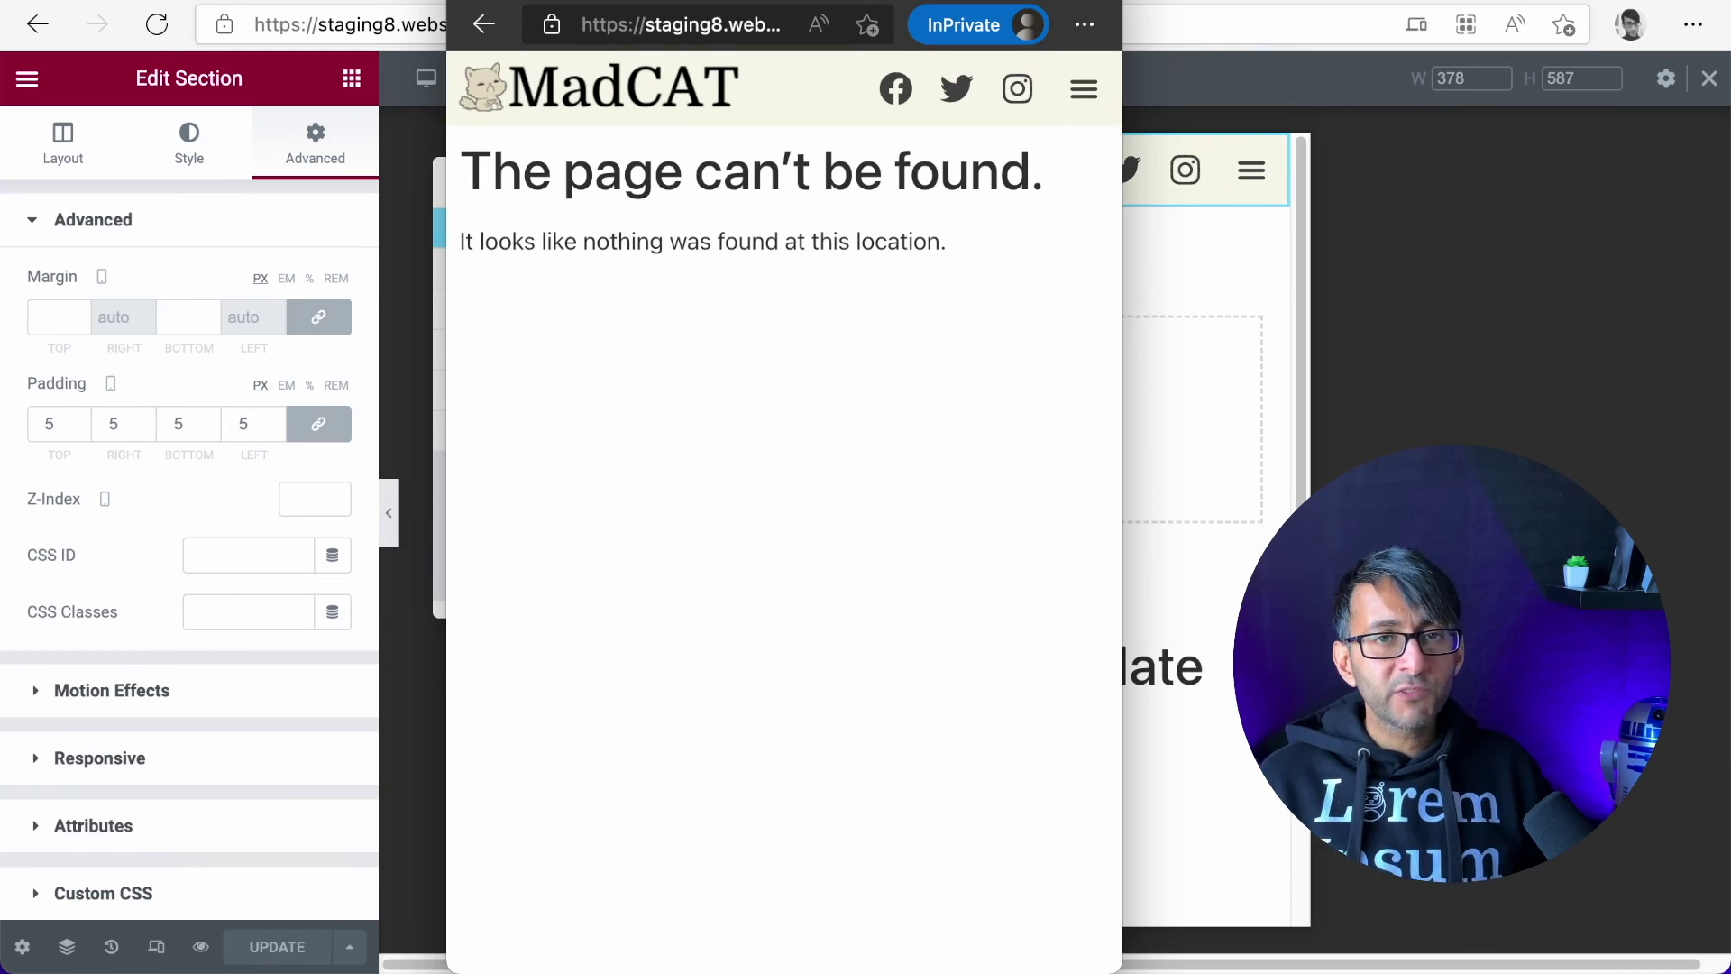
Test expanding and collapsing the hamburger menu in the InPrivate window's live page, and close that window
click(1084, 97)
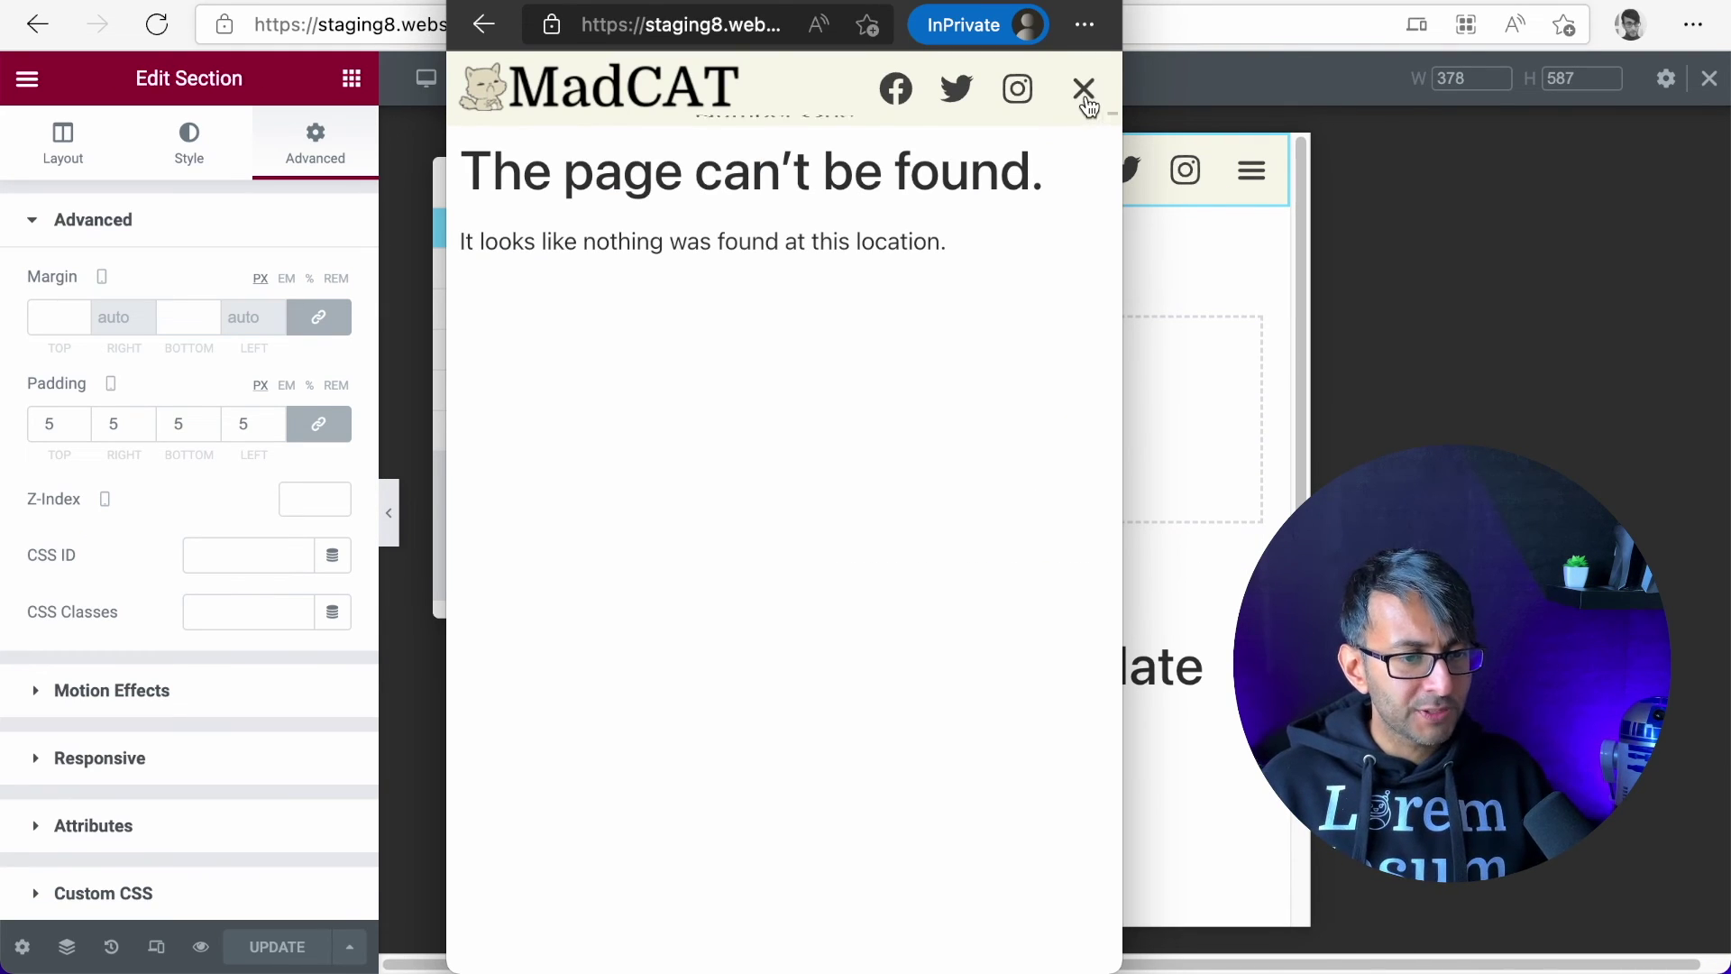
click(1088, 102)
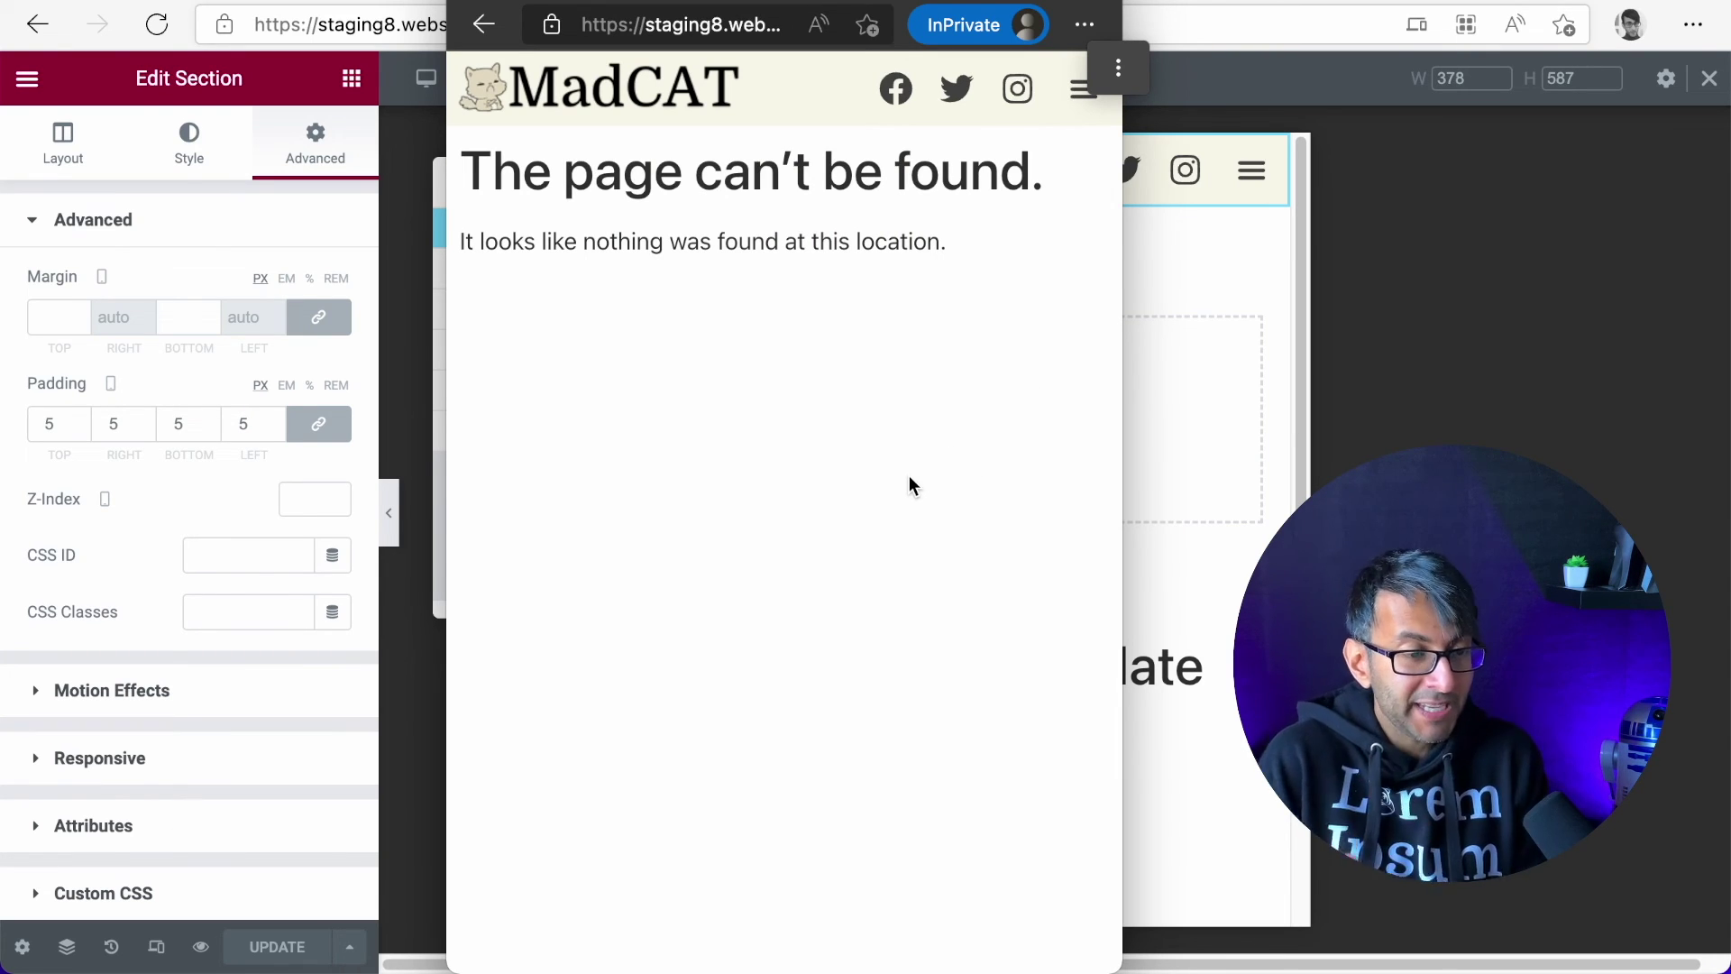
key(super+w)
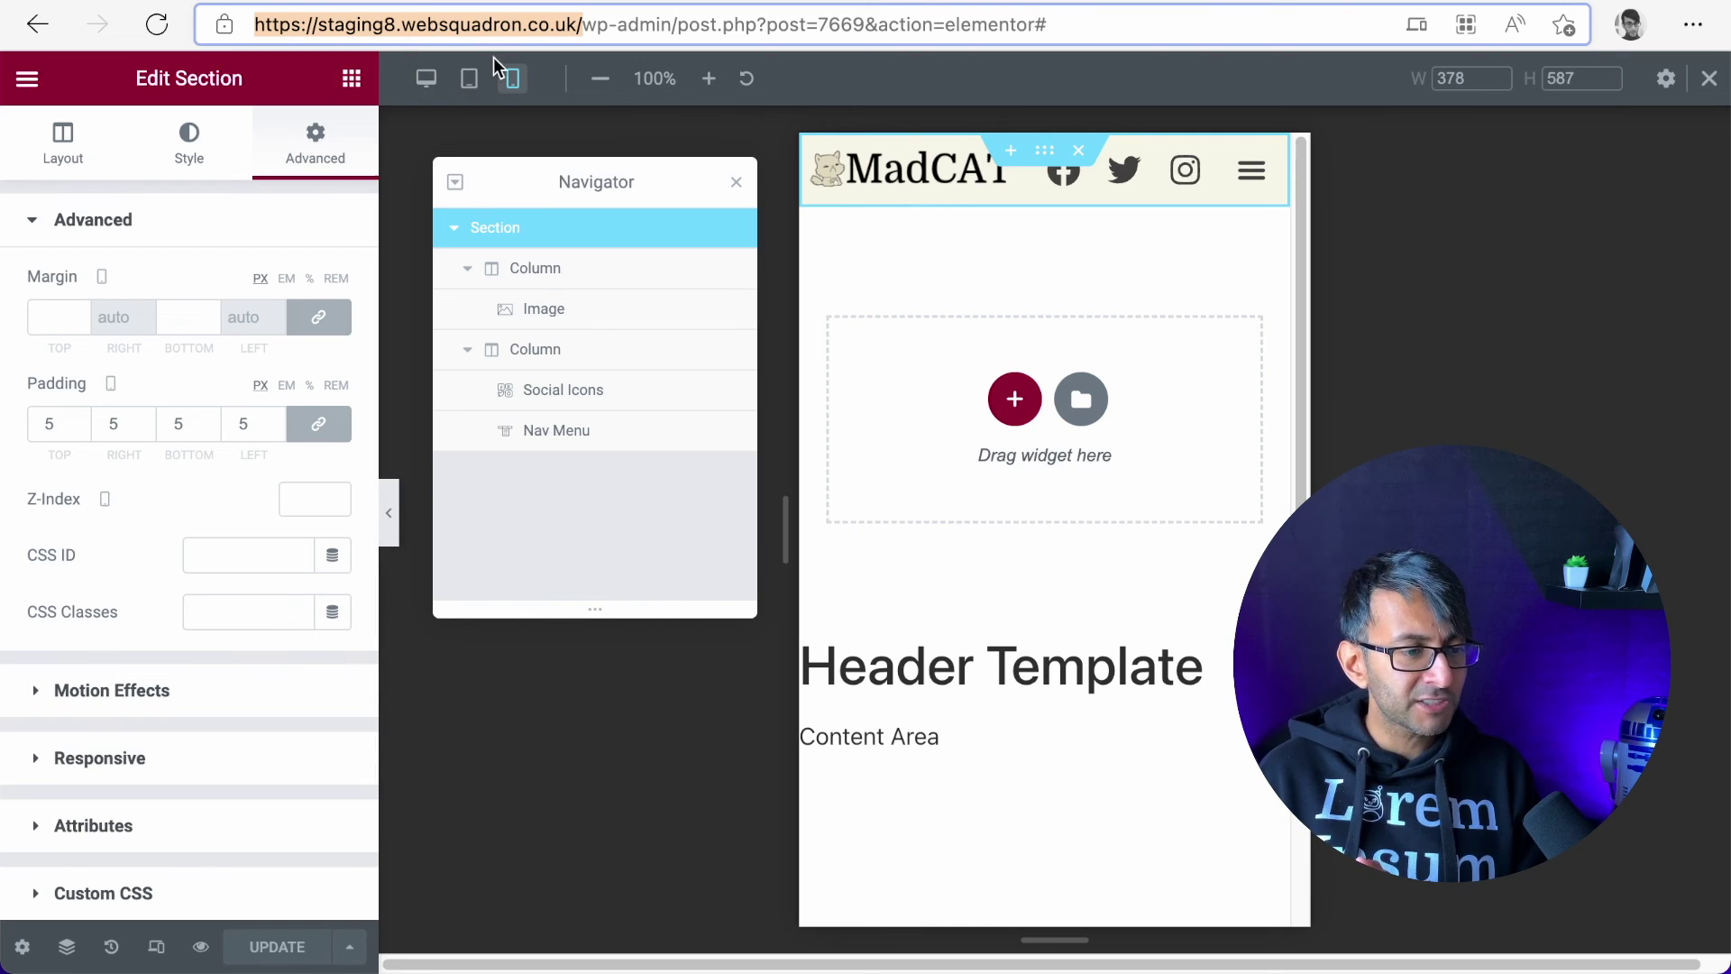
Switch the editor to the tablet view, close the Navigator, and set the social icons widget's width to Custom
click(470, 80)
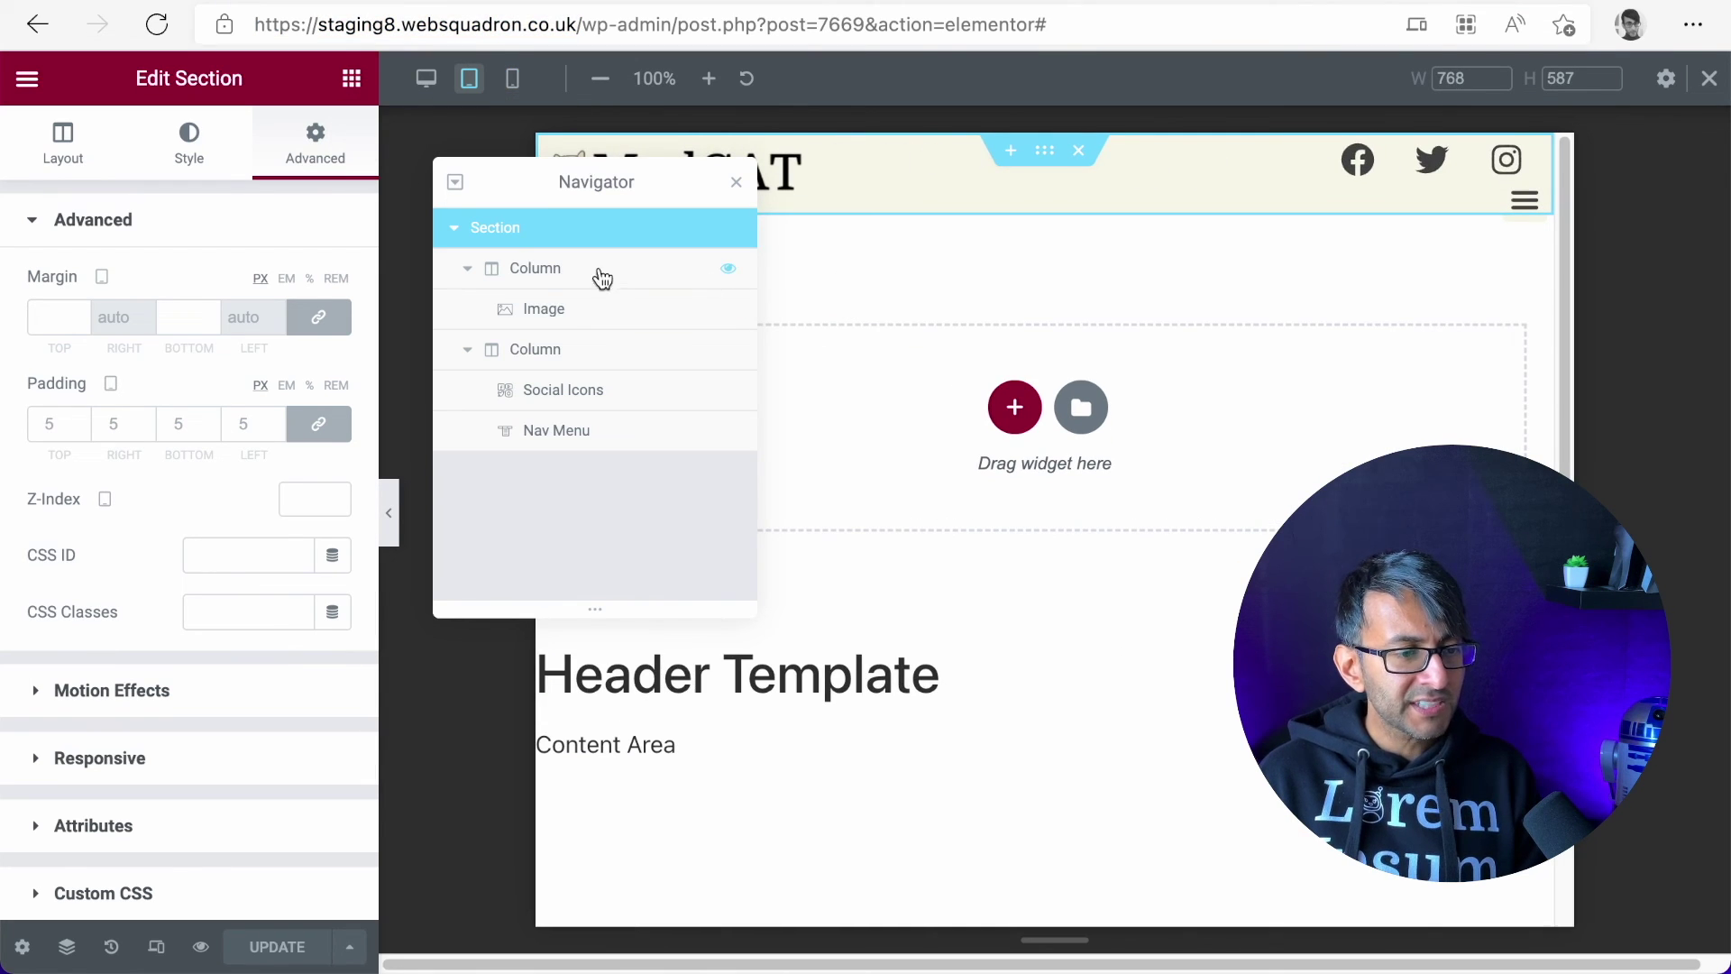
click(736, 187)
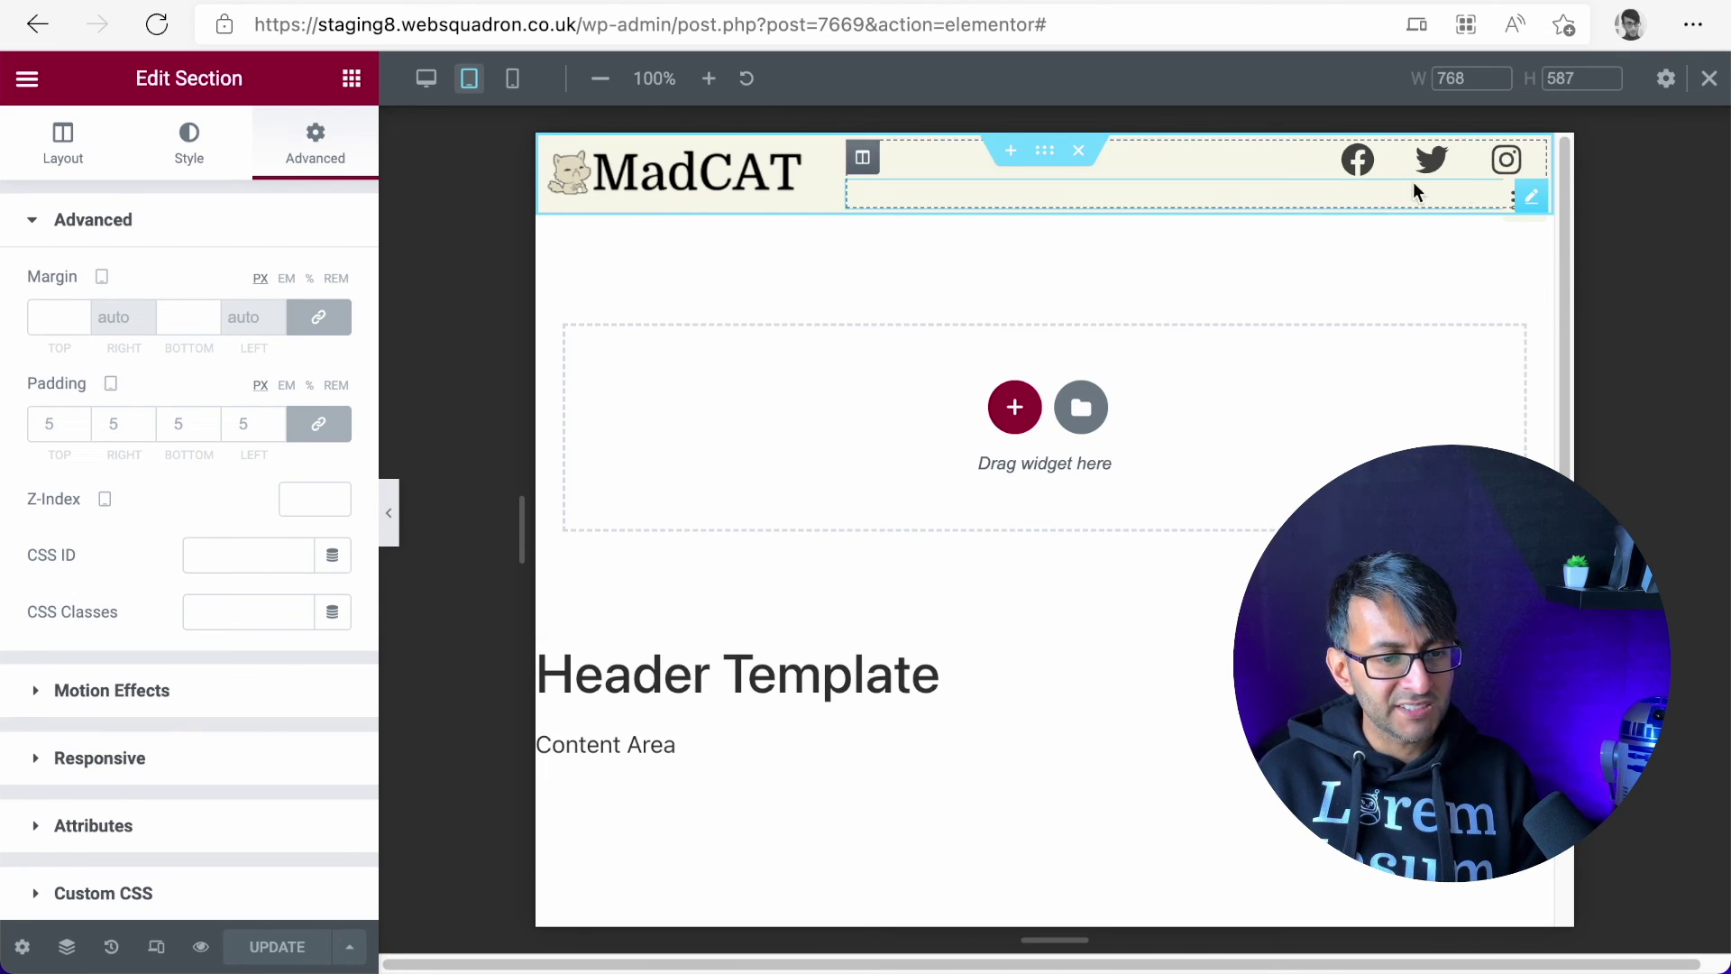
click(1528, 164)
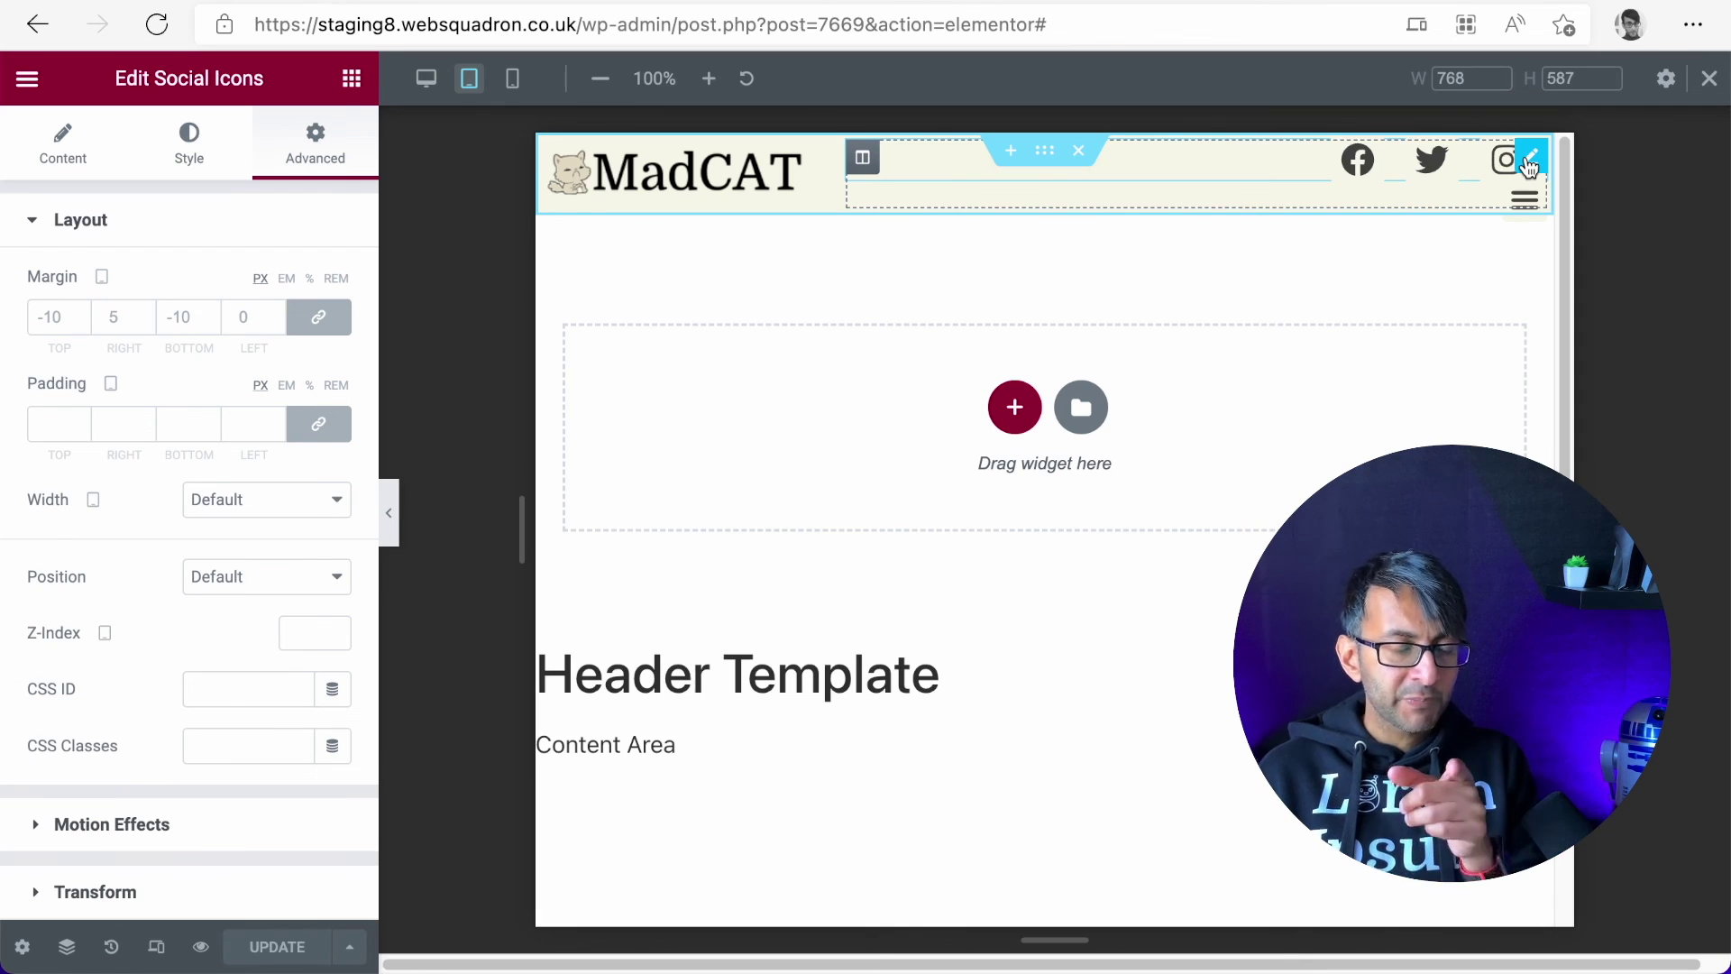
click(264, 503)
click(263, 584)
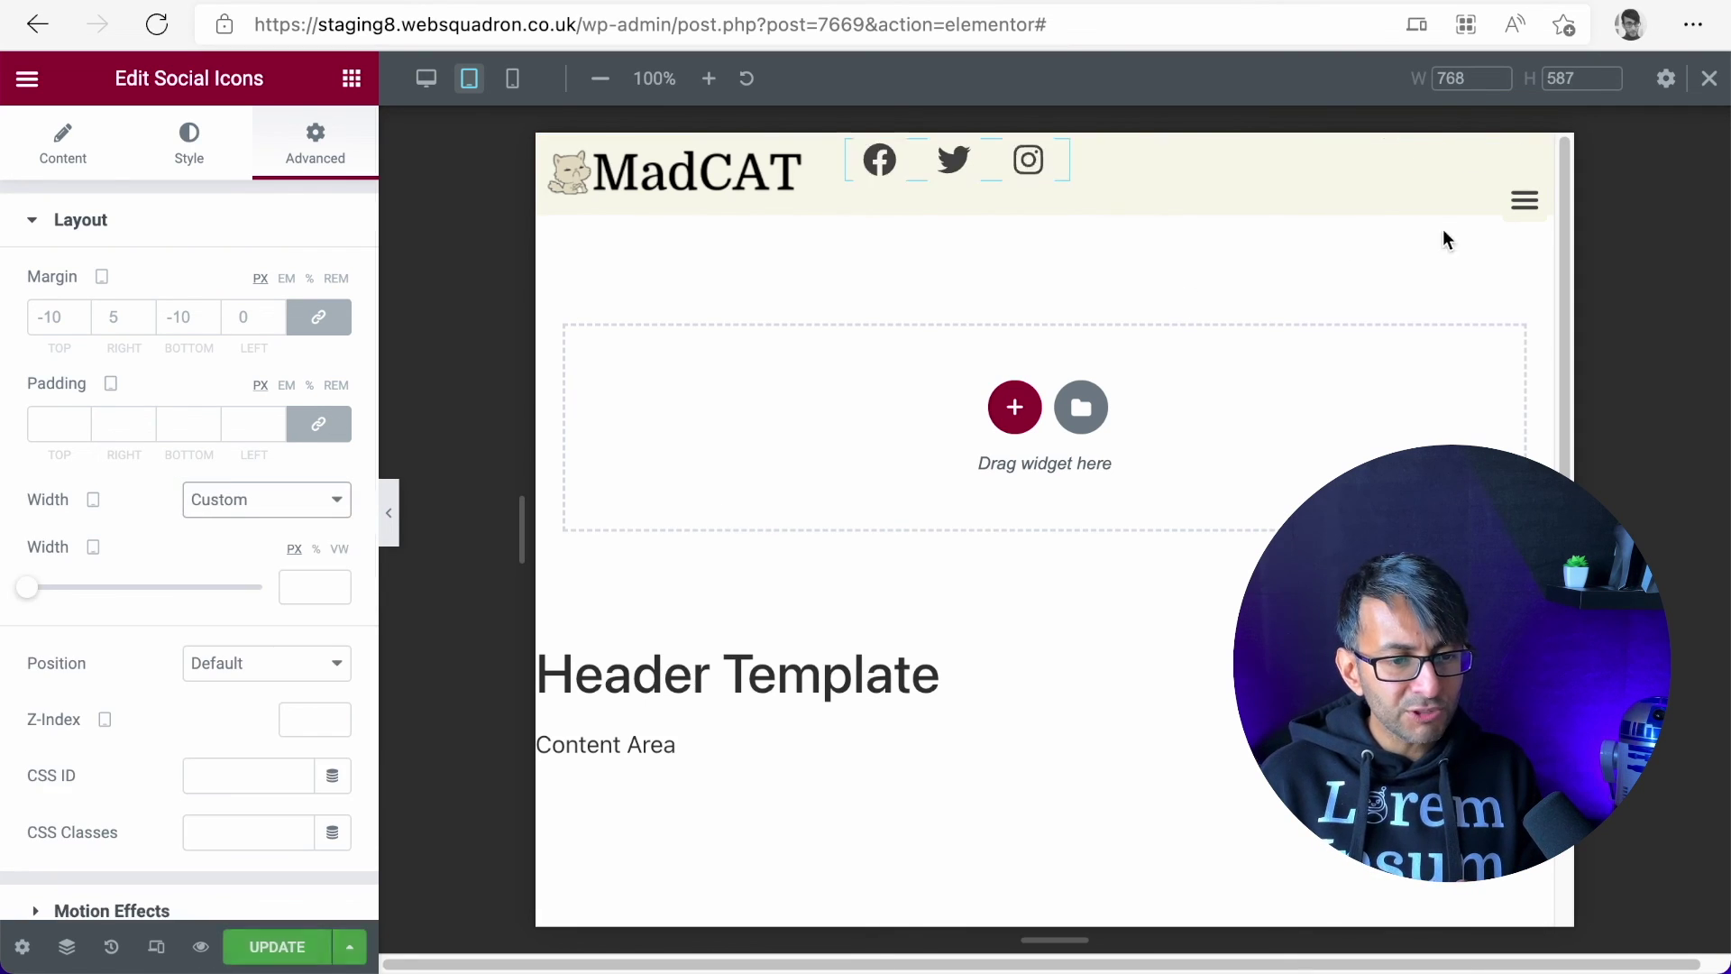
Set the nav menu widget's tablet width to Custom so the hamburger shares the social icons' row
click(1524, 196)
click(297, 507)
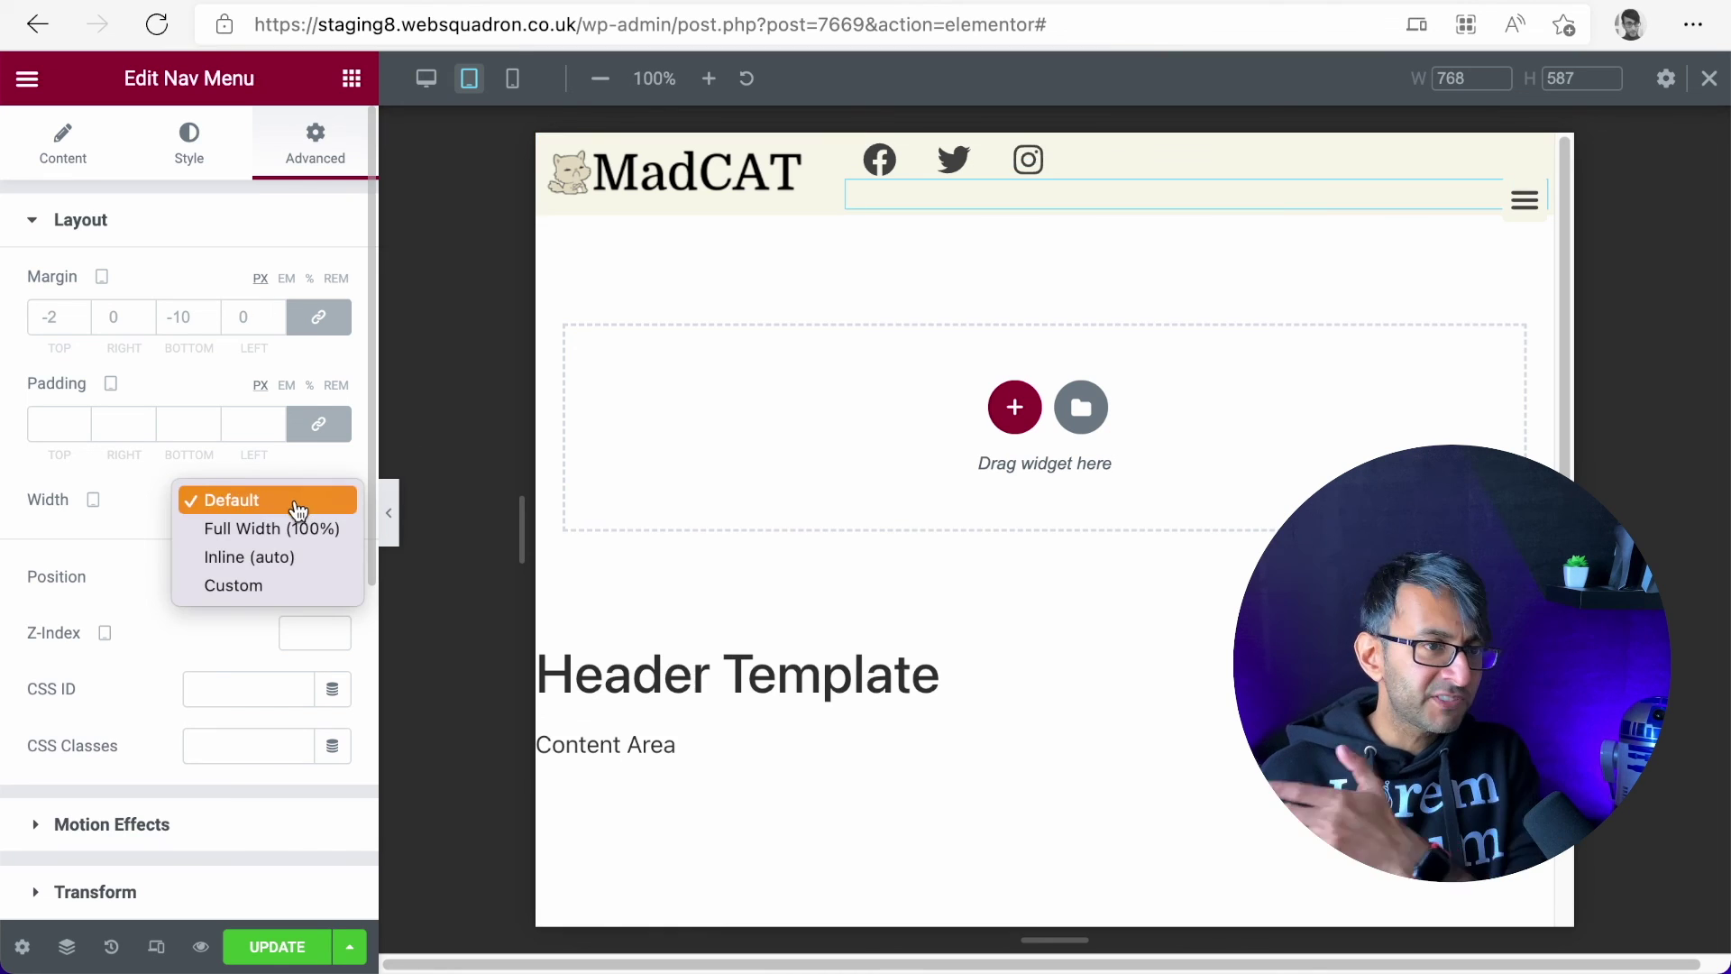
click(259, 586)
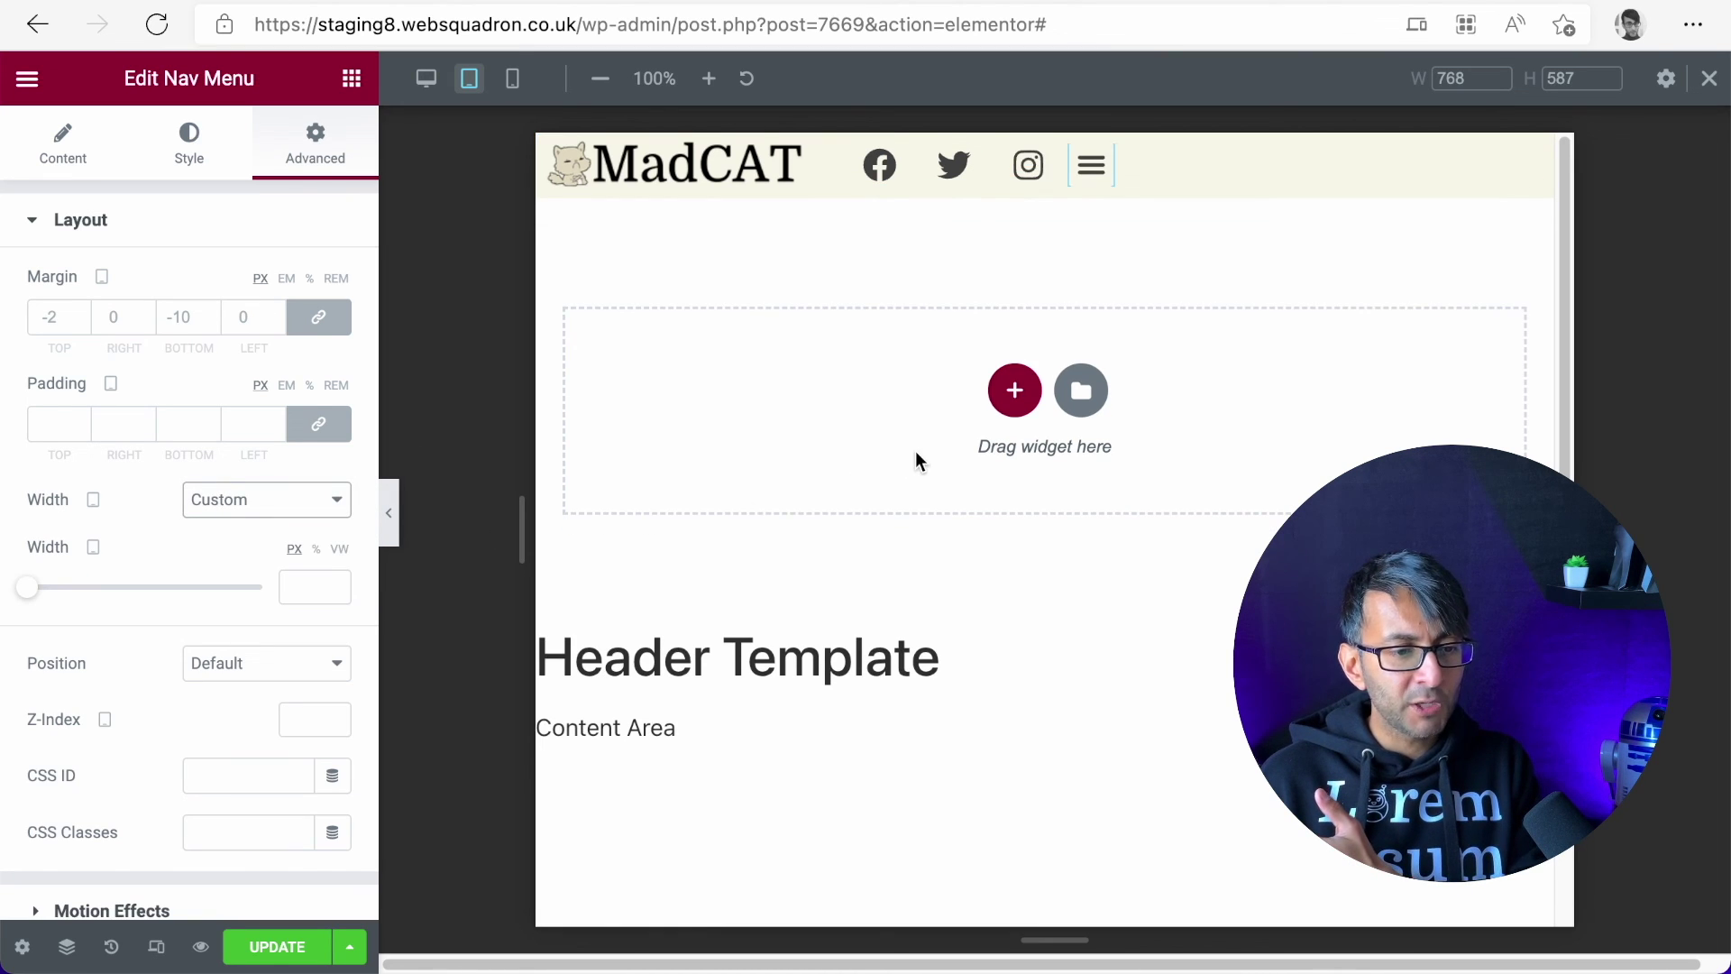
Set the second column's tablet horizontal alignment to End and preview the header without the editing panel
click(863, 164)
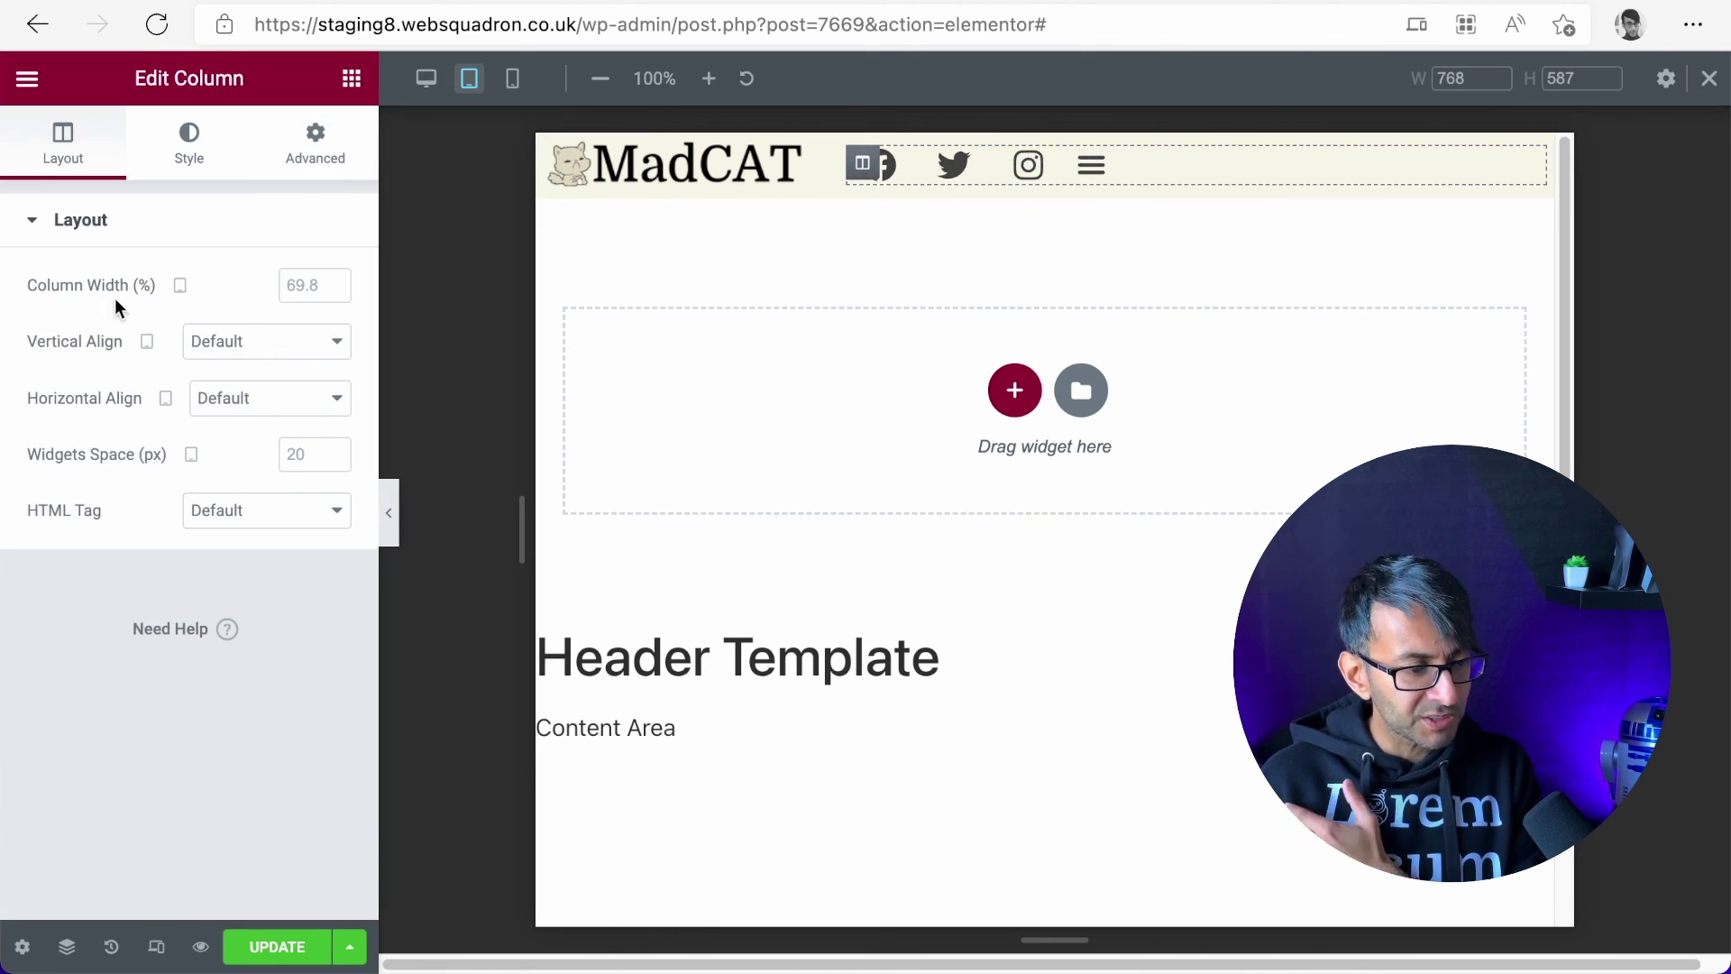
click(236, 398)
key(Escape)
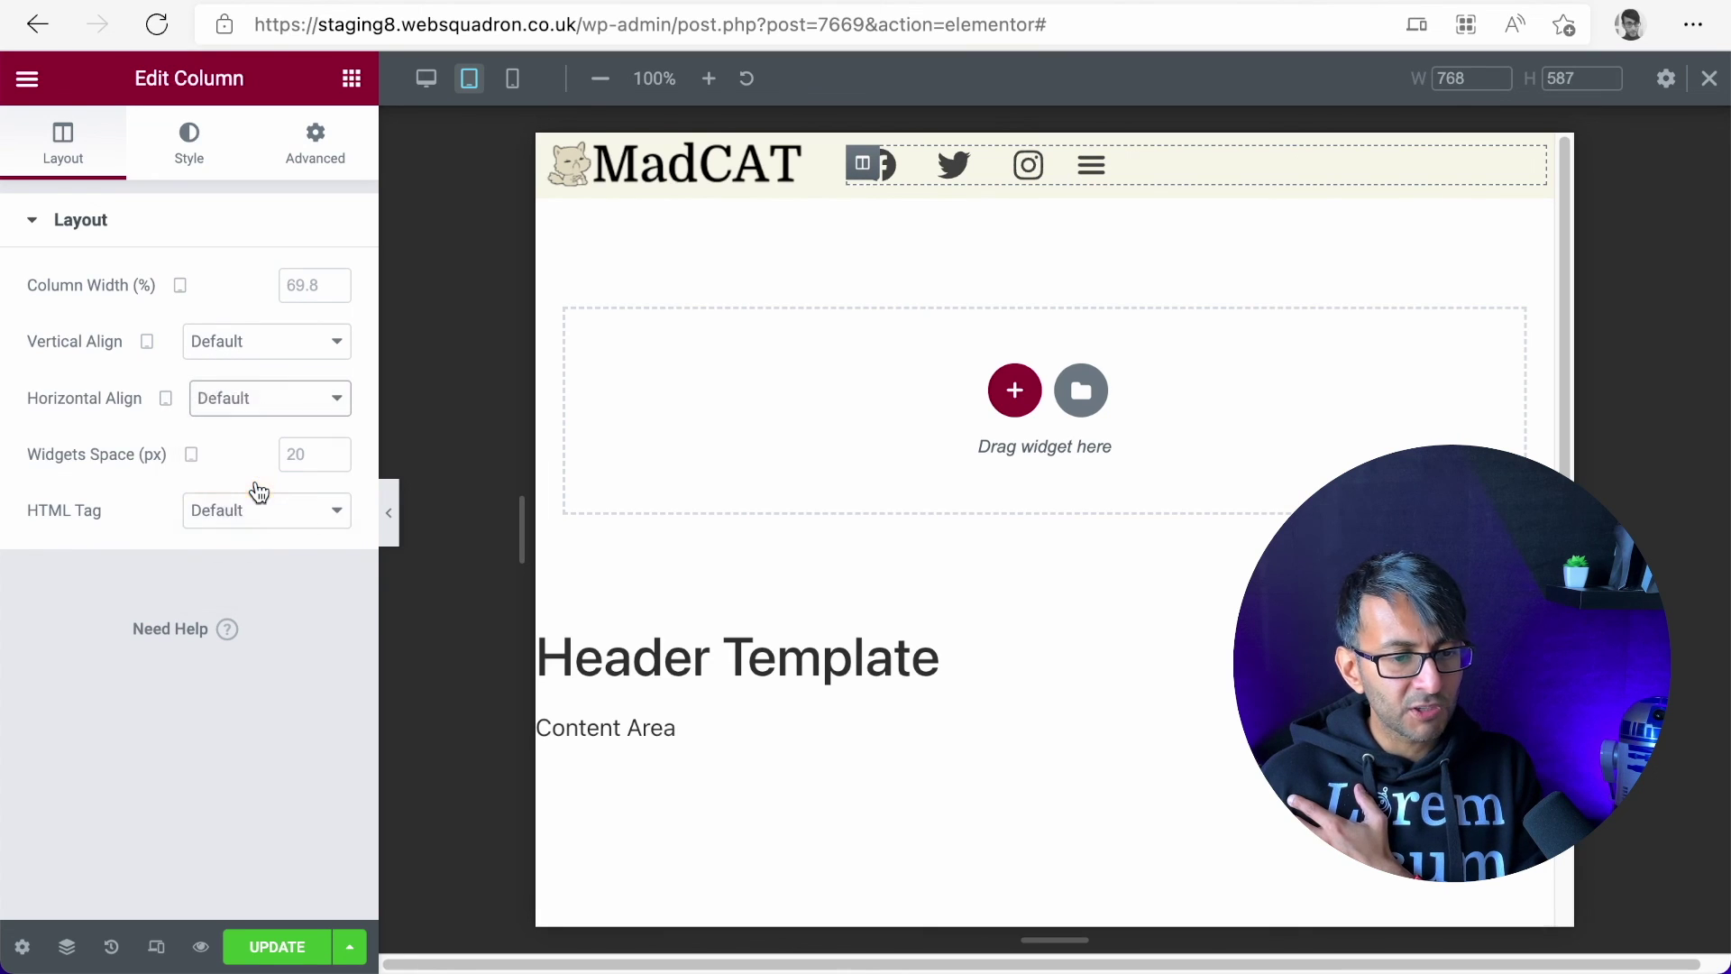
click(259, 491)
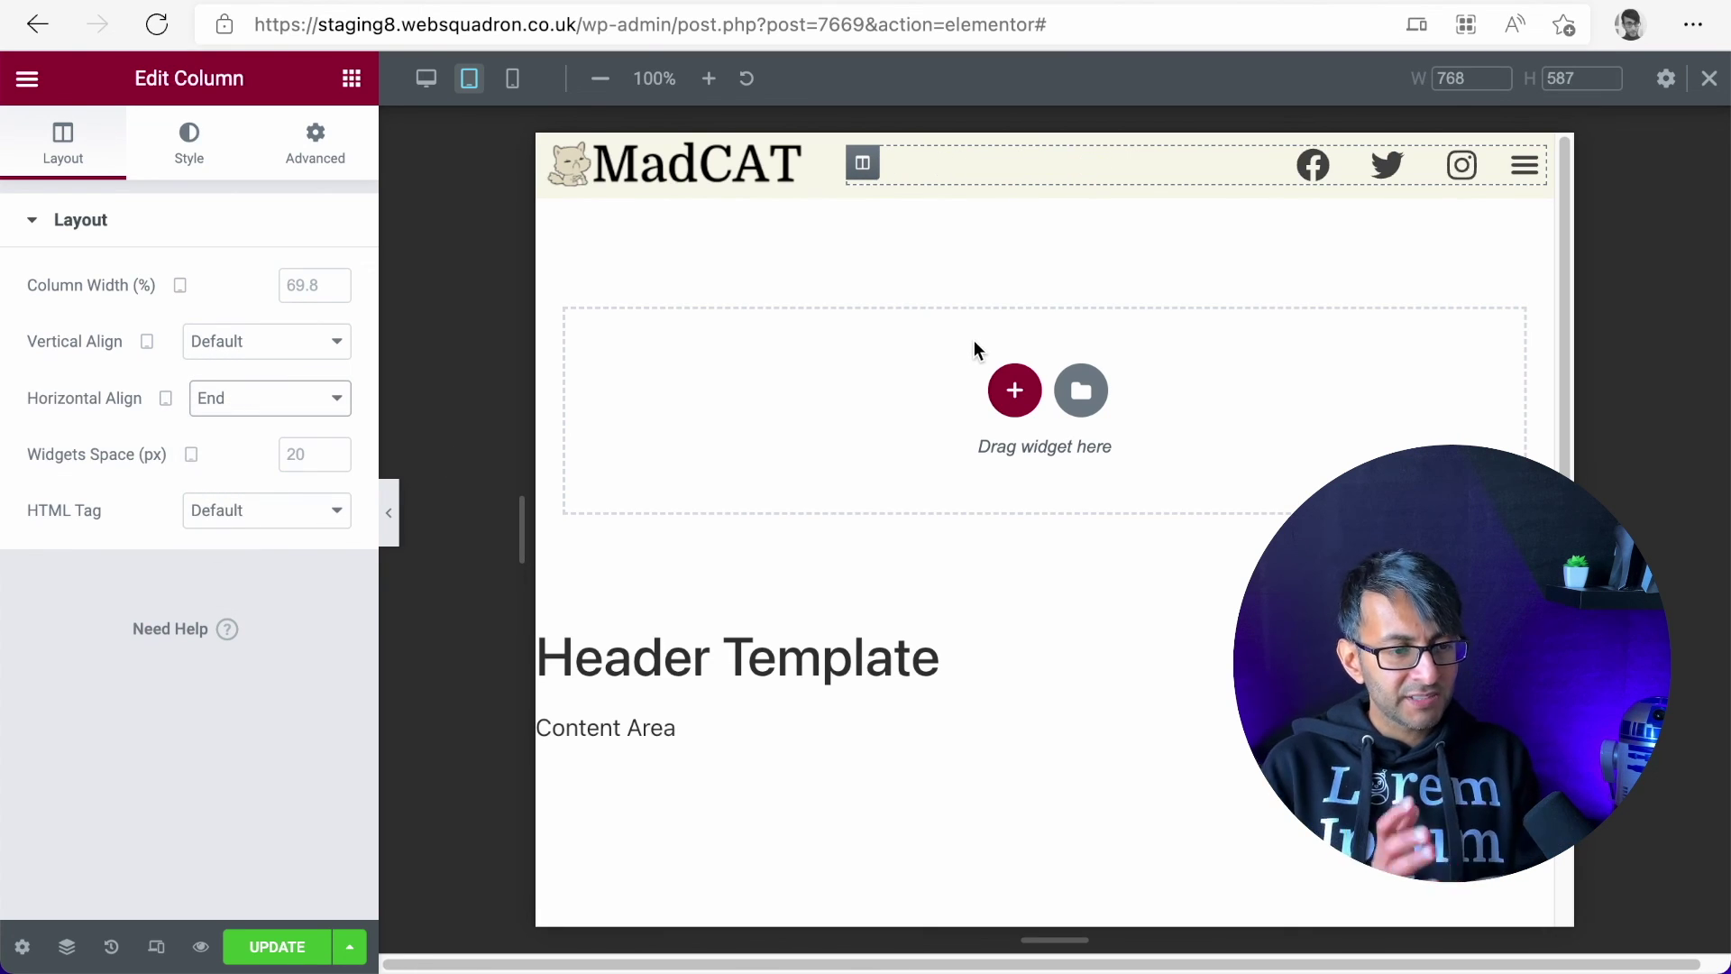
click(392, 514)
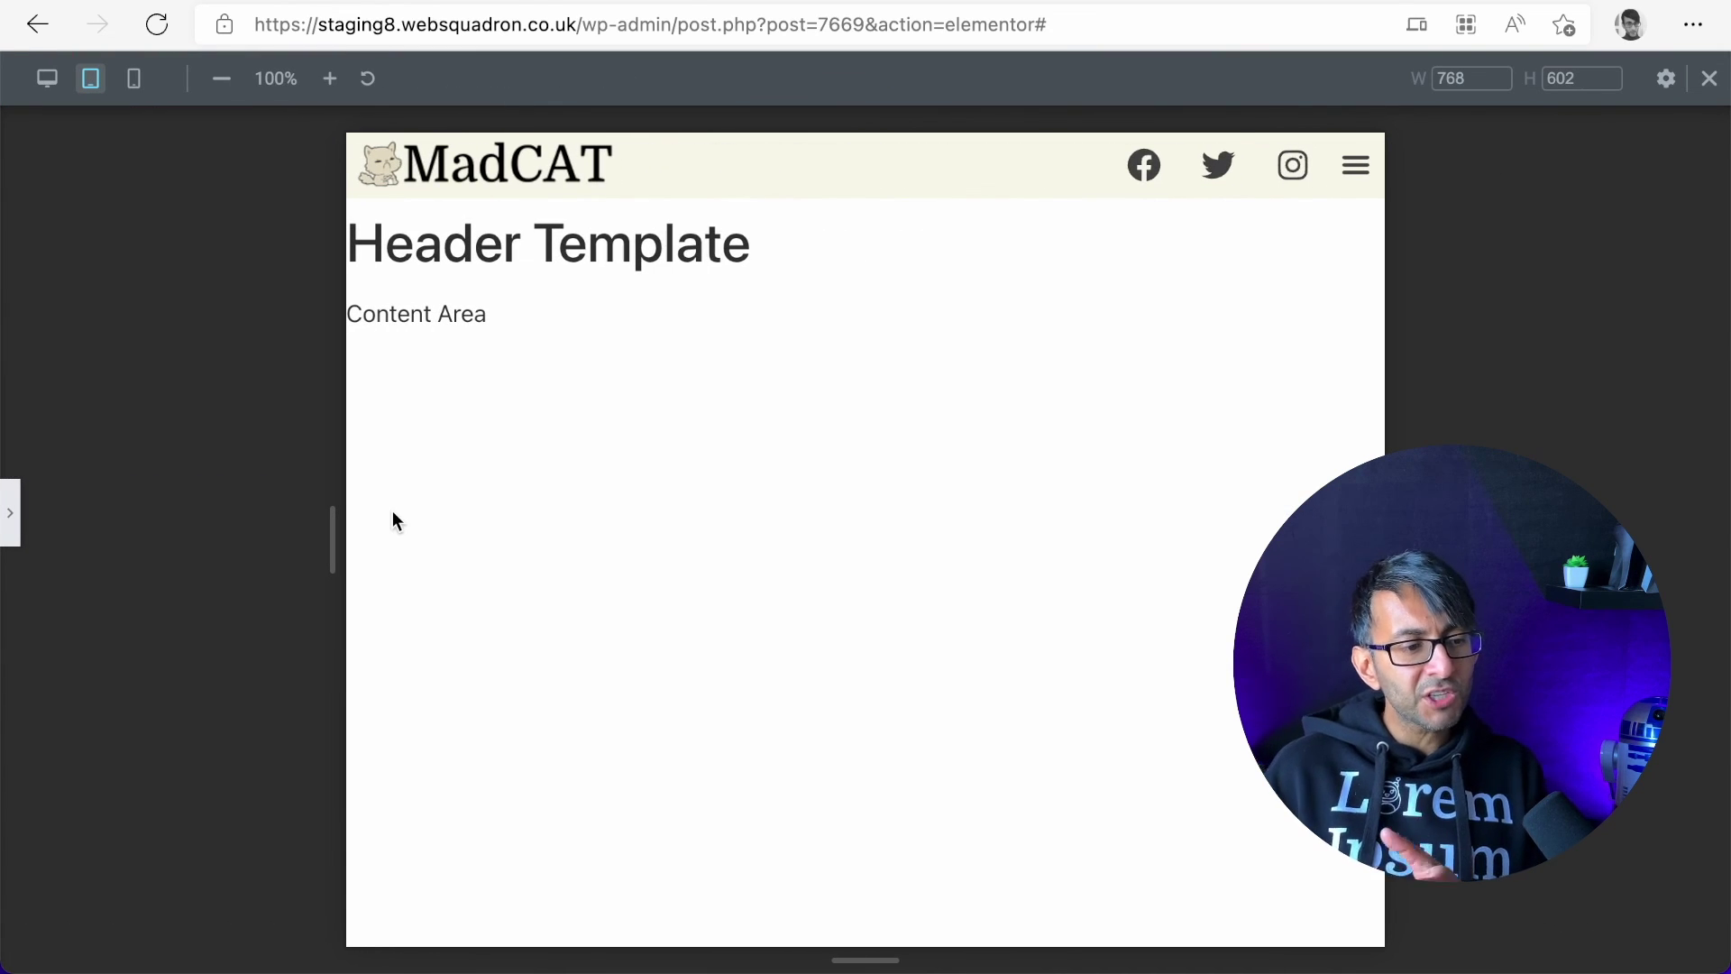
click(14, 504)
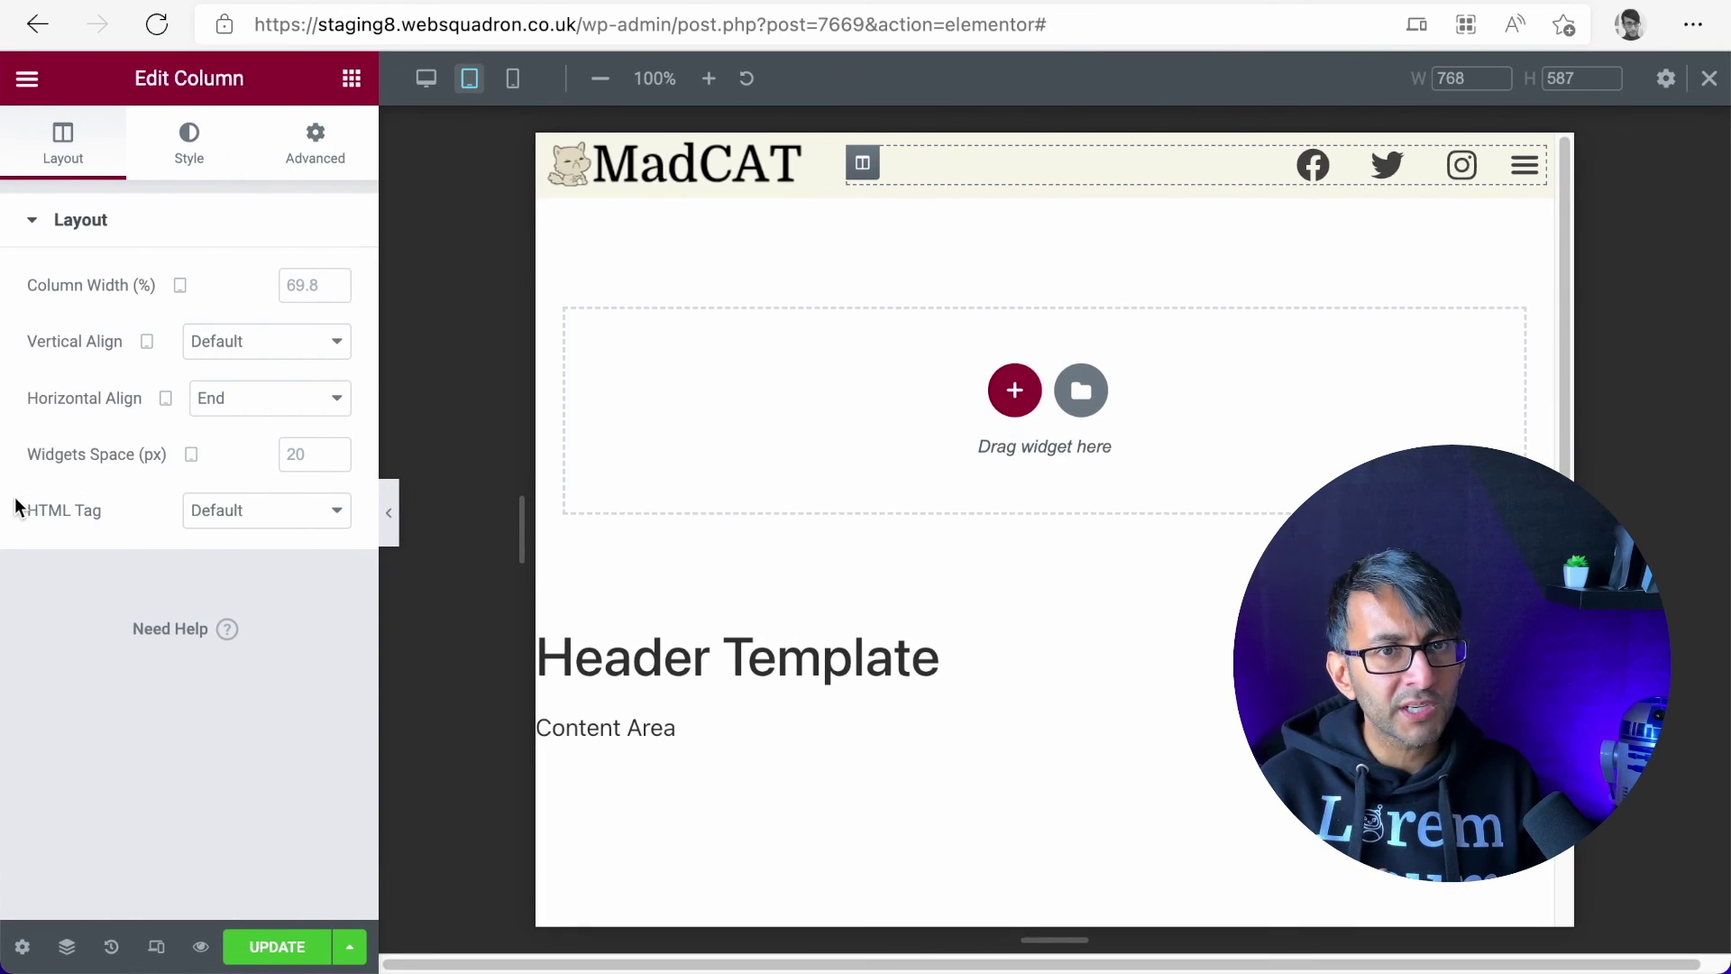